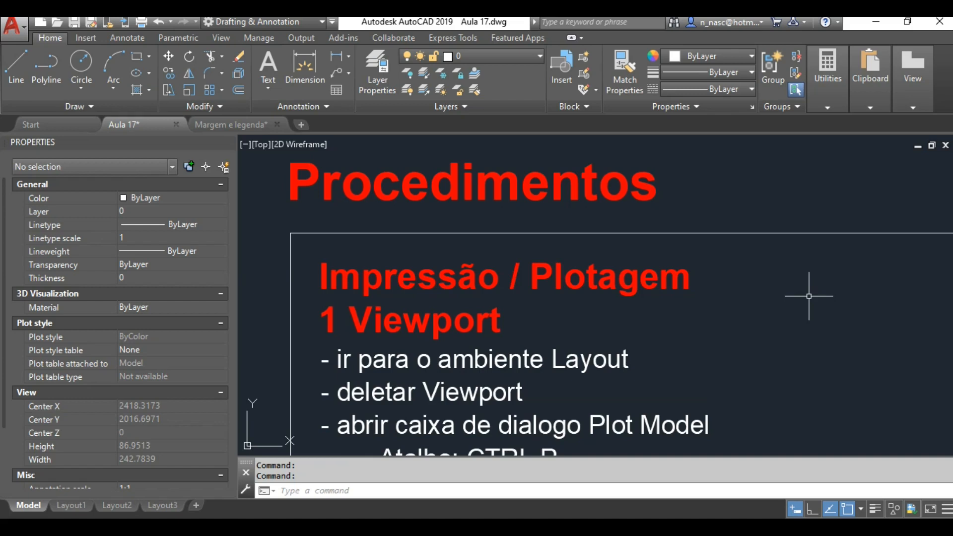
- Delete the existing viewport from Layout1
middle_drag(809, 296, 792, 153)
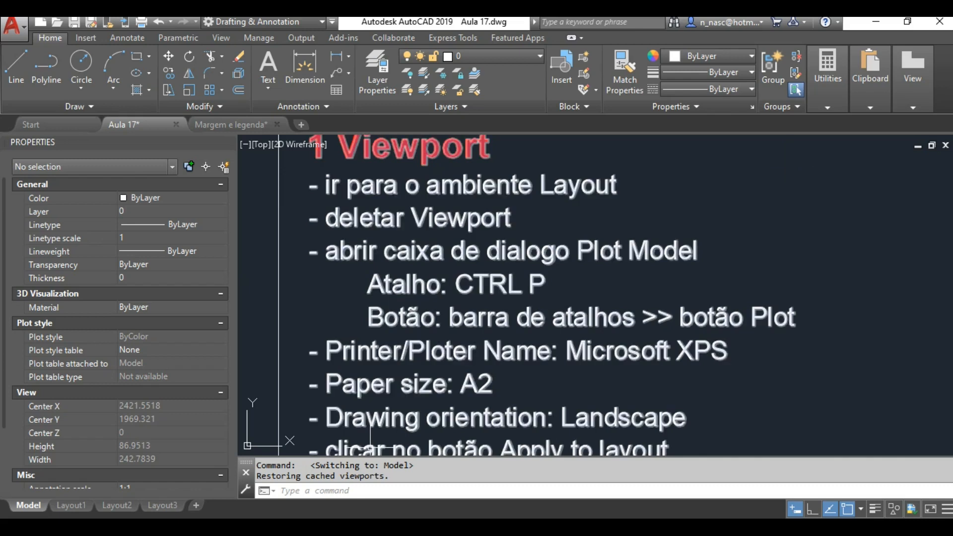
click(71, 506)
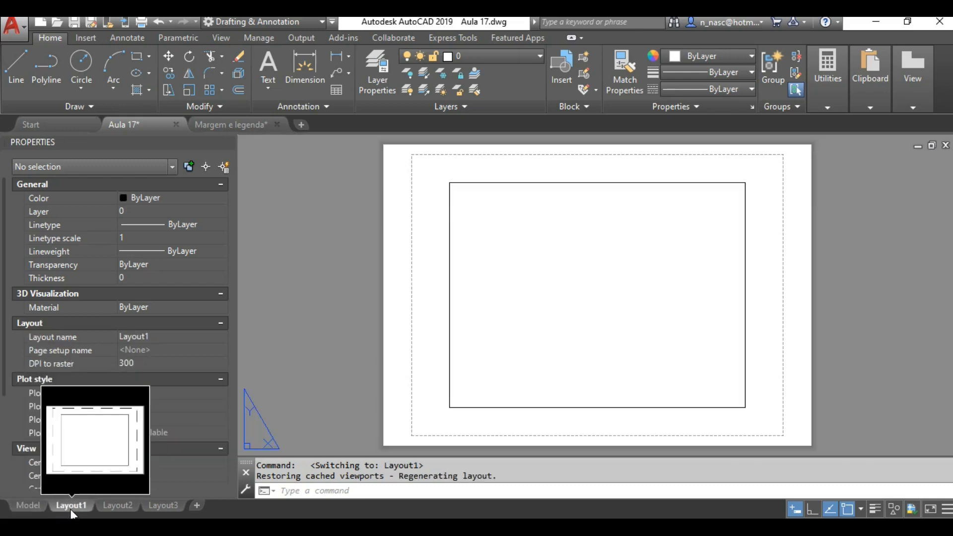
click(548, 182)
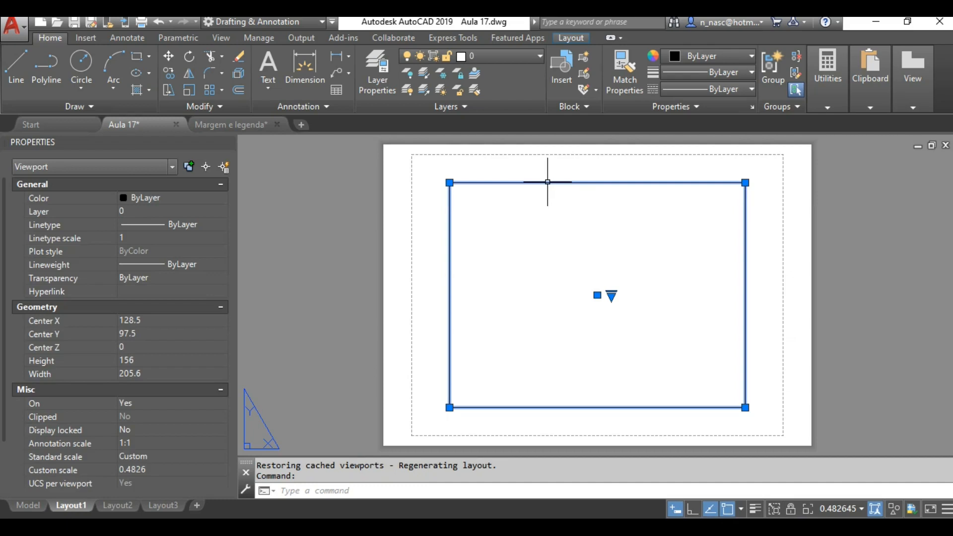
key(Delete)
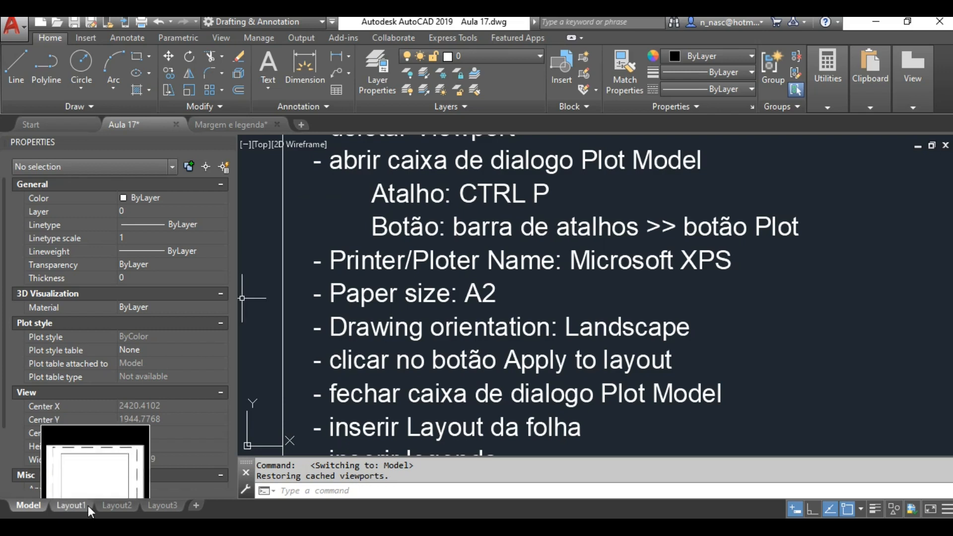
- Open the plot settings for Layout1 and choose Microsoft XPS Document Writer as the printer
click(71, 505)
click(141, 23)
click(393, 308)
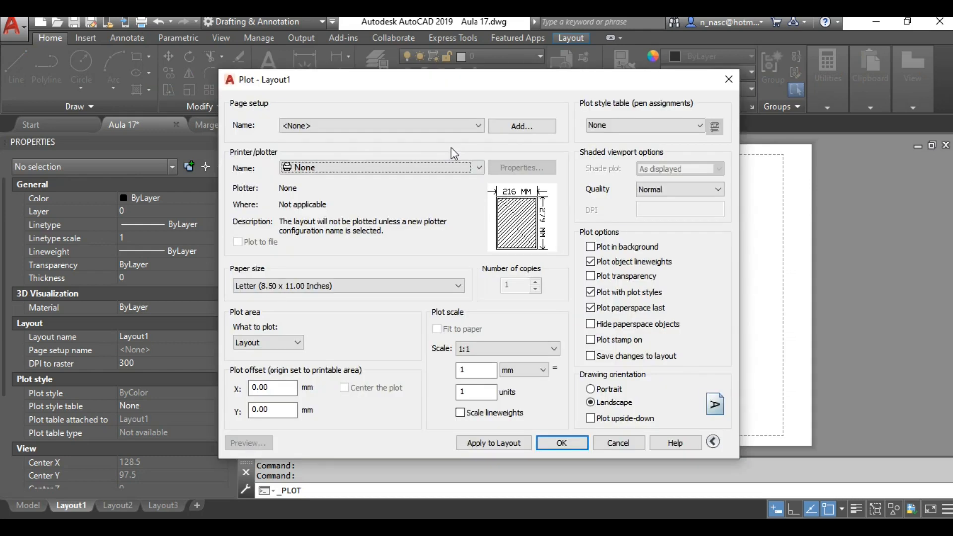
click(480, 168)
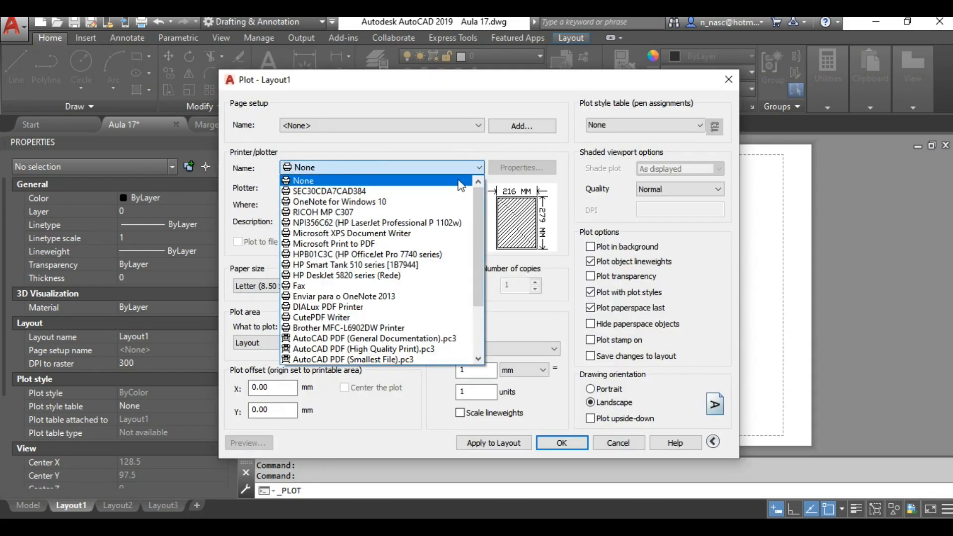
click(417, 233)
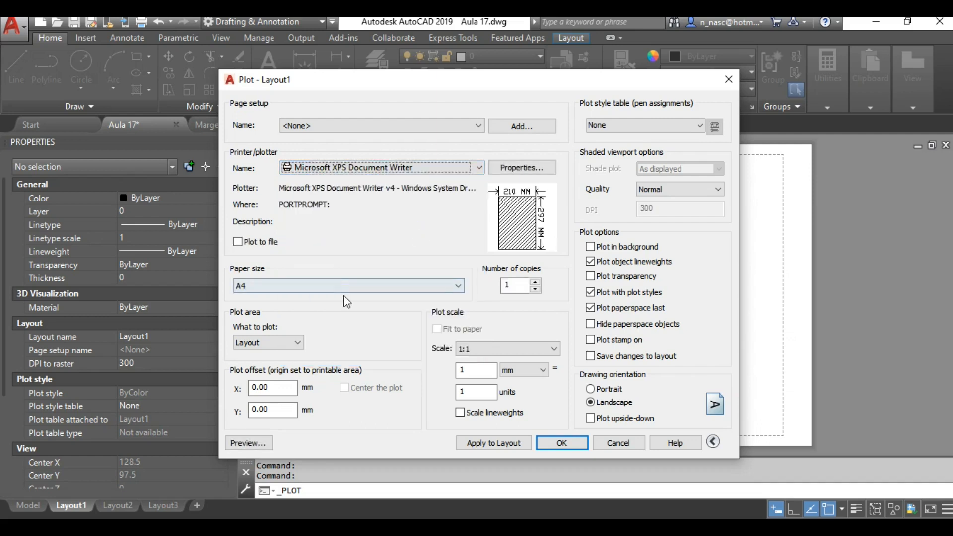
- Set the paper size to A2, apply the plot settings to the layout and close them without plotting
click(458, 287)
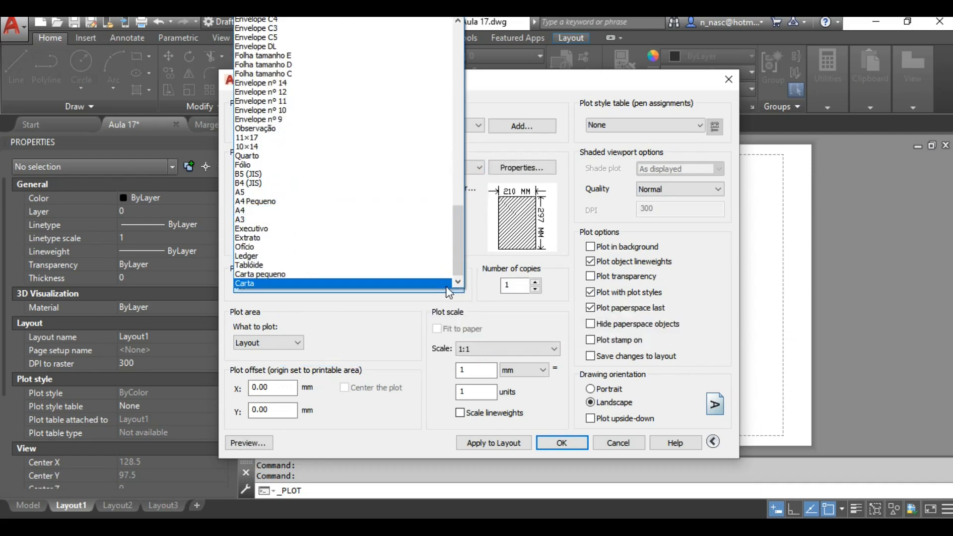
drag(456, 240, 453, 145)
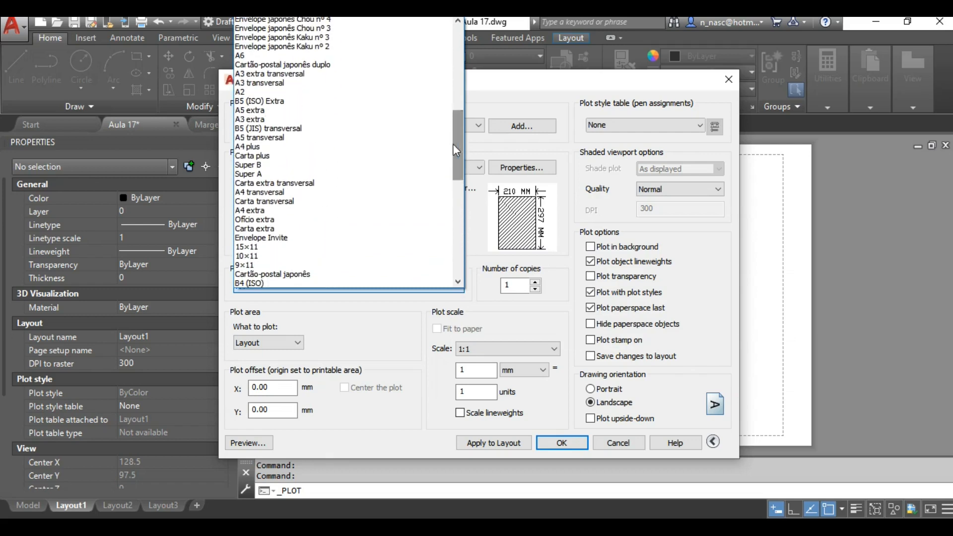
click(298, 92)
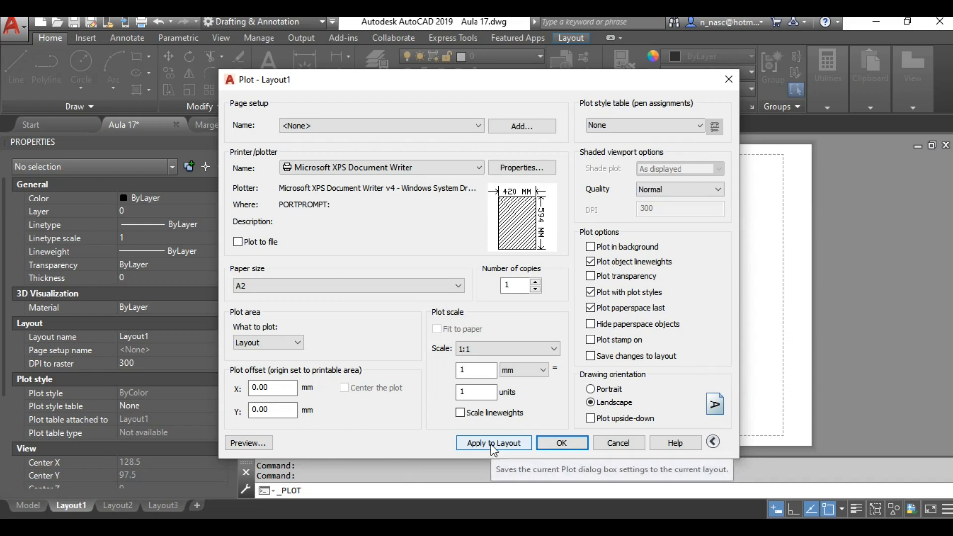
click(511, 445)
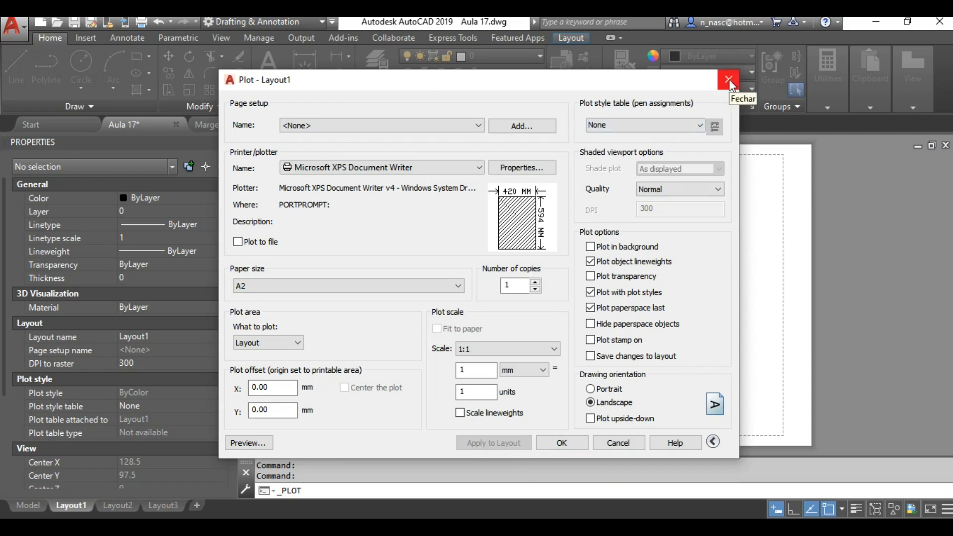
click(613, 443)
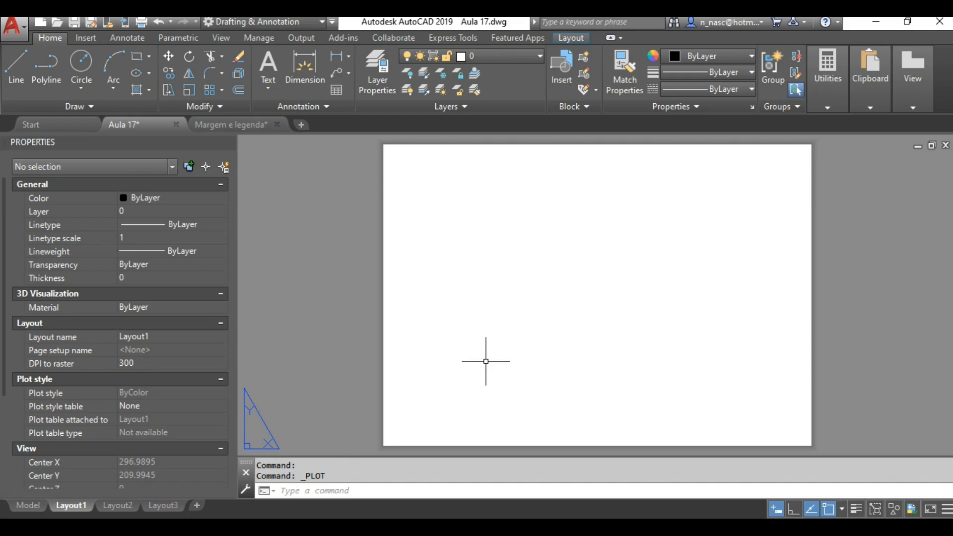
- Copy the complete A2 sheet frame from the Margem e legenda drawing to the clipboard
key(ctrl+Tab)
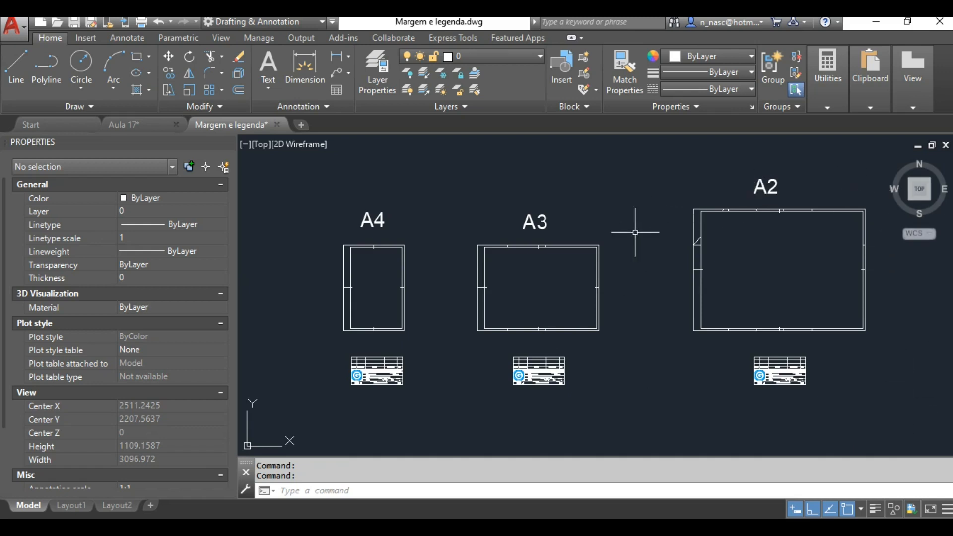
scroll(627, 262, down, 2)
mouse_move(692, 273)
middle_down()
mouse_move(646, 300)
mouse_move(551, 315)
middle_up()
scroll(551, 316, down, 2)
middle_drag(631, 310, 565, 310)
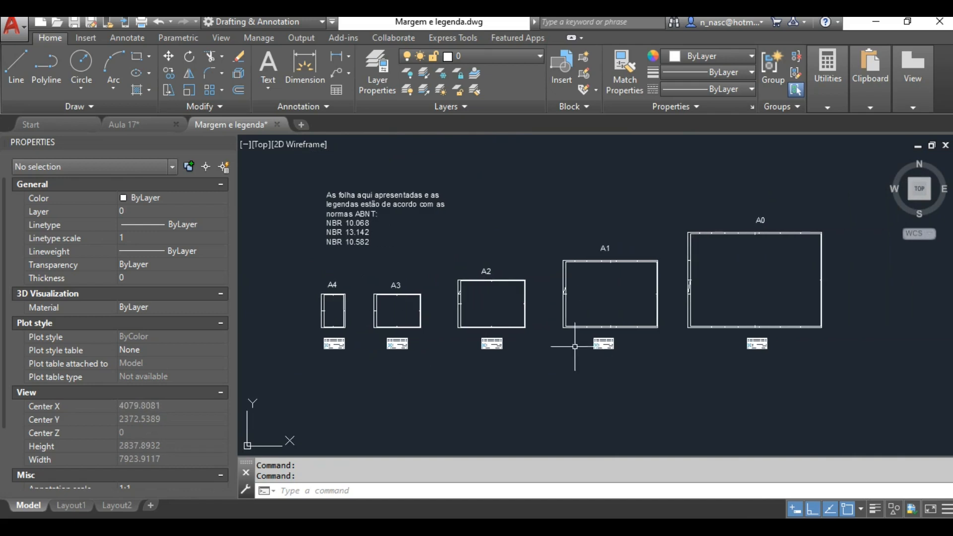
scroll(466, 321, up, 5)
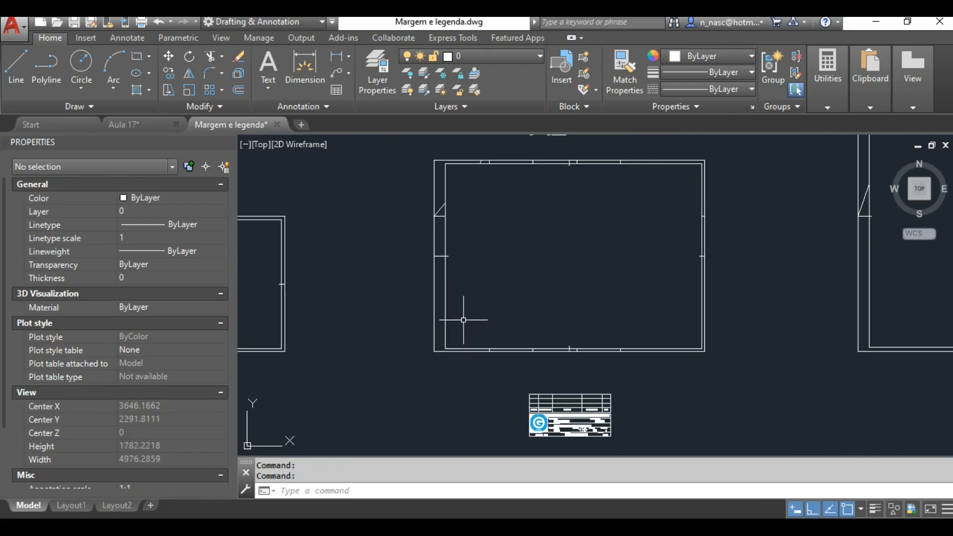
click(404, 157)
click(734, 370)
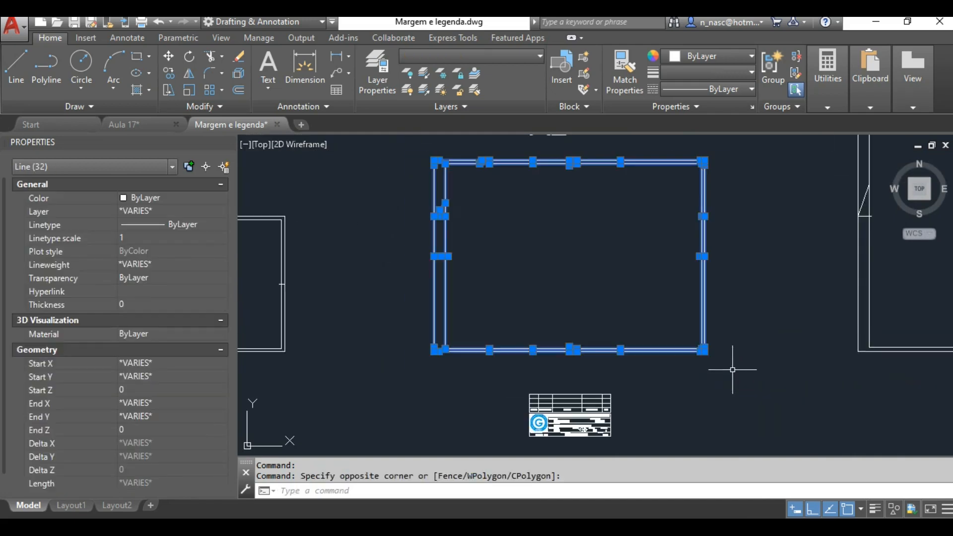
key(ctrl+c)
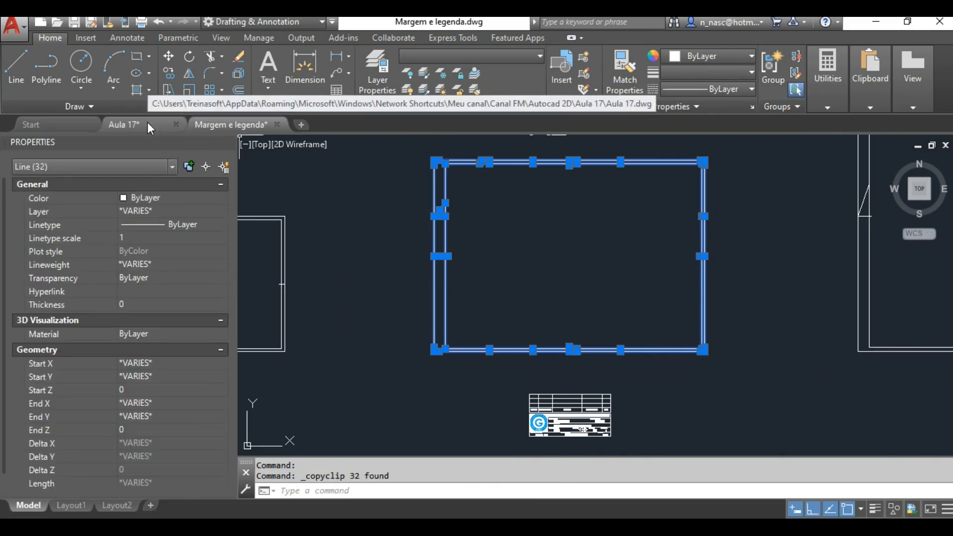
- Paste the A2 frame into Layout1 of the Aula 17 drawing with its insertion point at 0,0
click(147, 123)
key(ctrl+v)
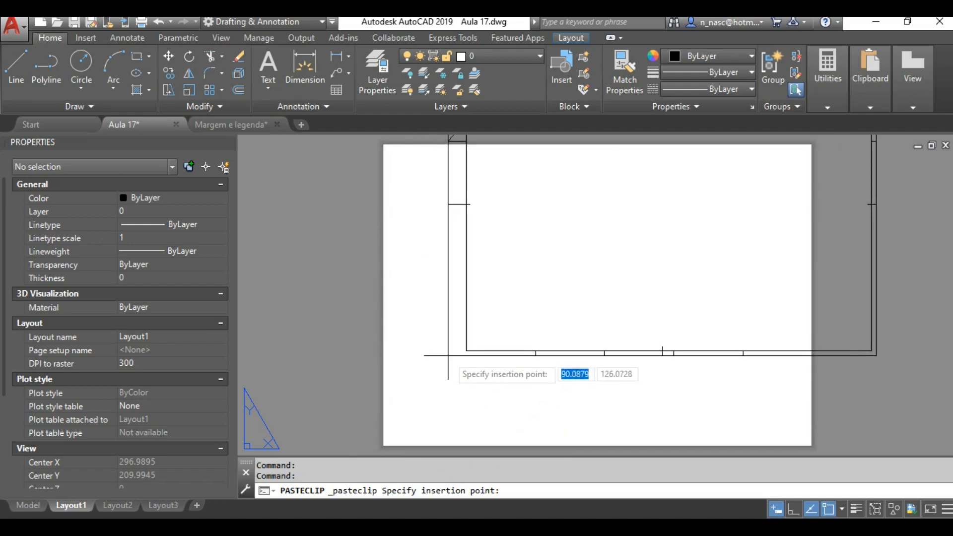
text(0)
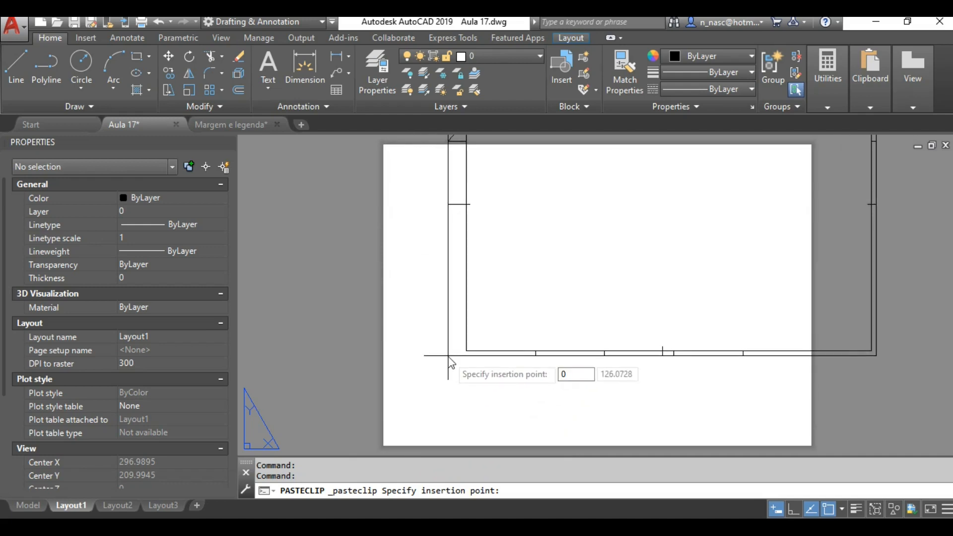
key(Tab)
text(0)
key(Return)
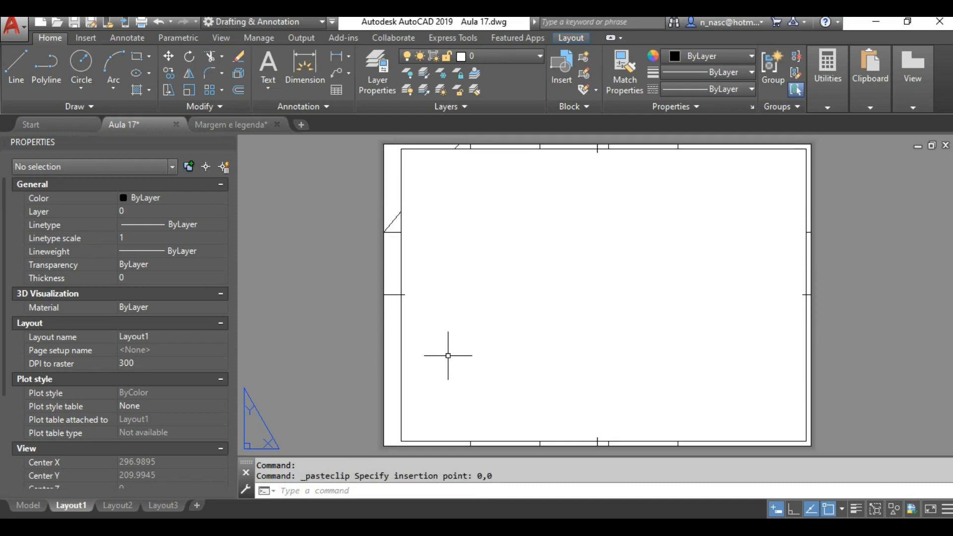
- Copy the title block below the A2 frame in Margem e legenda and paste it inside the frame on Layout1 of Aula 17
click(229, 125)
click(640, 382)
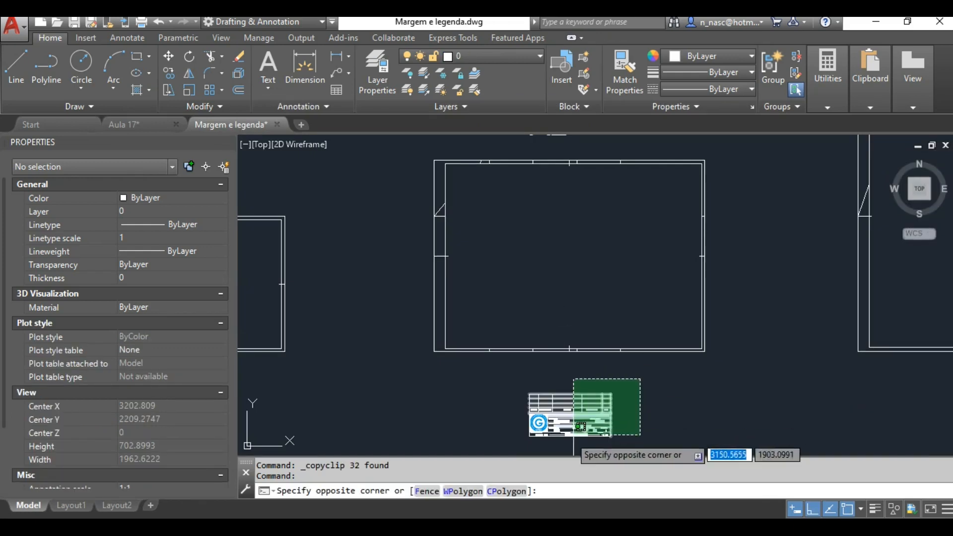
click(514, 449)
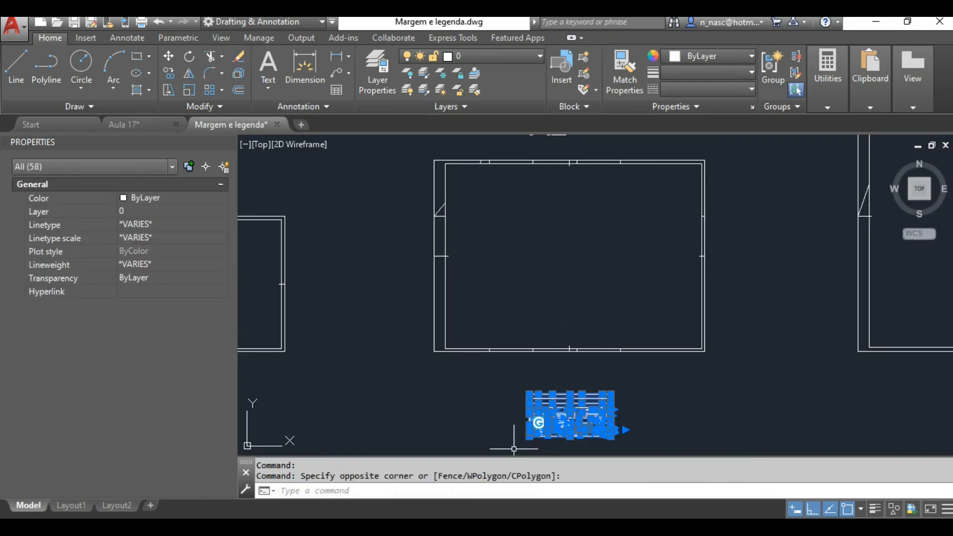
key(ctrl+c)
key(ctrl+Tab)
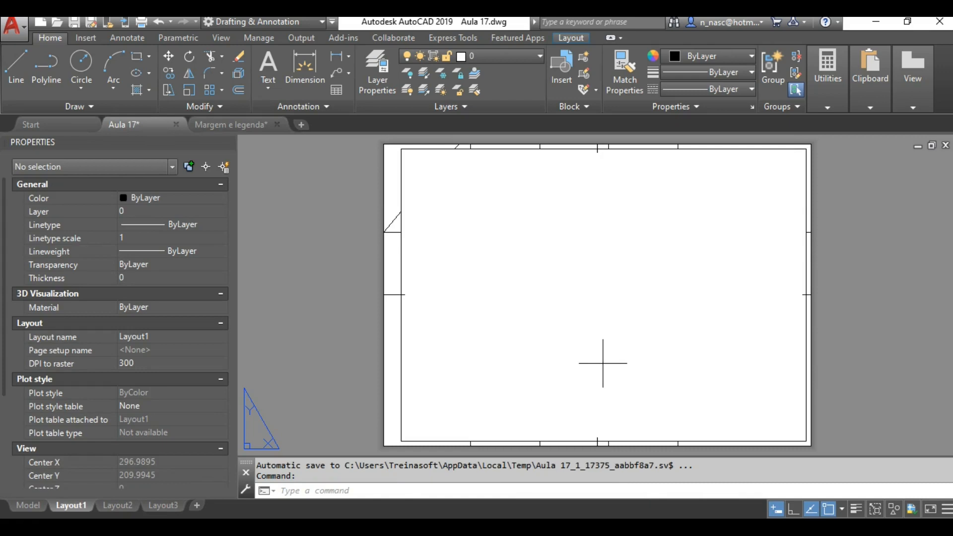
key(ctrl+v)
click(638, 385)
- Move the title block by its lower-right corner onto the lower-right corner of the sheet's inner margin
click(614, 303)
click(782, 404)
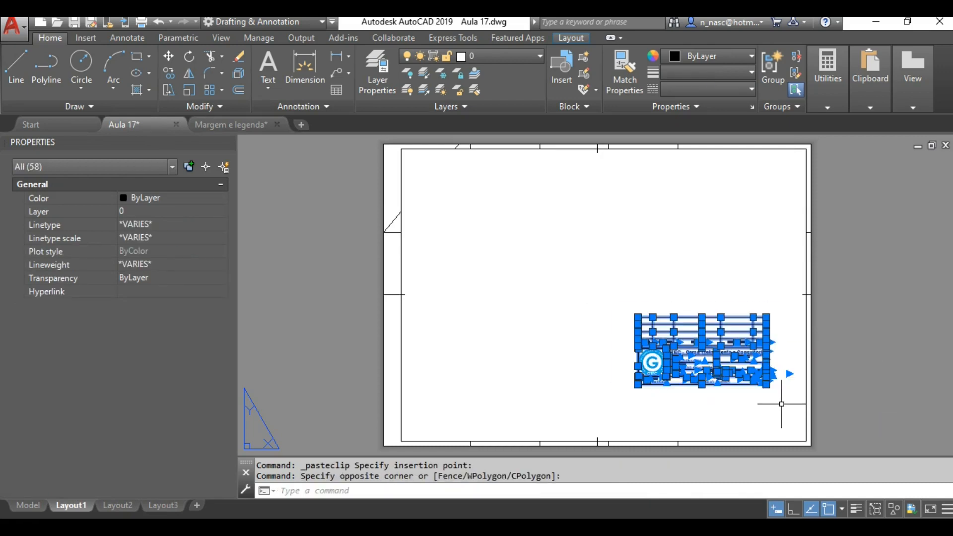
text(m)
key(Return)
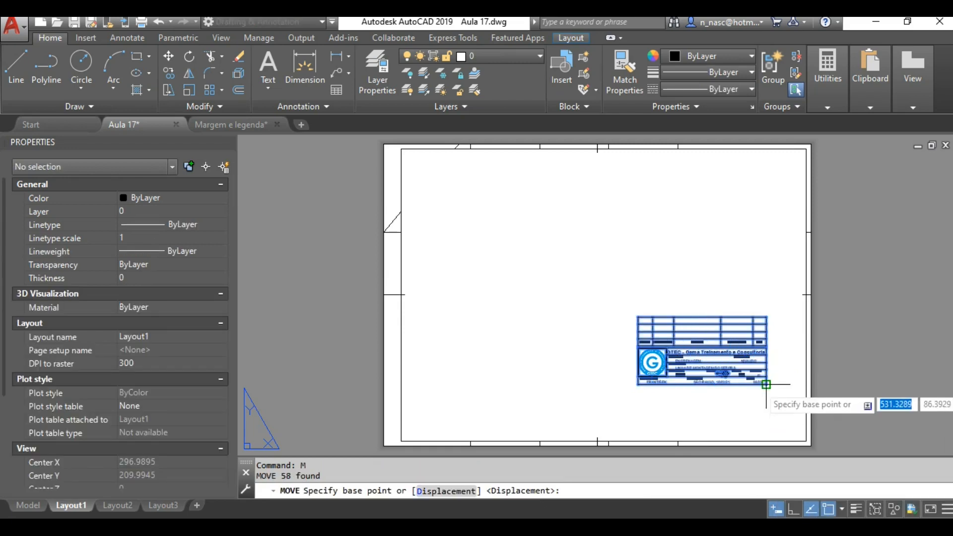
click(767, 386)
scroll(783, 390, up, 5)
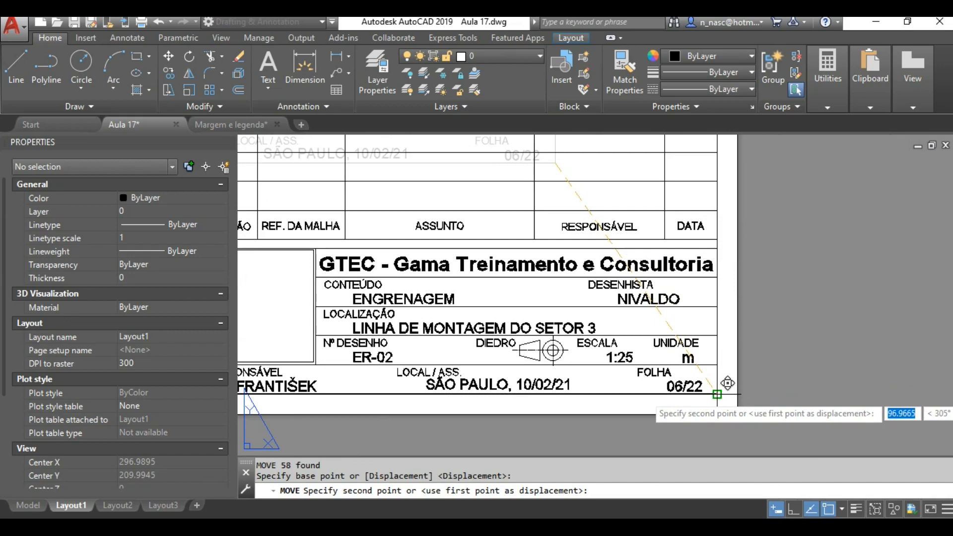
click(717, 394)
scroll(710, 398, down, 2)
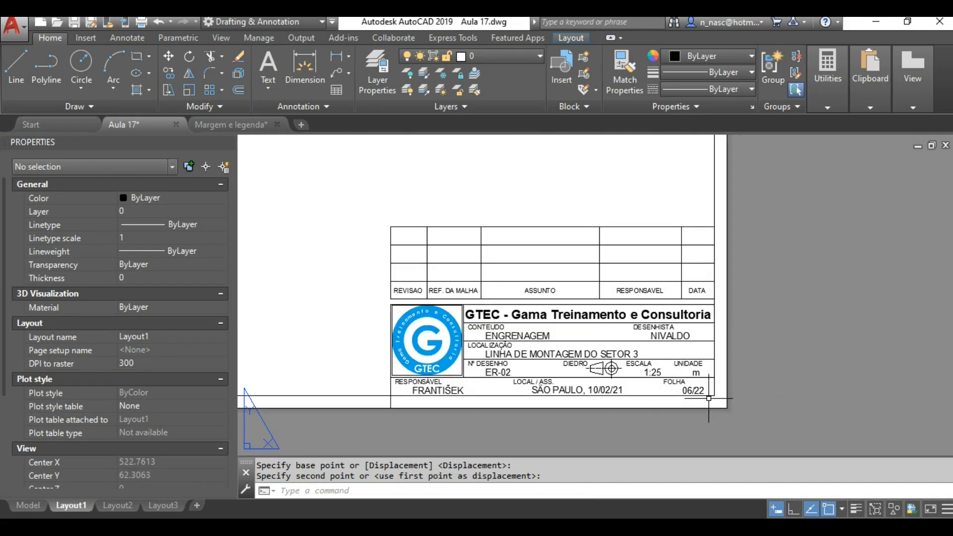
scroll(709, 398, down, 2)
scroll(593, 282, down, 2)
middle_drag(594, 282, 709, 339)
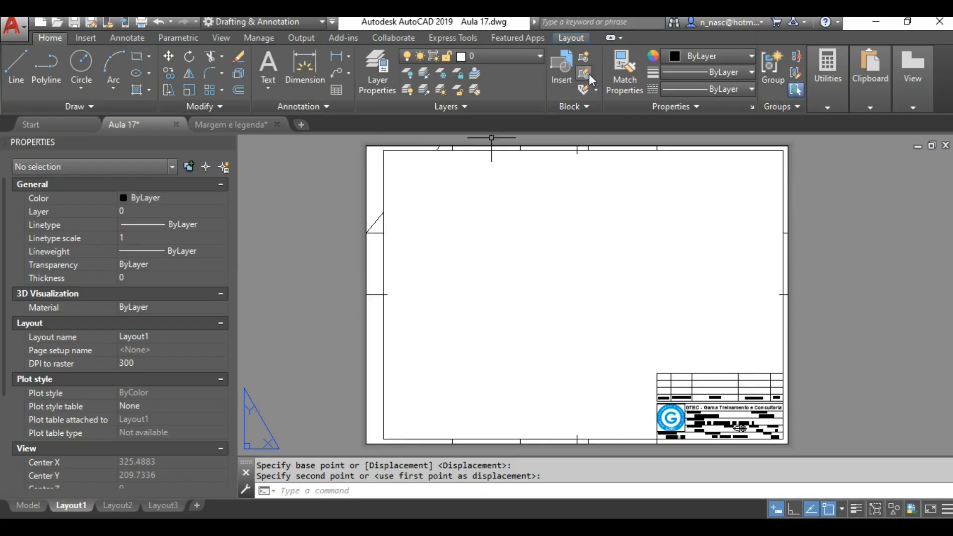
- Create a rectangular viewport from the inner margin's upper-left corner to the title block's lower-left corner on the bottom margin line
click(569, 38)
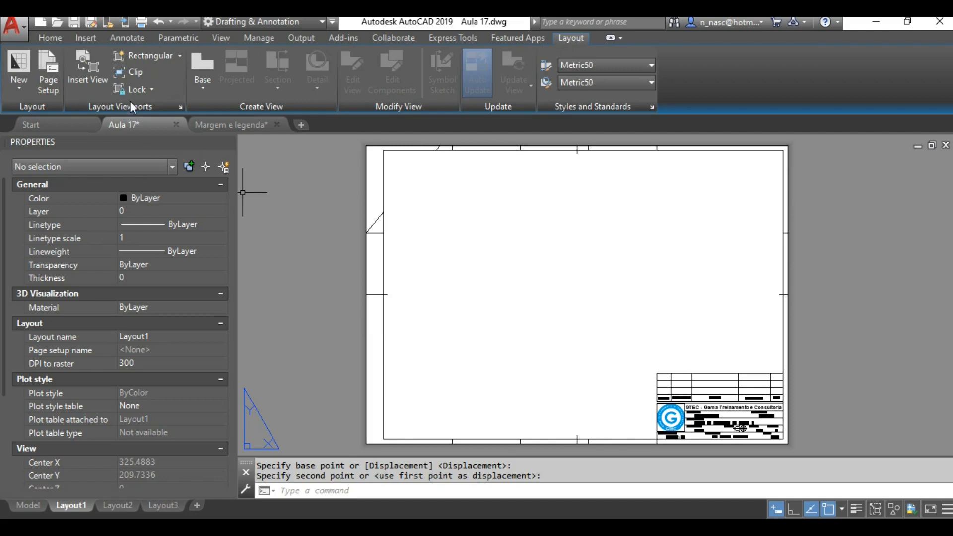
click(179, 55)
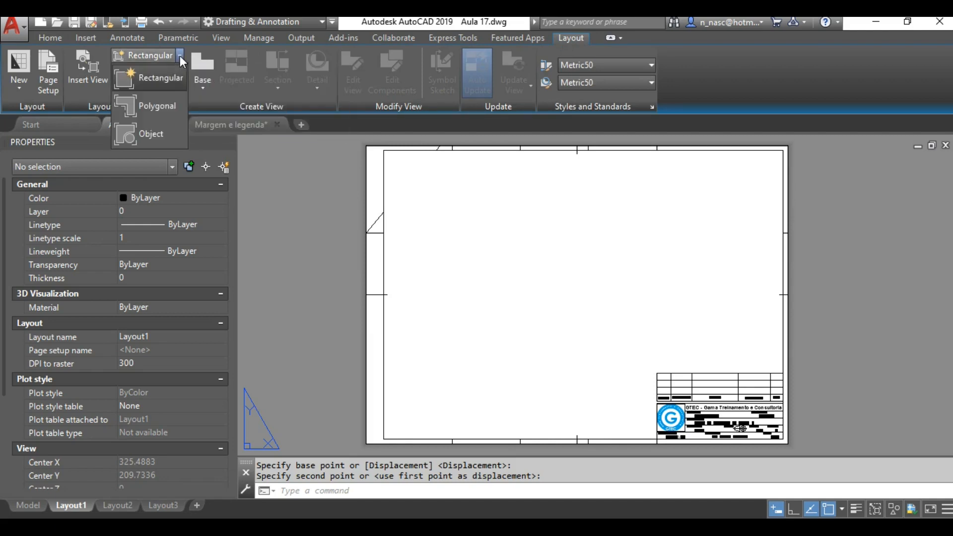
click(153, 81)
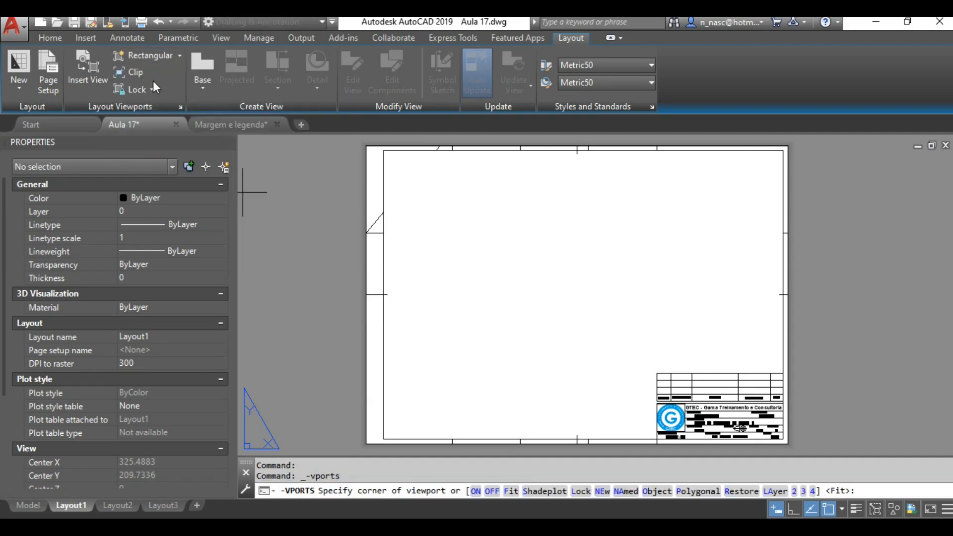
click(384, 150)
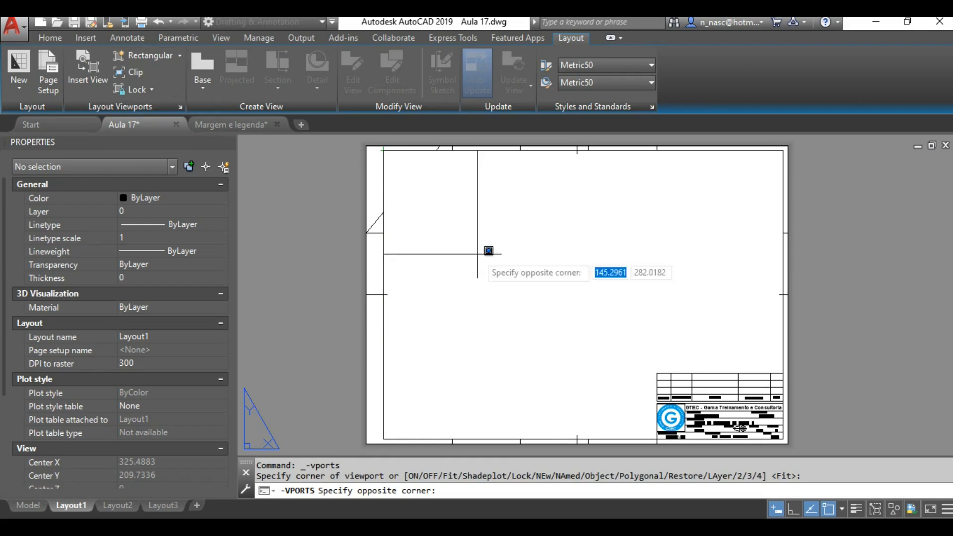
scroll(740, 428, up, 5)
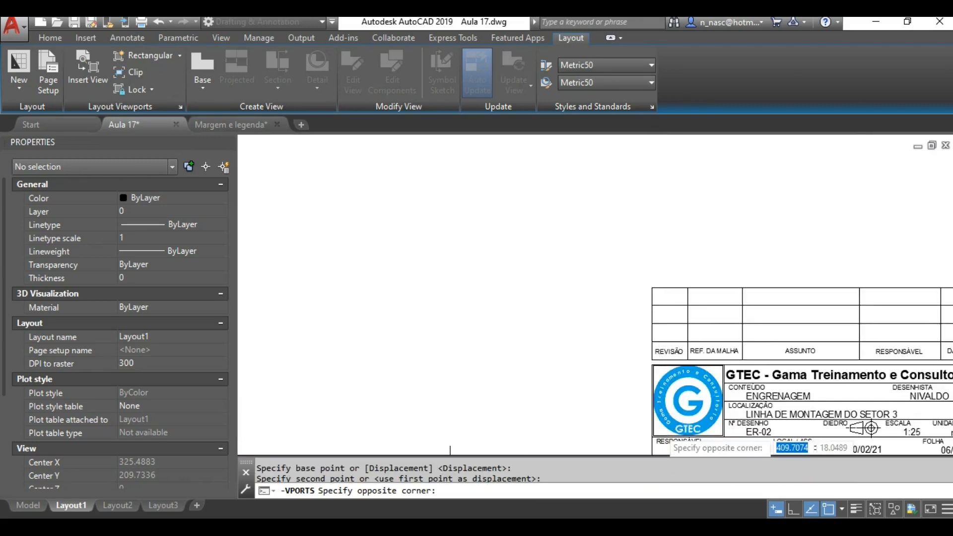
middle_drag(630, 411, 614, 266)
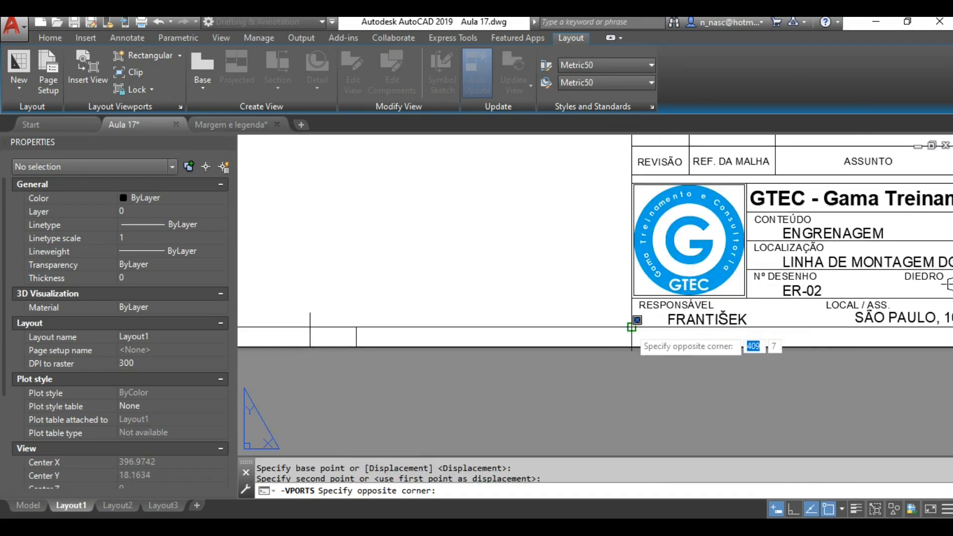
click(632, 327)
scroll(566, 278, down, 3)
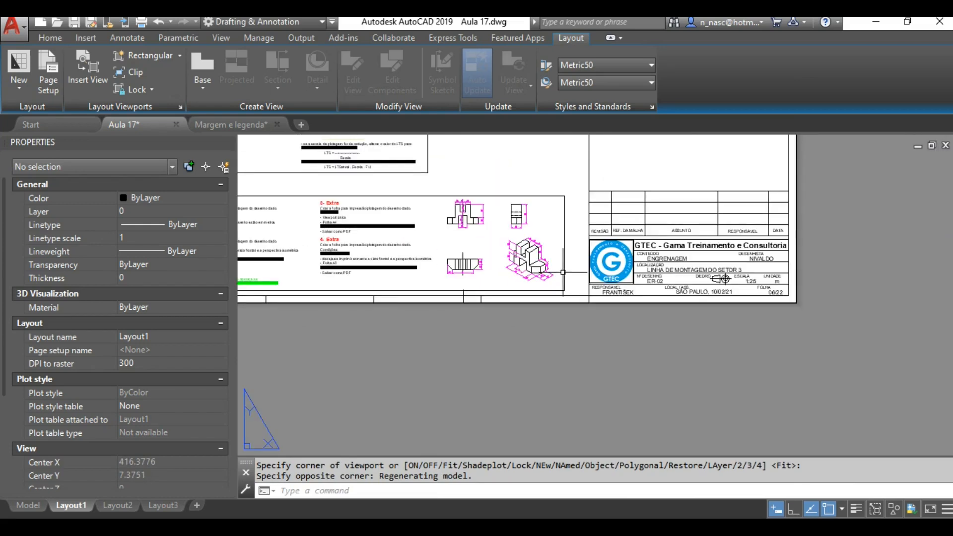
- Activate the viewport's model space, frame the three dimensioned views under Exemplo inside it, and return to paper space
scroll(507, 172, down, 2)
middle_drag(507, 171, 580, 337)
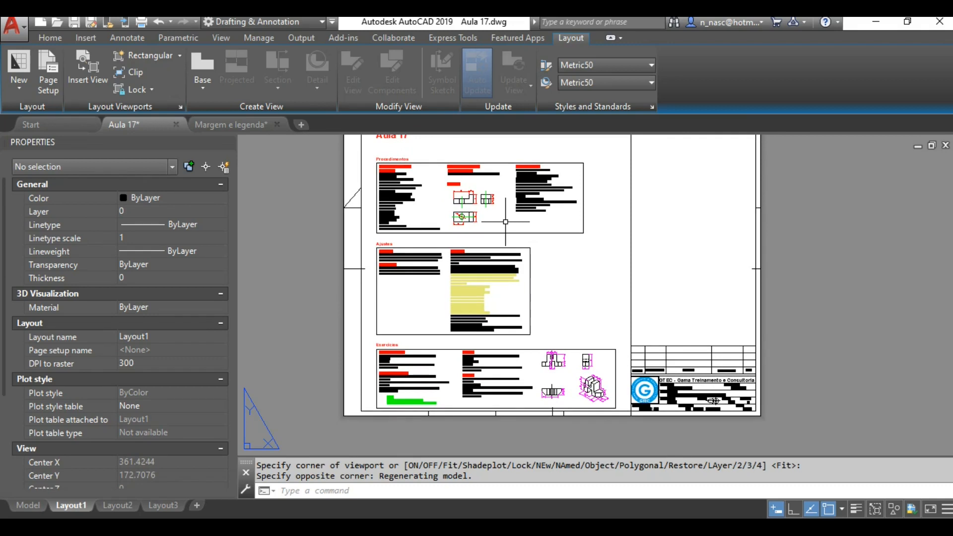
double_click(505, 222)
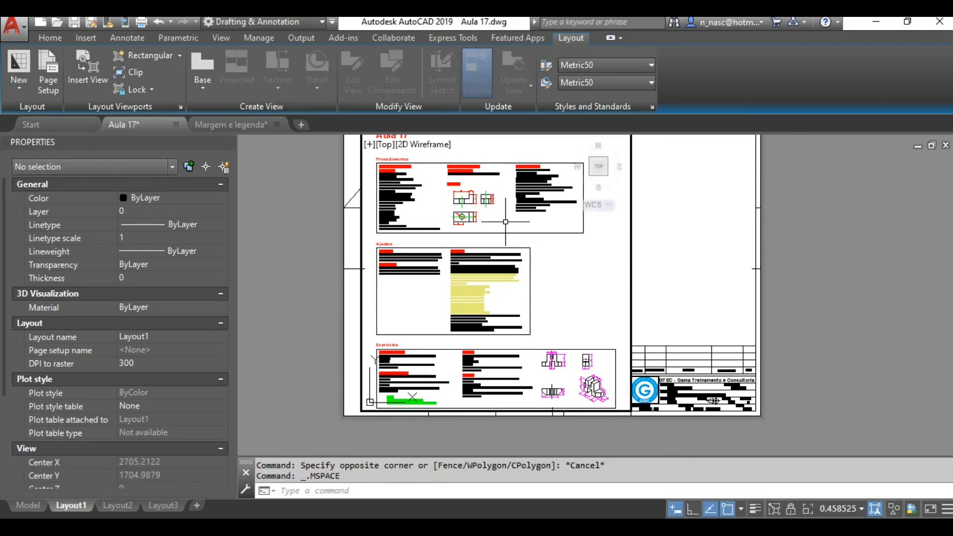
middle_drag(484, 203, 497, 249)
scroll(495, 264, up, 6)
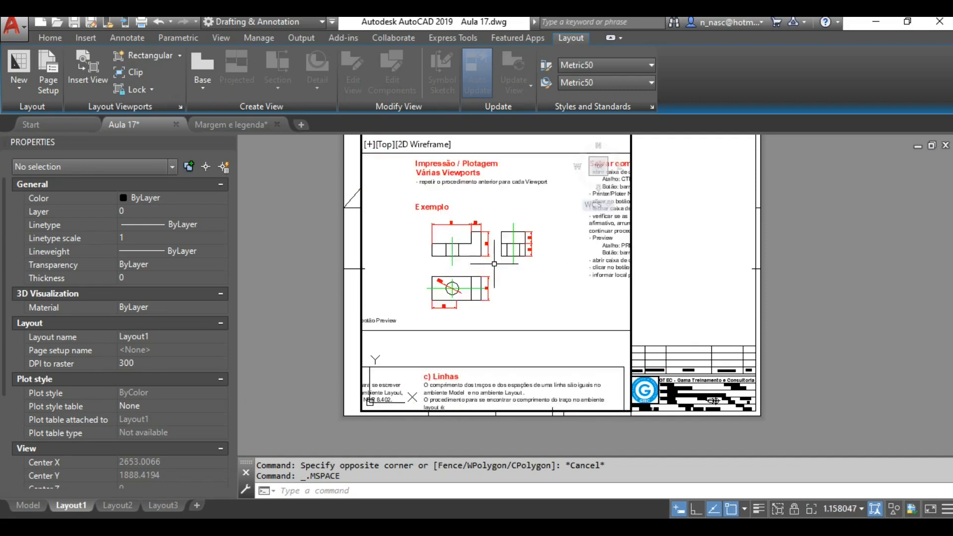
mouse_move(454, 252)
middle_down()
mouse_move(477, 234)
mouse_move(484, 252)
middle_up()
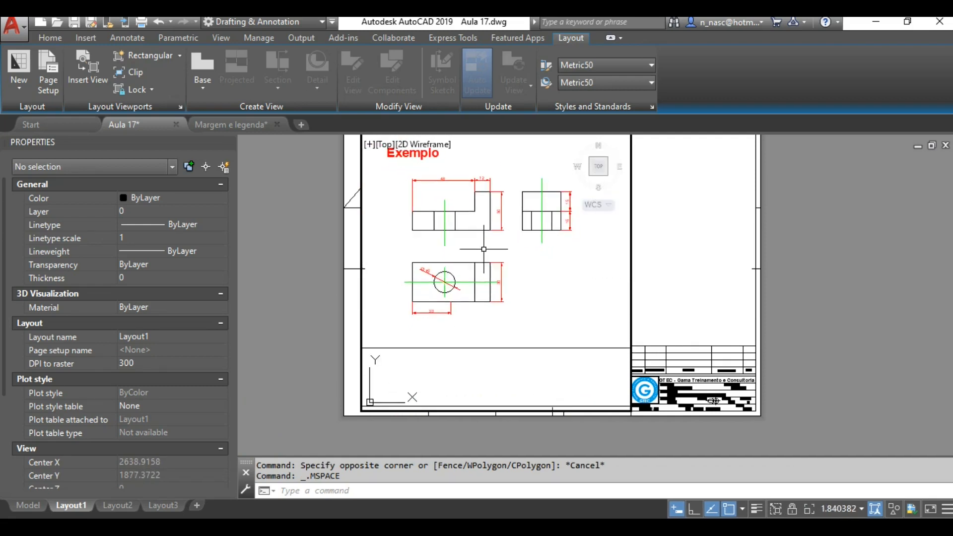
double_click(797, 268)
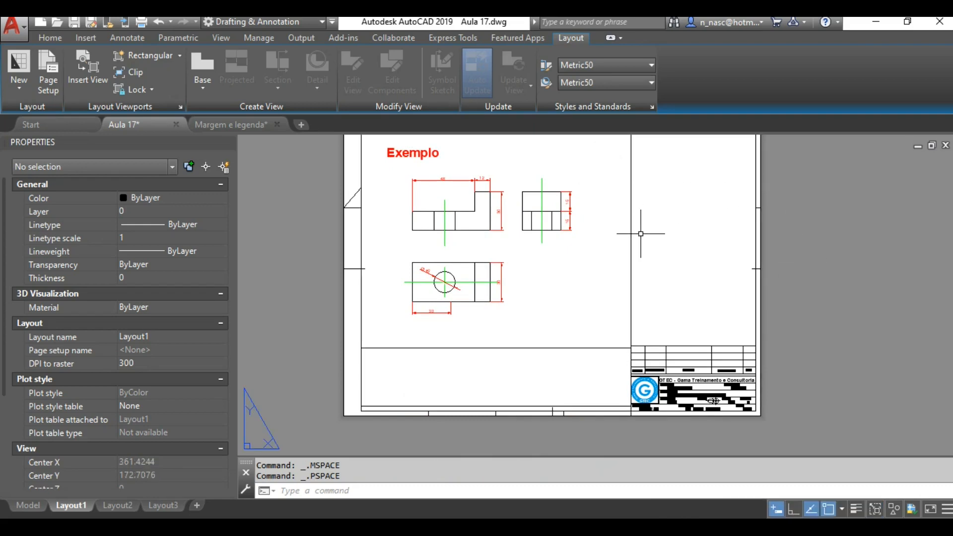
- Try the viewport at scales 1:1, 1:2 and 5:1, and settle on a scale of 2:1
click(631, 222)
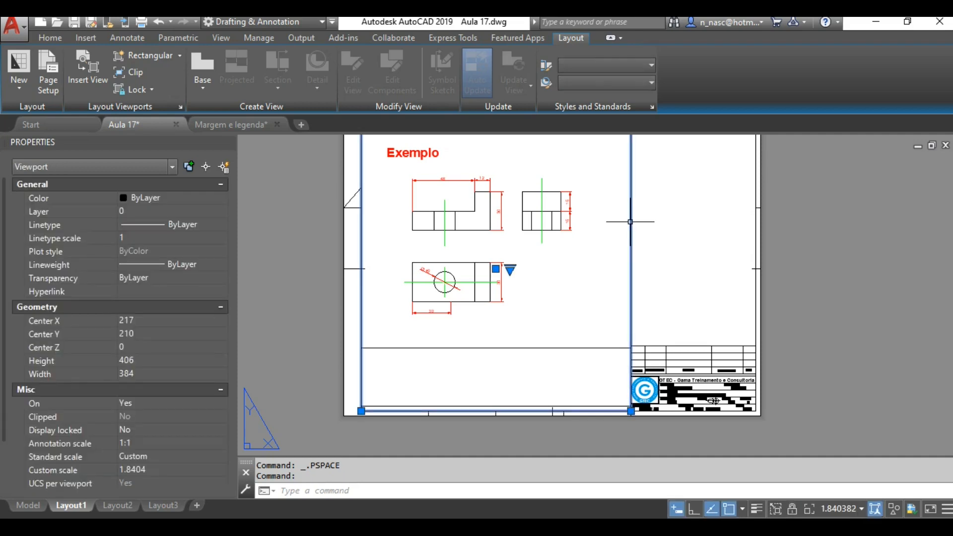
click(862, 509)
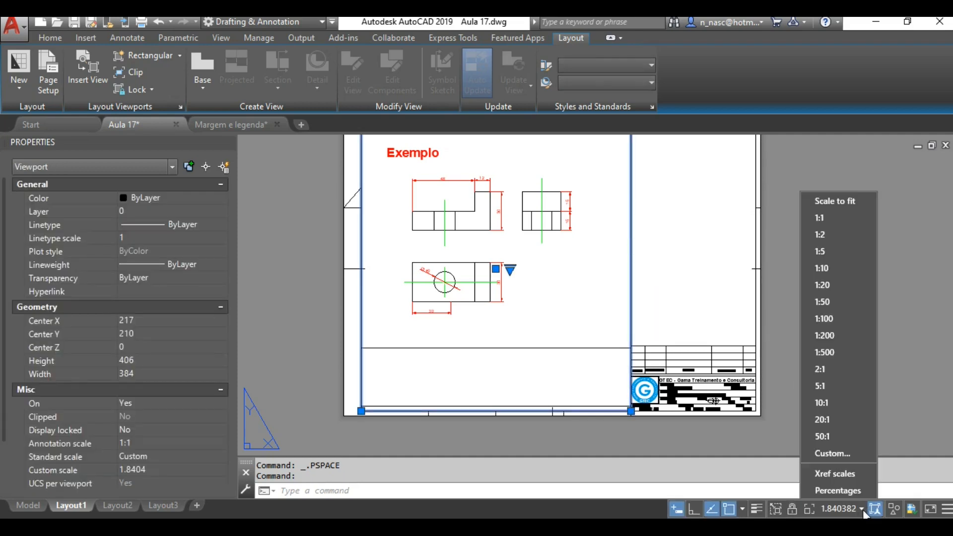
click(833, 217)
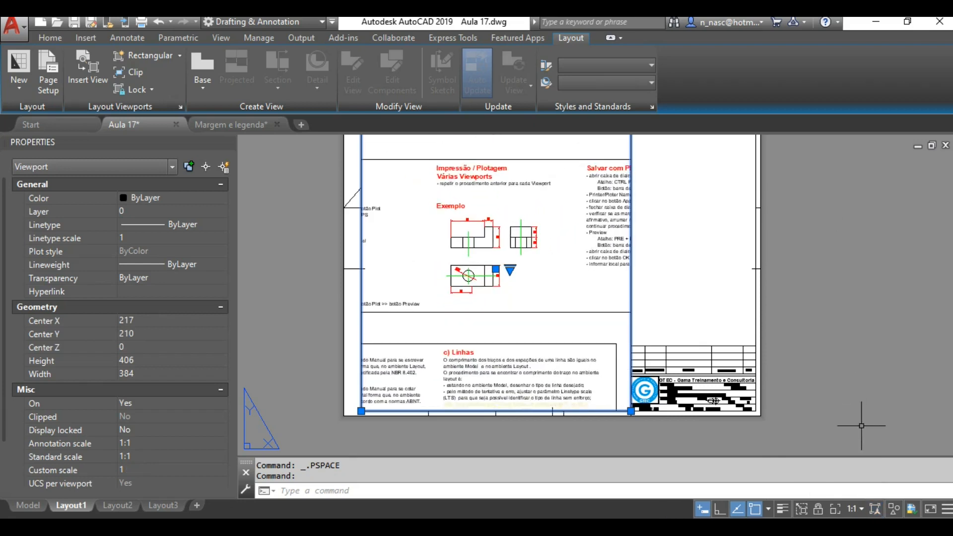
click(862, 510)
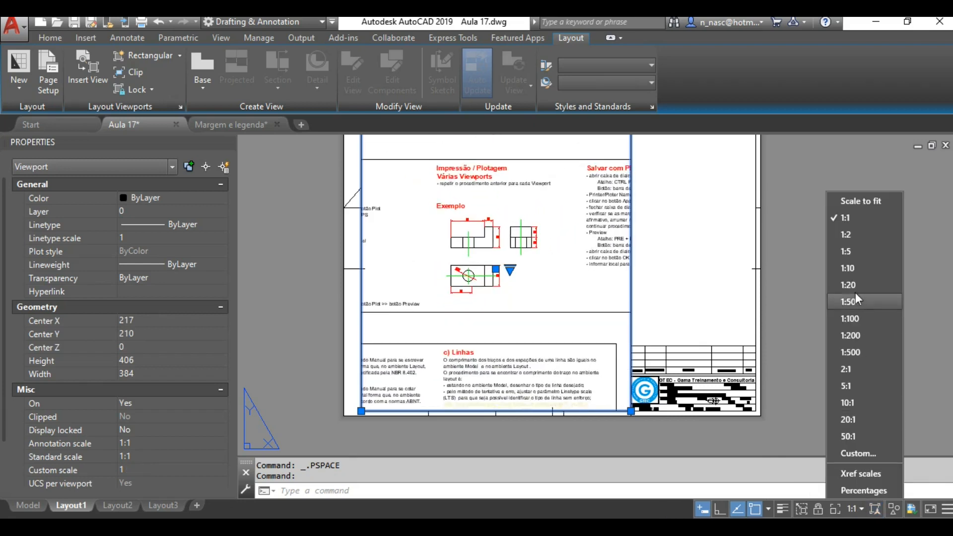
click(854, 236)
click(857, 368)
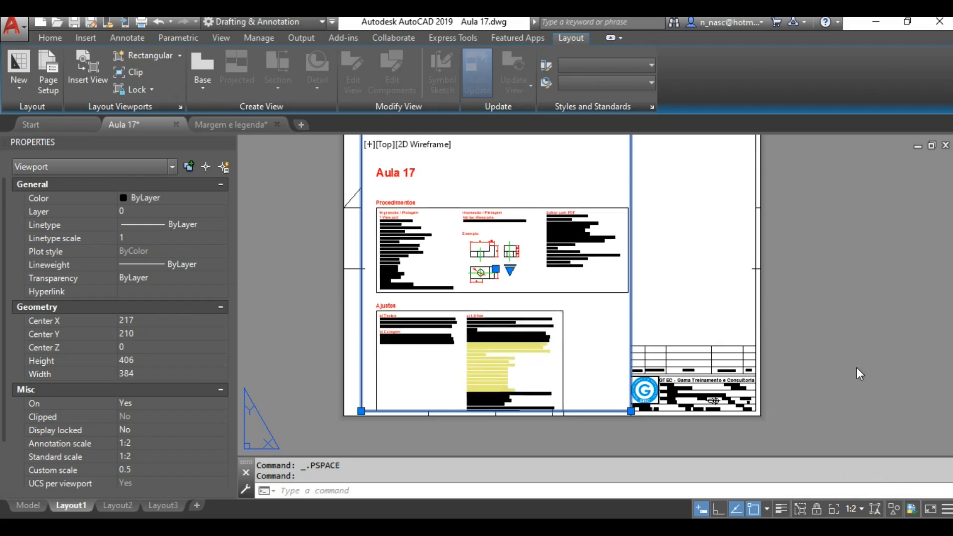
click(862, 510)
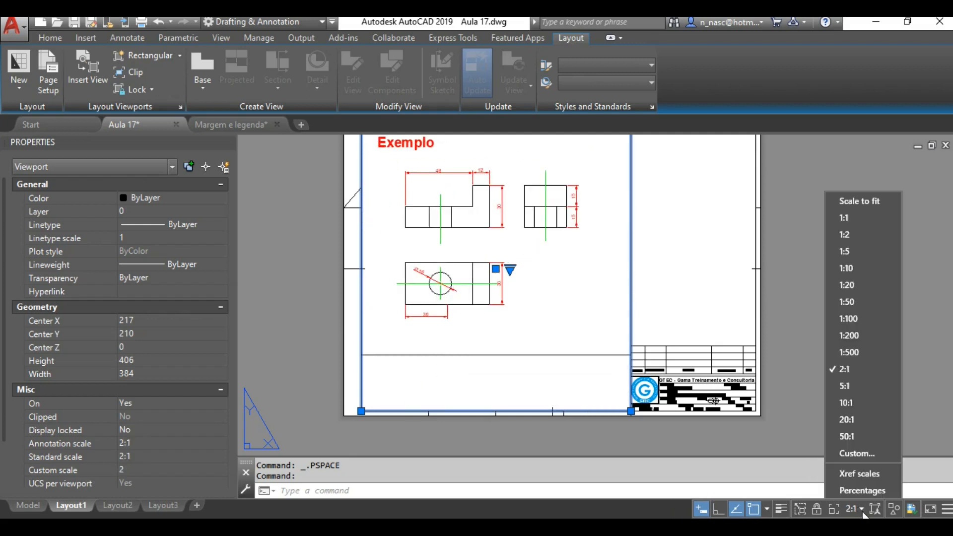
click(855, 387)
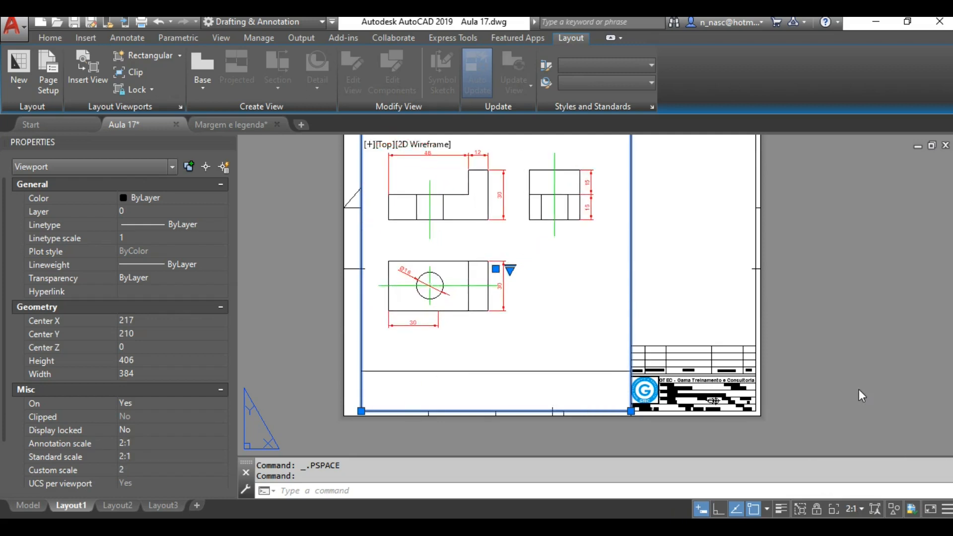
click(863, 512)
click(840, 368)
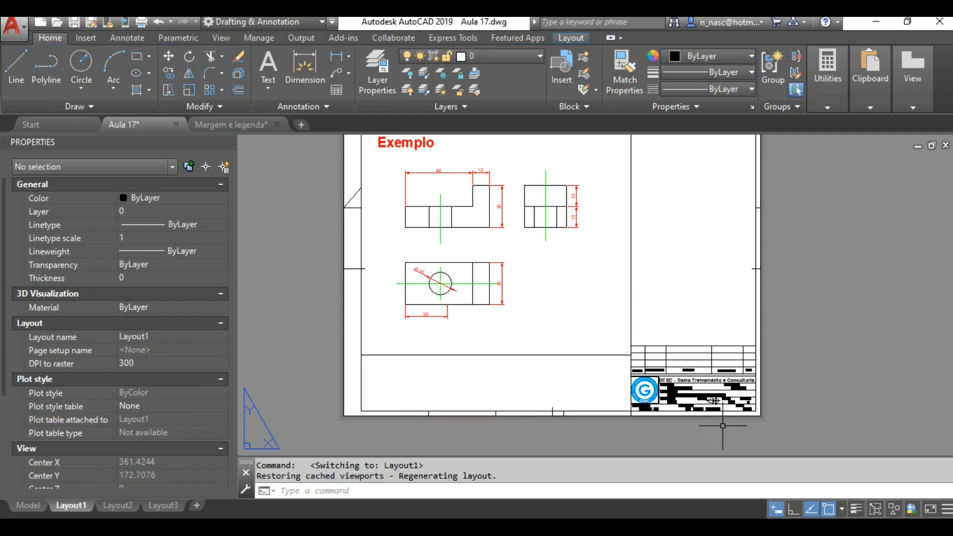
- Replace the CONTEÚDO text in the title block with DT DA PEÇA 555
scroll(722, 422, up, 6)
scroll(726, 422, up, 2)
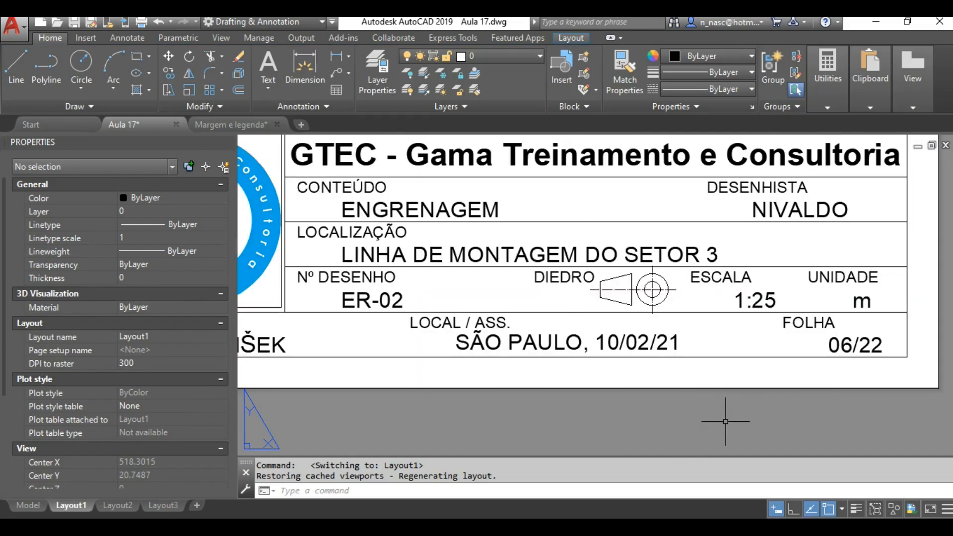
double_click(500, 210)
drag(502, 209, 314, 208)
text(DT da PEÇA 555)
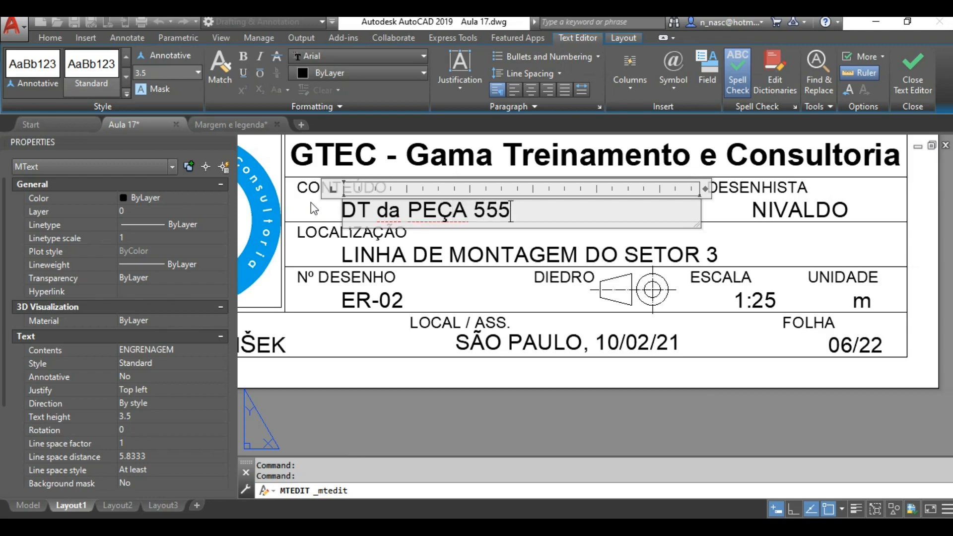
drag(376, 210, 400, 218)
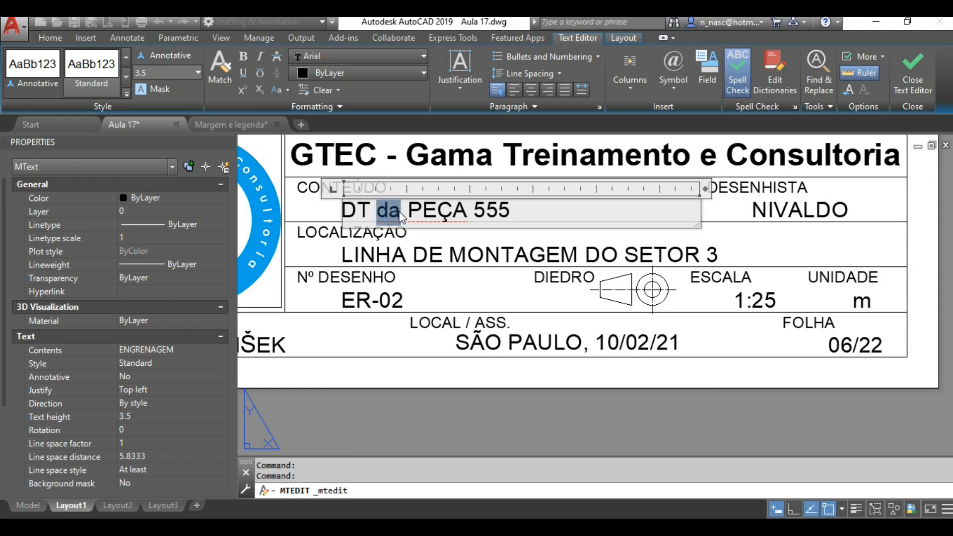
text(DA)
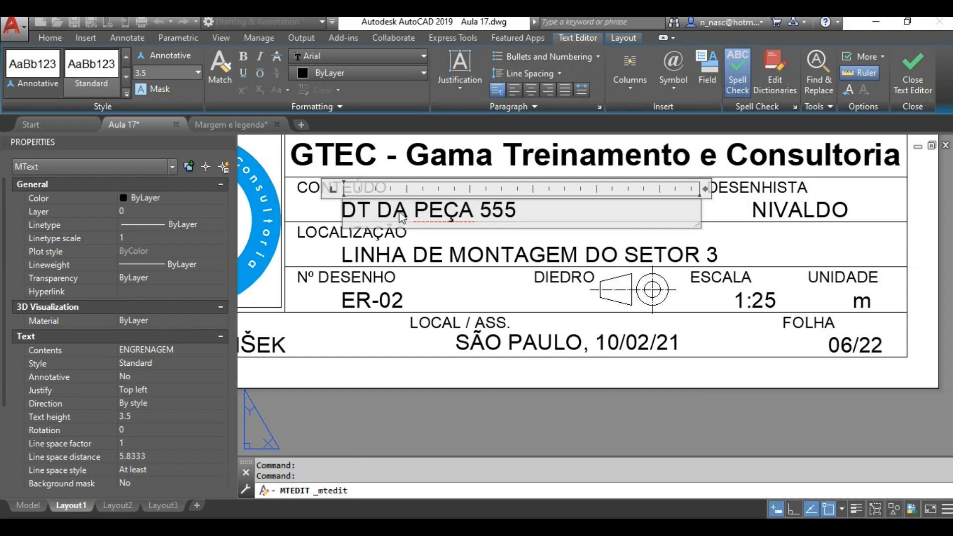
click(761, 205)
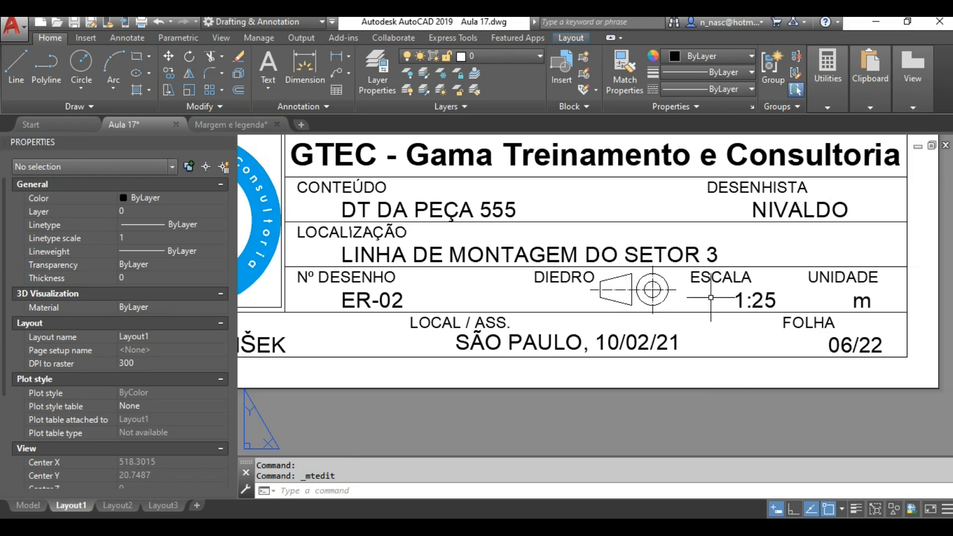
- Set the title block's ESCALA text to 2:1 and its UNIDADE text to mm
double_click(765, 301)
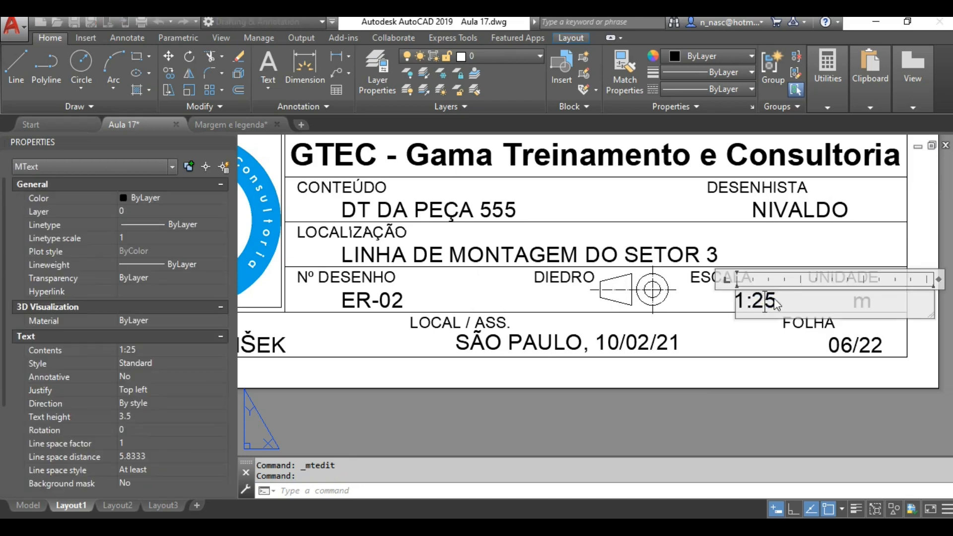
drag(777, 302, 705, 302)
text(2:1)
click(701, 296)
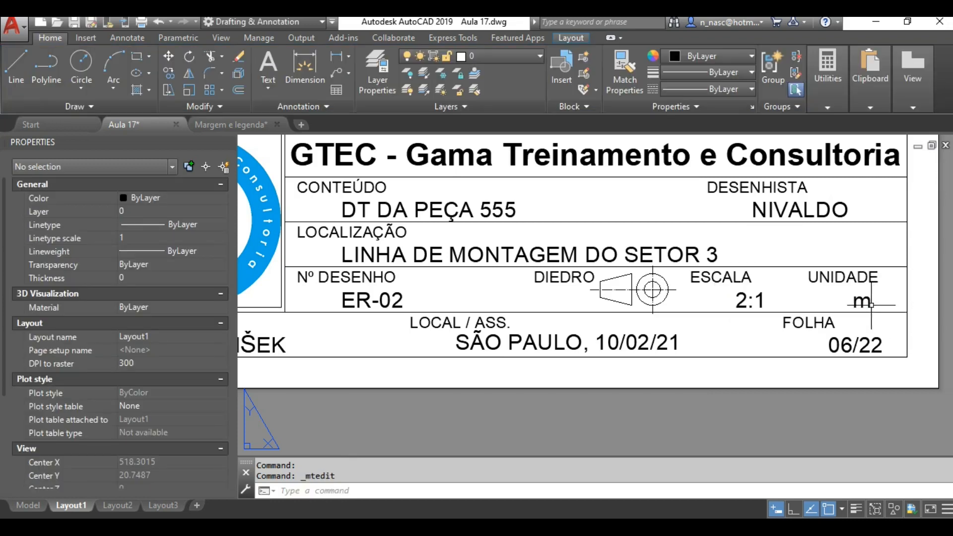
double_click(871, 303)
text(m)
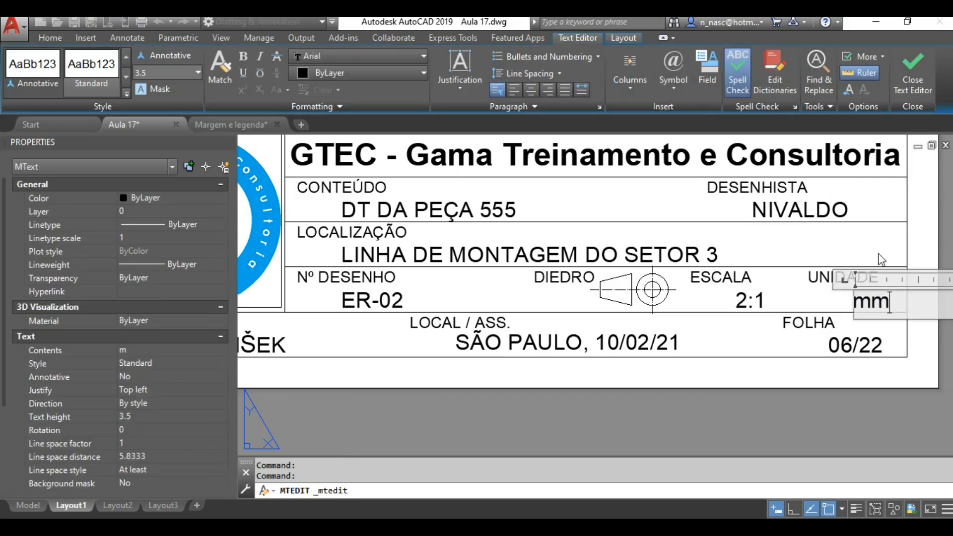
click(879, 254)
- Add the multiline text R0 in the REVISÃO cell of the revision table's lowest empty row
mouse_move(551, 298)
middle_down()
mouse_move(746, 296)
mouse_move(450, 285)
mouse_move(546, 309)
middle_up()
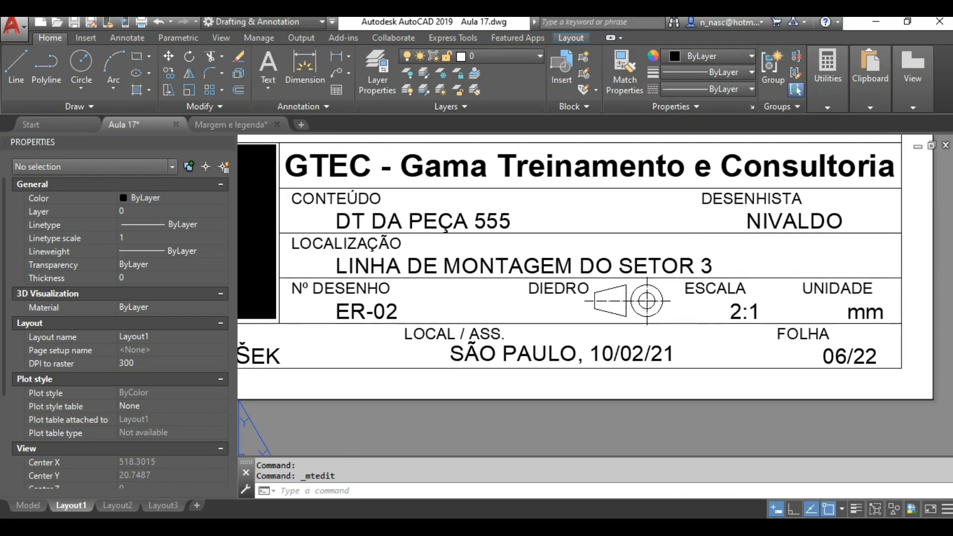
scroll(429, 367, down, 4)
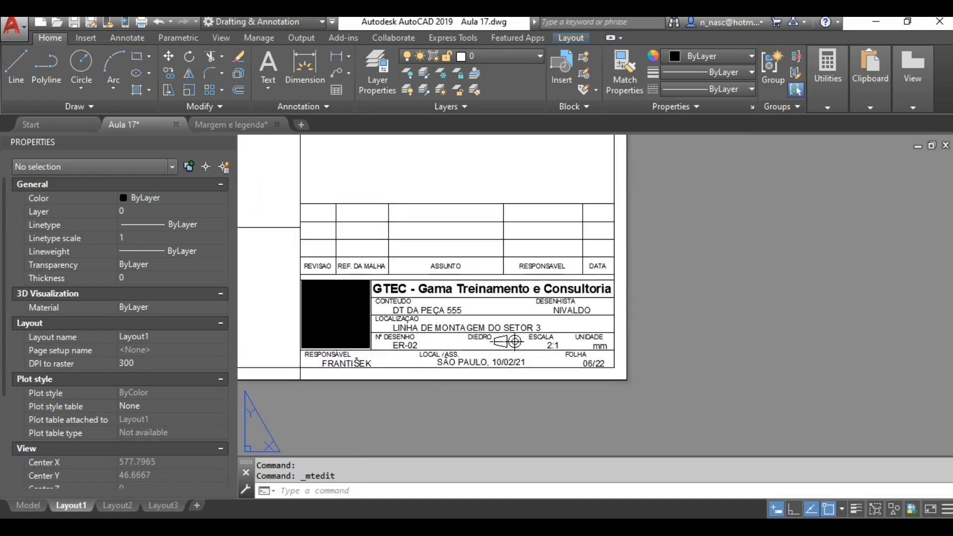
middle_drag(390, 264, 492, 307)
scroll(429, 313, up, 6)
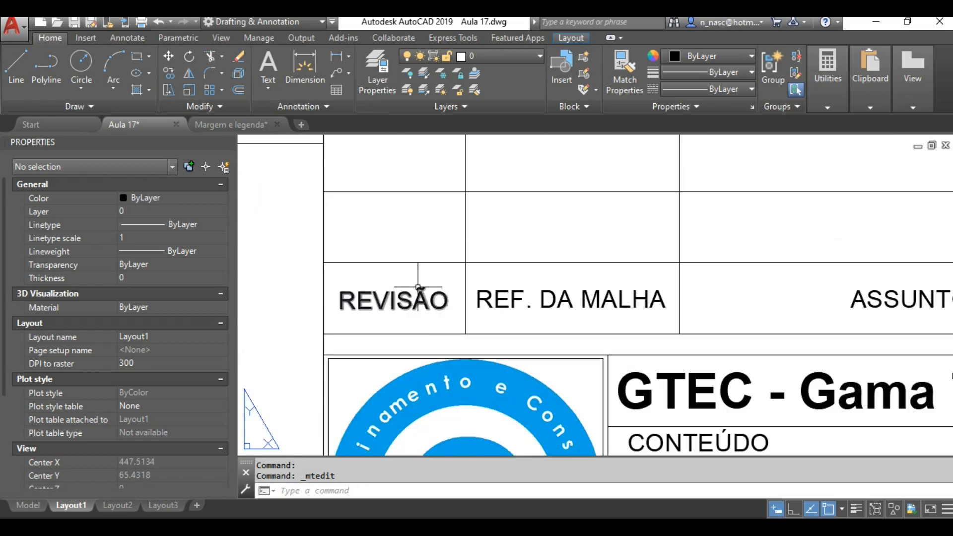
key(Return)
click(358, 218)
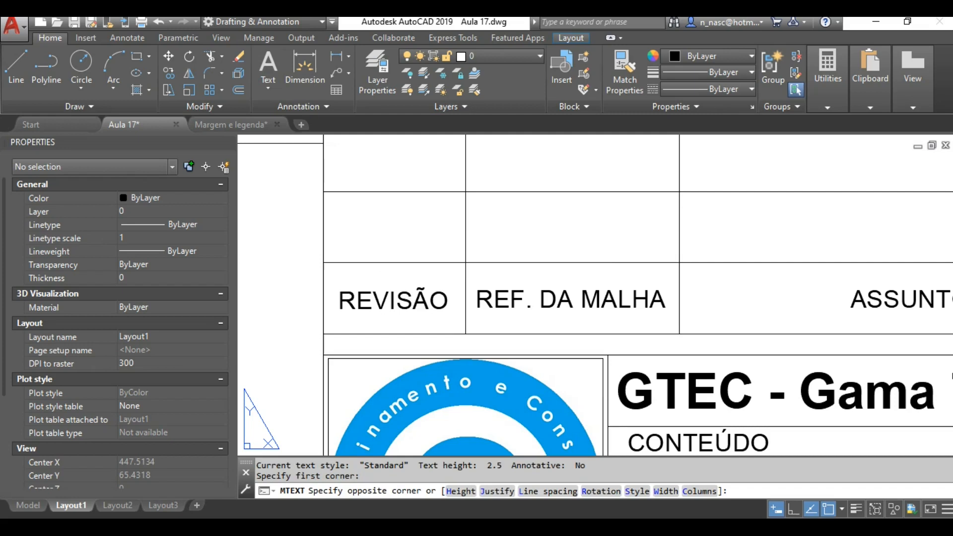
click(418, 246)
text(R0)
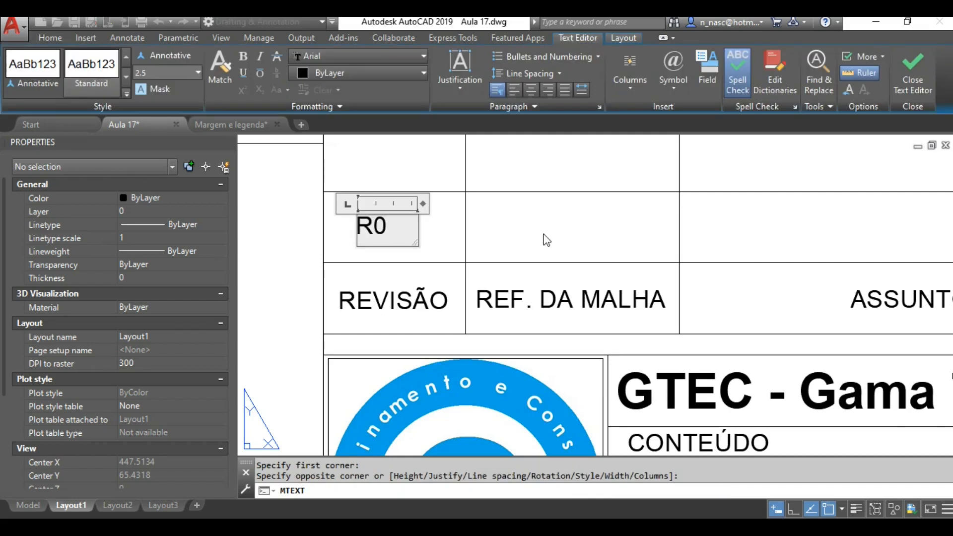
scroll(546, 240, down, 3)
scroll(634, 247, up, 1)
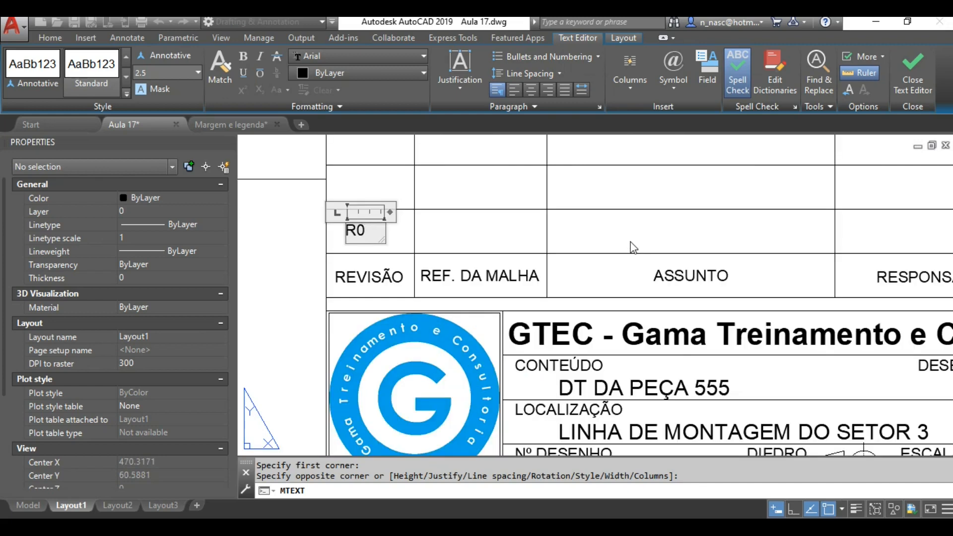
middle_drag(660, 234, 618, 236)
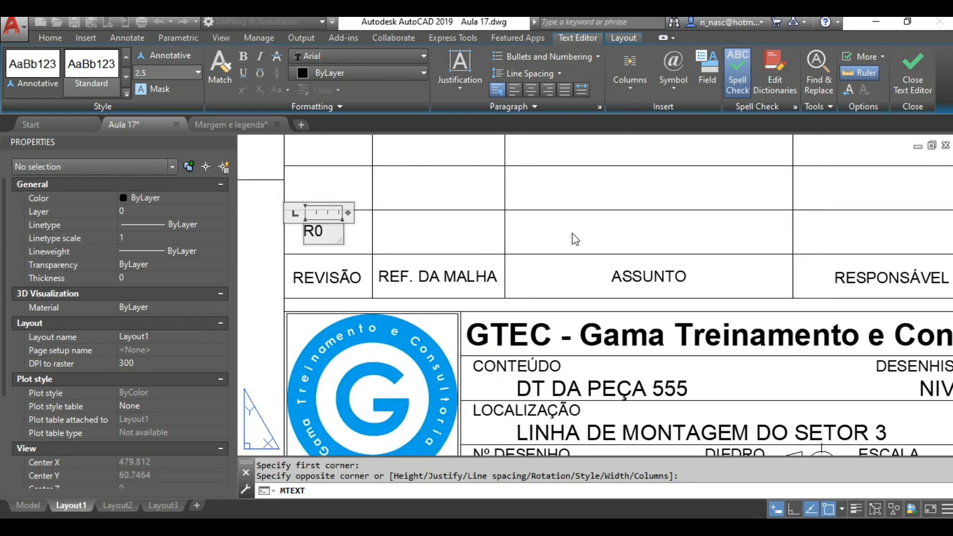
middle_drag(553, 234, 420, 239)
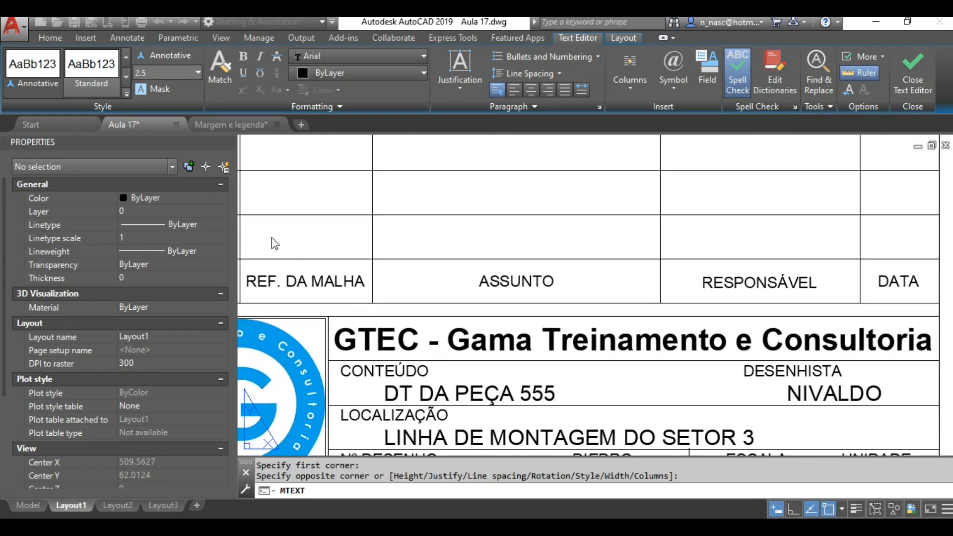
click(272, 239)
- Add the responsible person's name as multiline text in the RESPONSÁVEL cell of the R0 row and adjust its position
click(268, 62)
click(690, 238)
click(808, 254)
text(CARLOS)
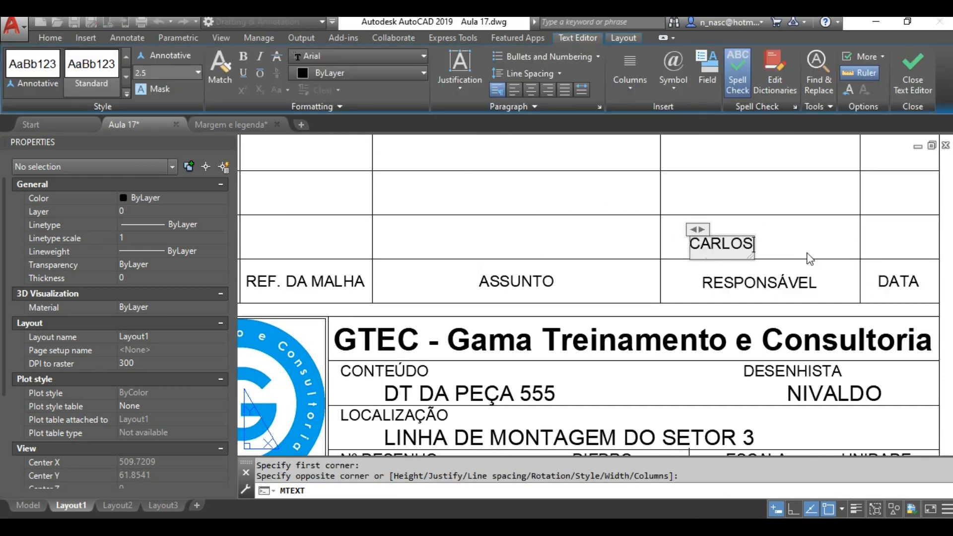
click(784, 194)
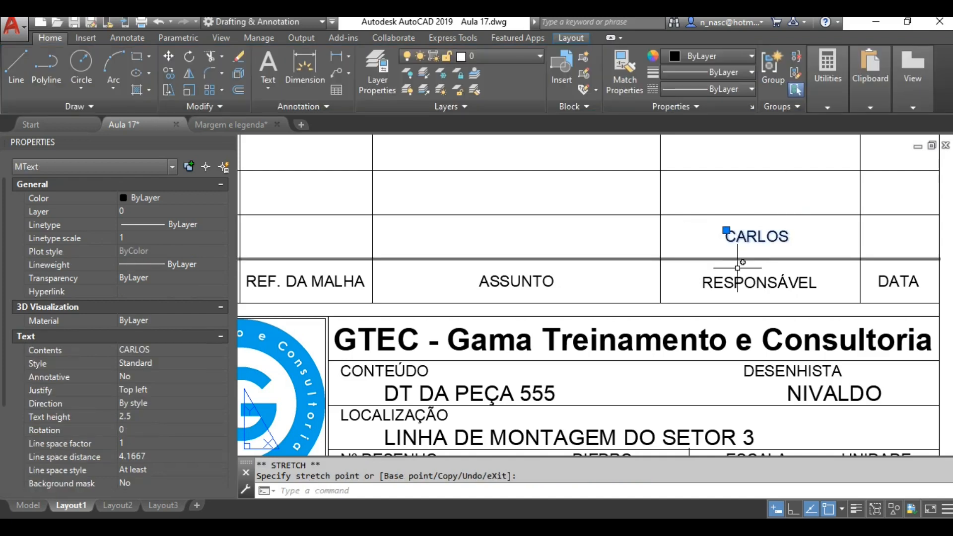
- Create the multiline text 10/02/21 and move it into the DATA cell of the R0 row
click(268, 62)
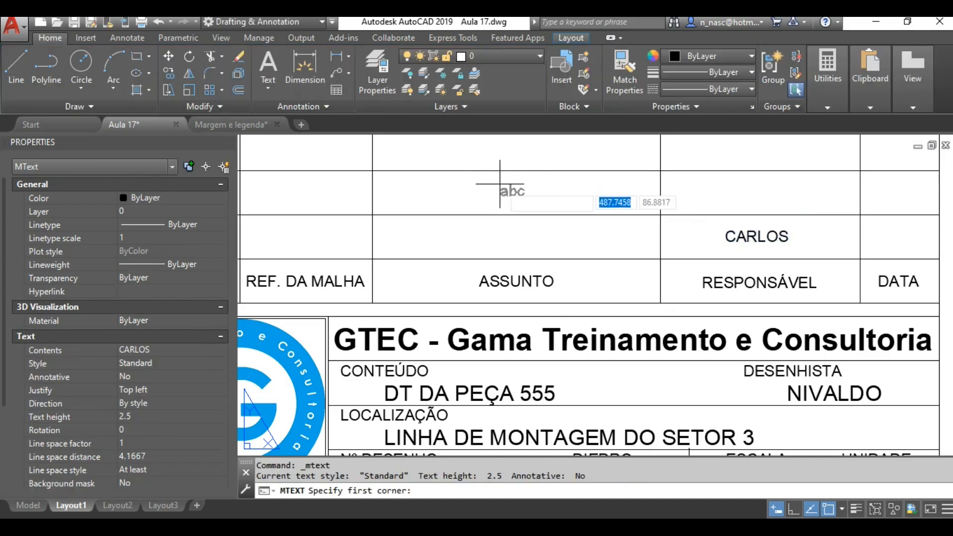
click(500, 185)
click(599, 211)
text(10/02)
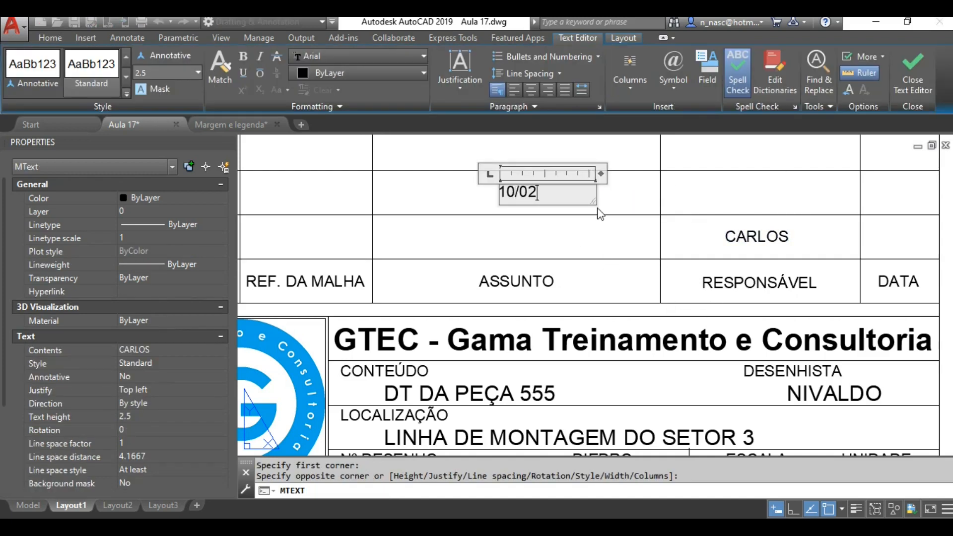
text(/21)
click(485, 214)
click(500, 185)
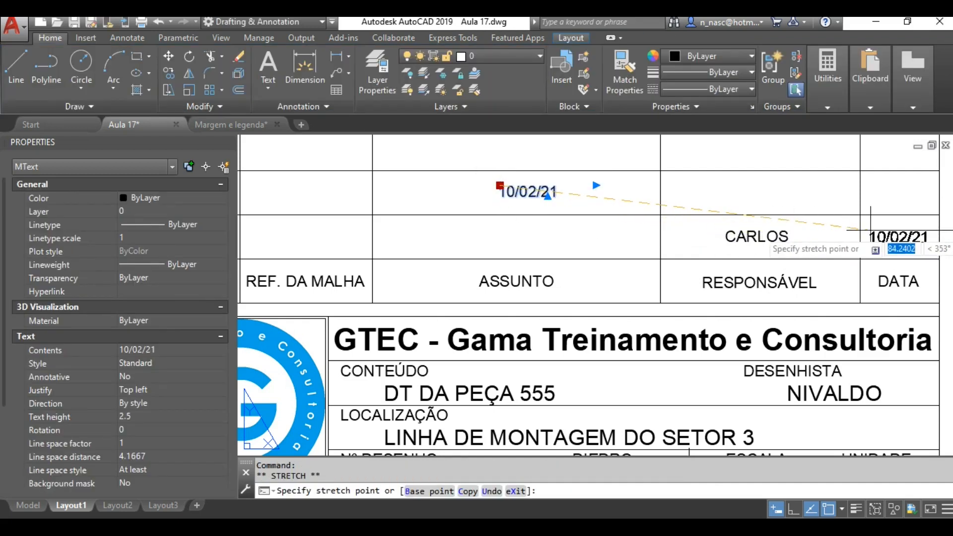
click(870, 230)
key(Escape)
scroll(654, 323, down, 8)
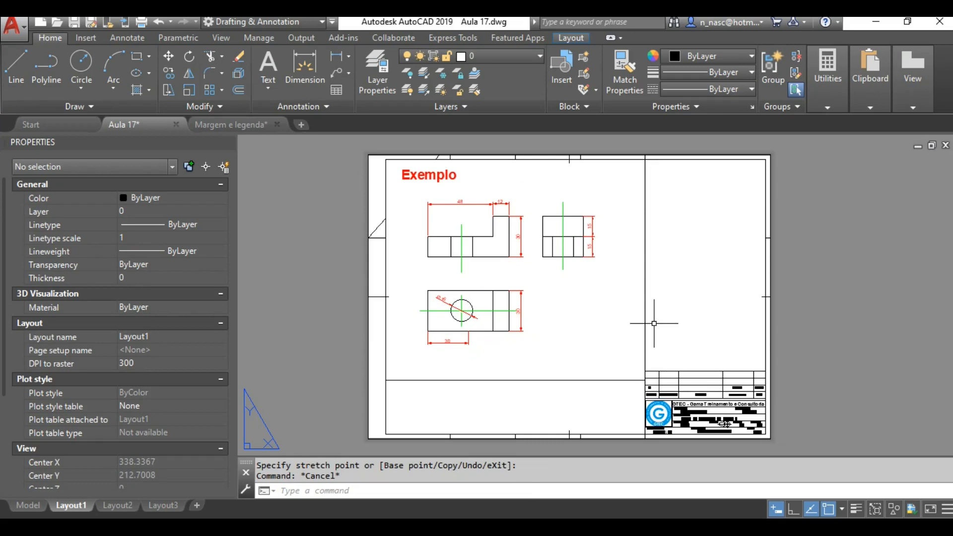
- In model space, set the text height of the Exemplo title above the views to 2.5, calculated as 5/2
click(29, 507)
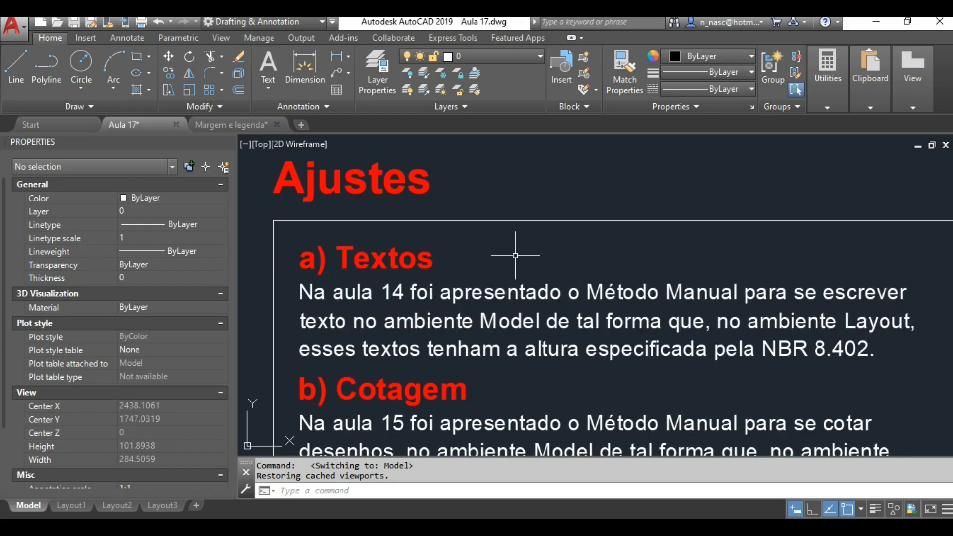
middle_drag(517, 255, 515, 264)
scroll(515, 264, down, 3)
middle_drag(611, 213, 511, 344)
mouse_move(666, 178)
middle_down()
mouse_move(574, 284)
mouse_move(567, 309)
middle_up()
scroll(567, 309, up, 4)
click(543, 246)
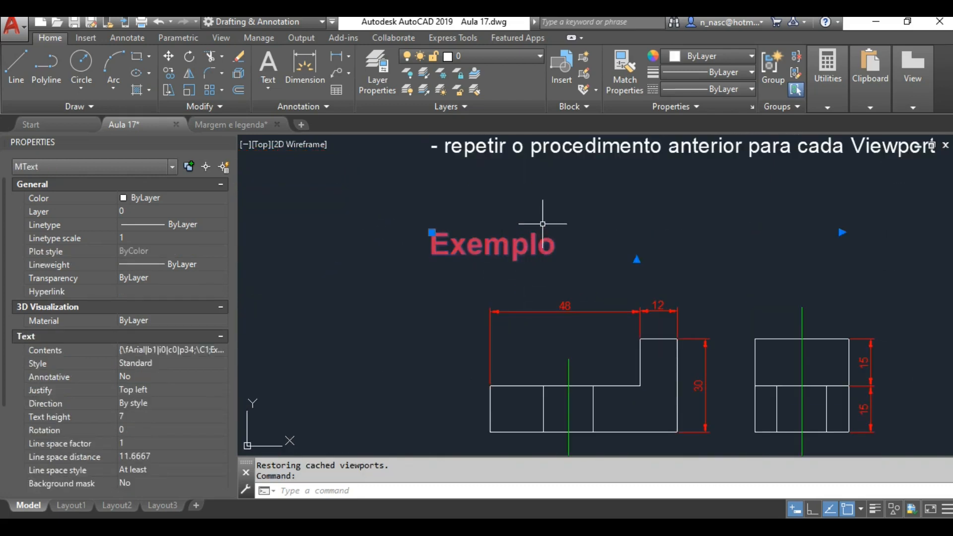
click(136, 416)
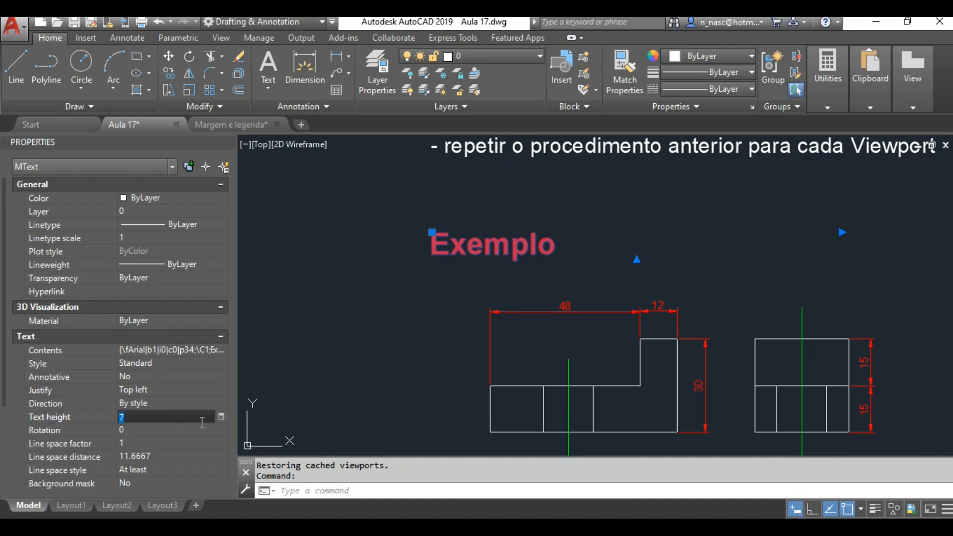
click(222, 417)
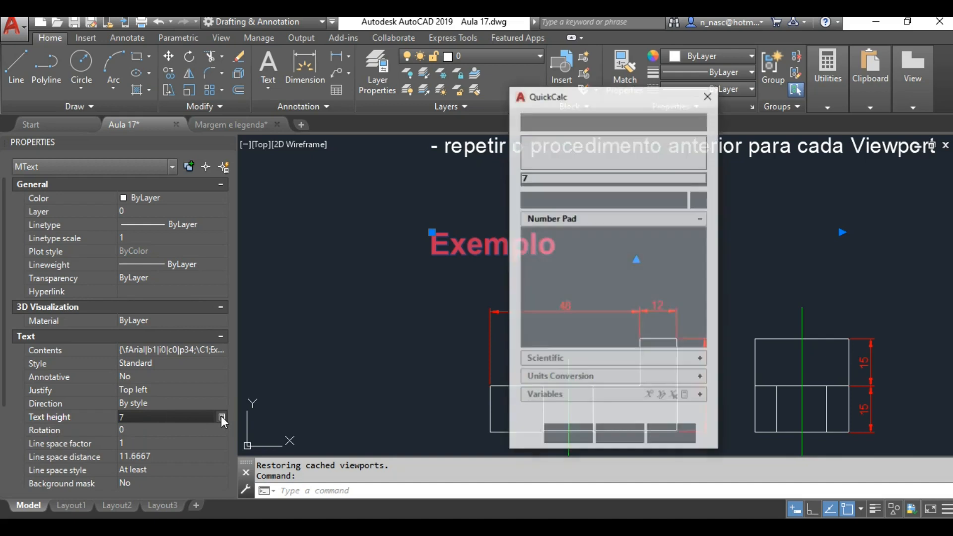
drag(633, 103, 746, 107)
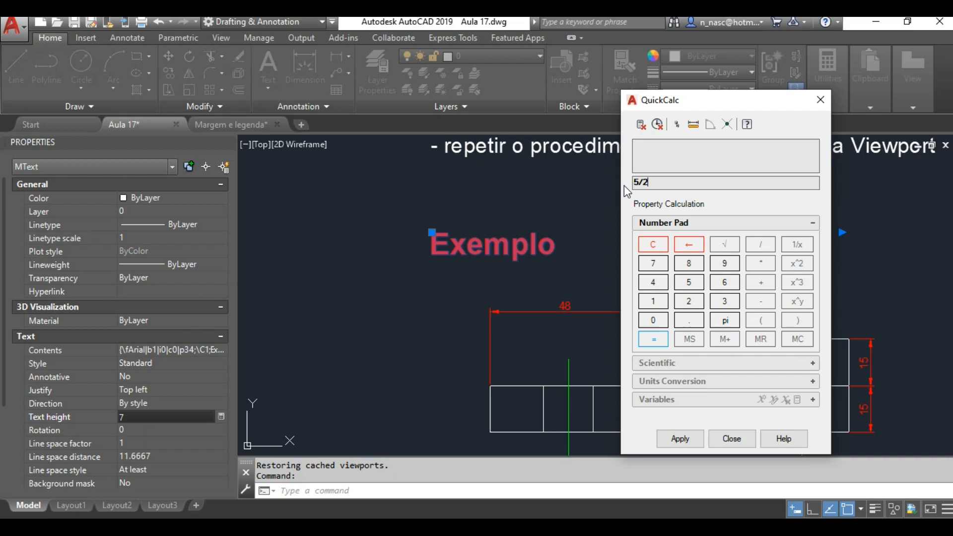
key(Return)
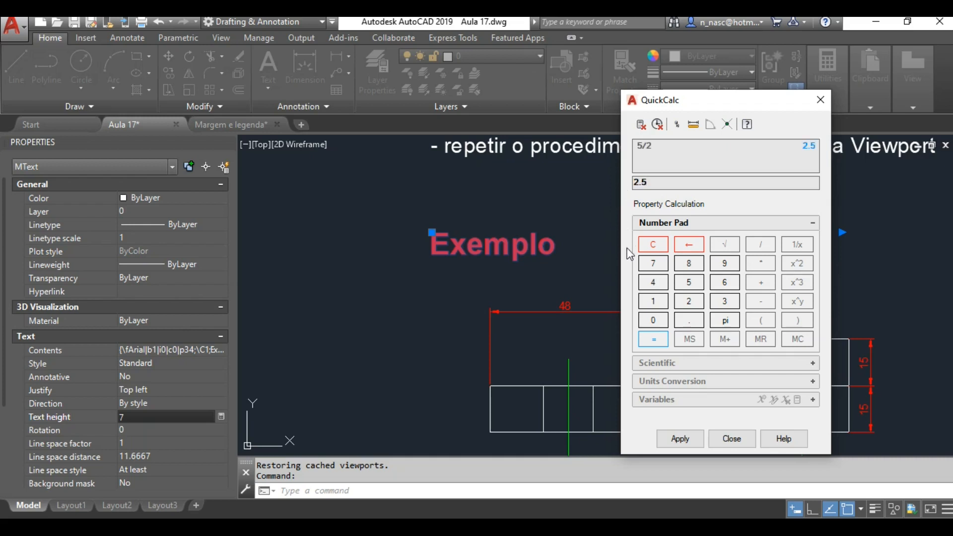
click(675, 437)
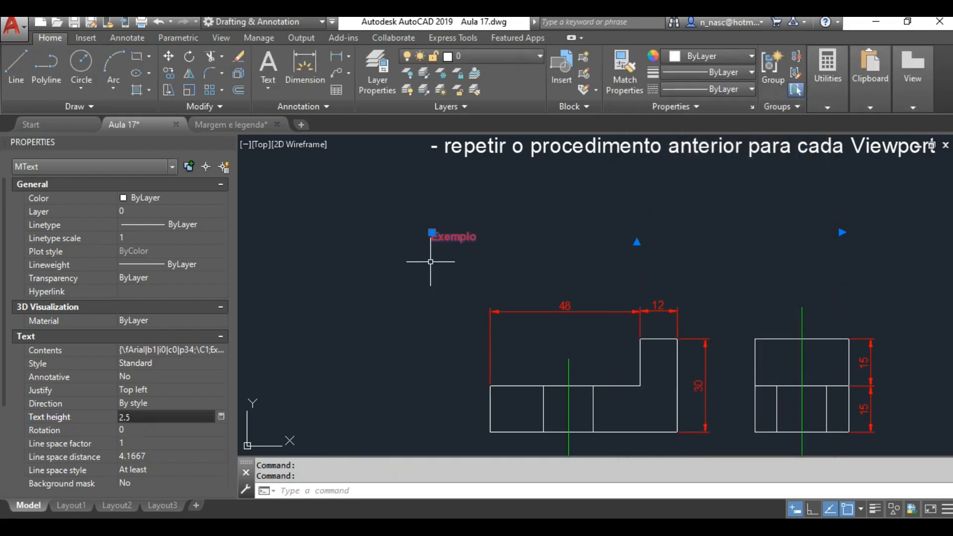
middle_drag(521, 279, 506, 220)
key(Escape)
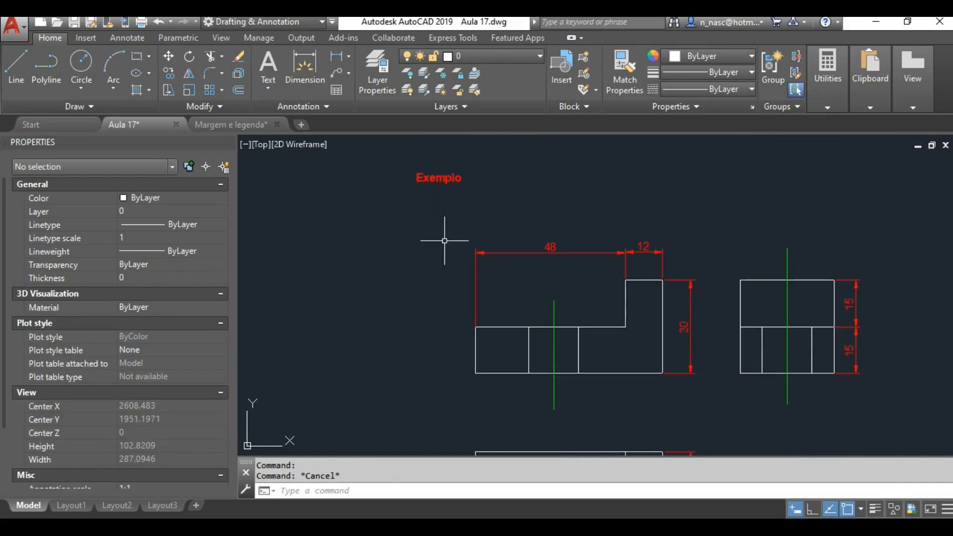
- Set the text height of the front view's 48 dimension to 1.75, calculated as 3.5/2
click(505, 254)
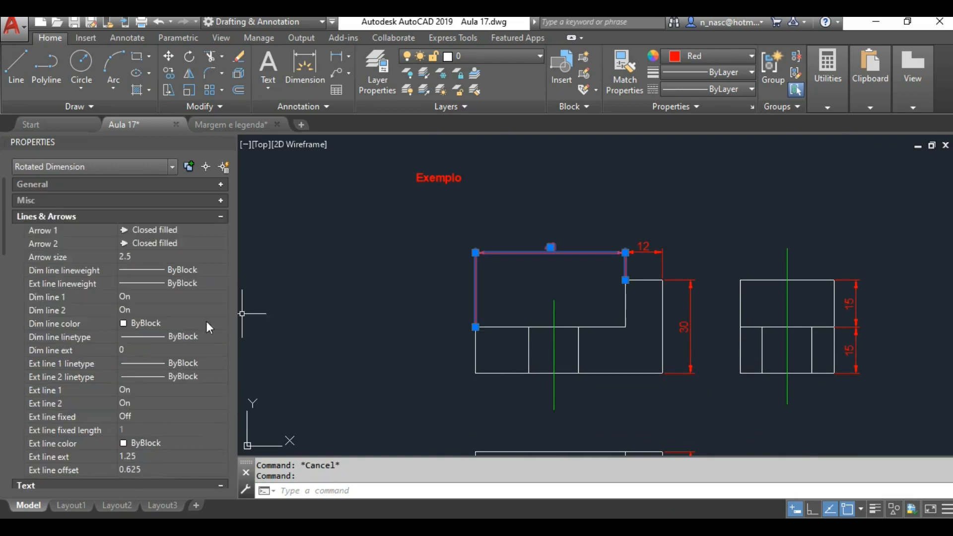
scroll(174, 328, down, 6)
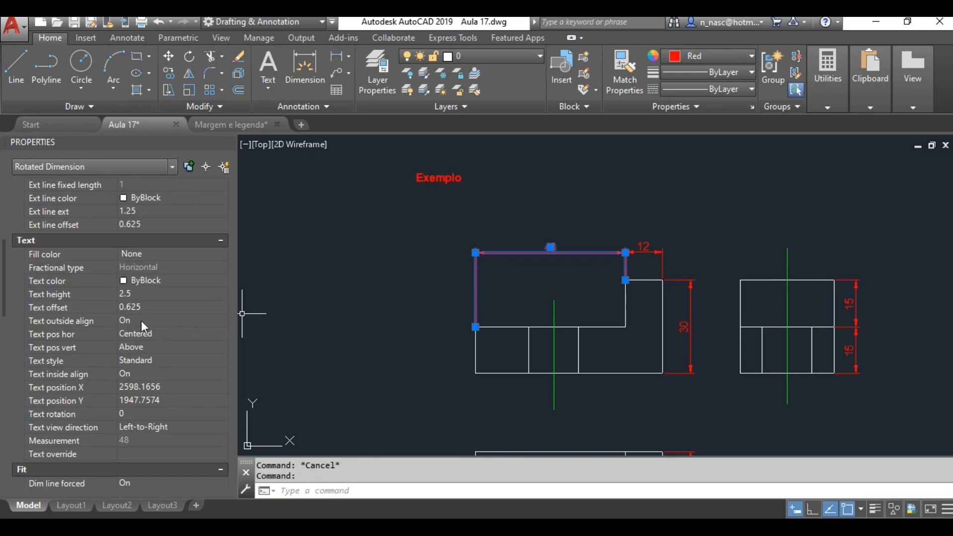
click(175, 294)
click(221, 294)
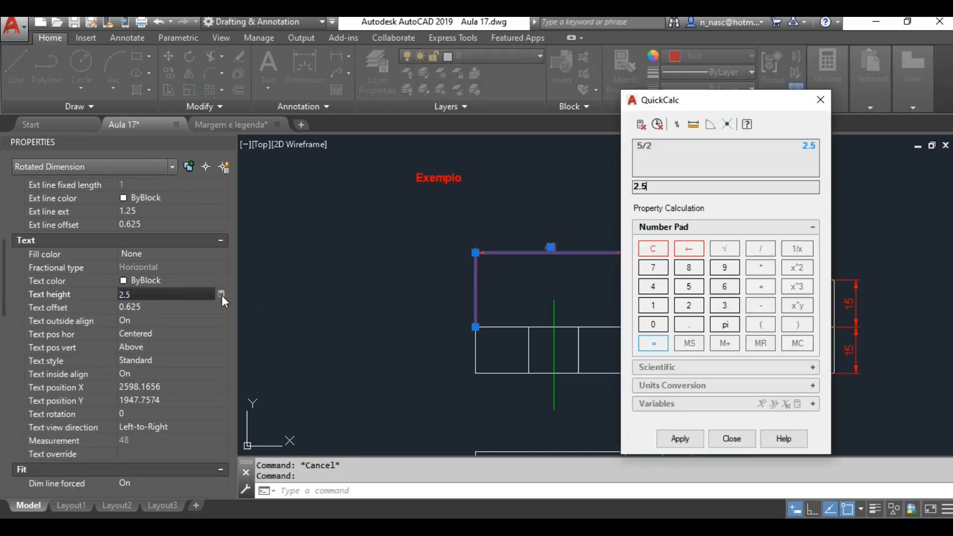
key(BackSpace)
key(BackSpace)
text(3)
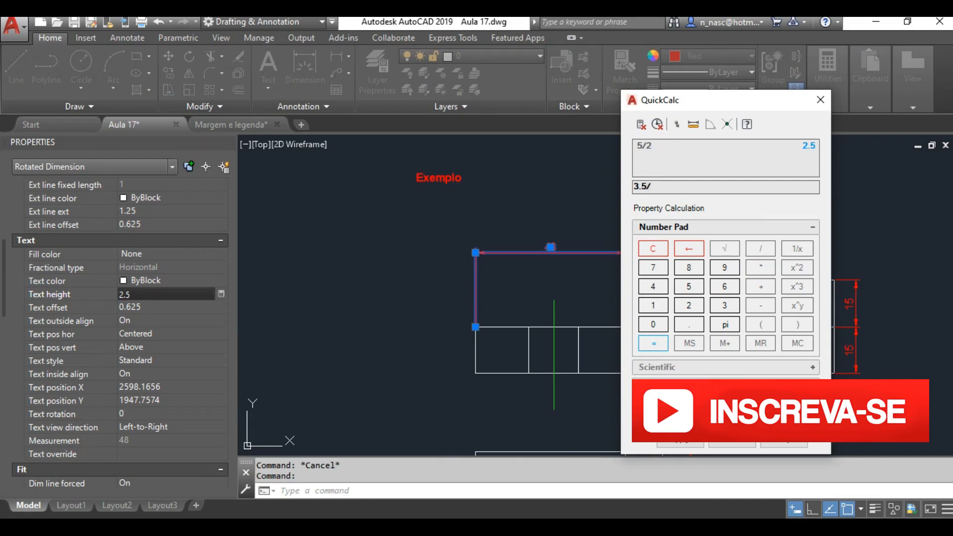
text(.5/2)
key(Return)
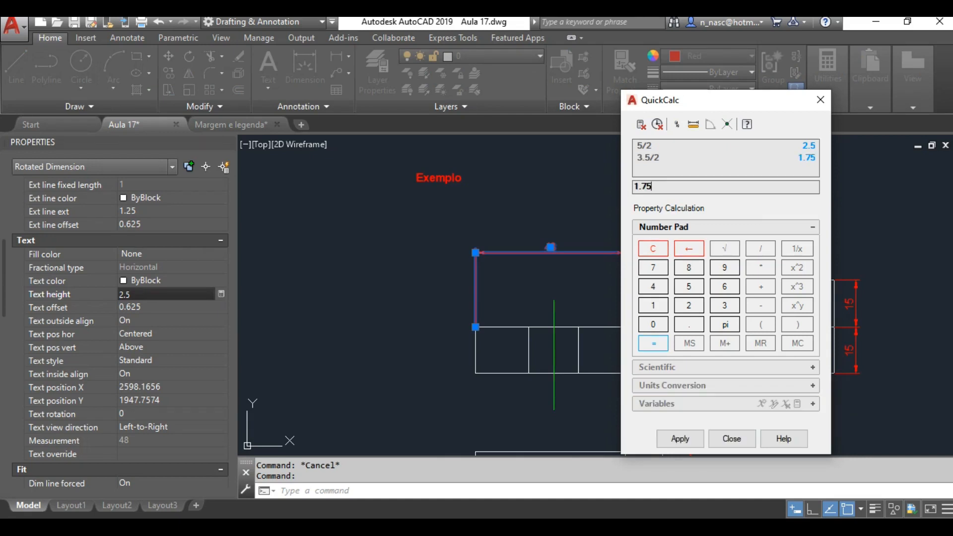
click(680, 438)
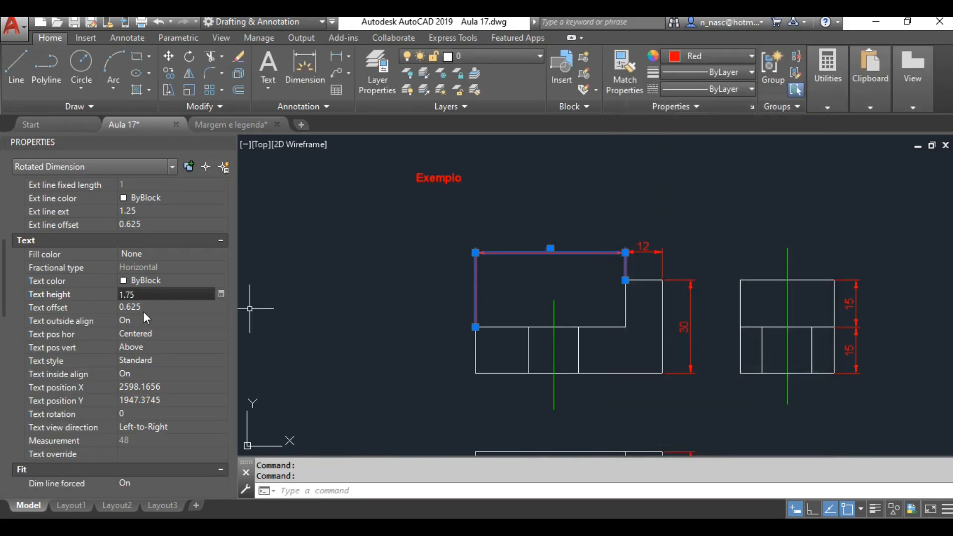
- Set the text offset of the 48 dimension to 0.875, calculated as 1.75/2
click(149, 308)
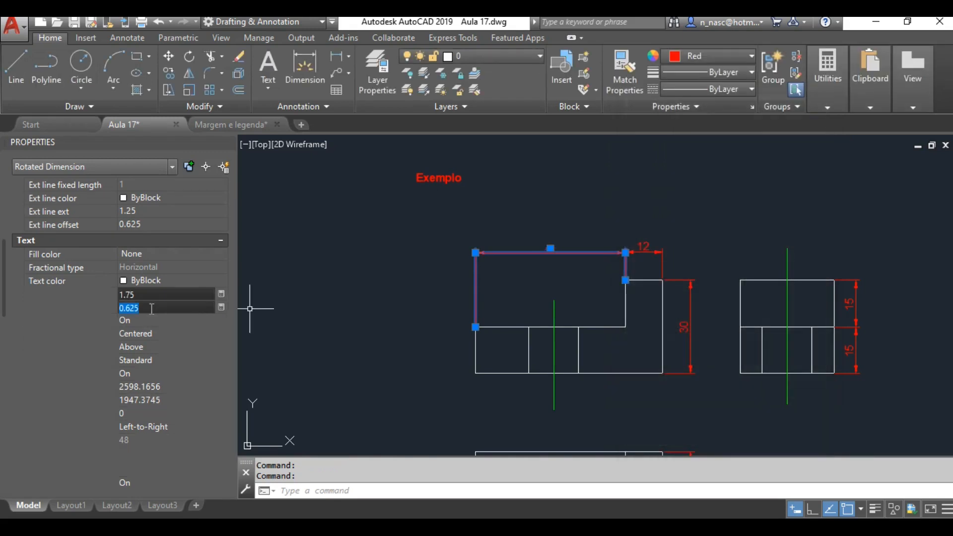
click(221, 308)
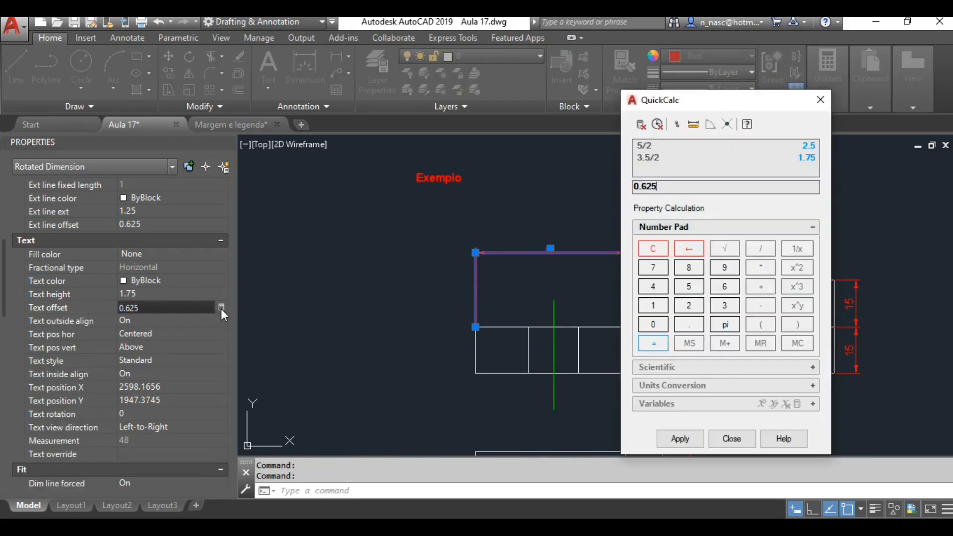
double_click(809, 158)
text(/2)
key(Return)
click(680, 439)
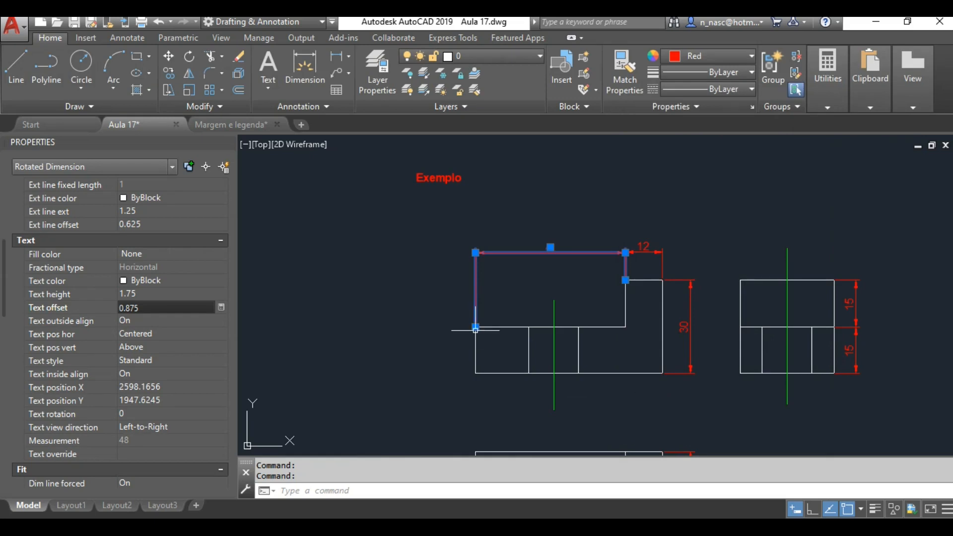
- Set the arrow size of the 48 dimension to 1.75
scroll(214, 198, up, 5)
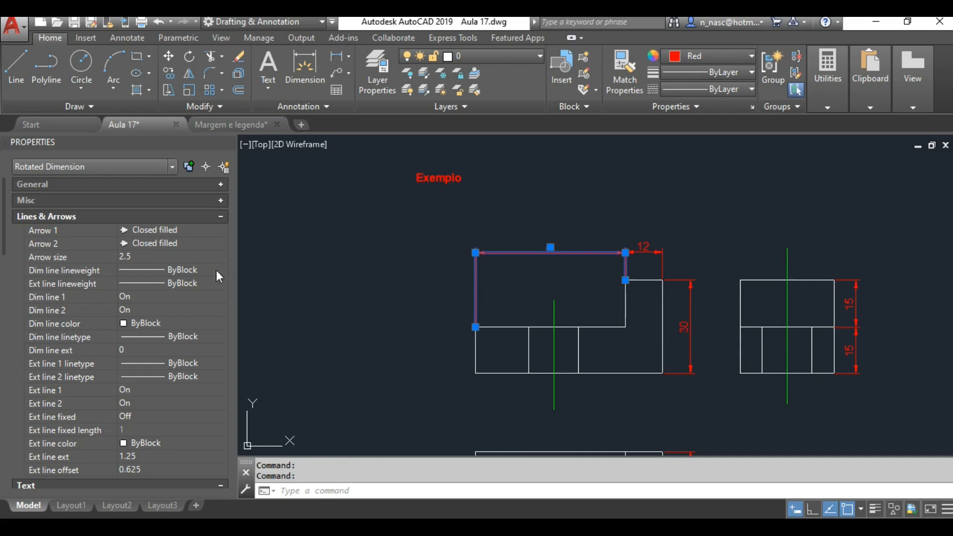
click(162, 256)
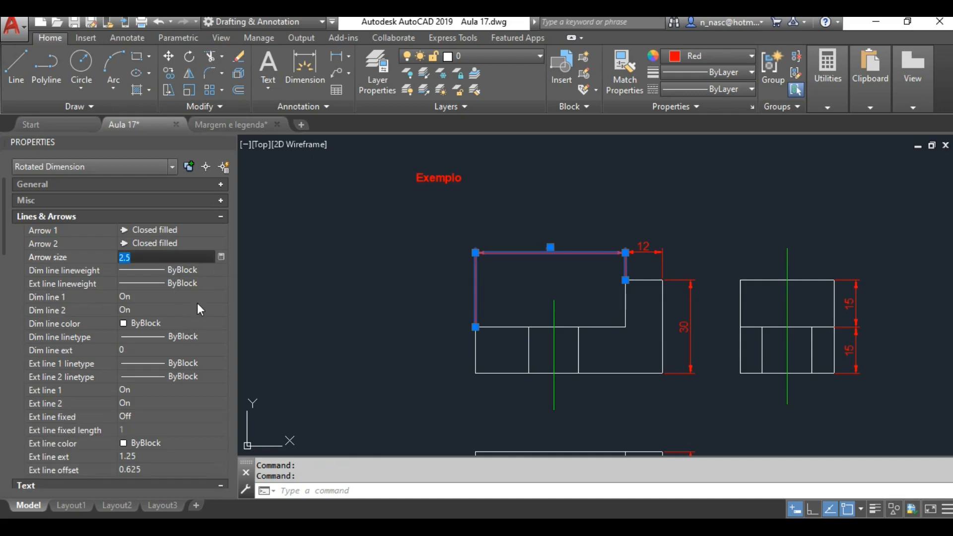
scroll(198, 304, down, 5)
scroll(198, 304, up, 4)
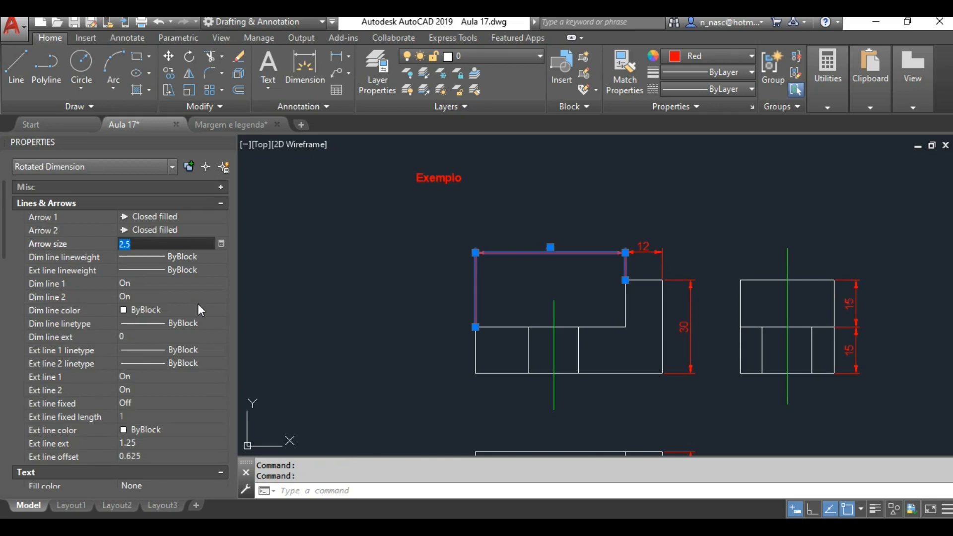
text(1.75)
- Set both the extension line extension and the extension line offset of the 48 dimension to 0.875
scroll(198, 304, down, 4)
click(169, 291)
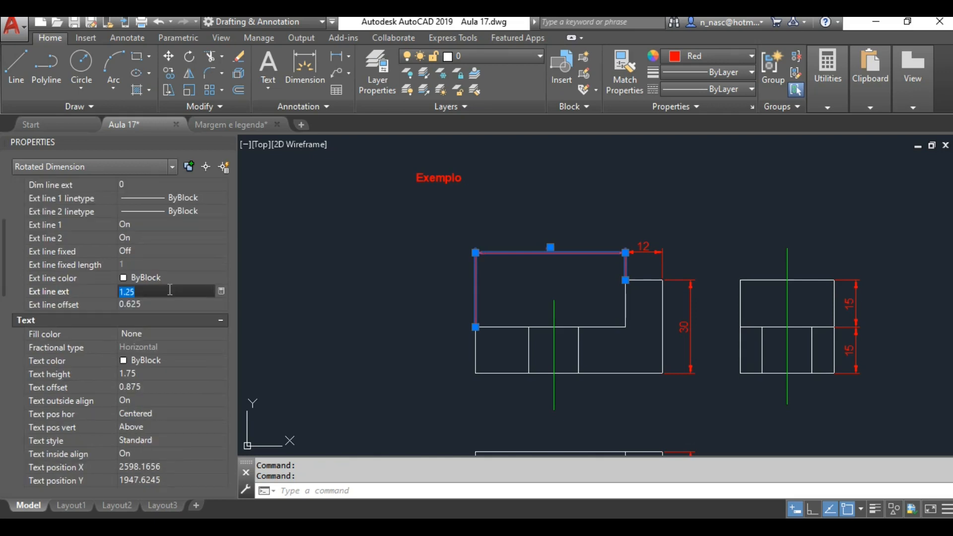
text(0.875)
key(Tab)
text(0.875)
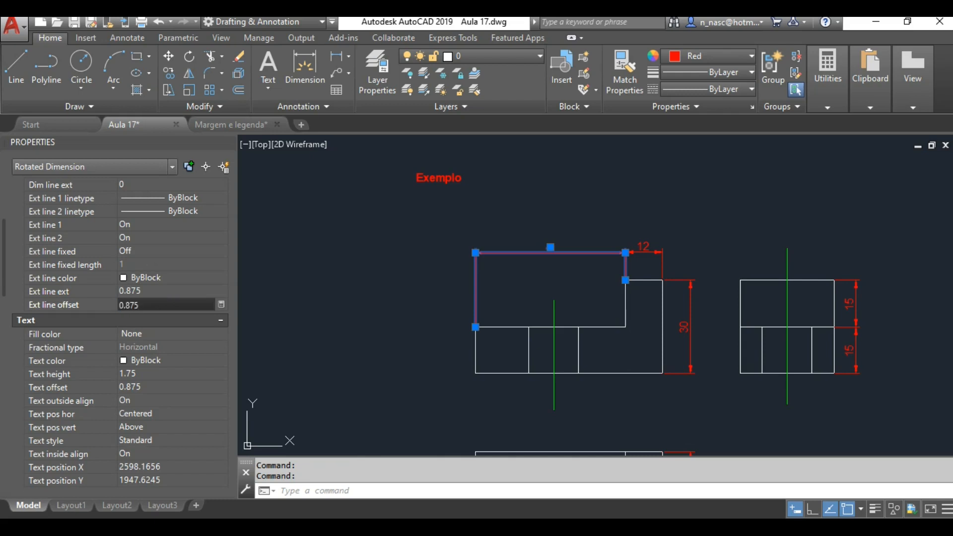
key(Return)
key(Escape)
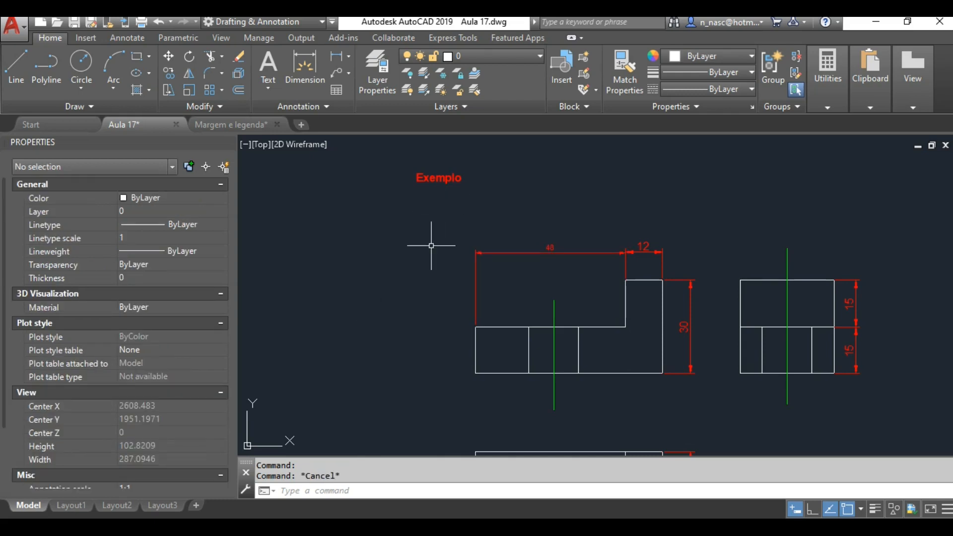
- Match the 48 dimension's properties onto the other dimensions of the front and side views
text(MA)
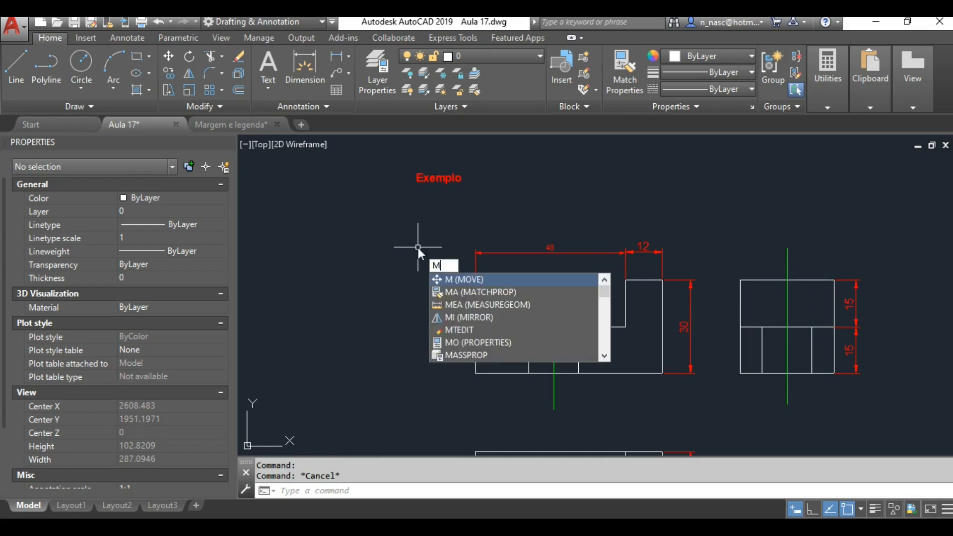
key(Return)
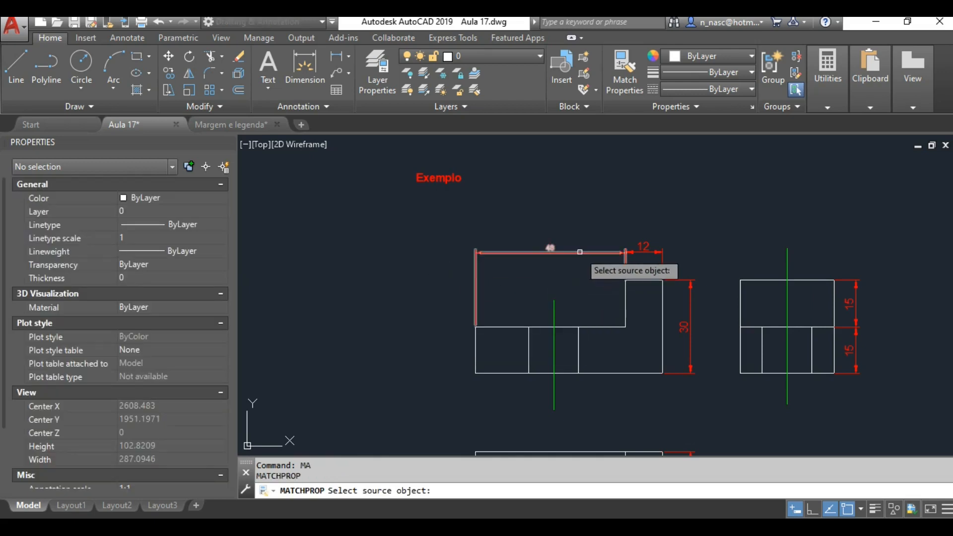
click(581, 253)
click(701, 314)
click(685, 335)
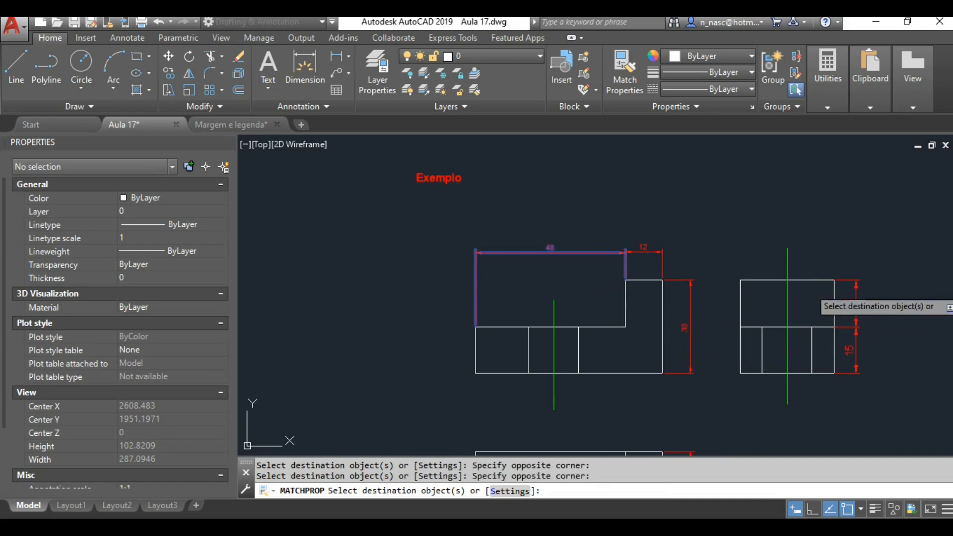
click(925, 260)
click(849, 391)
- Match the same dimension properties onto the top view's two 30 dimensions and its Ø16 diameter dimension
middle_drag(849, 392, 848, 239)
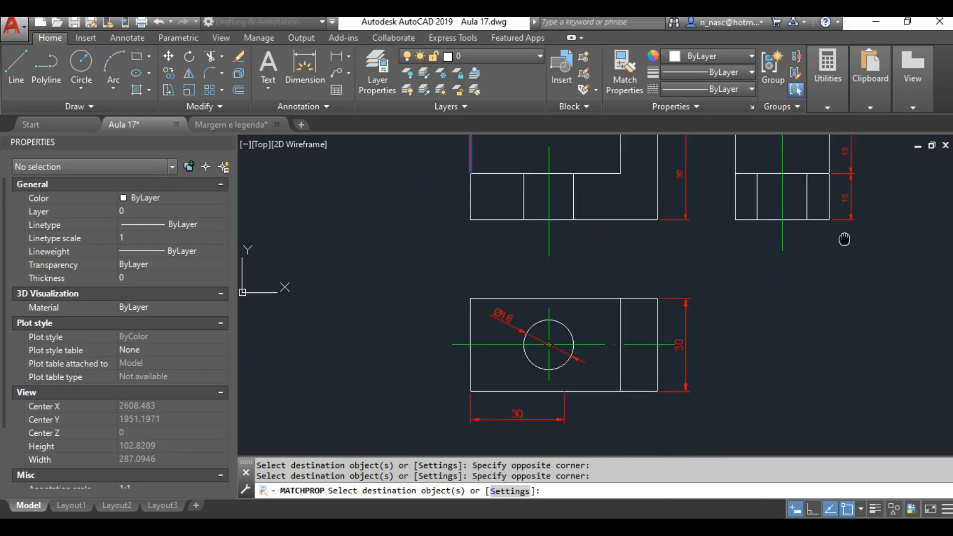
click(709, 263)
click(678, 290)
click(572, 380)
click(541, 405)
click(513, 297)
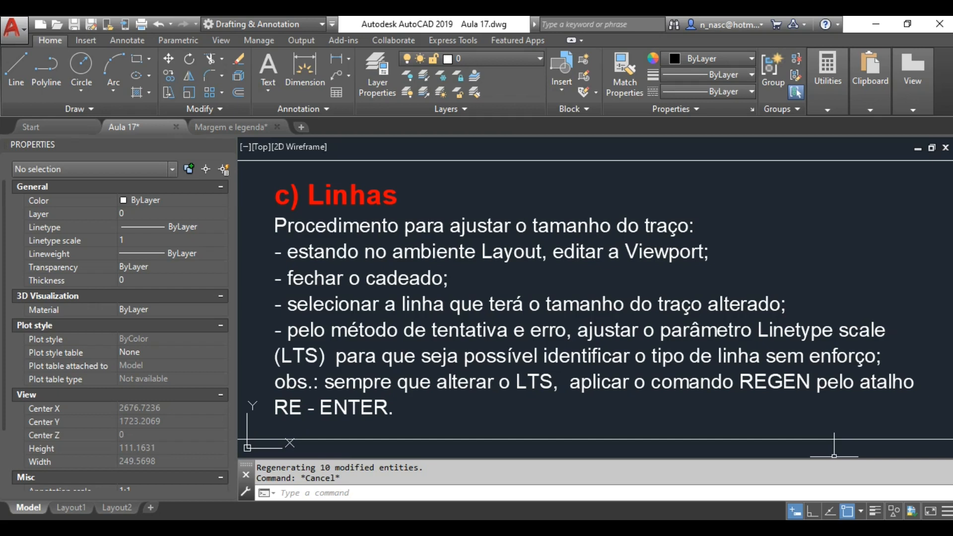
- Activate the viewport of Layout1 for editing and lock its view at the 2:1 scale
click(71, 507)
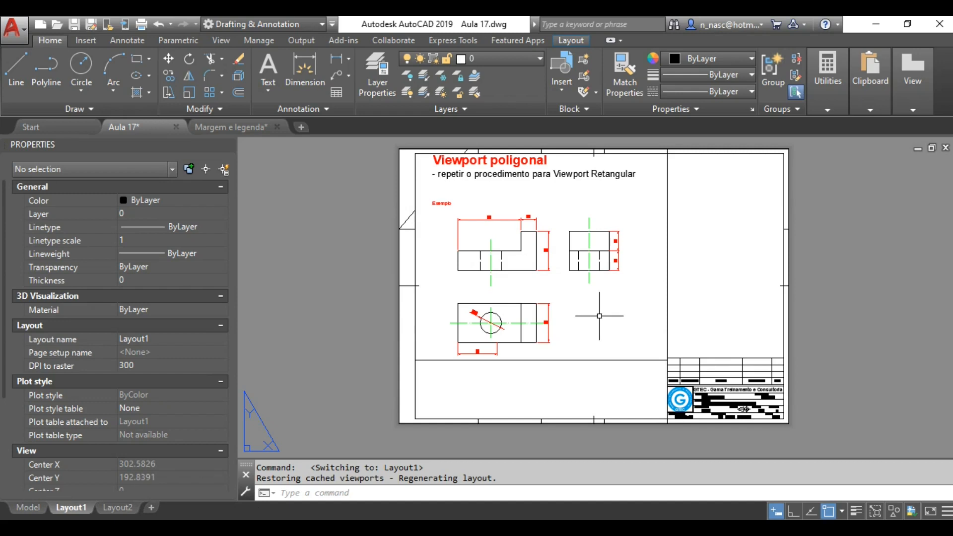
double_click(600, 316)
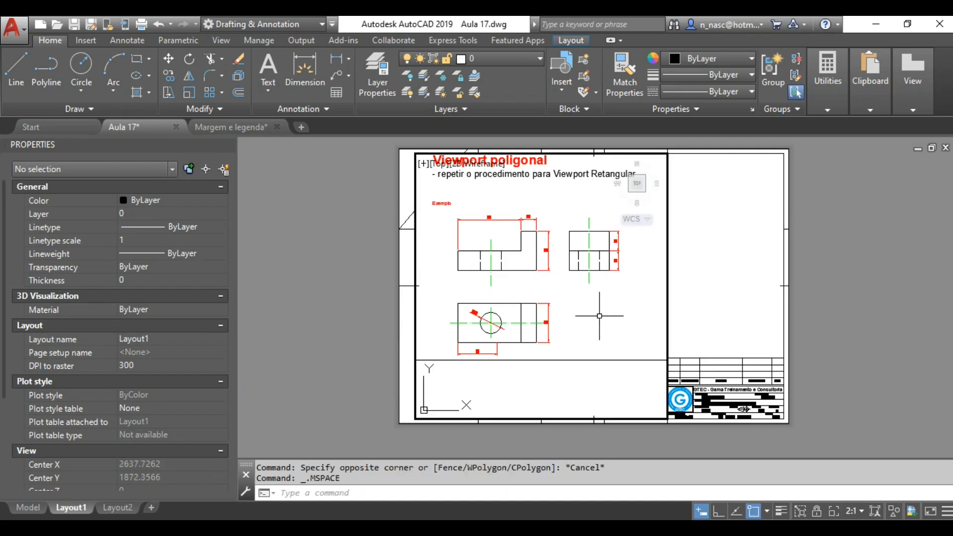
click(817, 511)
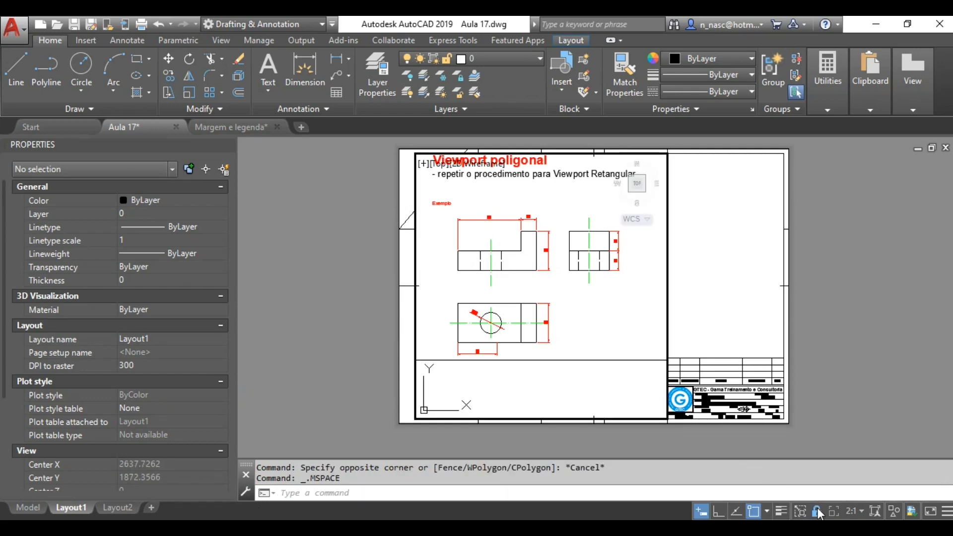
- Set the linetype scale of the front view's green vertical centre line to 0.5
scroll(509, 239, up, 4)
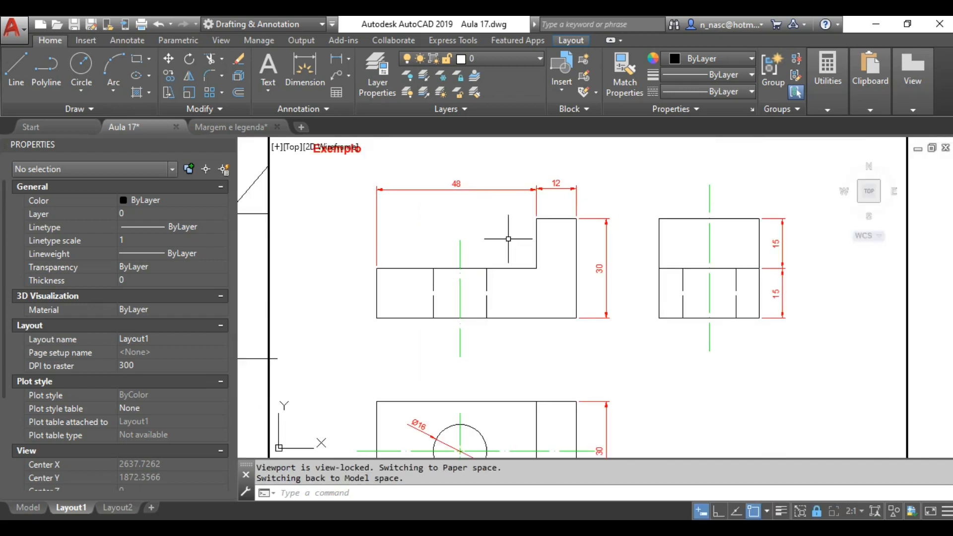
click(461, 248)
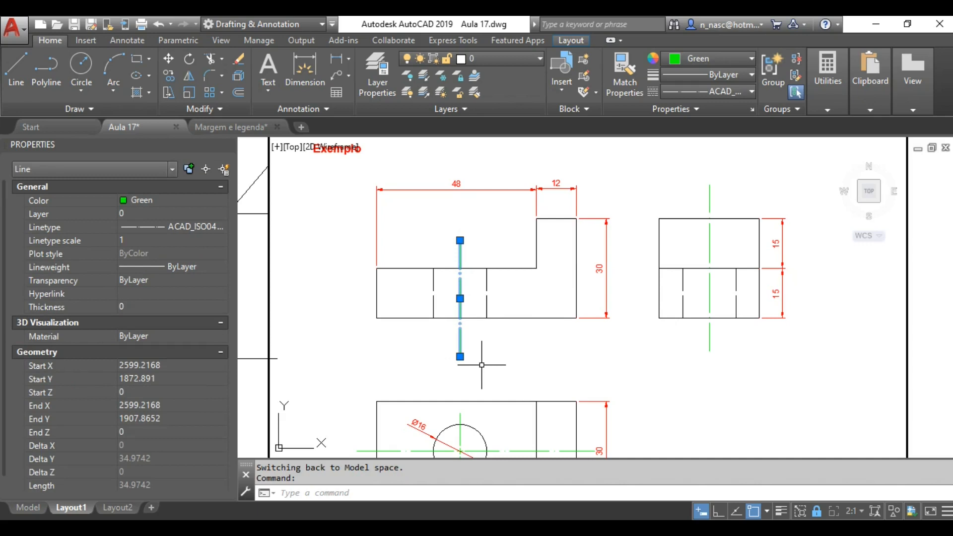
click(154, 240)
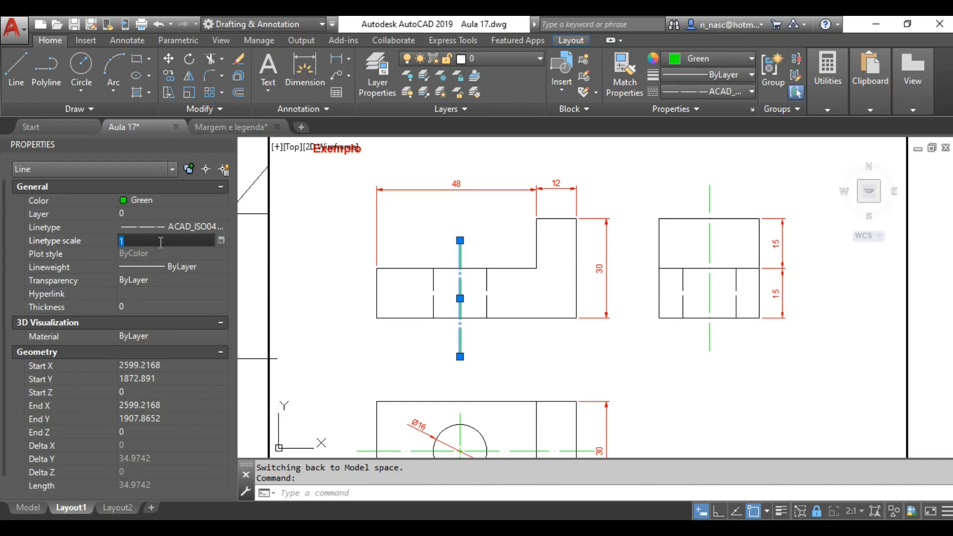
text(0.5)
key(Return)
key(Escape)
- Match the properties of the front view's vertical centre line onto the centre lines of the side and top views
text(Ma)
key(Return)
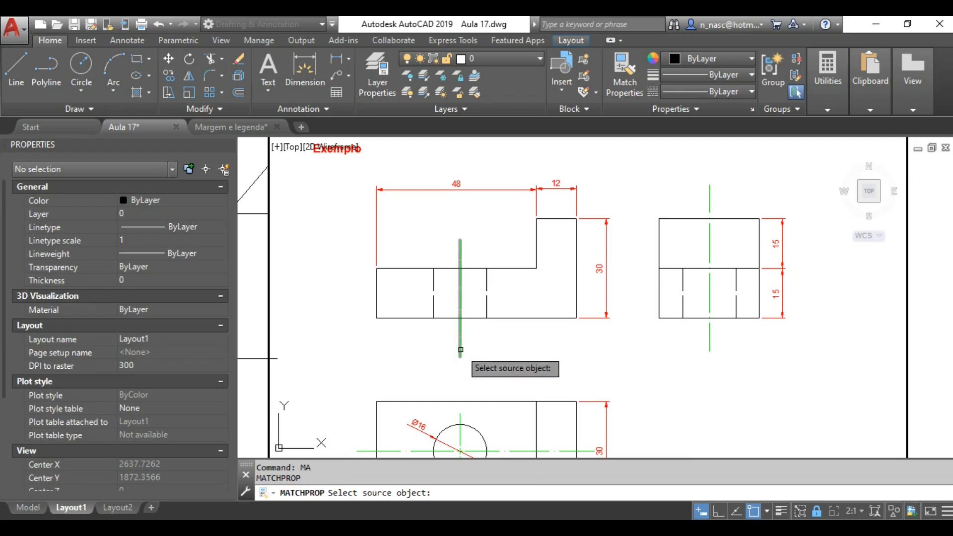
click(461, 348)
click(711, 347)
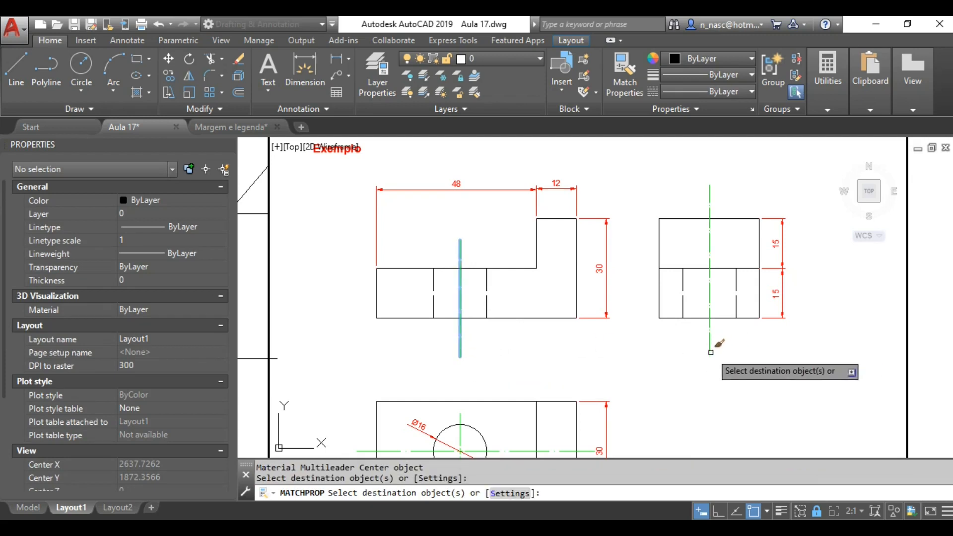
middle_drag(704, 387, 730, 198)
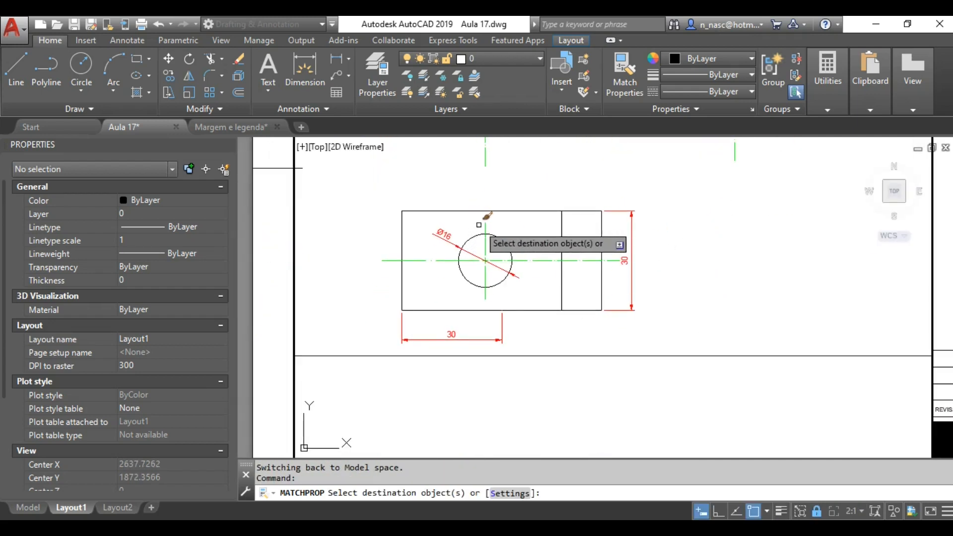
click(488, 226)
click(447, 238)
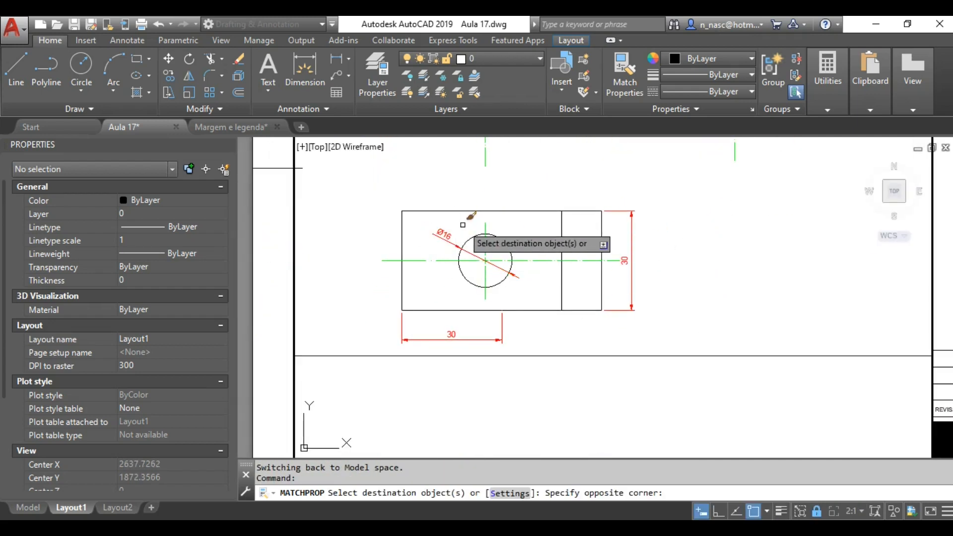
click(426, 260)
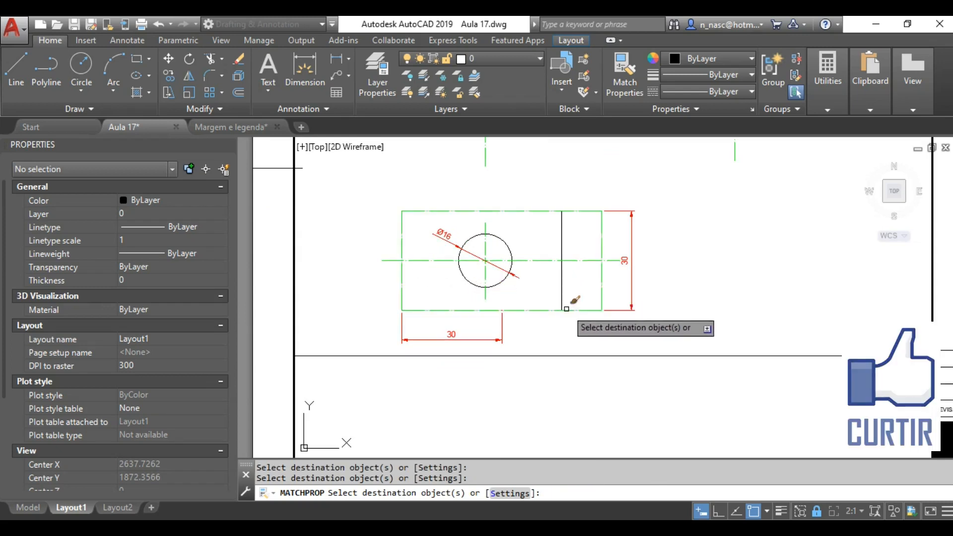
key(Escape)
- Set the linetype scale of the front view's hidden line nearest the part's long end to 0.5
scroll(714, 212, up, 2)
middle_drag(715, 212, 795, 456)
click(388, 306)
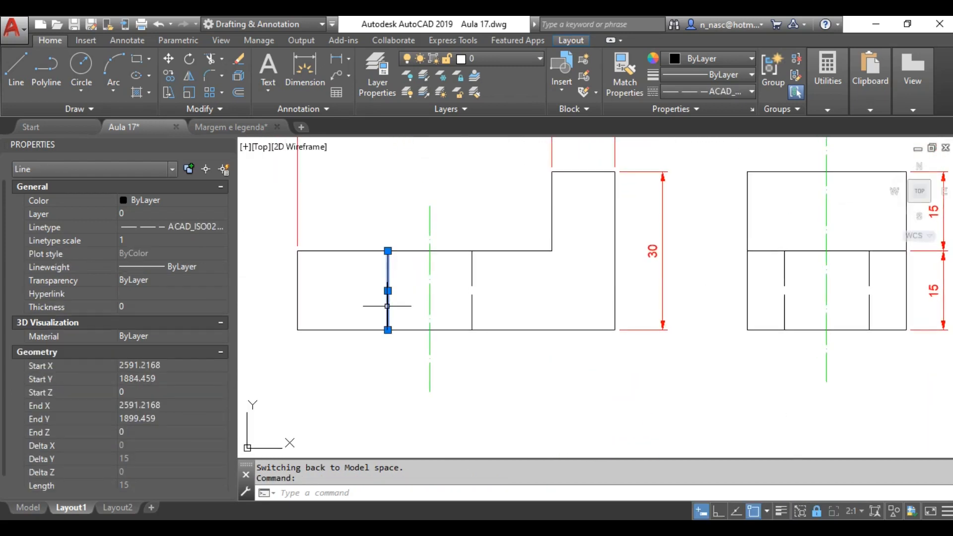
click(157, 241)
text(0.5)
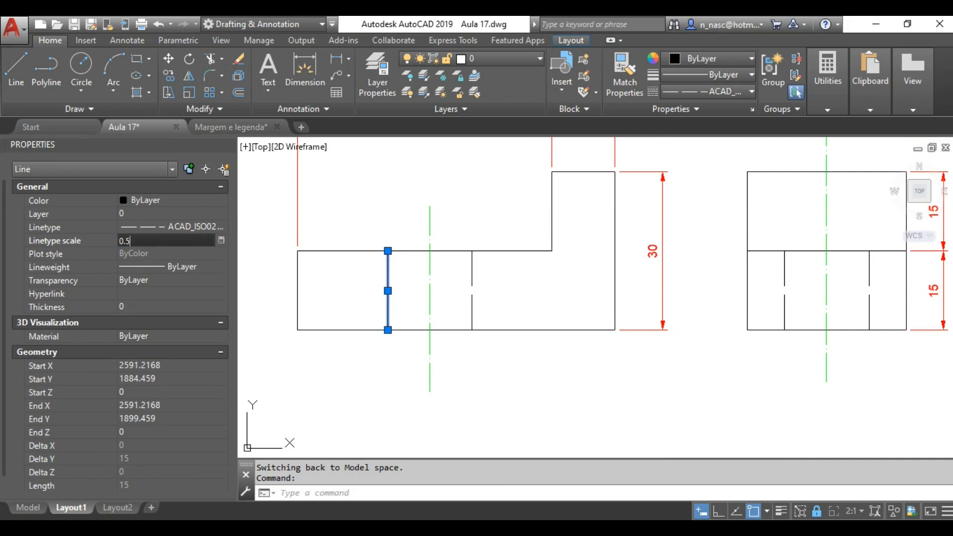
key(Return)
key(Escape)
- Match that hidden line's properties onto the other front view hidden line and both side view hidden lines
text(MA)
key(Return)
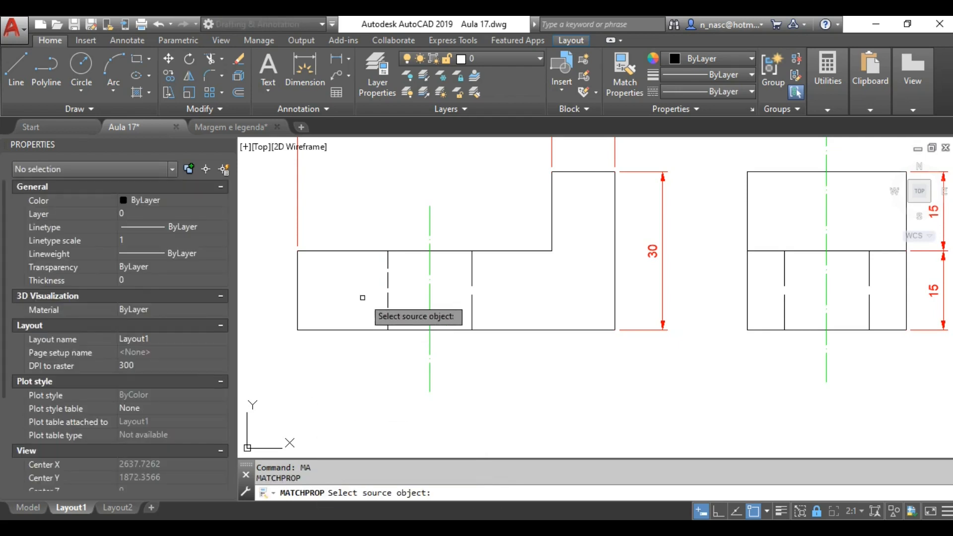
click(388, 298)
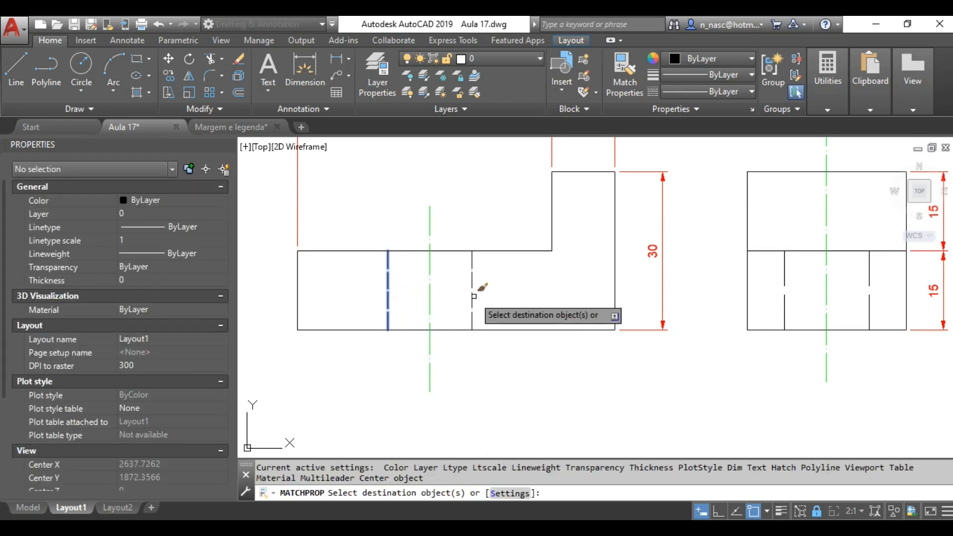
click(474, 297)
click(784, 273)
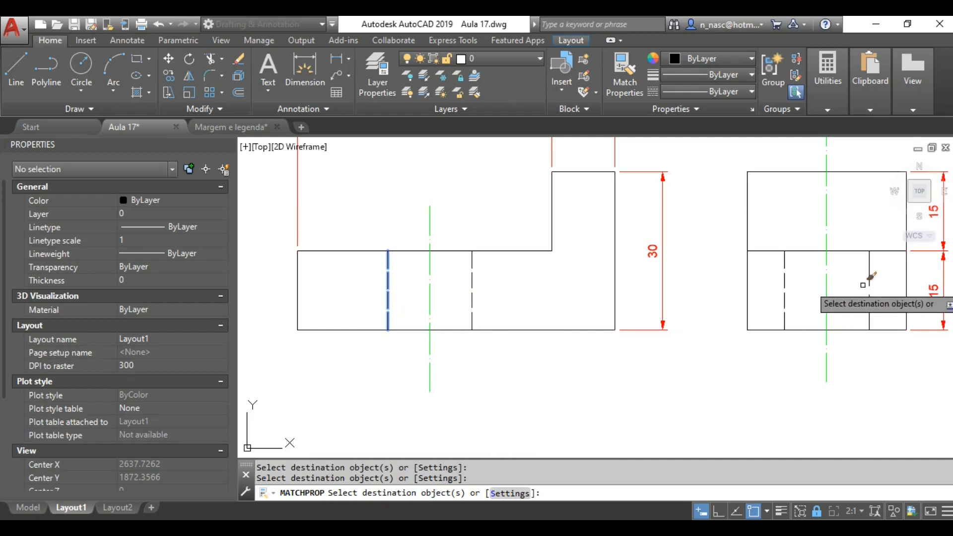
click(868, 274)
scroll(689, 396, down, 2)
middle_drag(689, 396, 710, 238)
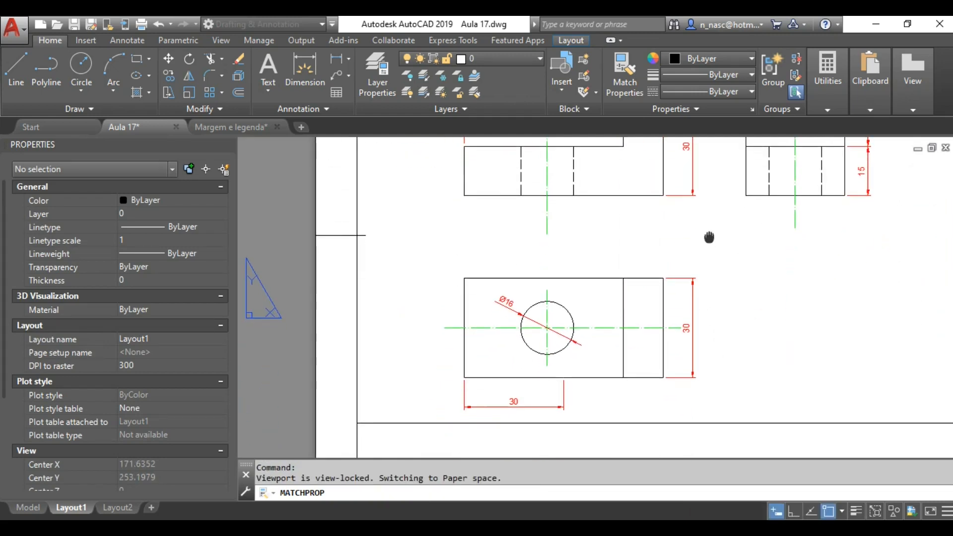
key(Escape)
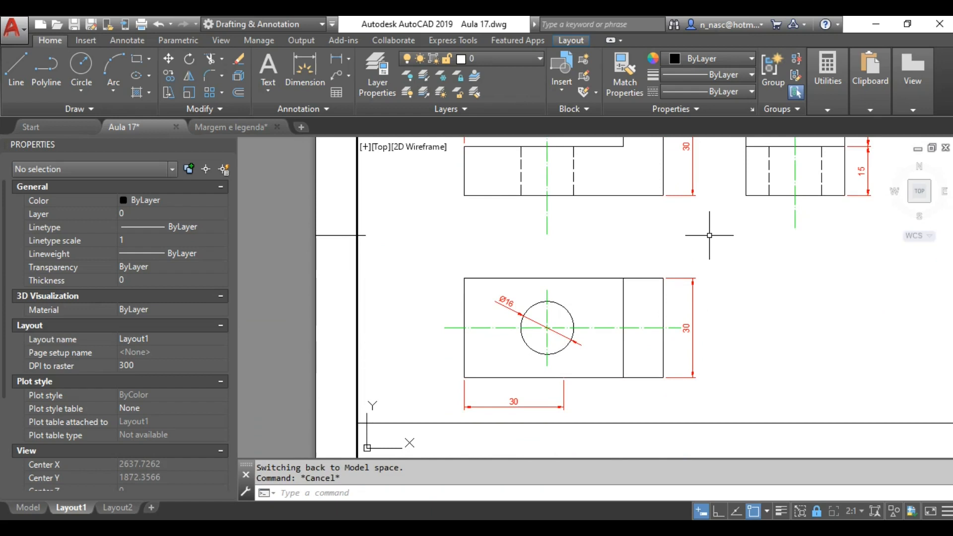
- Regenerate the drawing and leave the viewport to return to paper space
text(RE)
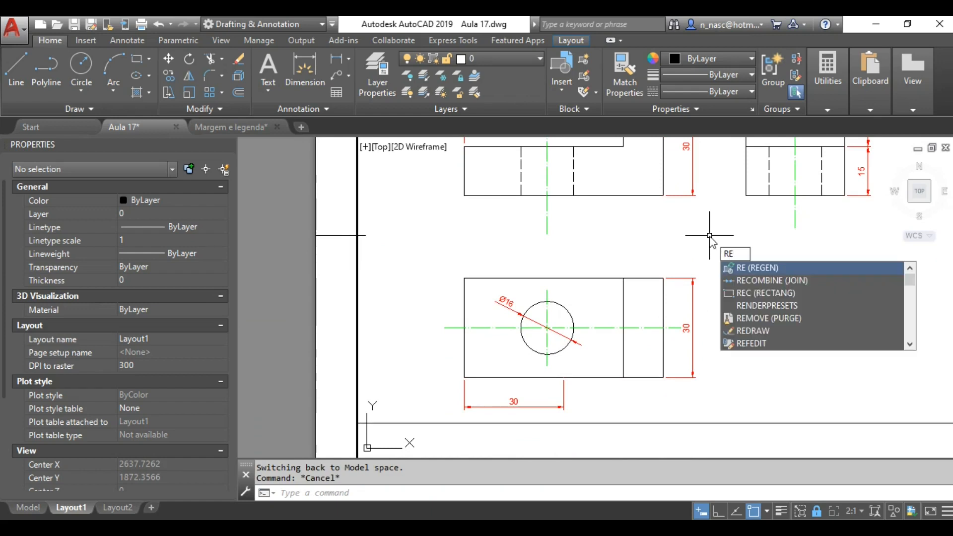
key(Return)
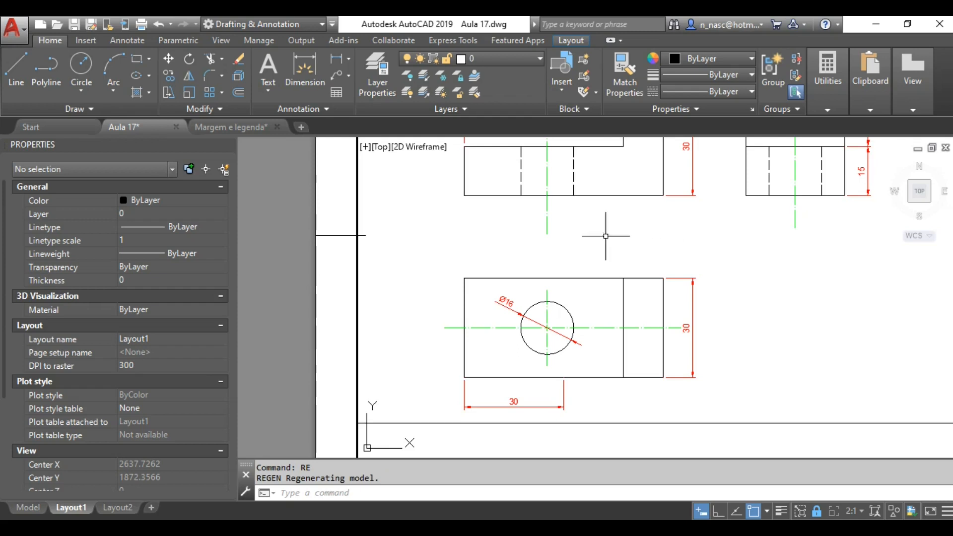
double_click(274, 227)
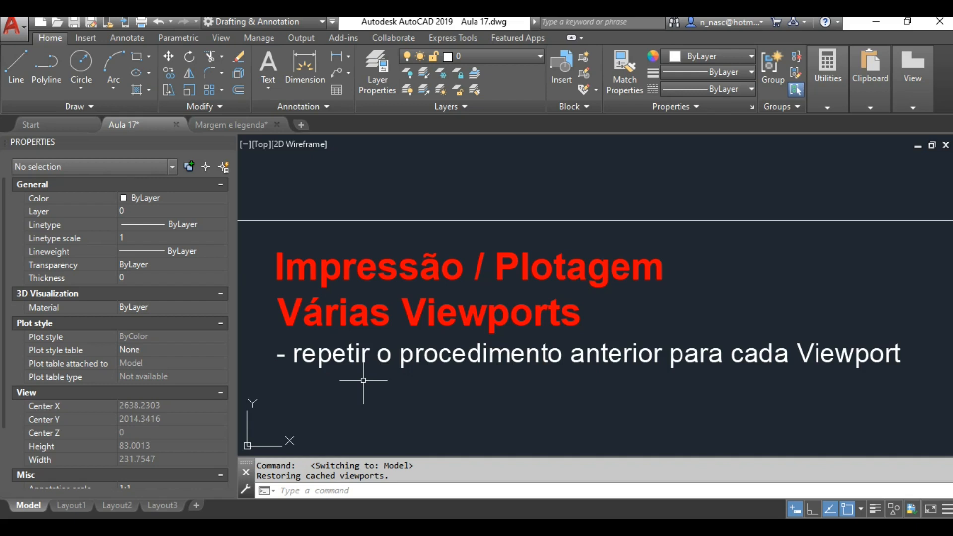
- Open Layout1 and delete its large viewport containing the three dimensioned views
click(66, 505)
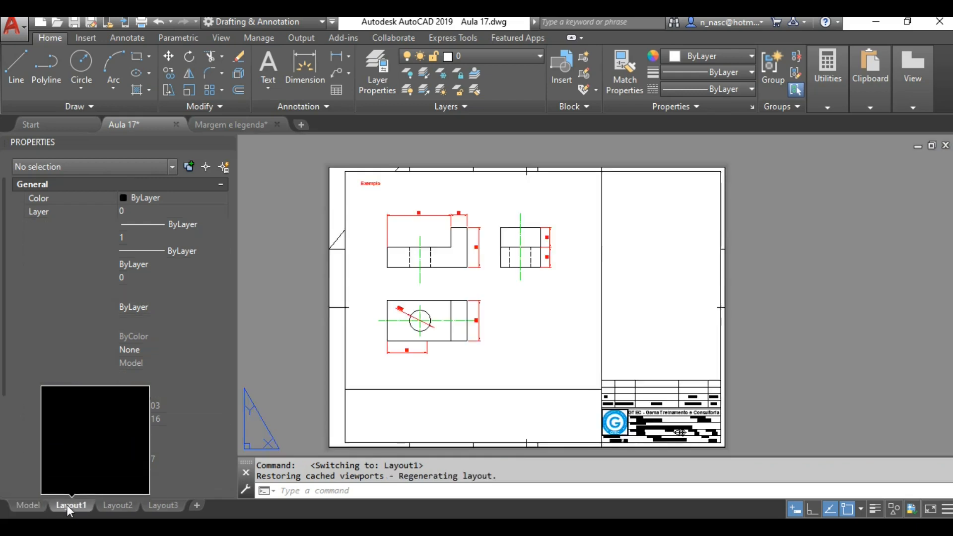
click(600, 247)
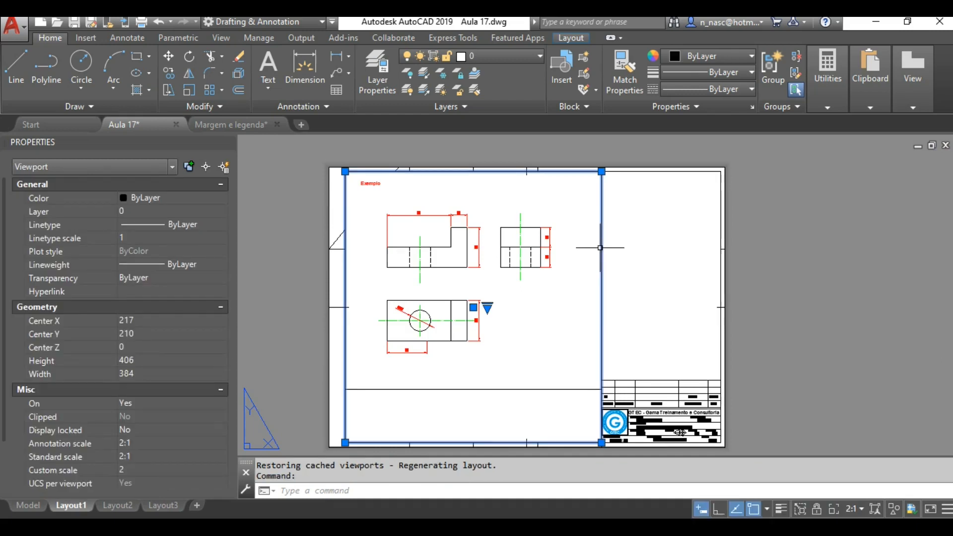
key(Delete)
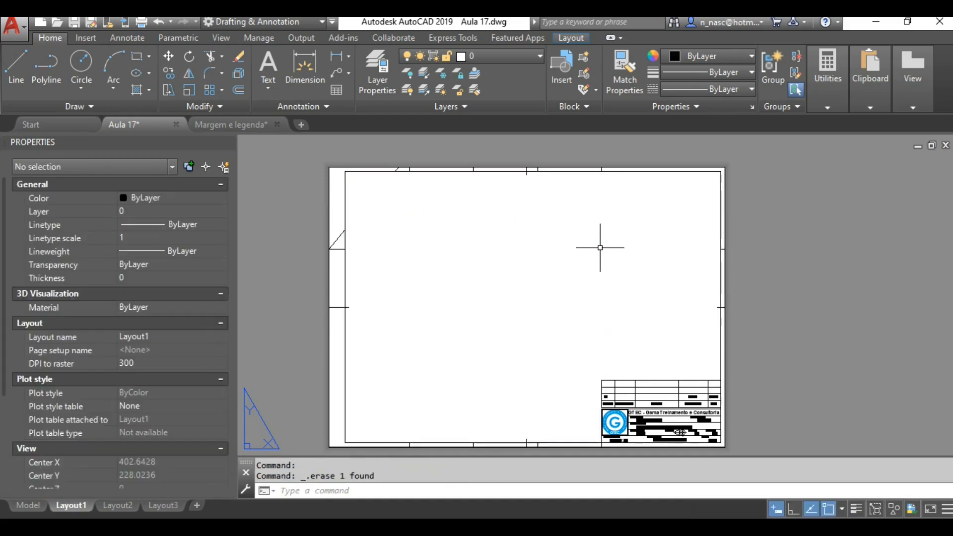
- Create two rectangular viewports on the sheet, an upper one about 197 × 129 mm and a lower one about 187 × 135 mm
click(569, 40)
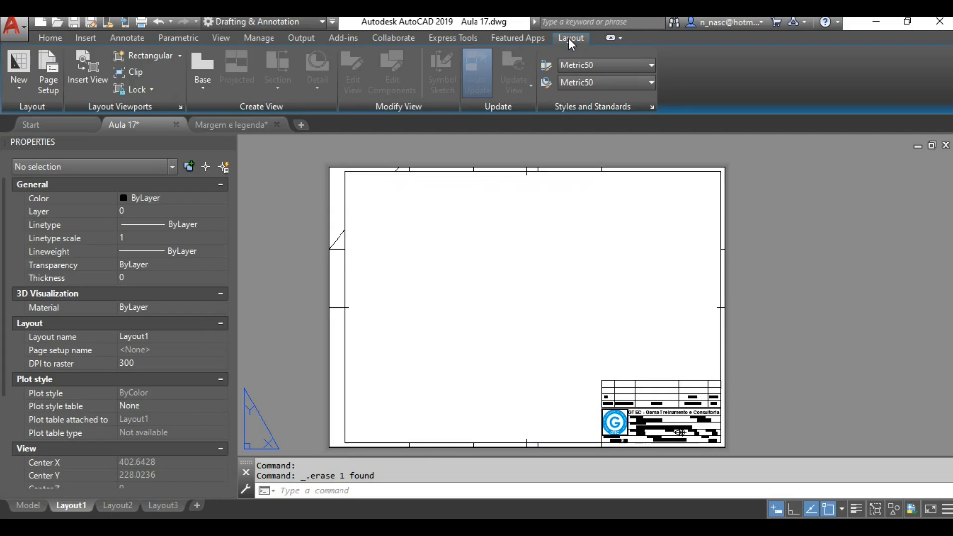
click(168, 55)
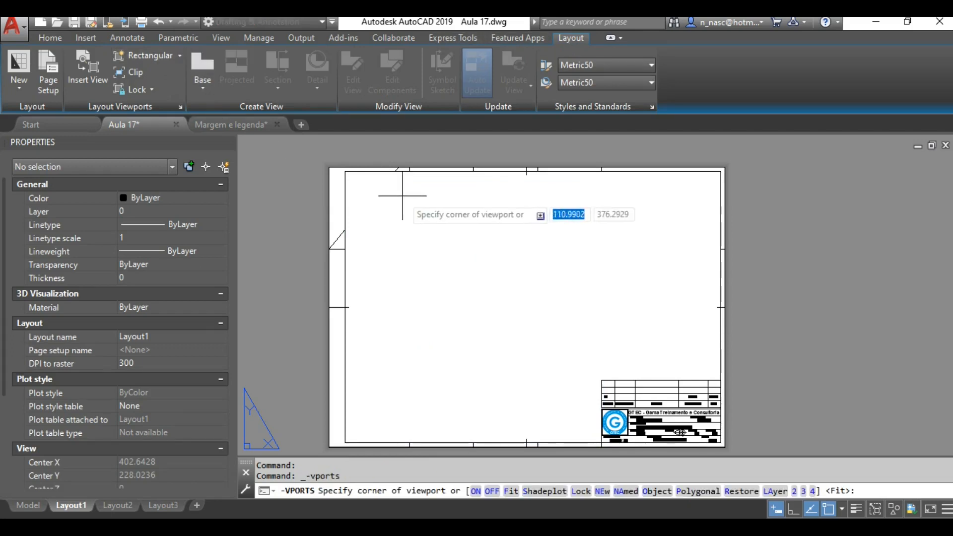
click(370, 199)
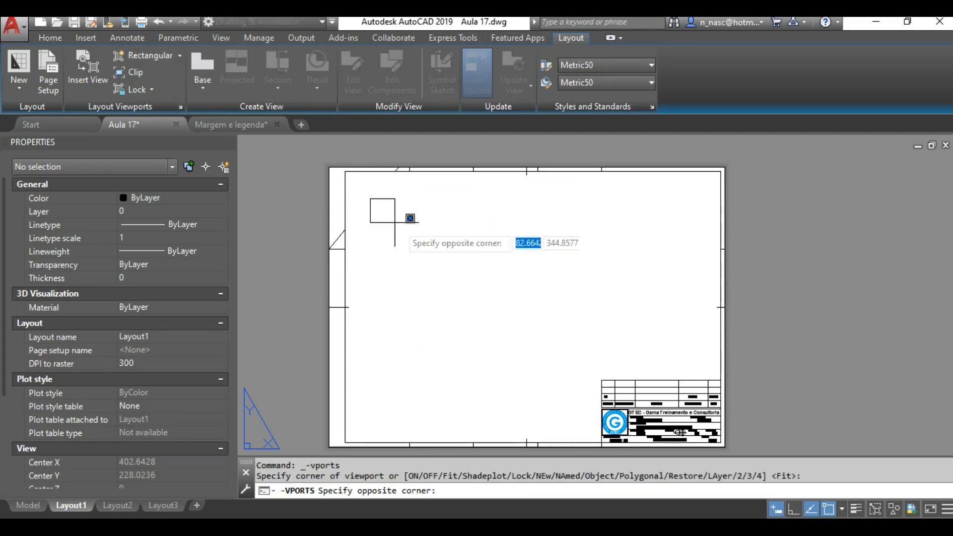
click(503, 285)
key(Return)
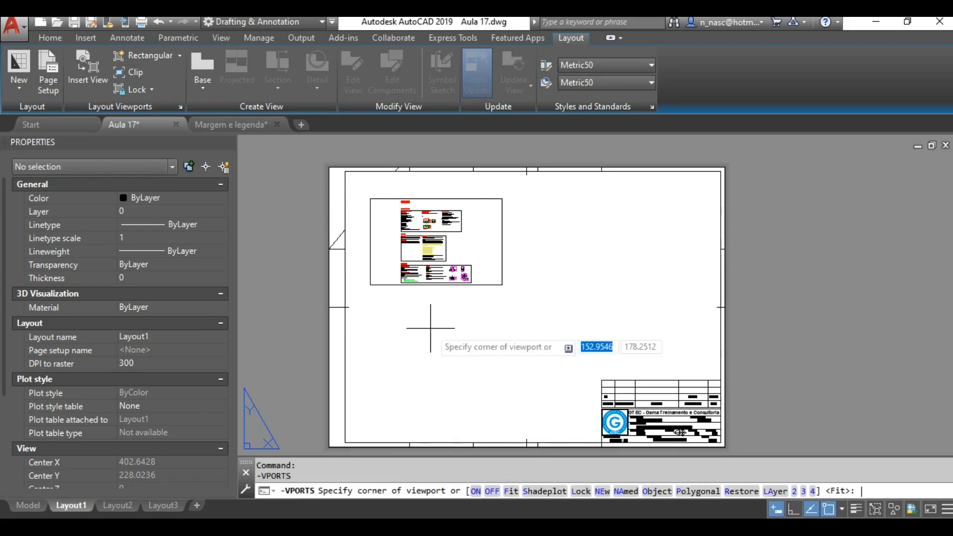
click(411, 324)
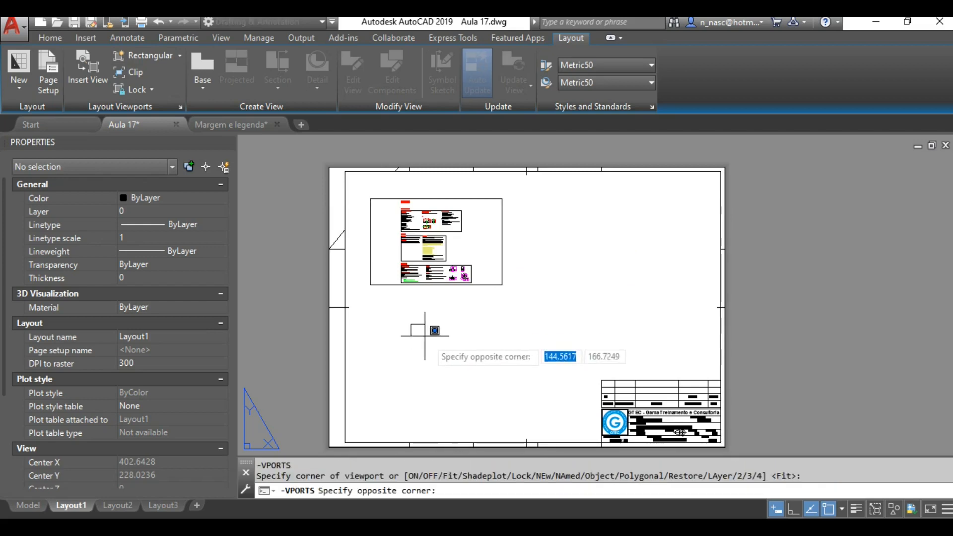
click(536, 414)
key(Escape)
- Activate the upper viewport, frame the part's front view inside it, and return to paper space
double_click(474, 238)
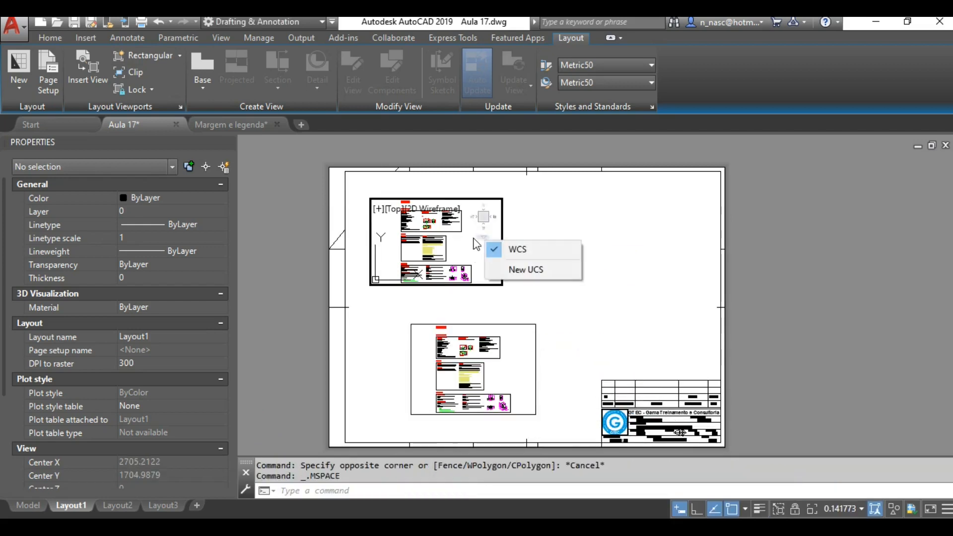
scroll(450, 253, up, 6)
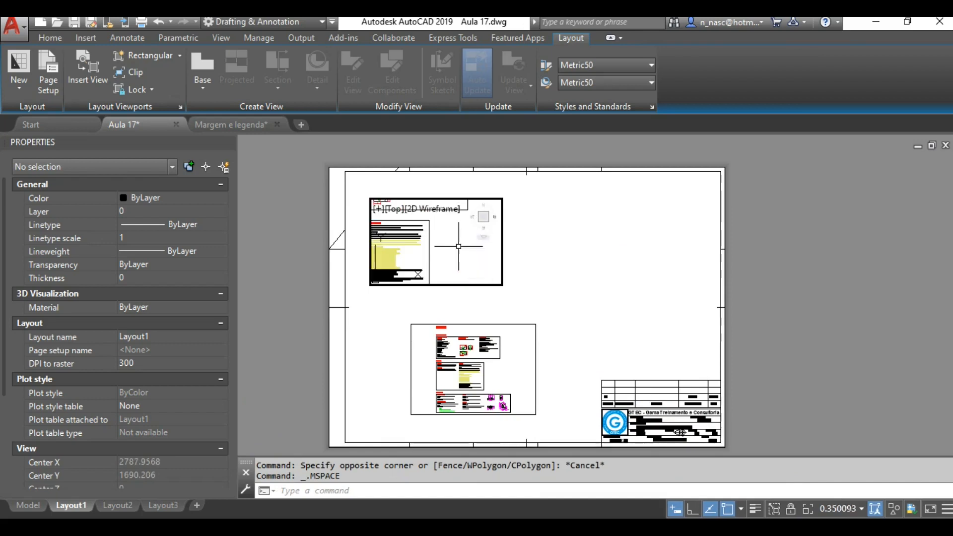
scroll(442, 267, up, 5)
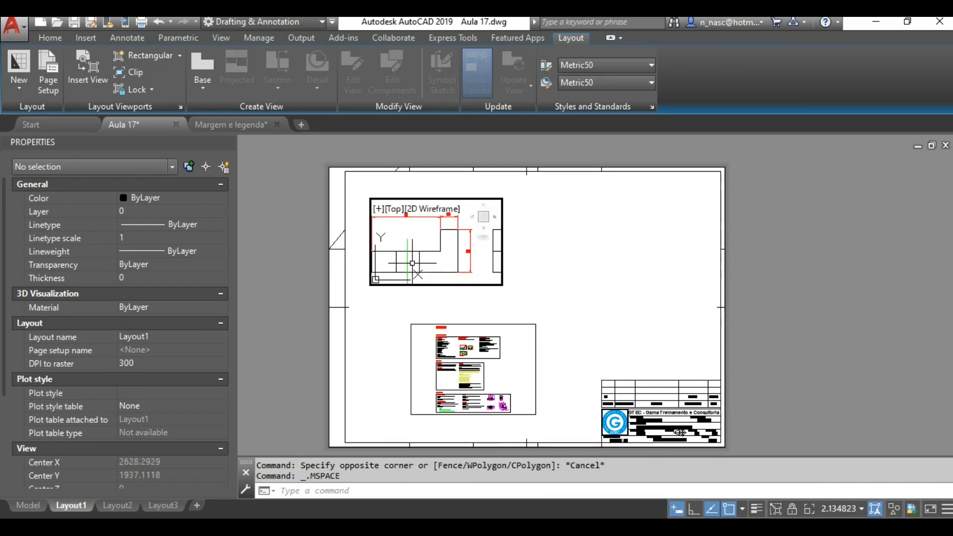
middle_drag(447, 256, 421, 255)
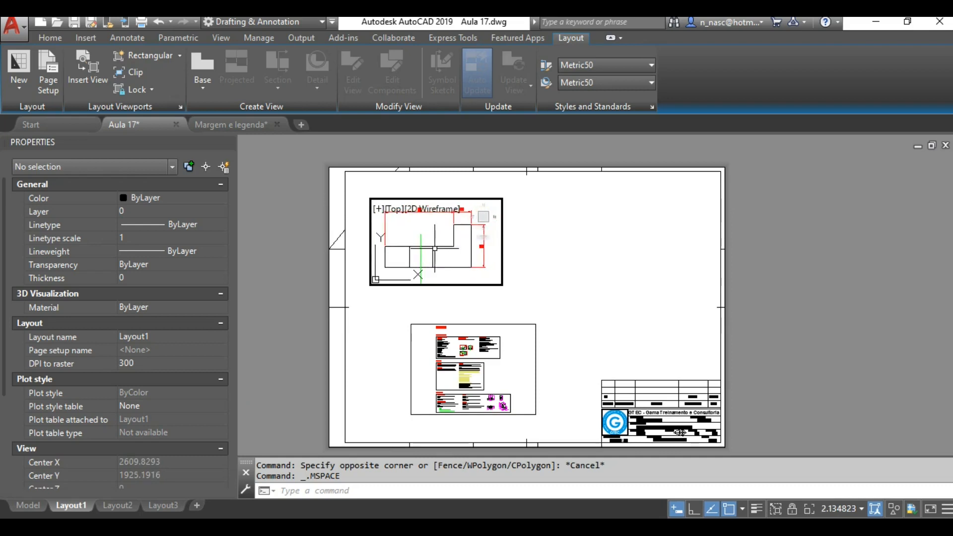
double_click(560, 247)
- Activate the lower viewport, frame the top view with the Ø16 hole inside it, and return to paper space
double_click(506, 338)
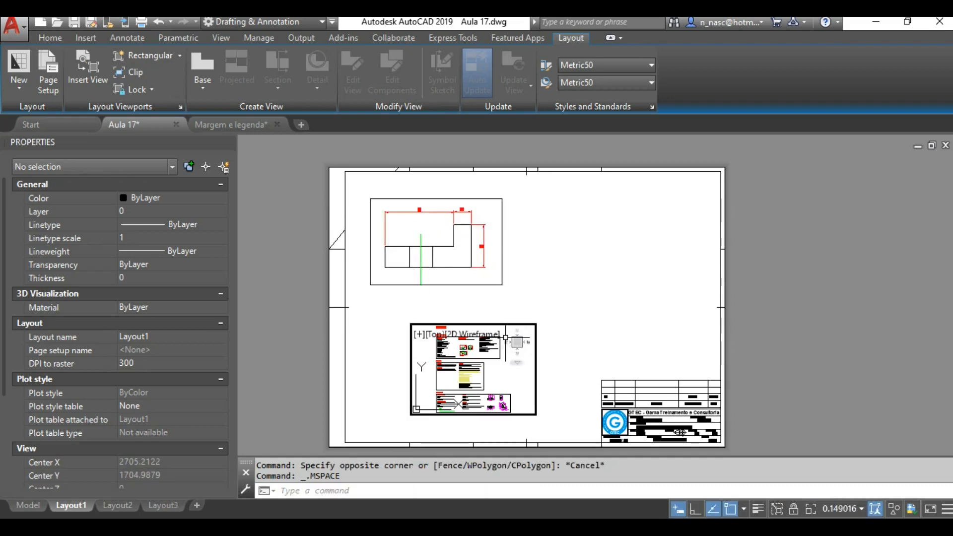
scroll(502, 358, up, 8)
mouse_move(514, 350)
middle_down()
mouse_move(524, 344)
mouse_move(500, 336)
mouse_move(505, 357)
mouse_move(498, 353)
middle_up()
scroll(491, 350, up, 4)
double_click(571, 293)
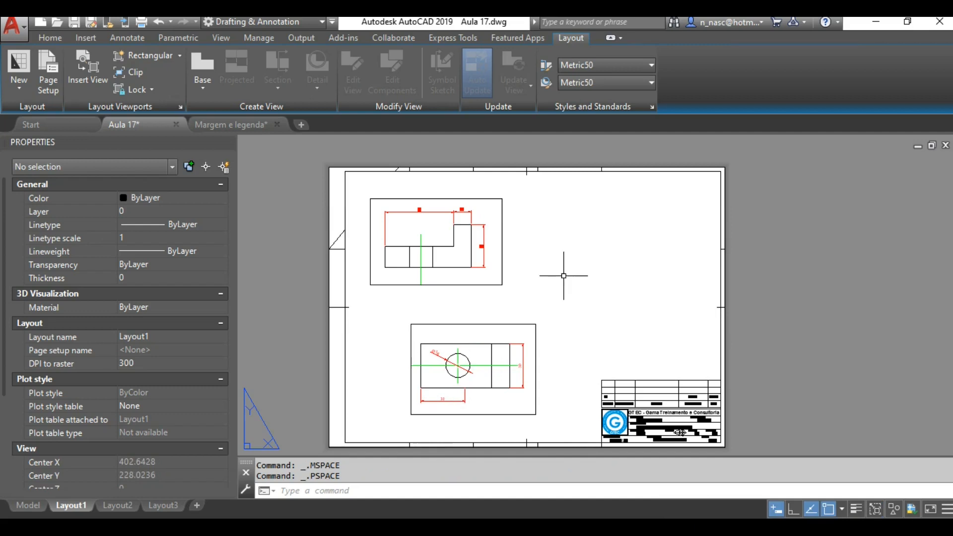
- Set the scale of the upper front-view viewport to 2:1
click(503, 250)
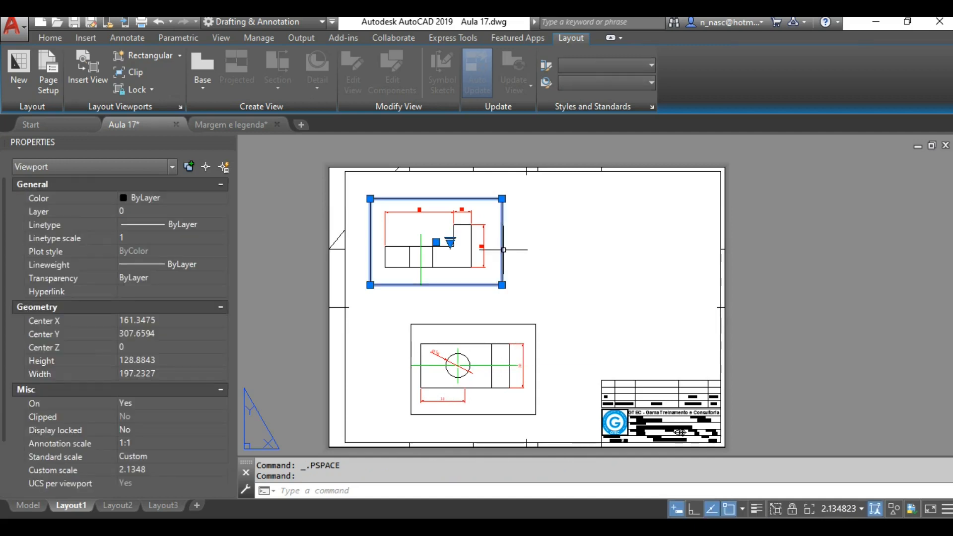
click(862, 510)
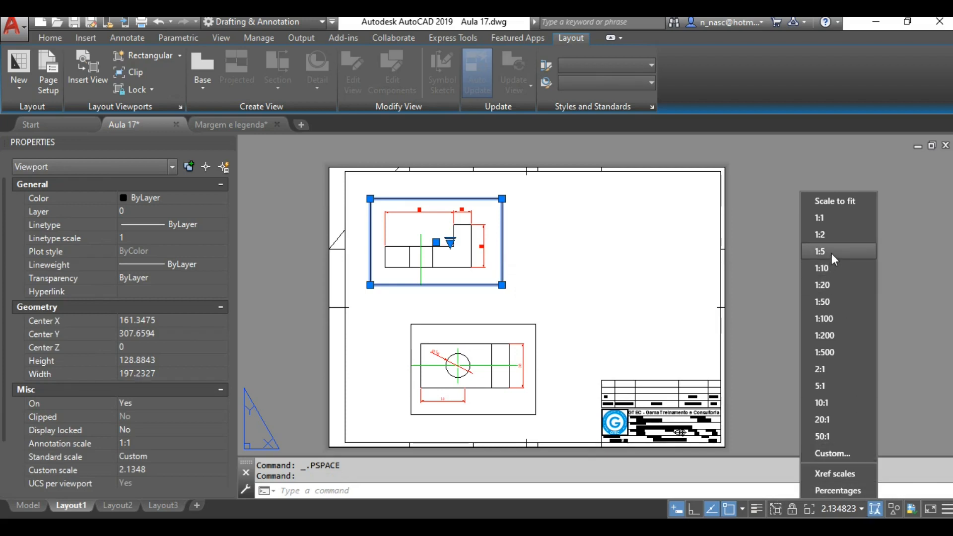
click(832, 369)
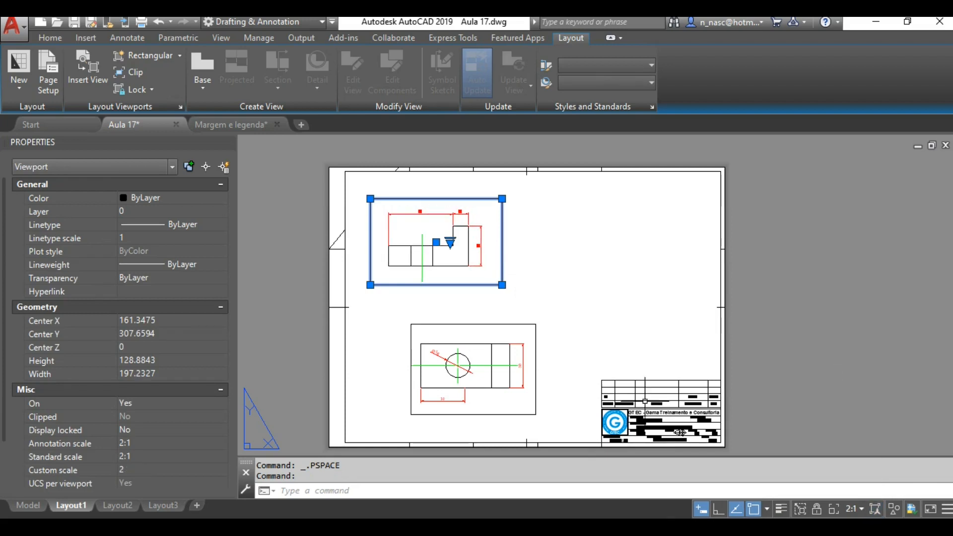
key(Escape)
- Set the scale of the lower top-view viewport to 2:1
click(535, 364)
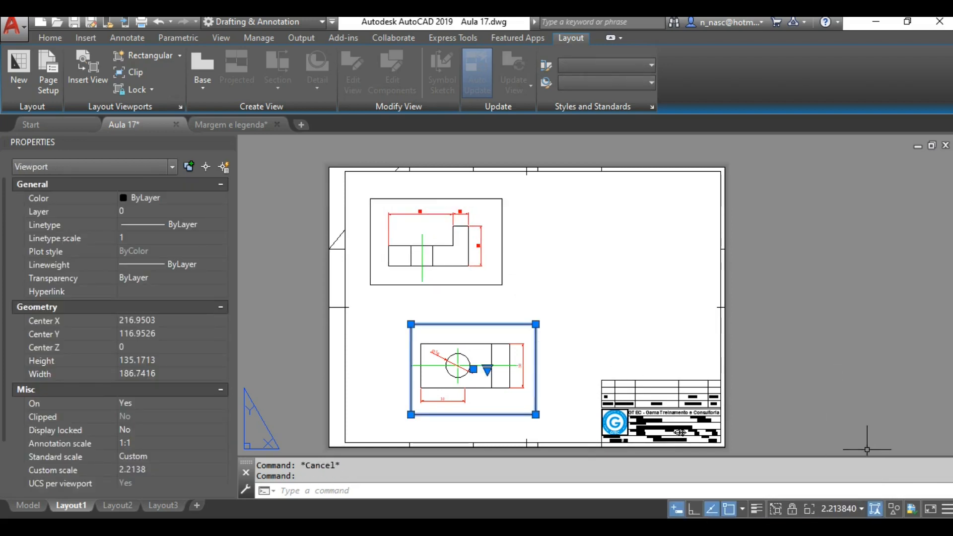
click(862, 507)
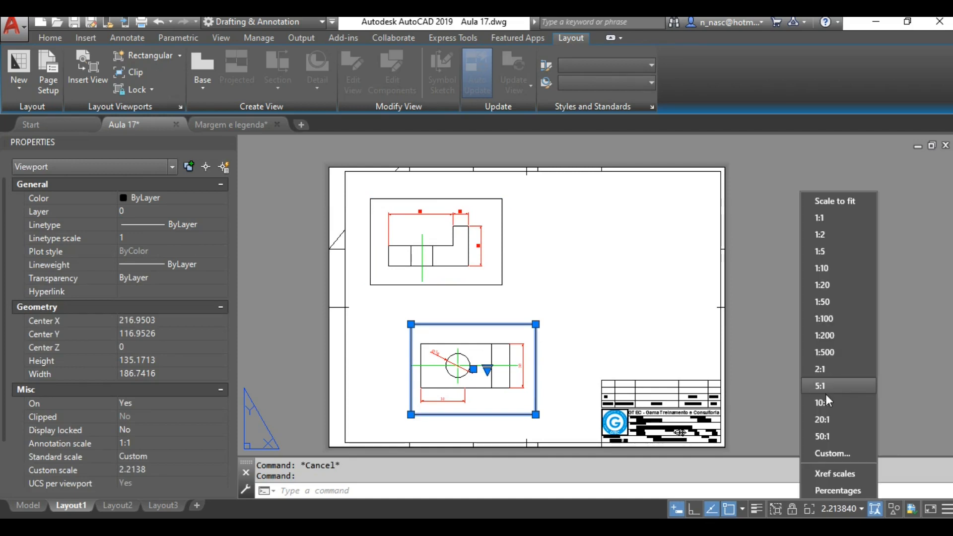
click(829, 375)
key(Escape)
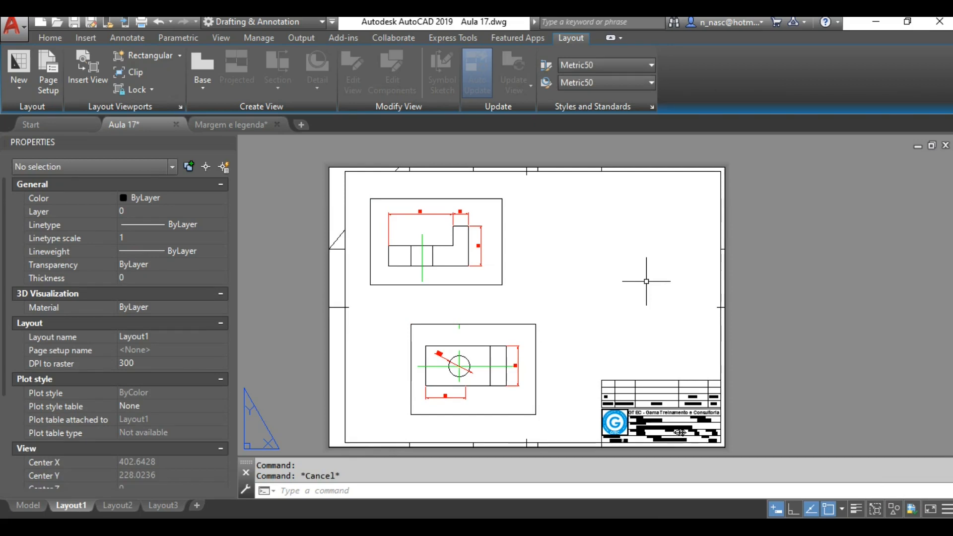
- Preview the Layout1 plot to check how the two viewports, their frames and the linetypes print
text(pre)
key(Return)
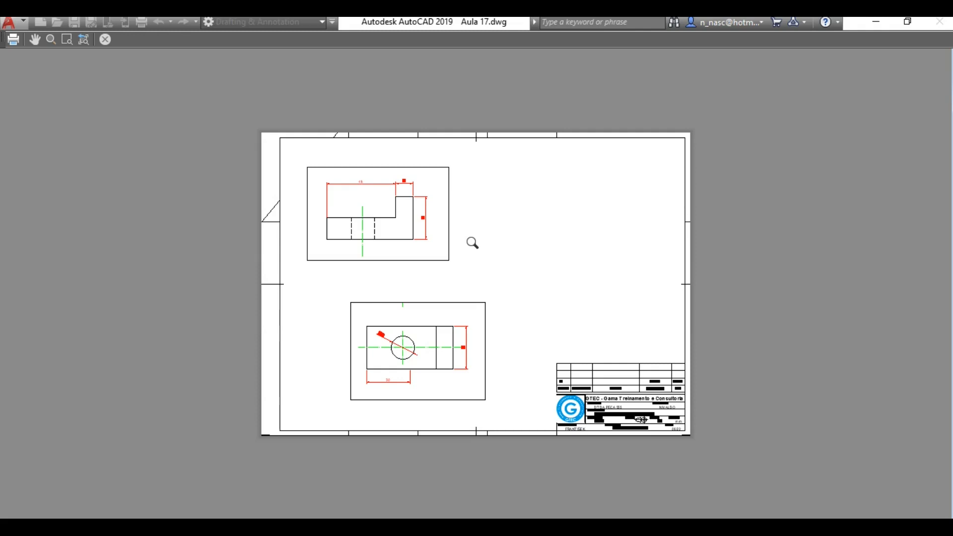
key(Escape)
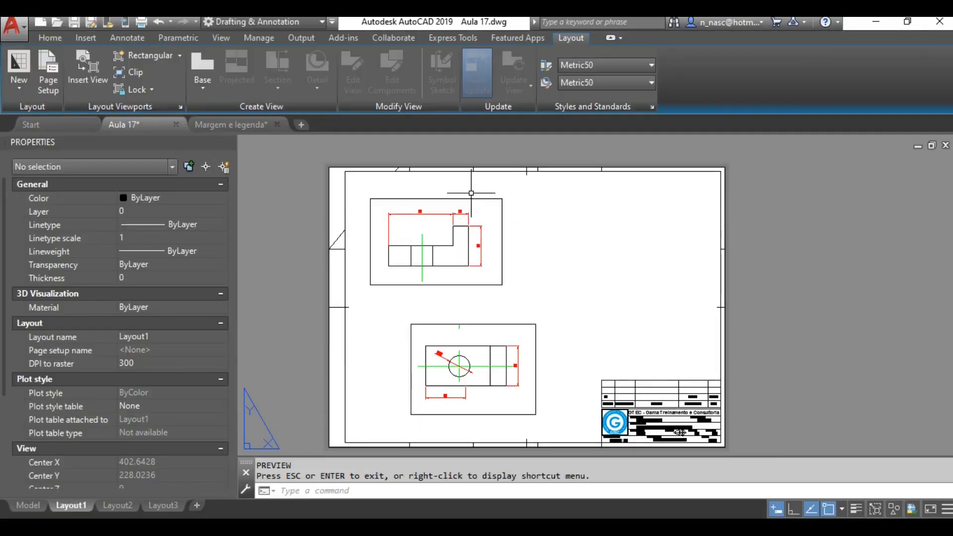
- Move both viewport frames in Layout1 to the Defpoints layer and clear the selection
click(48, 37)
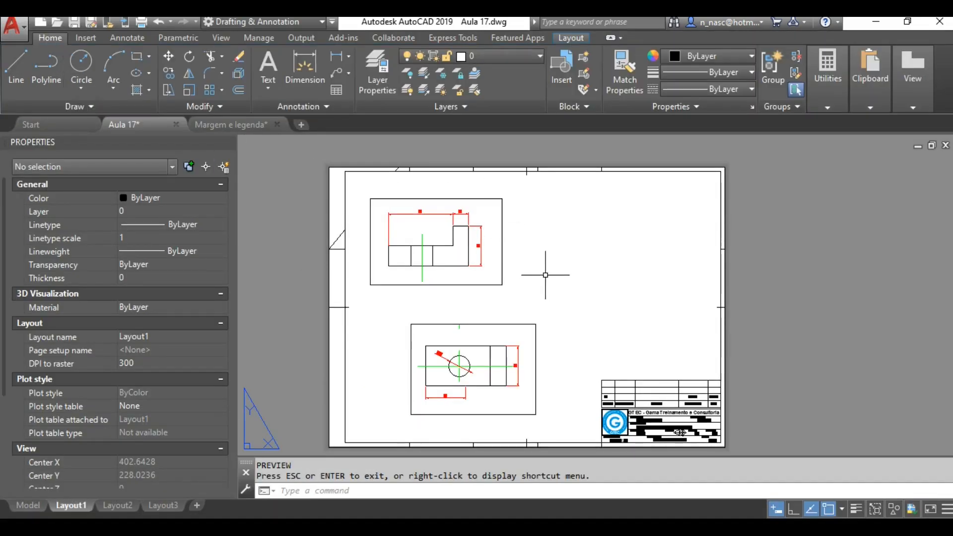
click(502, 243)
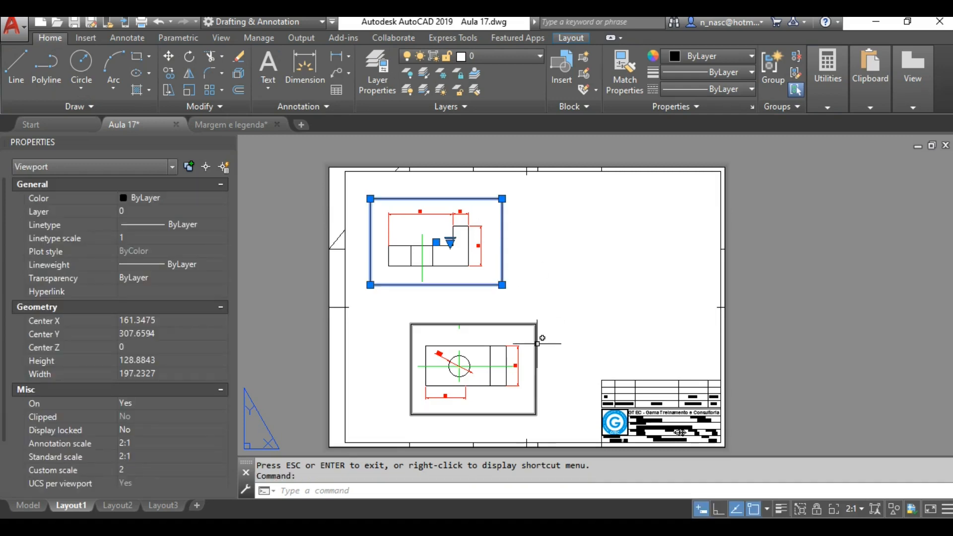
click(536, 343)
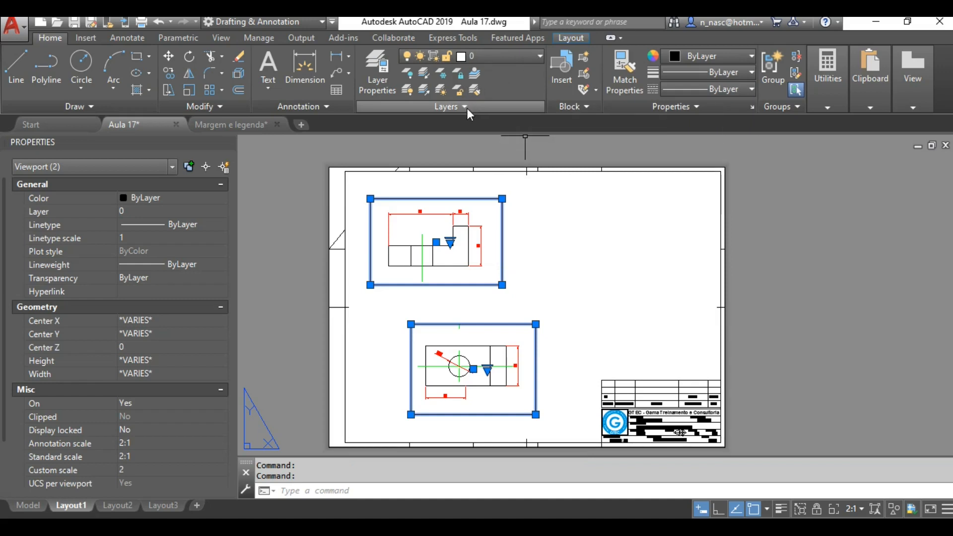
click(541, 57)
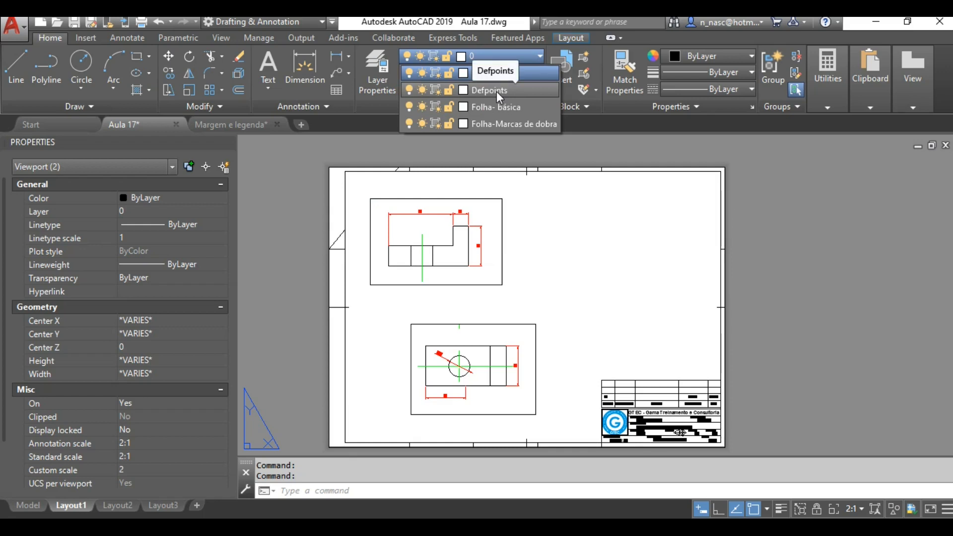
click(499, 92)
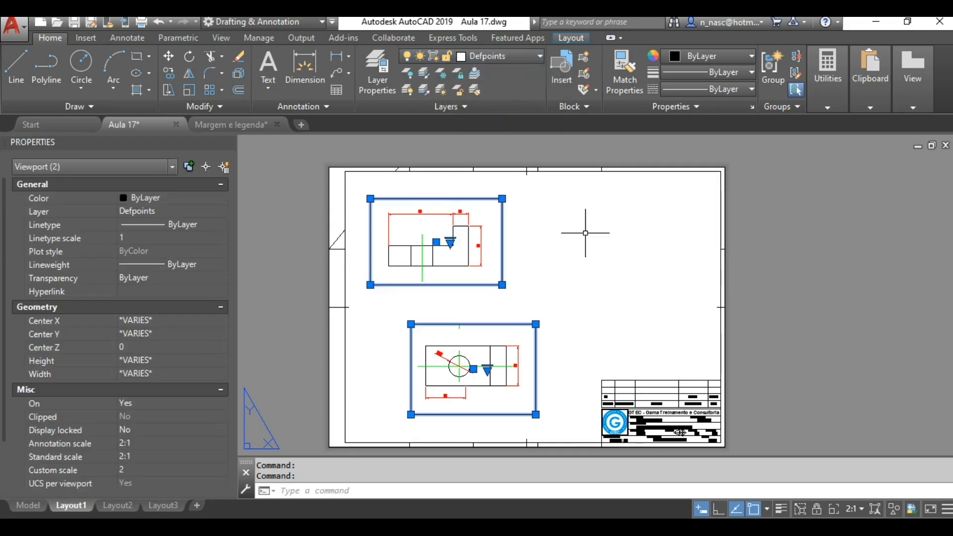
key(Escape)
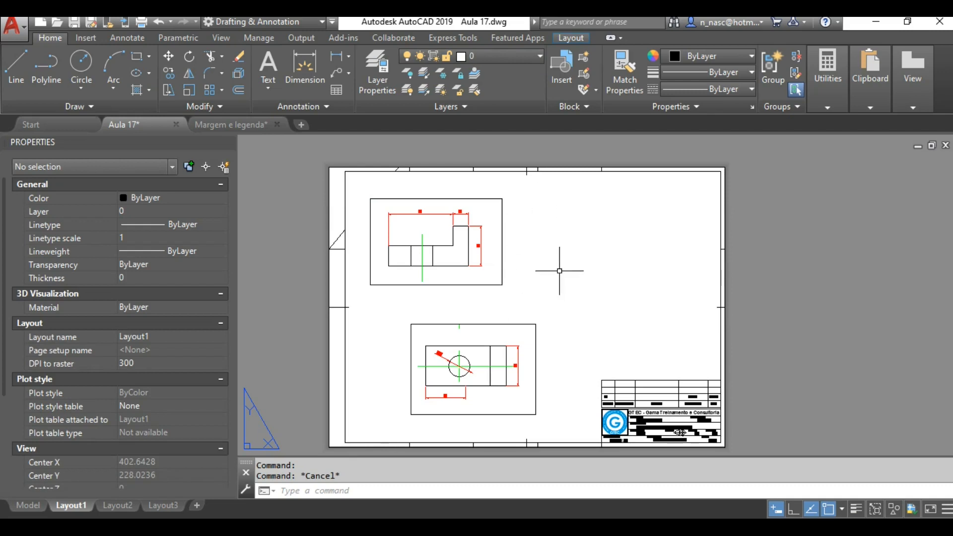
- Preview the Layout1 plot again to check the sheet with the viewport frames on Defpoints
text(PRE)
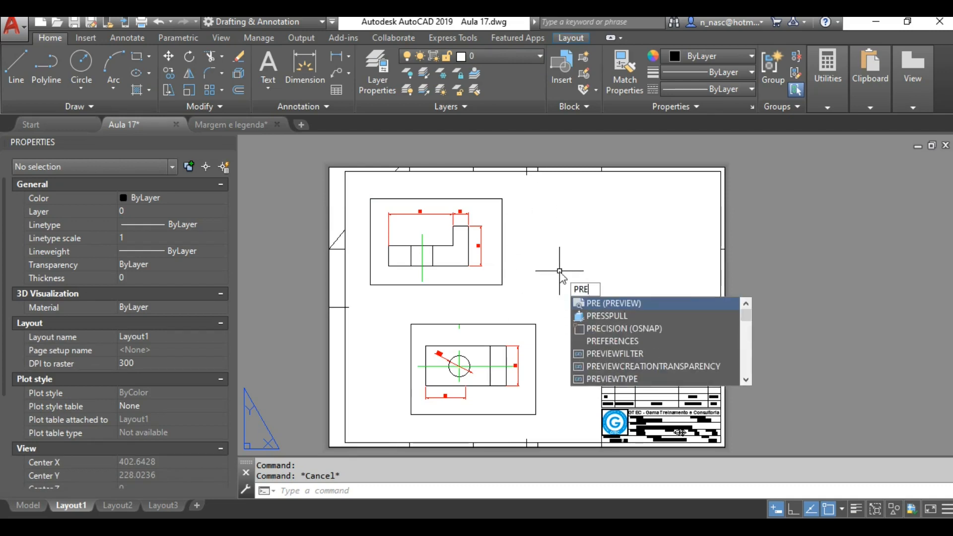
key(Return)
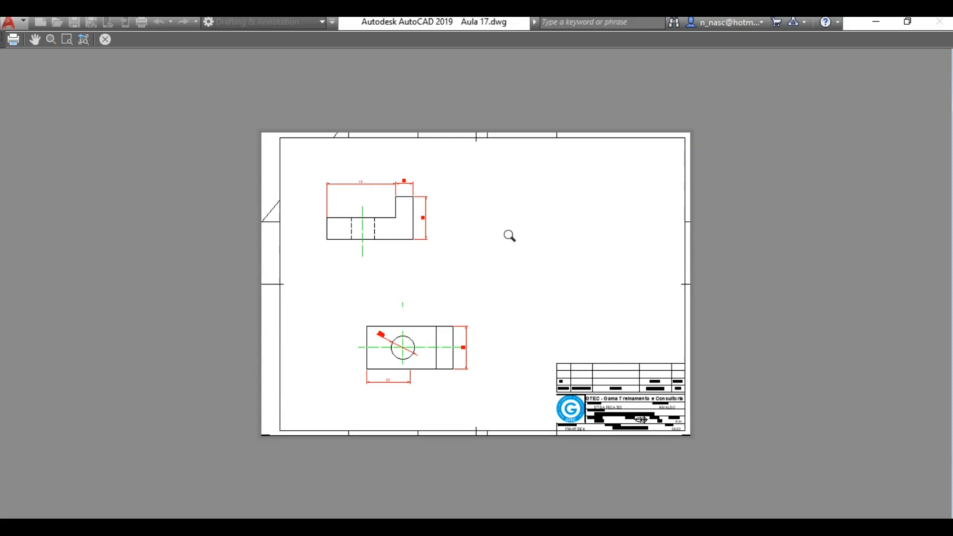
key(Escape)
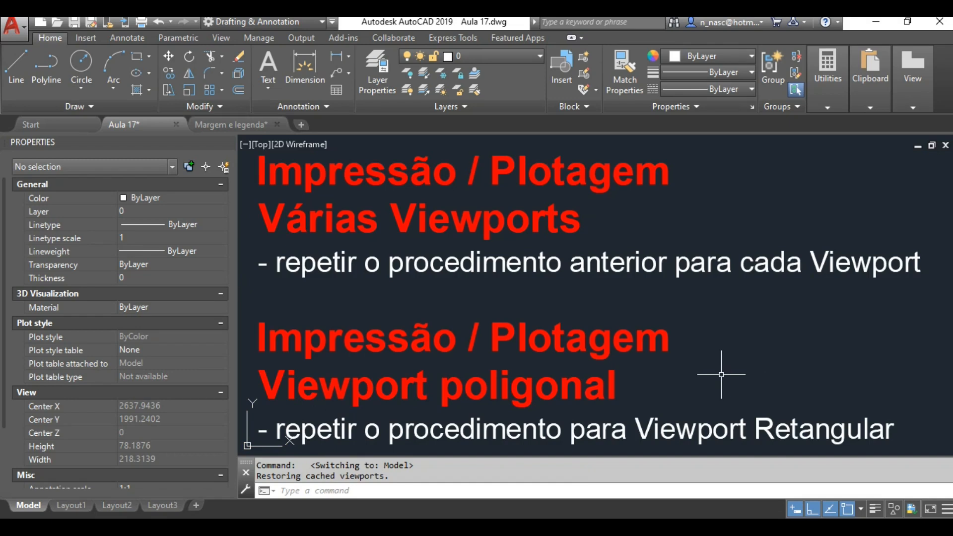
- Open Layout2 and delete its default viewport
click(115, 506)
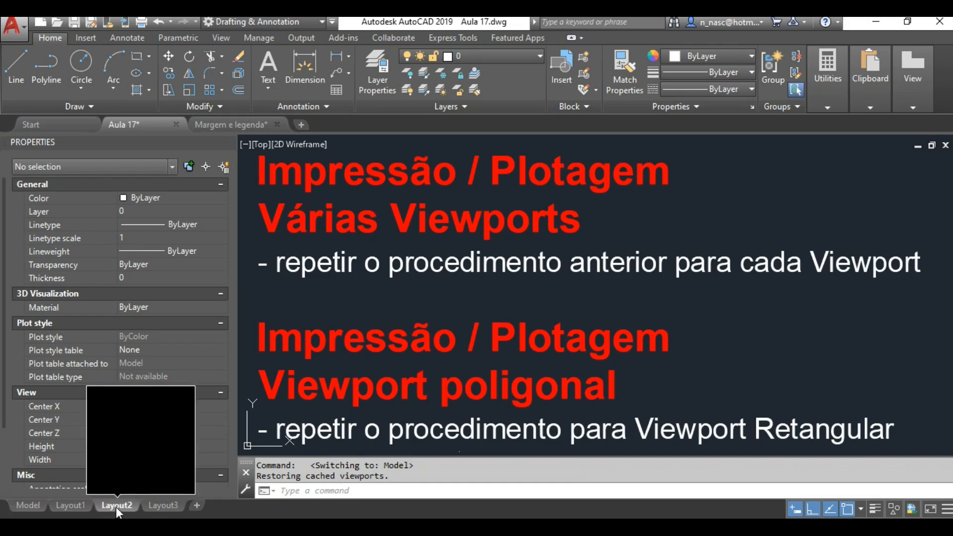
click(522, 185)
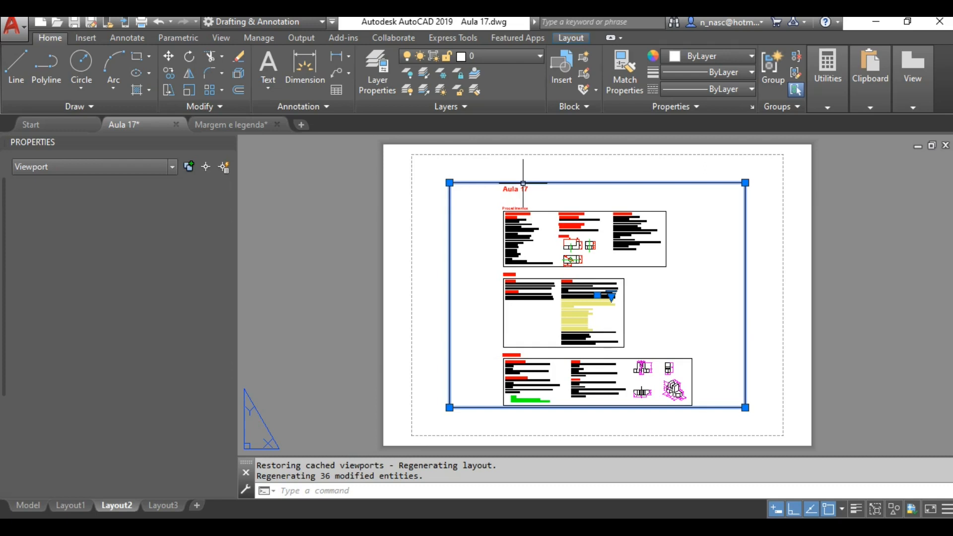
key(Delete)
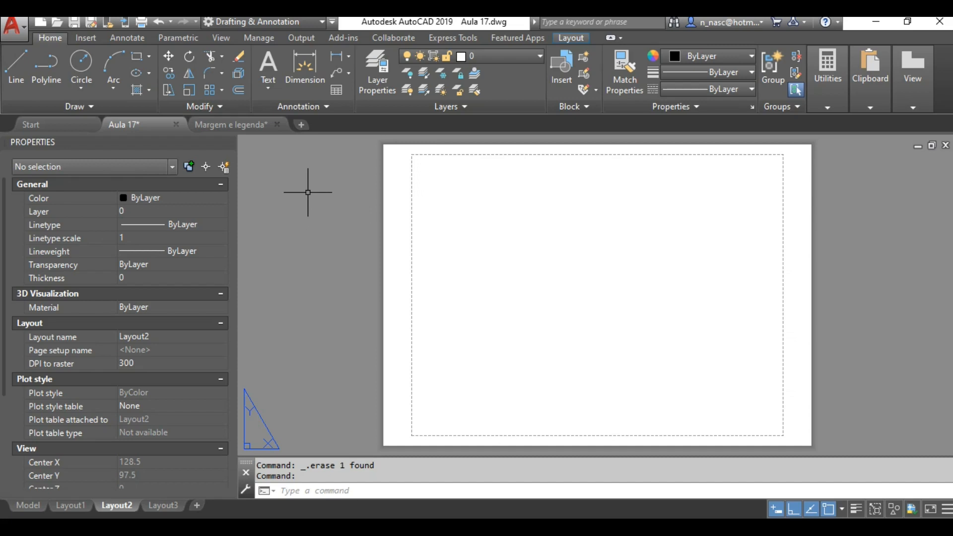
- Set Layout2's plot settings to the Microsoft XPS Document Writer on A2 paper and apply them to the layout without plotting
key(ctrl+p)
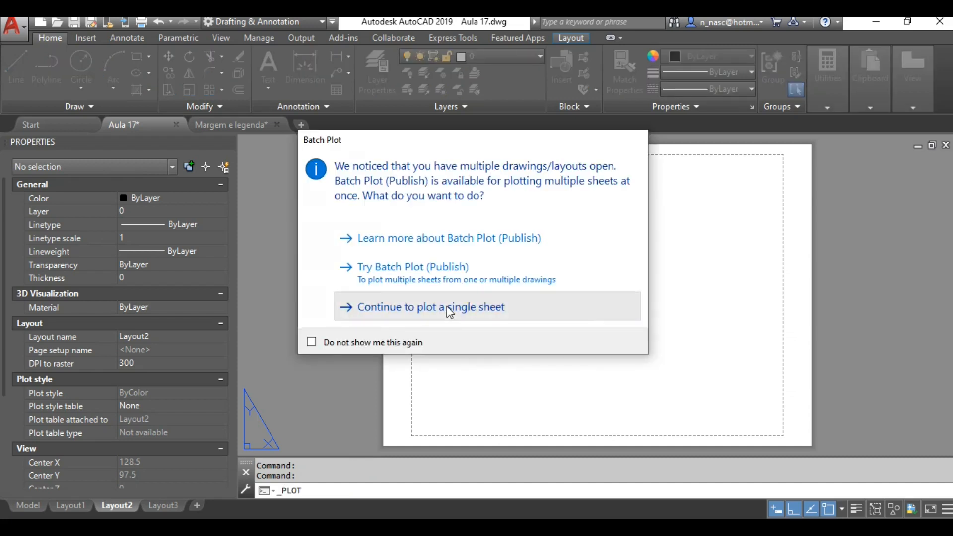
click(464, 307)
click(392, 168)
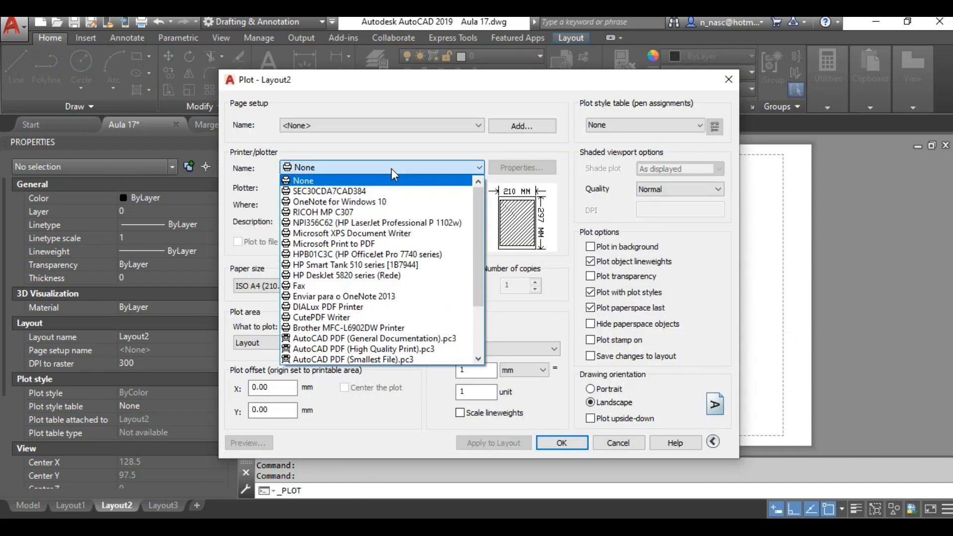
click(373, 234)
click(456, 286)
drag(453, 245, 459, 156)
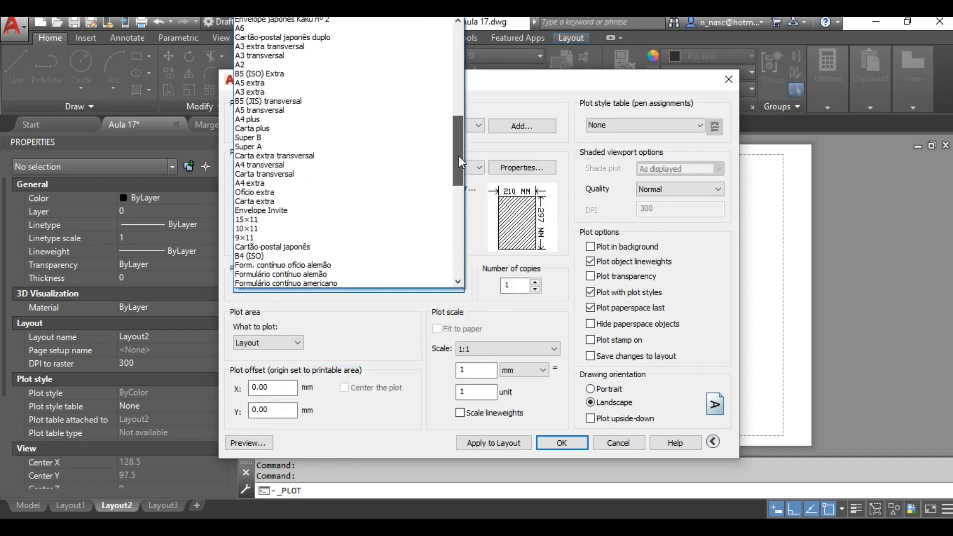
click(308, 65)
click(480, 443)
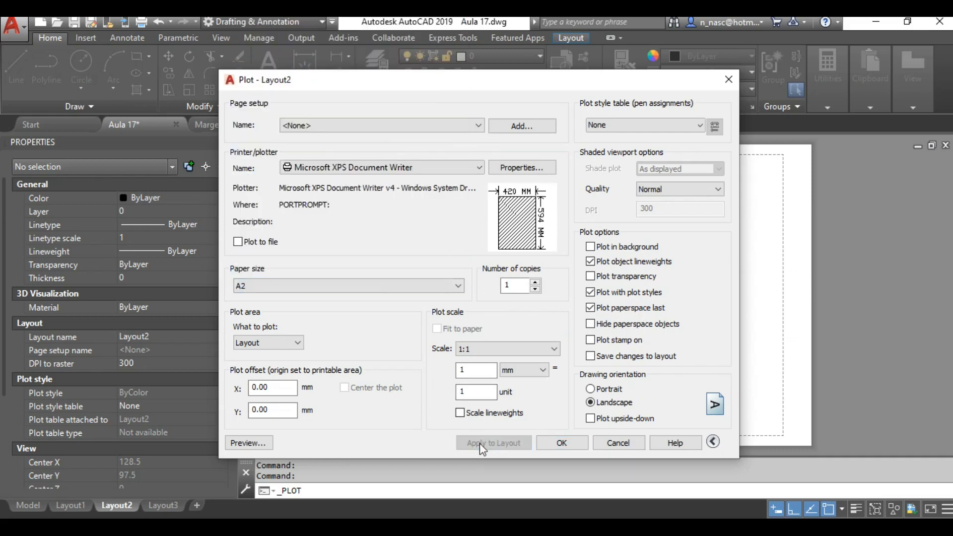
click(623, 443)
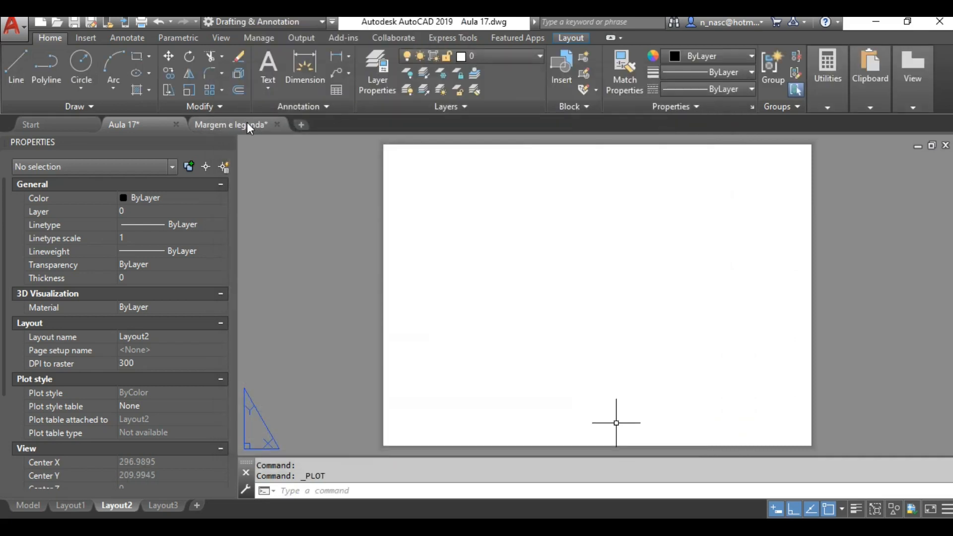
- Copy the A2 frame from the Margem e legenda drawing and paste it into Aula 17's Layout2 at 0,0
click(247, 125)
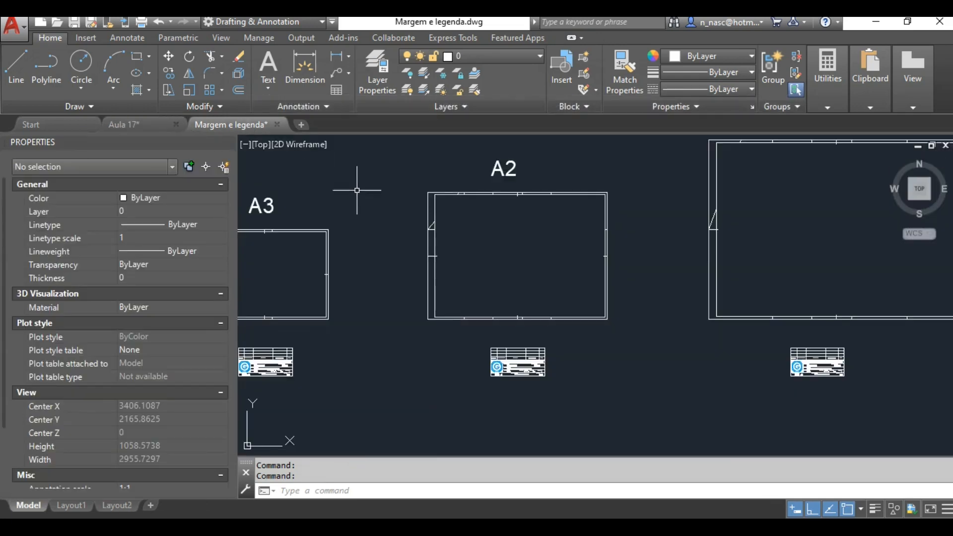
click(398, 183)
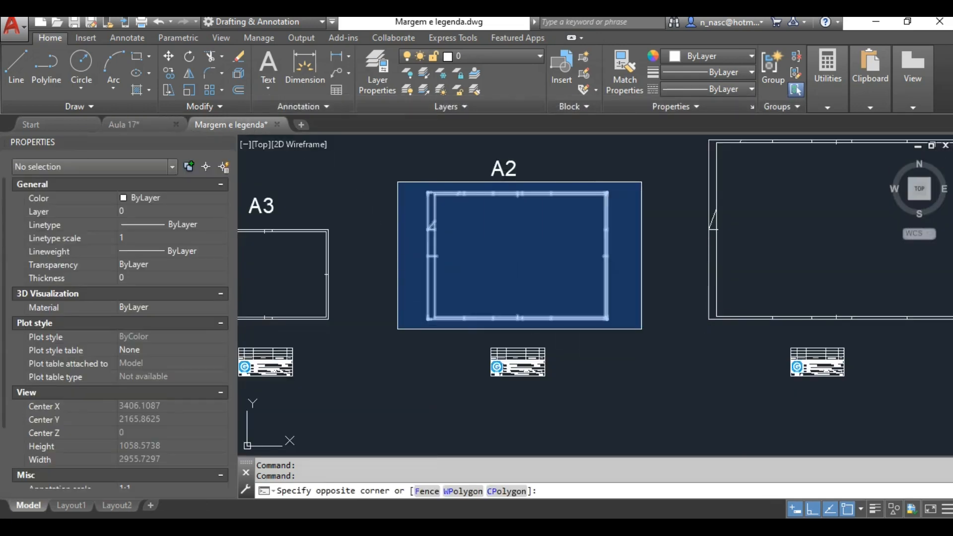
click(641, 329)
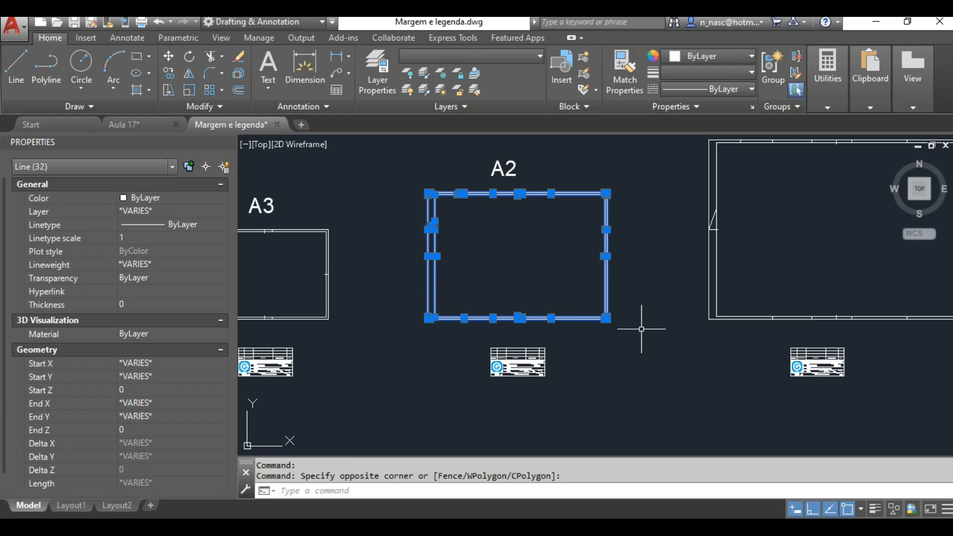
key(ctrl+c)
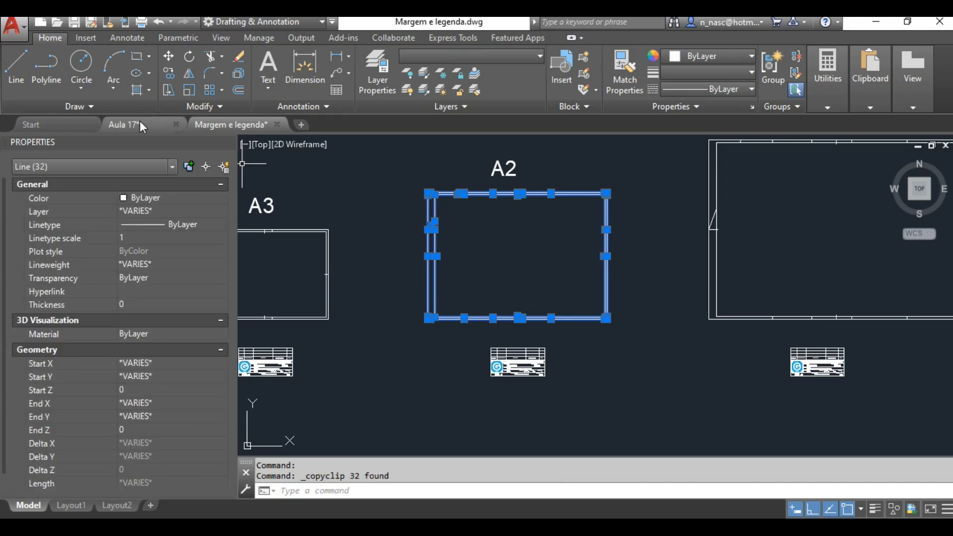
click(139, 122)
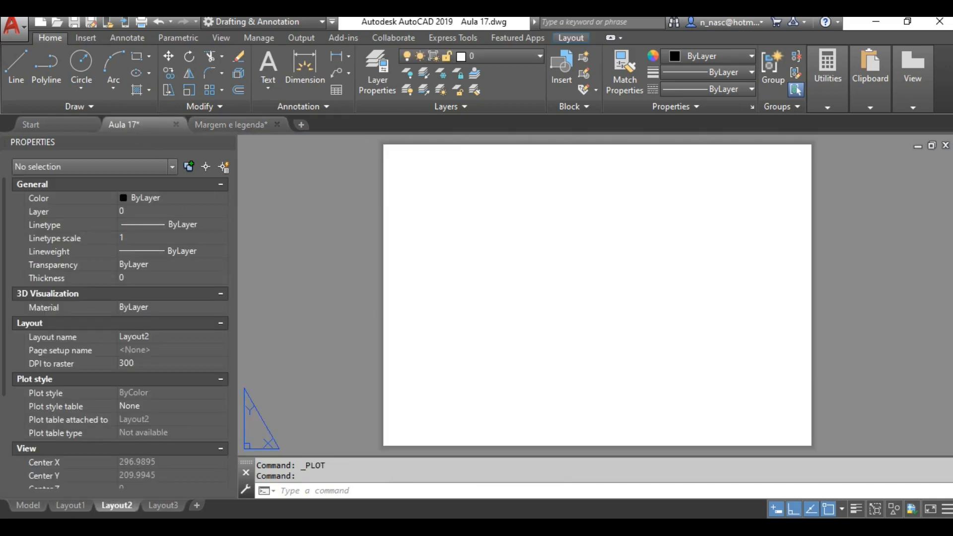
key(ctrl+v)
text(0,0)
key(Return)
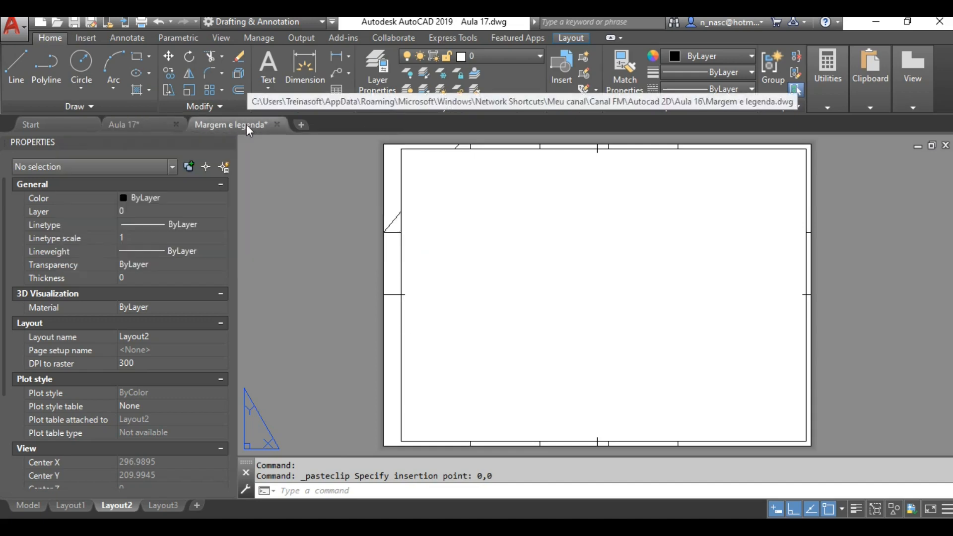
- Copy the GTEC title block without the revision table from Margem e legenda and paste it into the lower-right corner of Layout2's frame
click(234, 125)
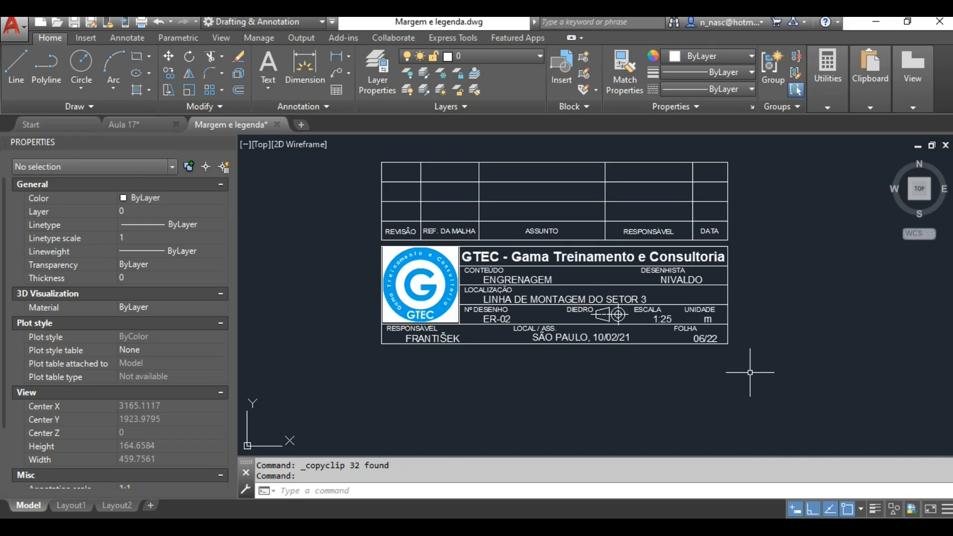
click(750, 373)
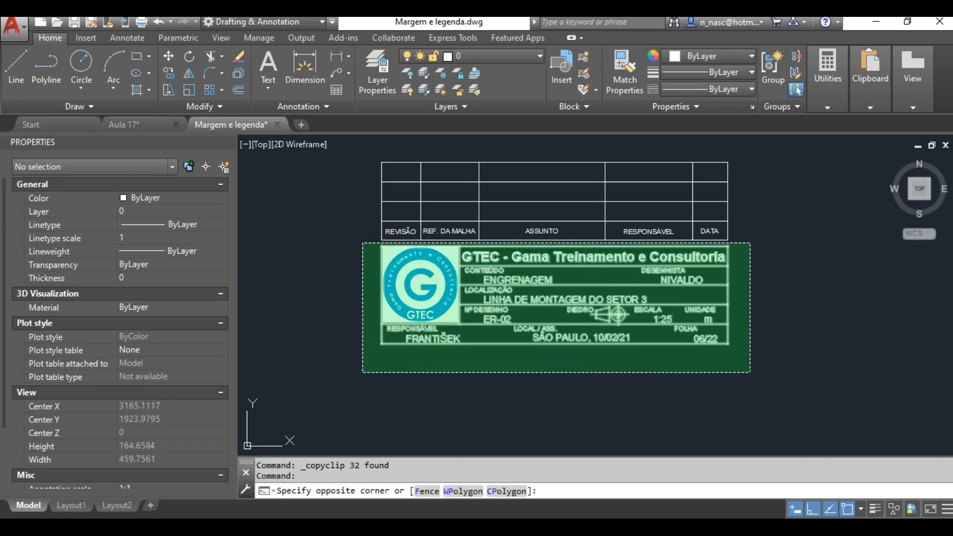
click(363, 243)
key(ctrl+c)
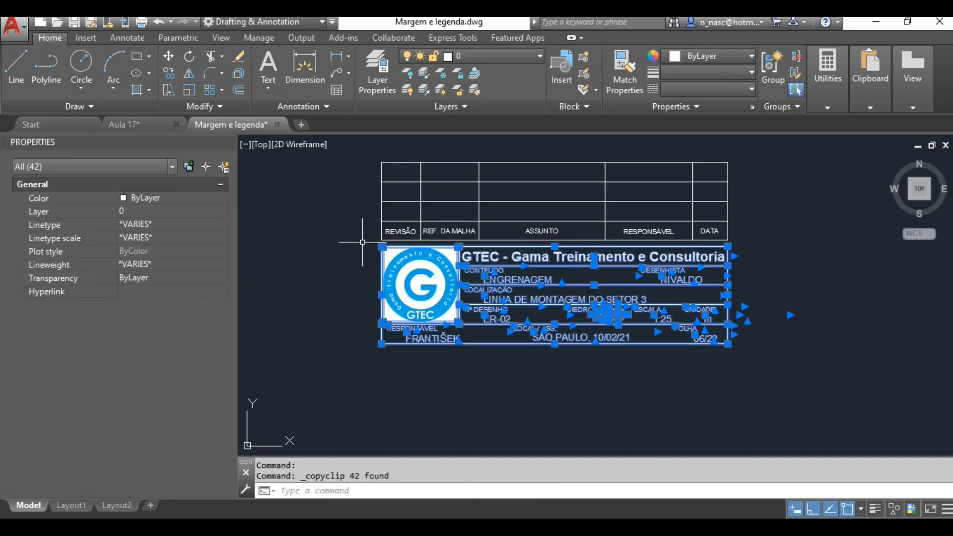
click(135, 125)
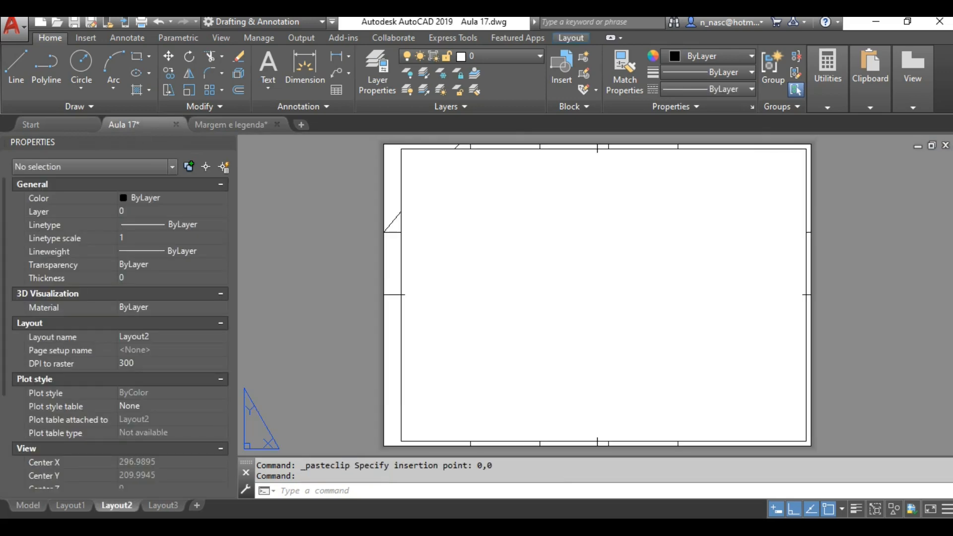
key(ctrl+v)
scroll(680, 427, up, 3)
middle_drag(674, 405, 634, 205)
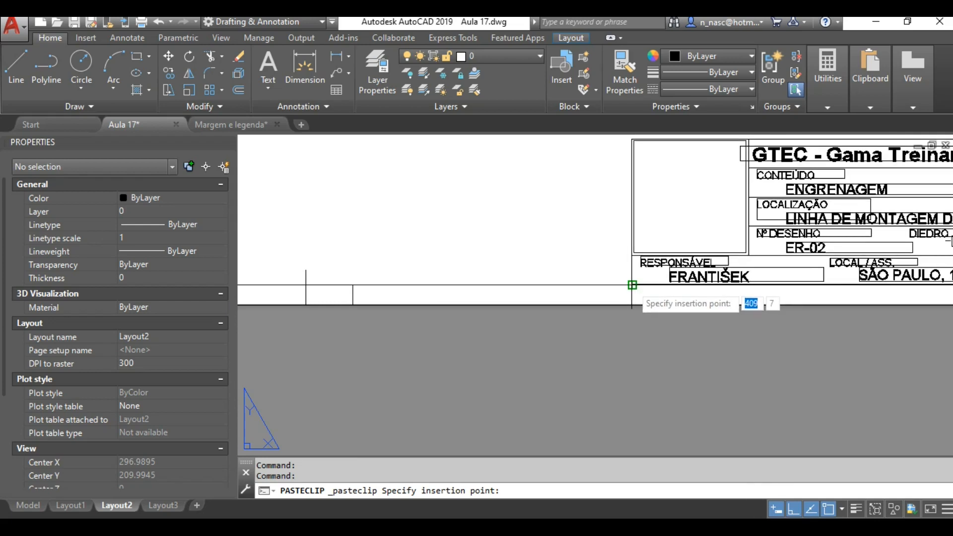
click(632, 284)
scroll(559, 240, down, 4)
middle_drag(555, 236, 538, 364)
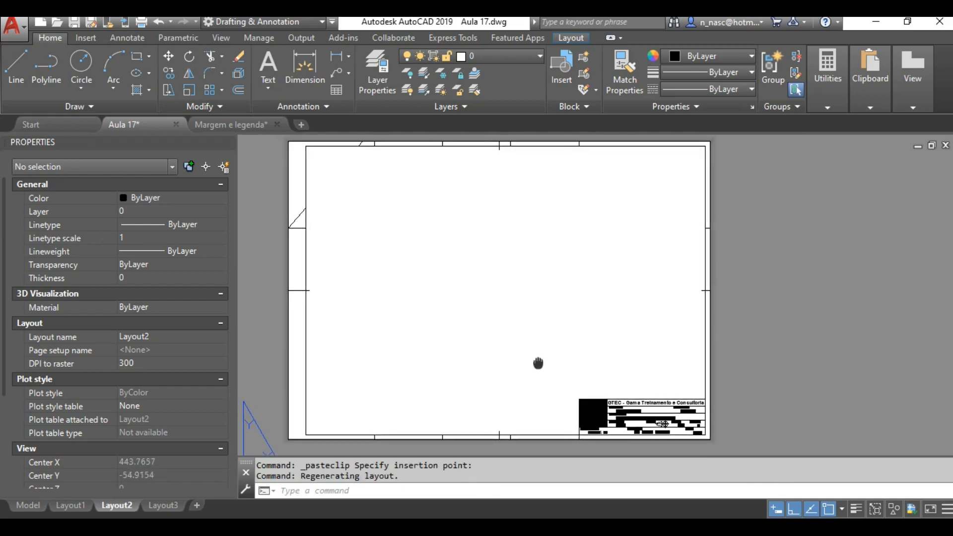
- Offset the right inner margin line of Layout2's frame 100 mm inward
click(239, 90)
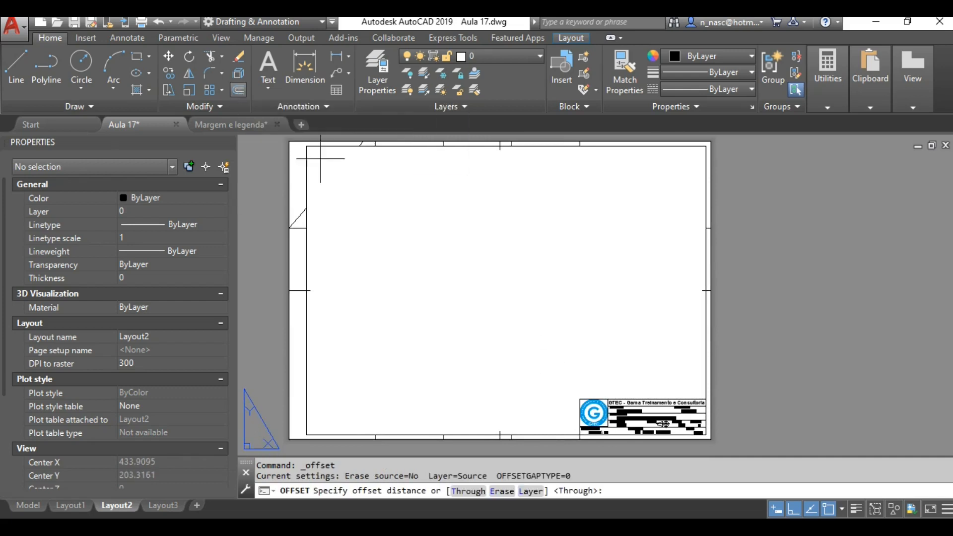
text(100)
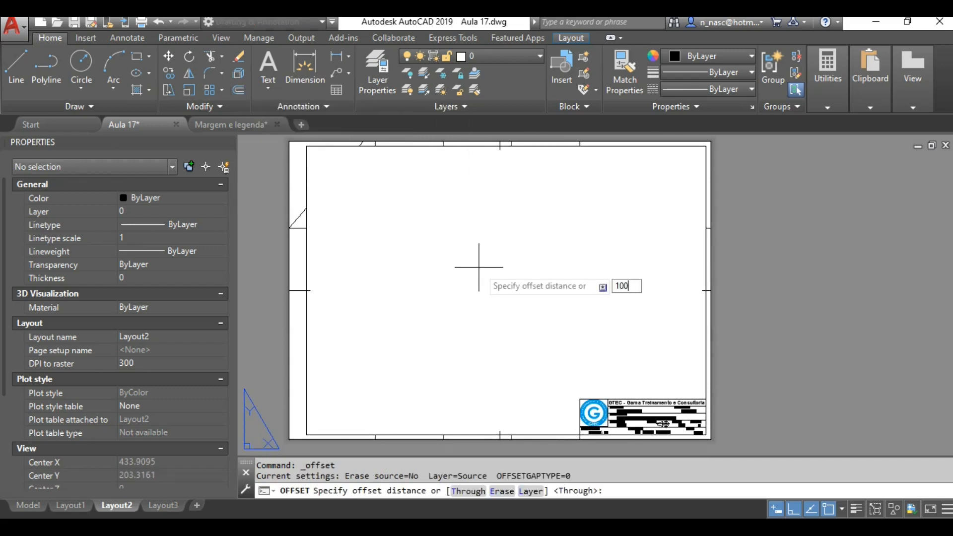
key(Return)
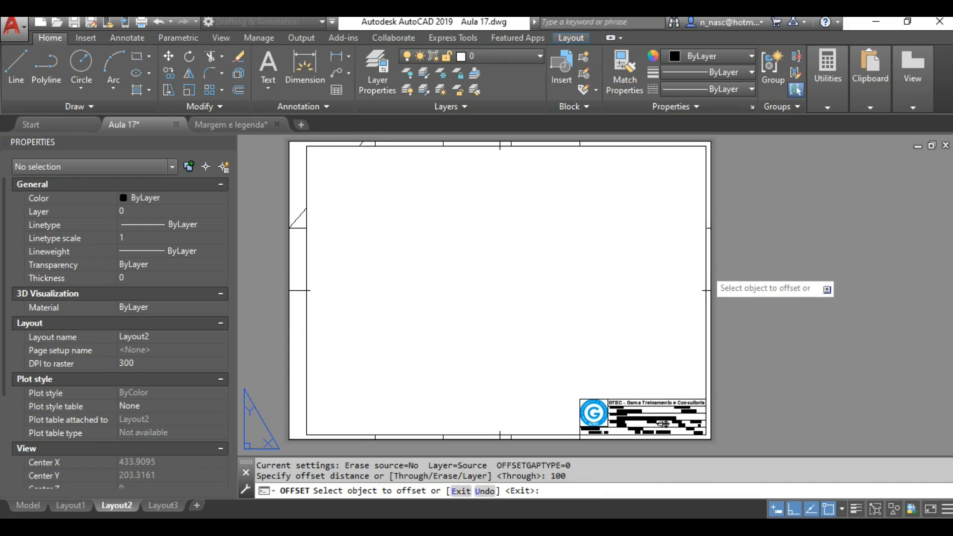
click(706, 268)
click(665, 268)
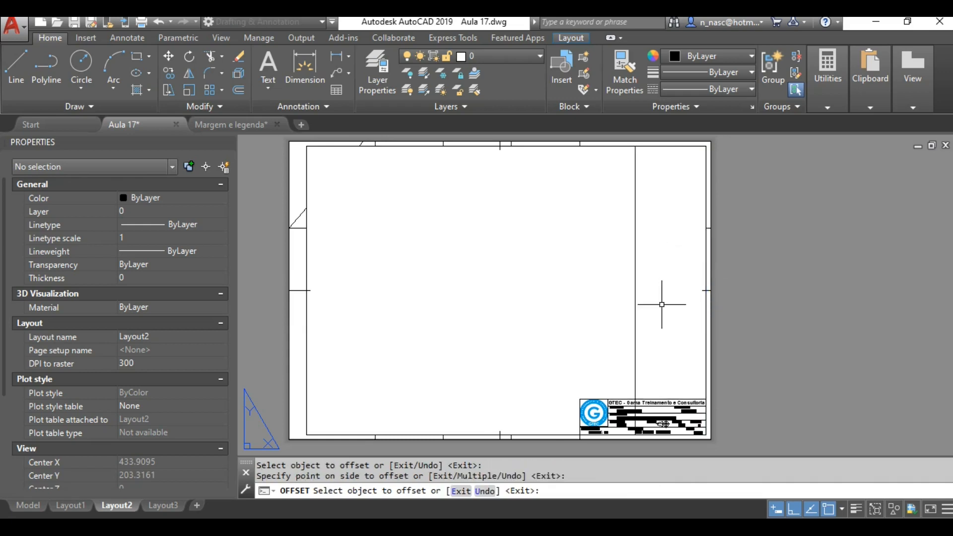
- Create a polygonal viewport in Layout2 following the inner margin, the offset vertical line and the outline of the GTEC title block
key(Escape)
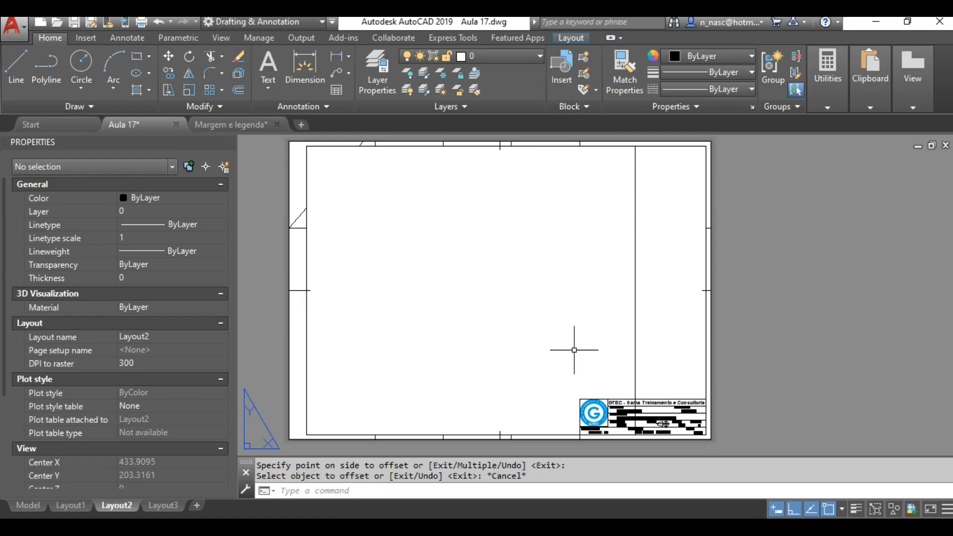
click(569, 38)
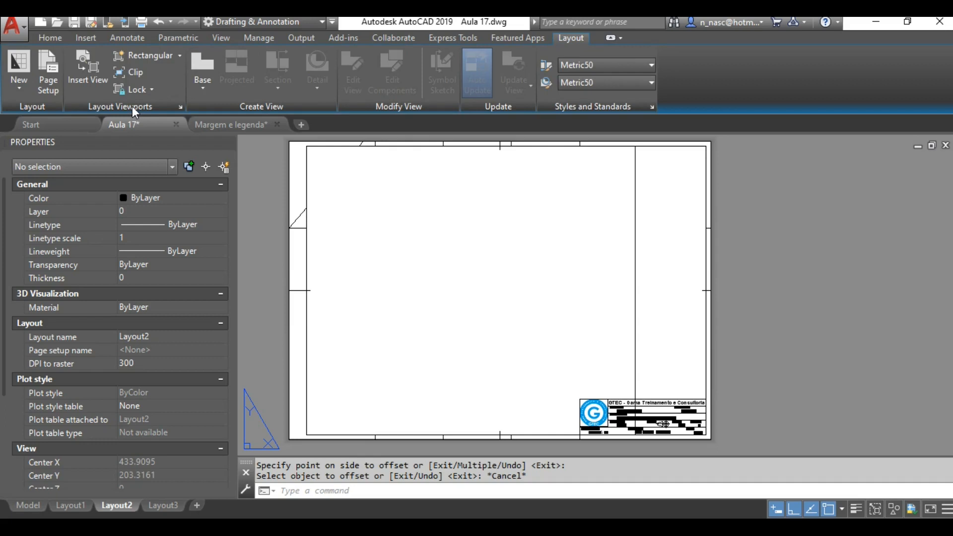
click(180, 56)
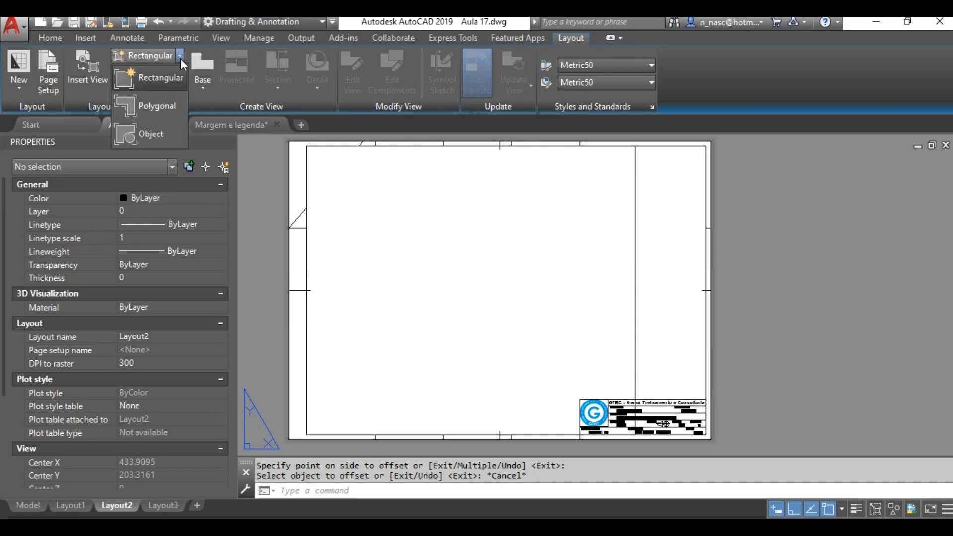
click(168, 105)
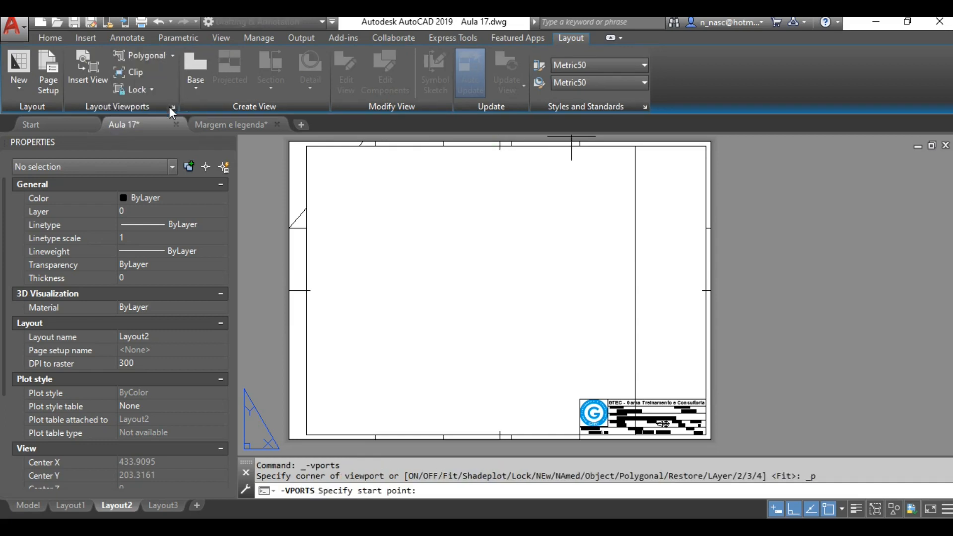
click(306, 146)
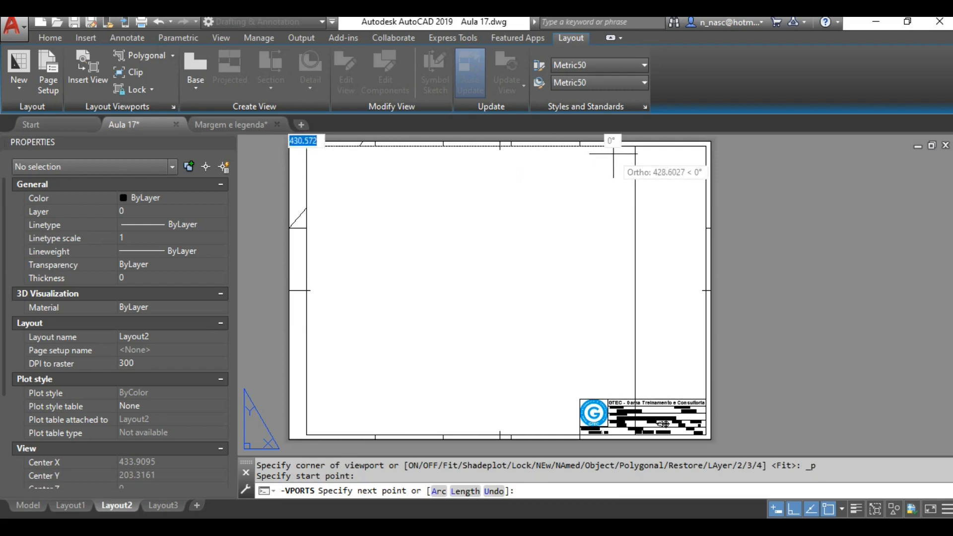
click(635, 146)
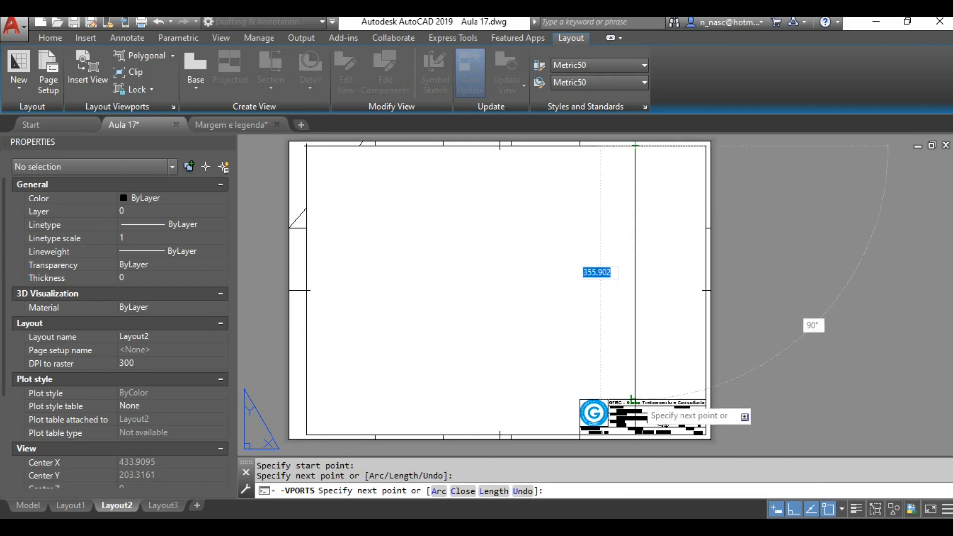
scroll(634, 400, up, 6)
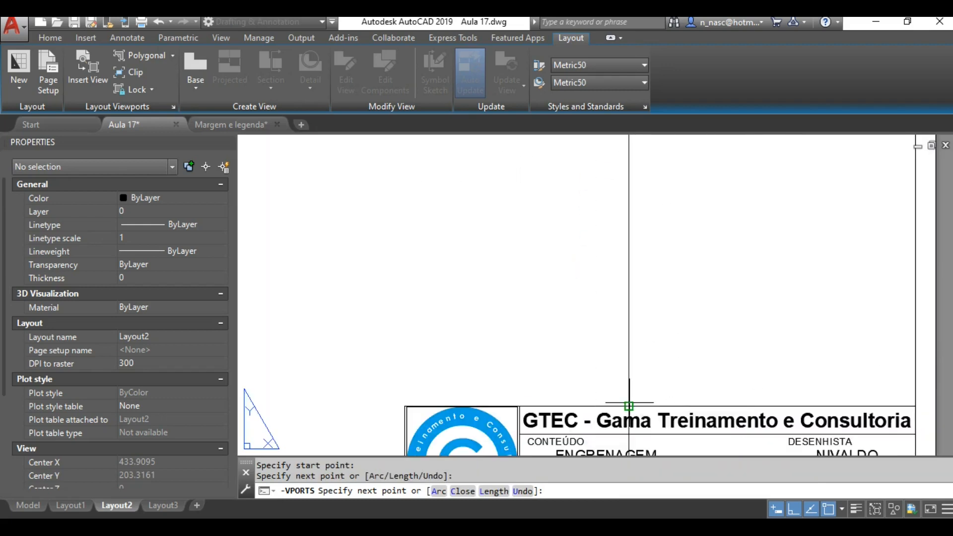
click(636, 399)
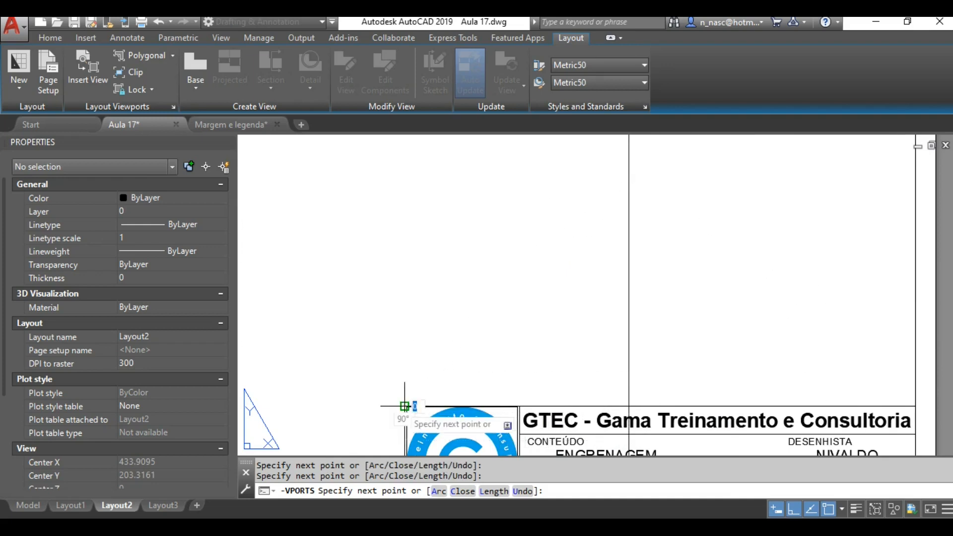
scroll(400, 402, down, 5)
scroll(462, 293, up, 8)
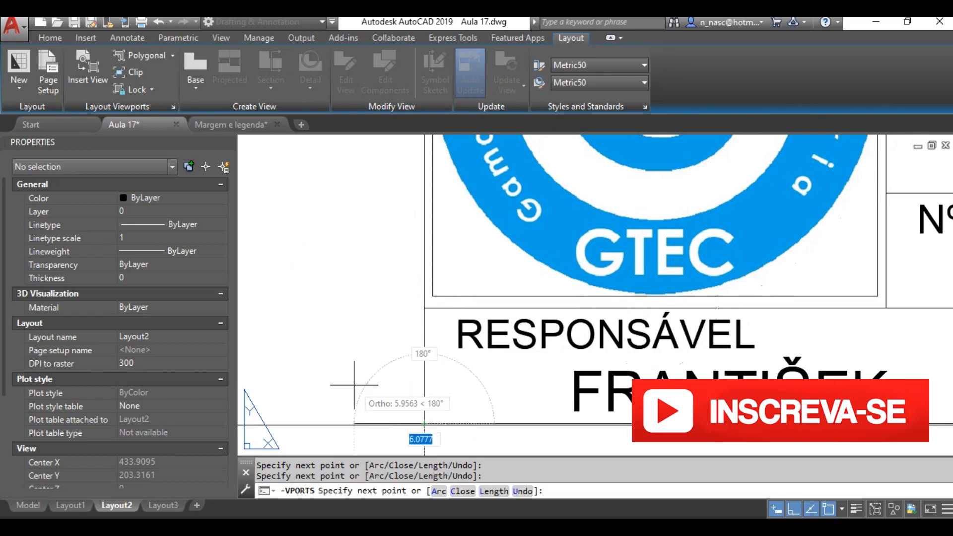
scroll(350, 384, down, 6)
middle_drag(345, 381, 834, 374)
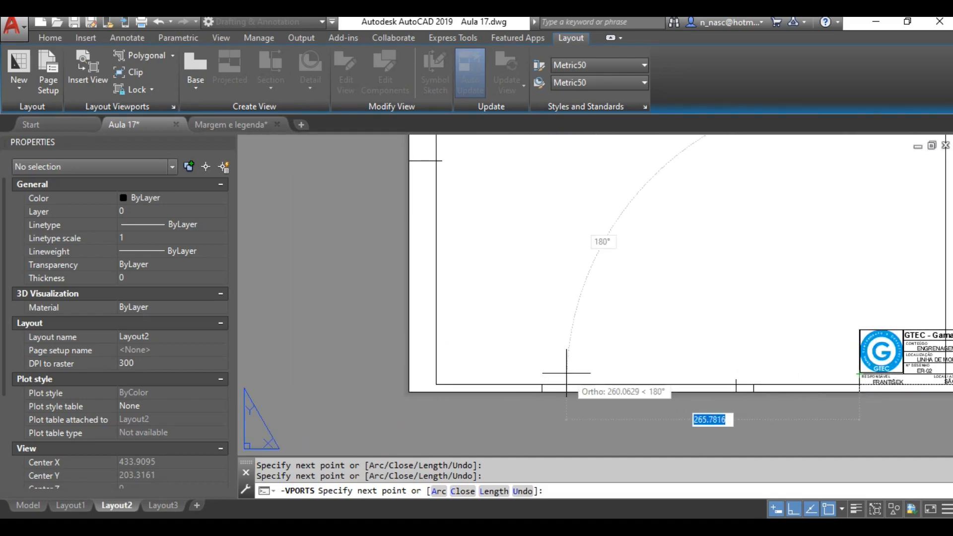
click(437, 384)
scroll(452, 325, down, 5)
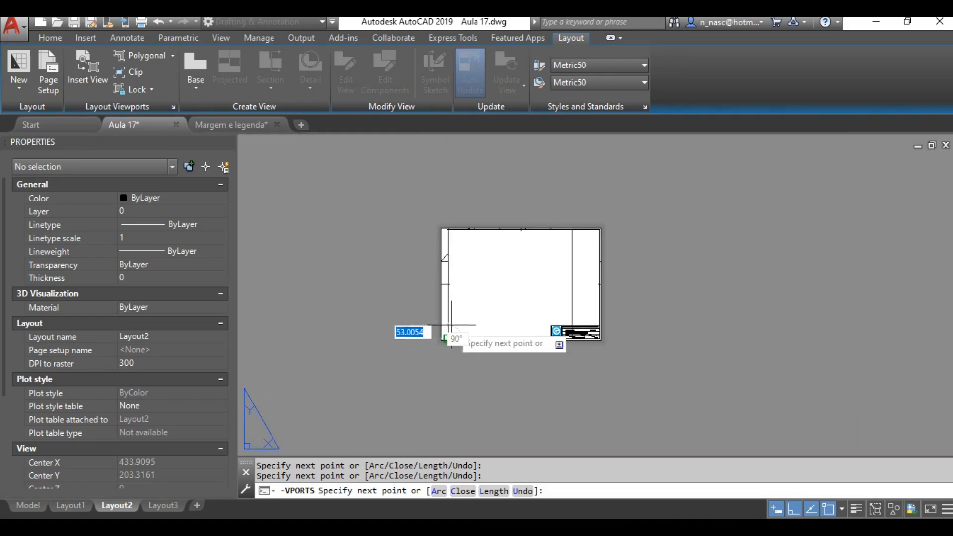
click(449, 230)
key(Return)
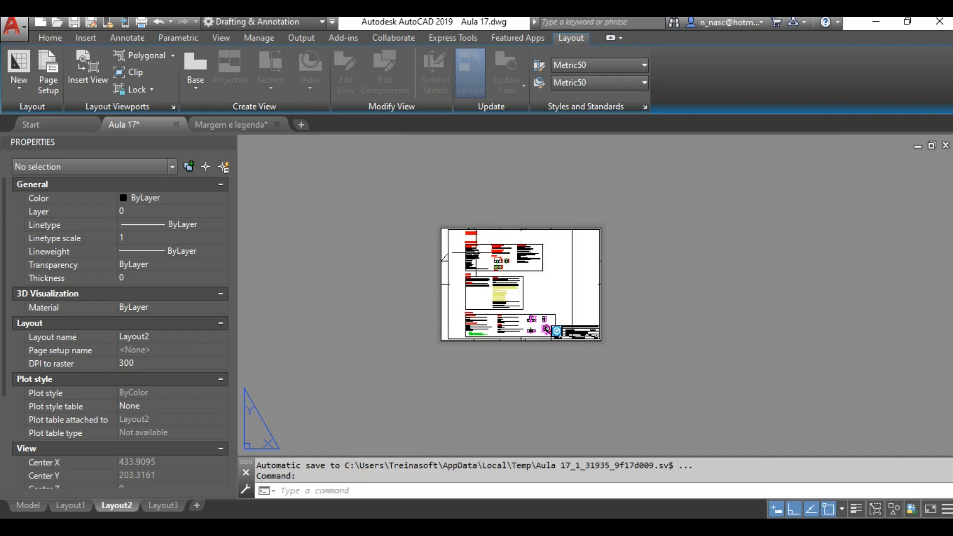
key(Escape)
- Enlarge the model view inside the polygonal viewport around the Exemplo part's three views, and return to paper space
scroll(487, 301, up, 4)
middle_drag(486, 307, 470, 347)
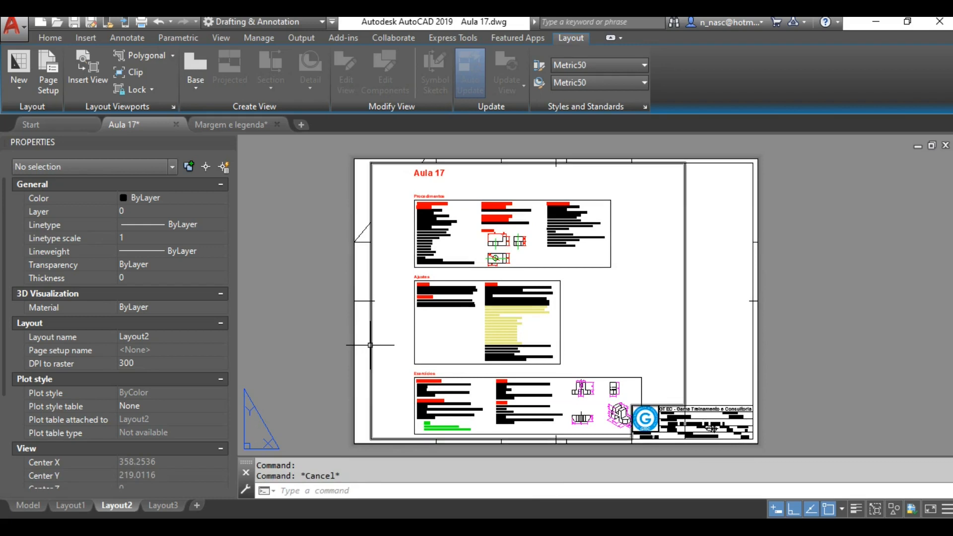
click(371, 344)
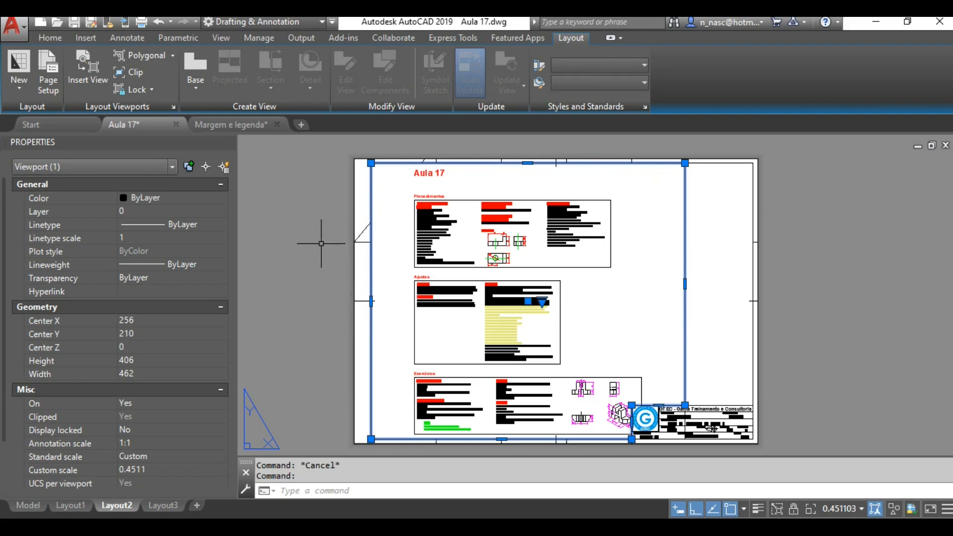
double_click(581, 281)
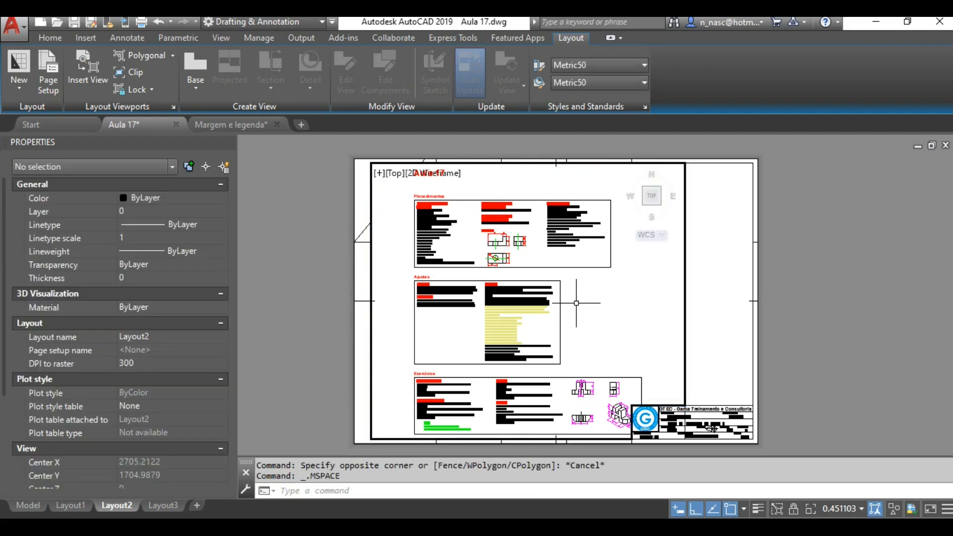
scroll(501, 234, up, 6)
scroll(500, 234, up, 2)
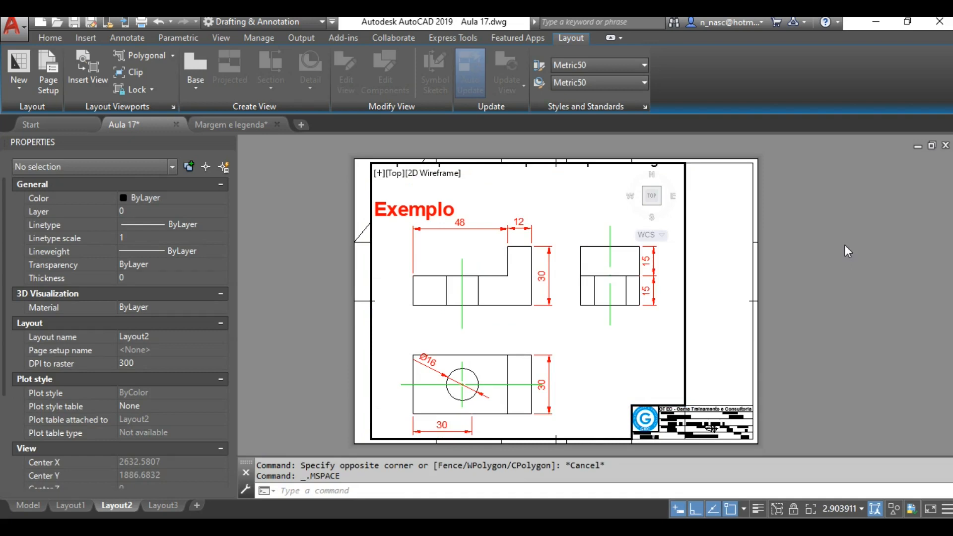
double_click(845, 245)
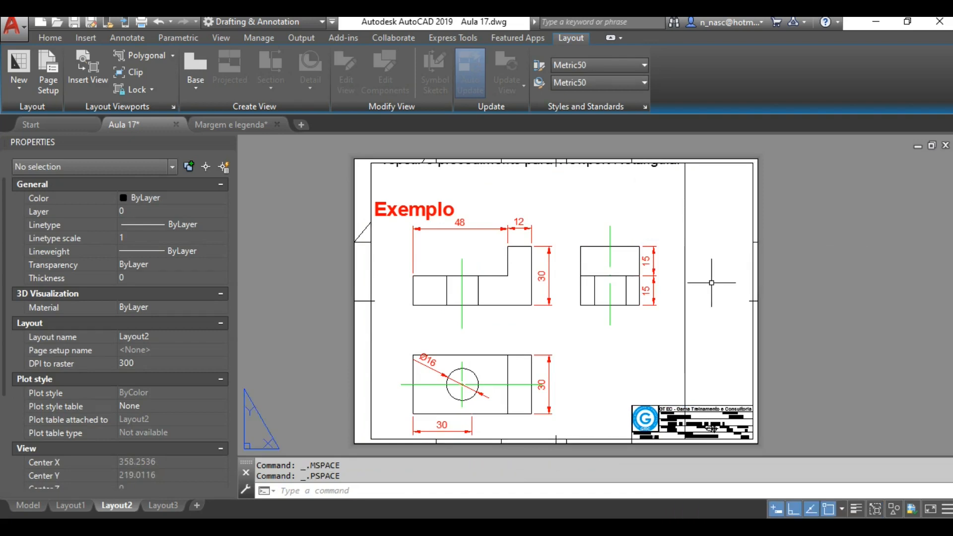
- Set the polygonal viewport's scale to 2:1
click(686, 284)
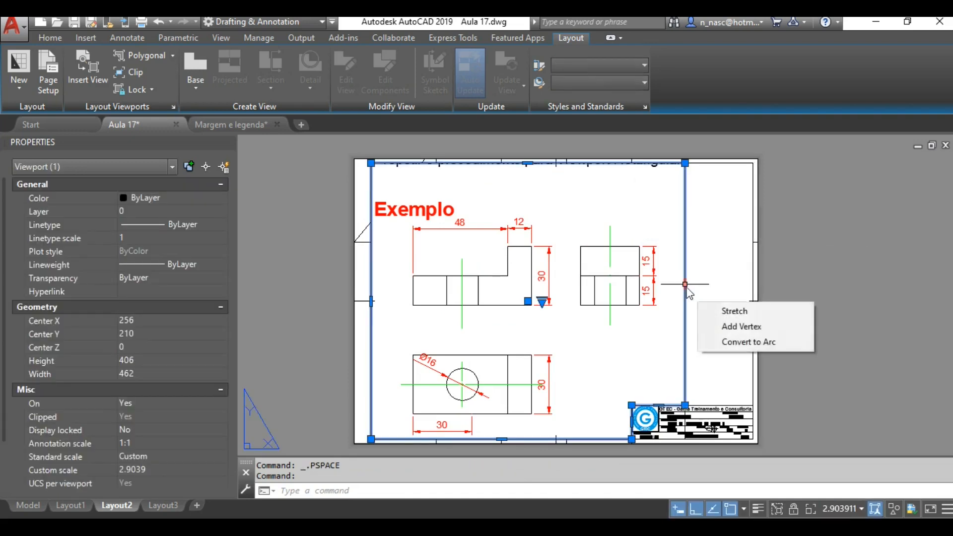
click(862, 509)
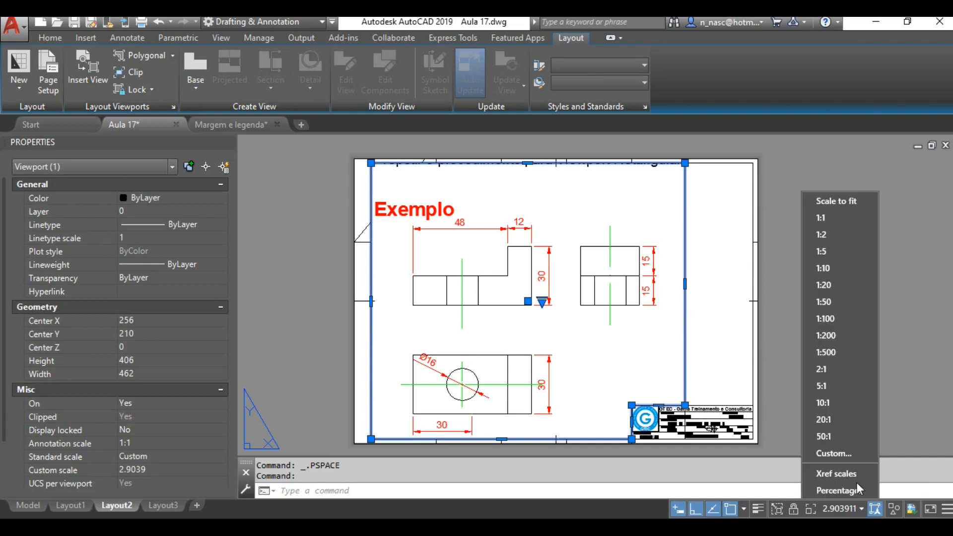
click(832, 368)
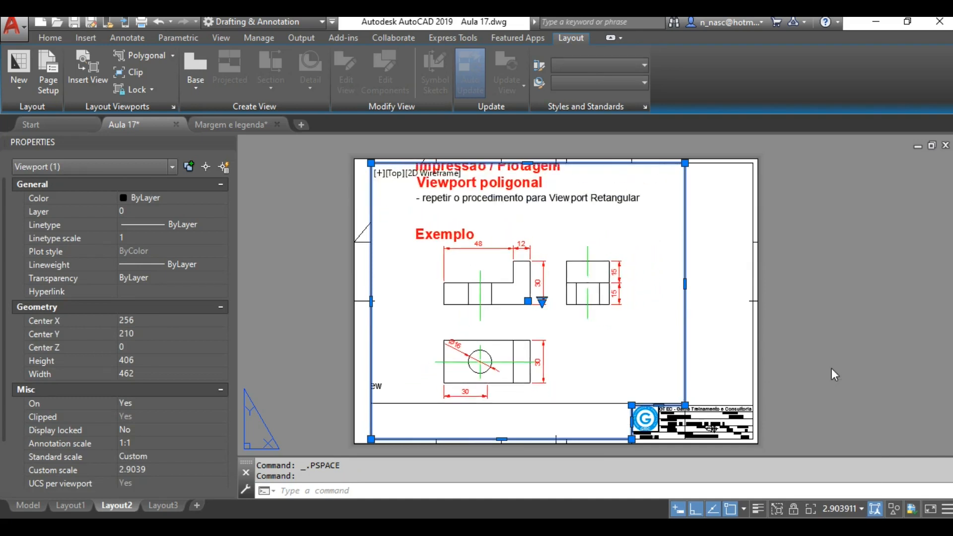
- Try the polygonal viewport at a 5:1 scale and switch it back to 2:1
click(861, 508)
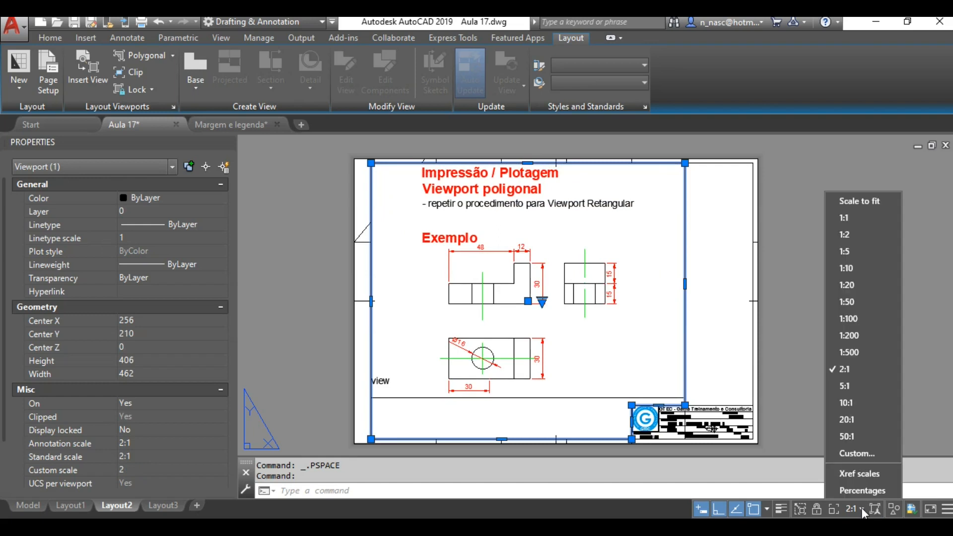
click(849, 388)
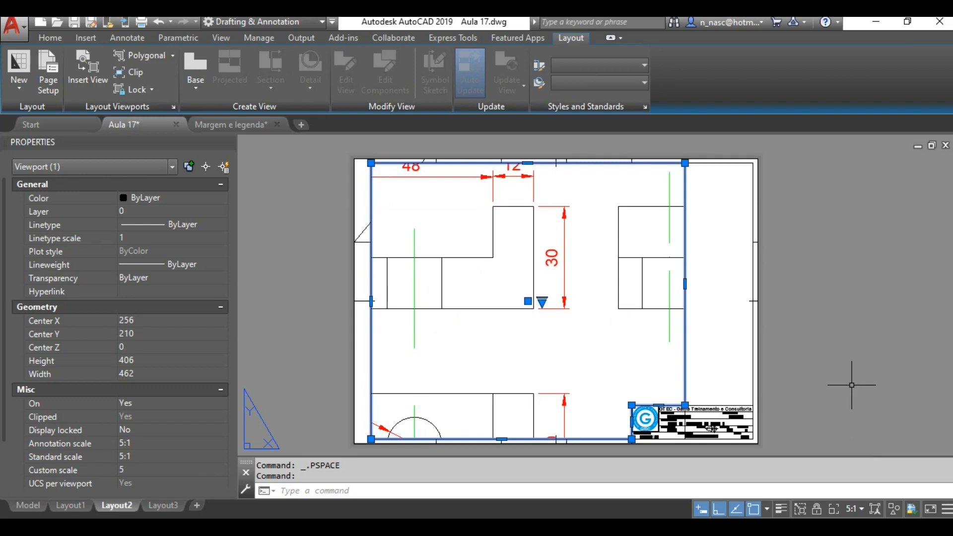
click(862, 510)
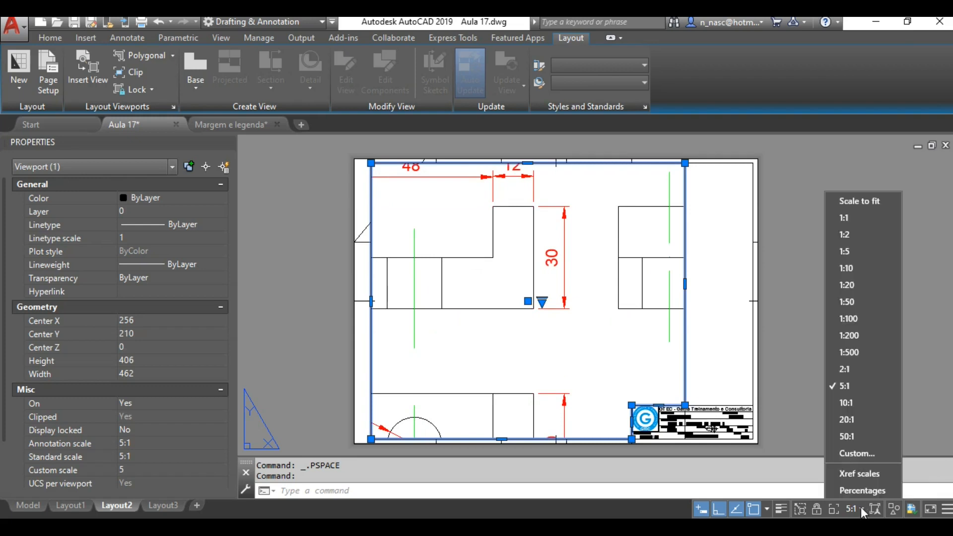
click(860, 373)
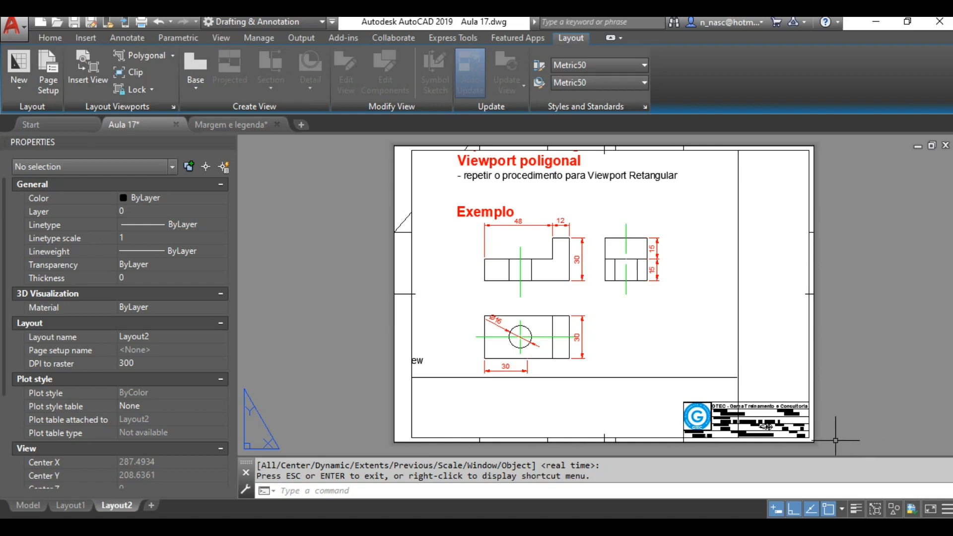
- Delete the offset vertical construction line that crosses the title block in Layout2
scroll(836, 441, up, 4)
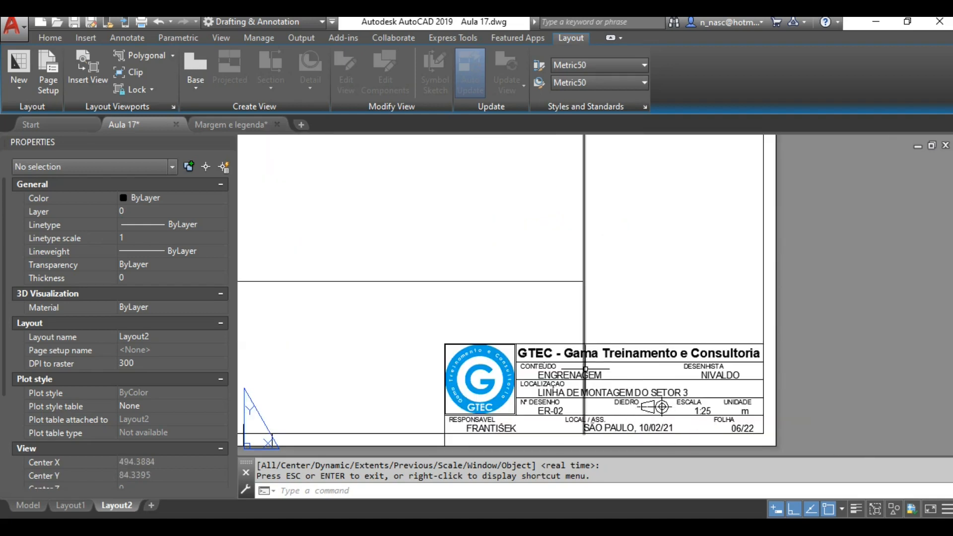
click(585, 370)
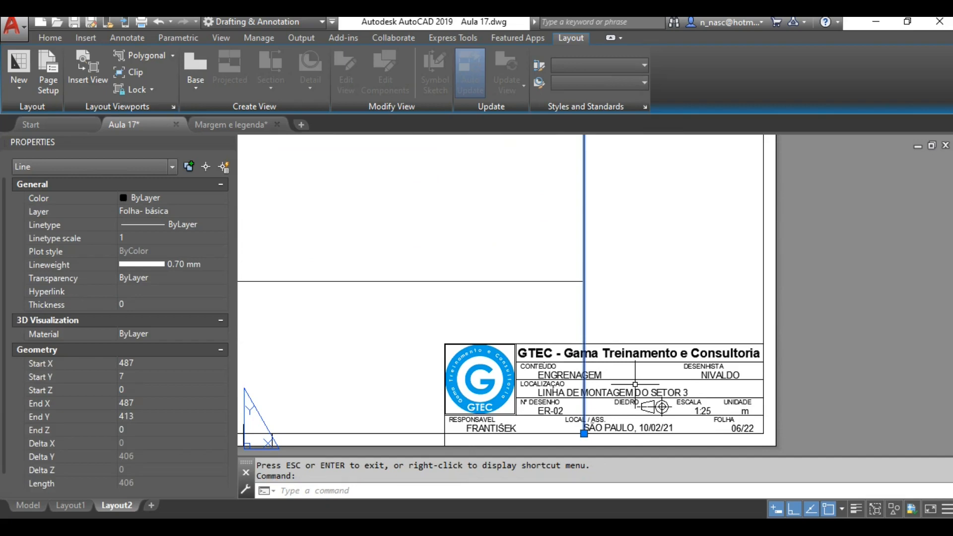
key(Delete)
scroll(636, 384, down, 3)
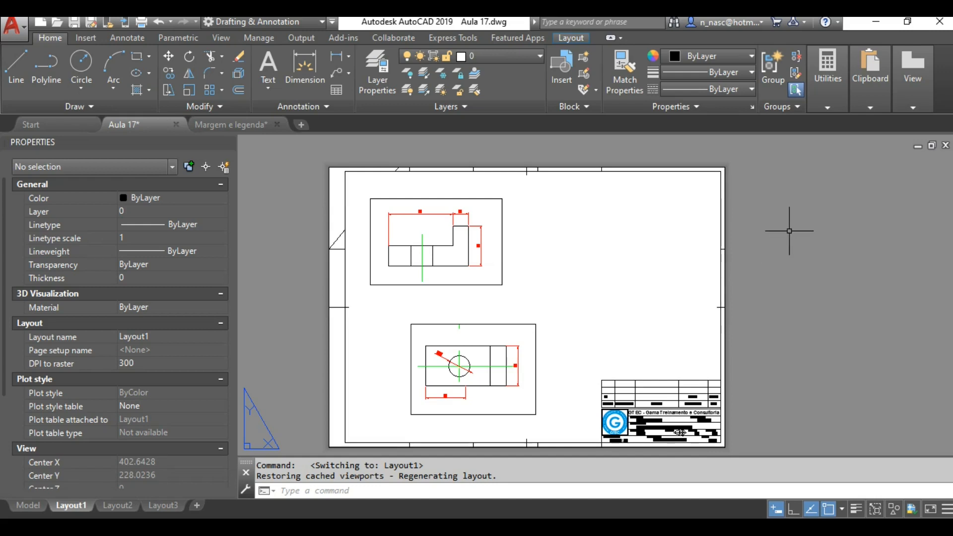
- Set Layout1's plotter to DWG To PDF.pc3 and apply it to the layout without plotting
click(141, 23)
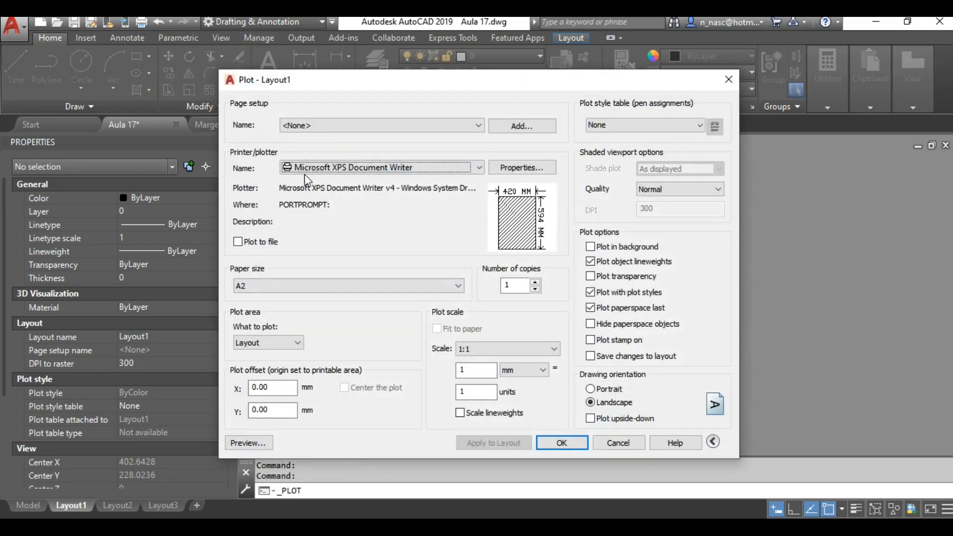
click(480, 166)
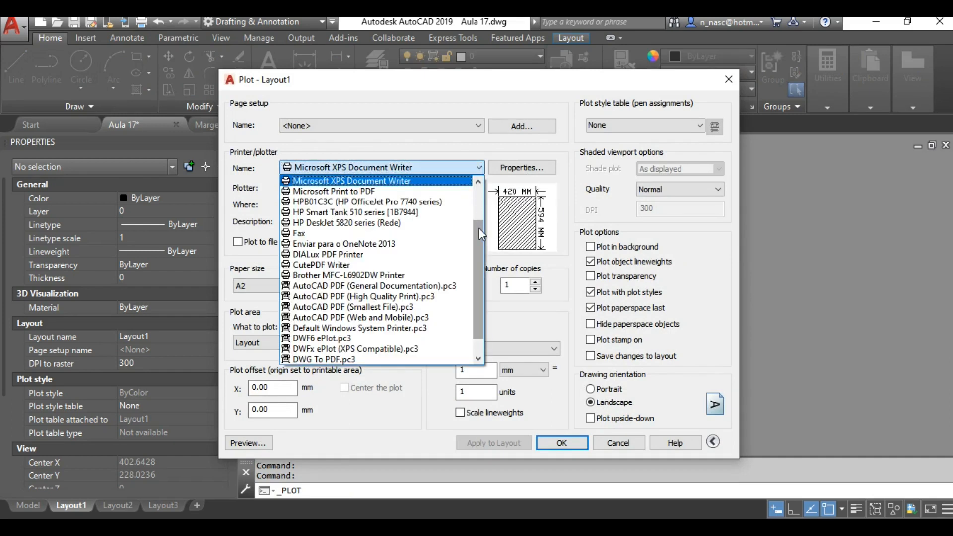
drag(479, 228, 477, 243)
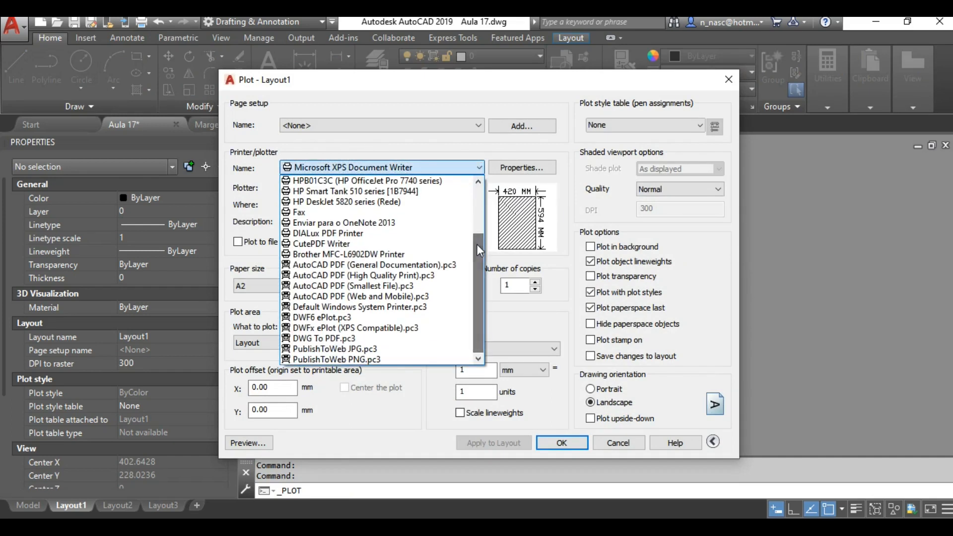
click(339, 342)
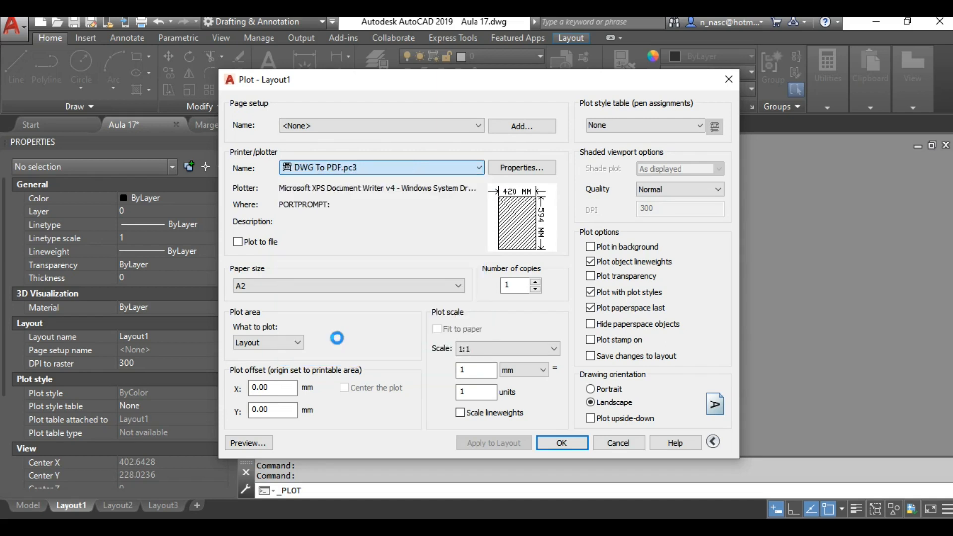
click(497, 442)
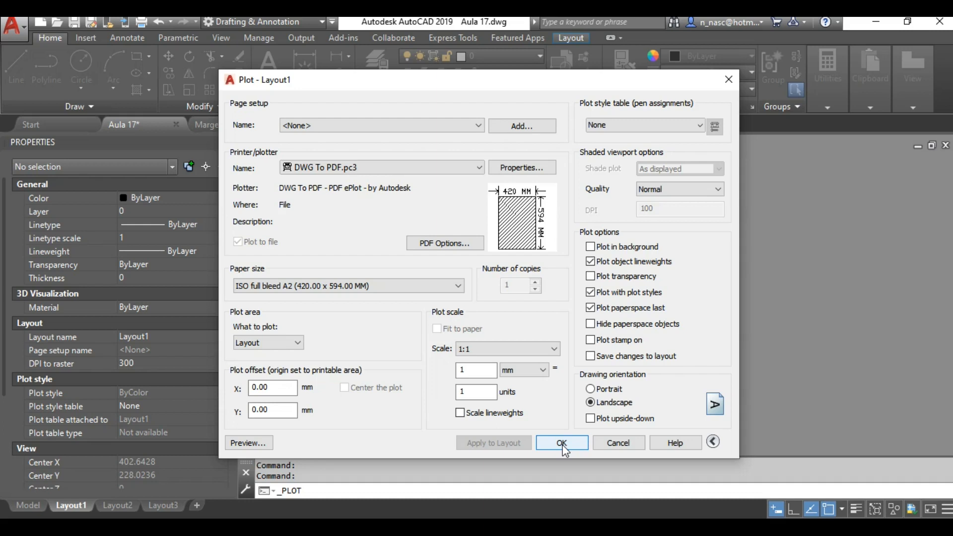
click(622, 445)
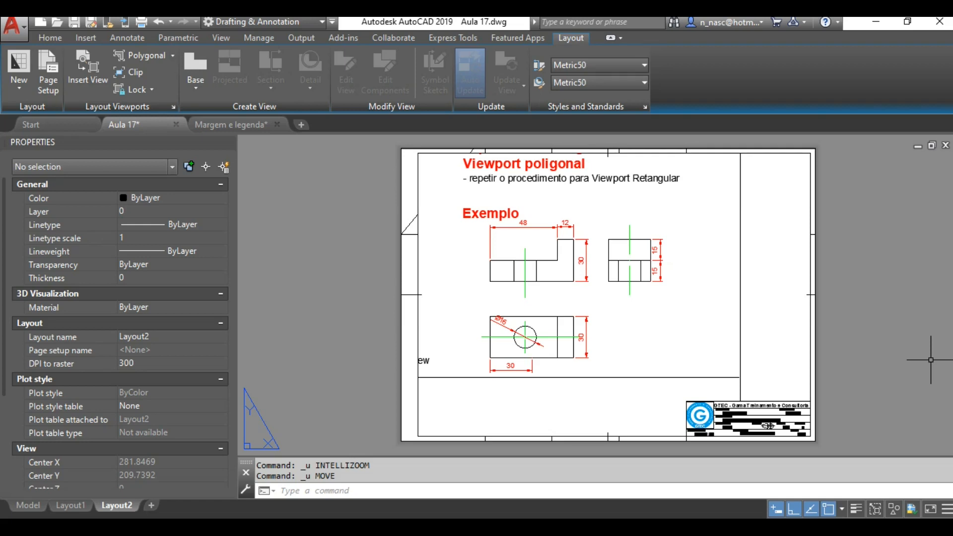
- Set Layout2's plotter to AutoCAD PDF (High Quality Print).pc3 and apply it to the layout without plotting
click(396, 146)
key(ctrl+p)
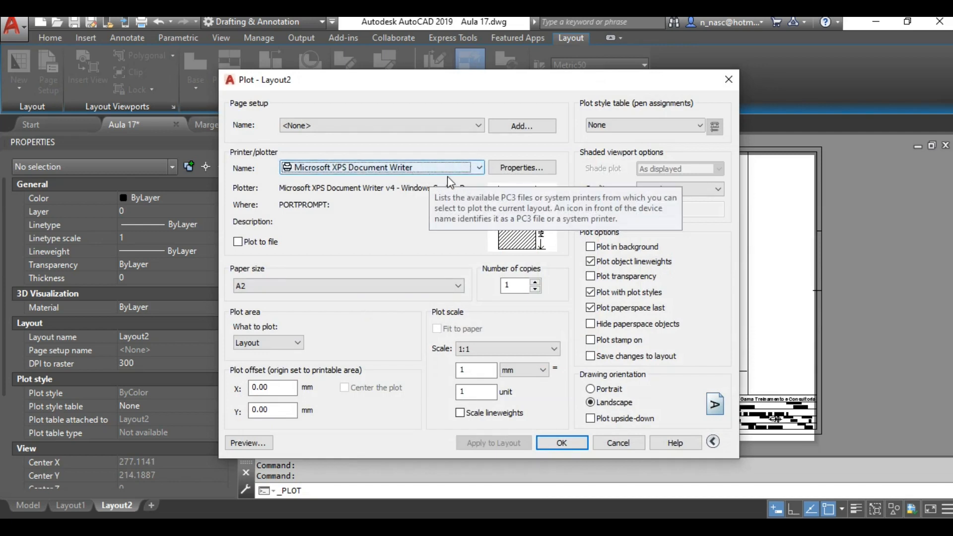
click(480, 169)
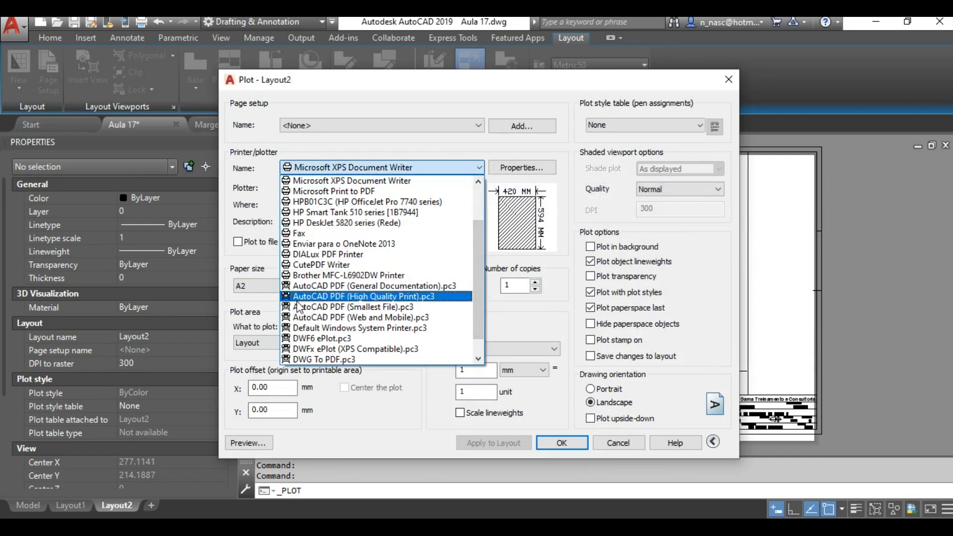
click(369, 298)
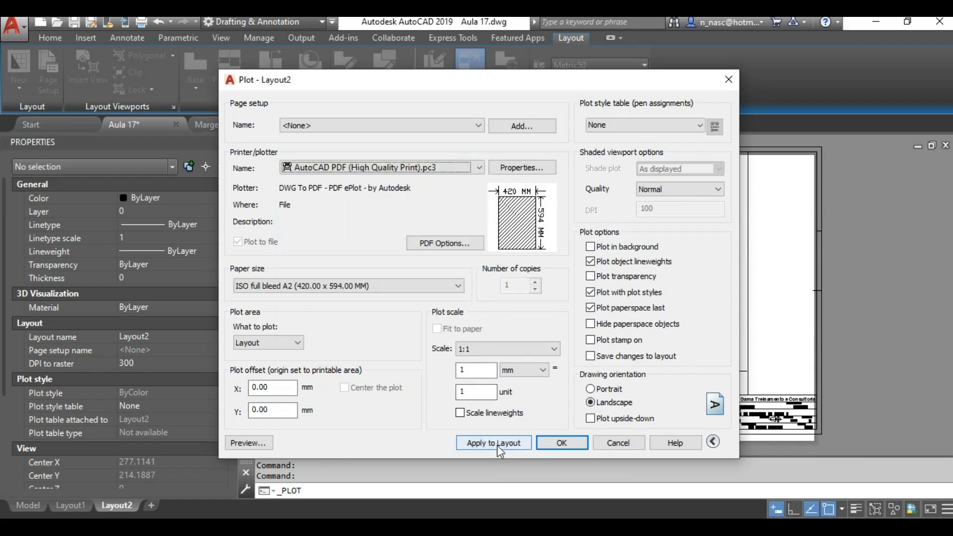
click(616, 444)
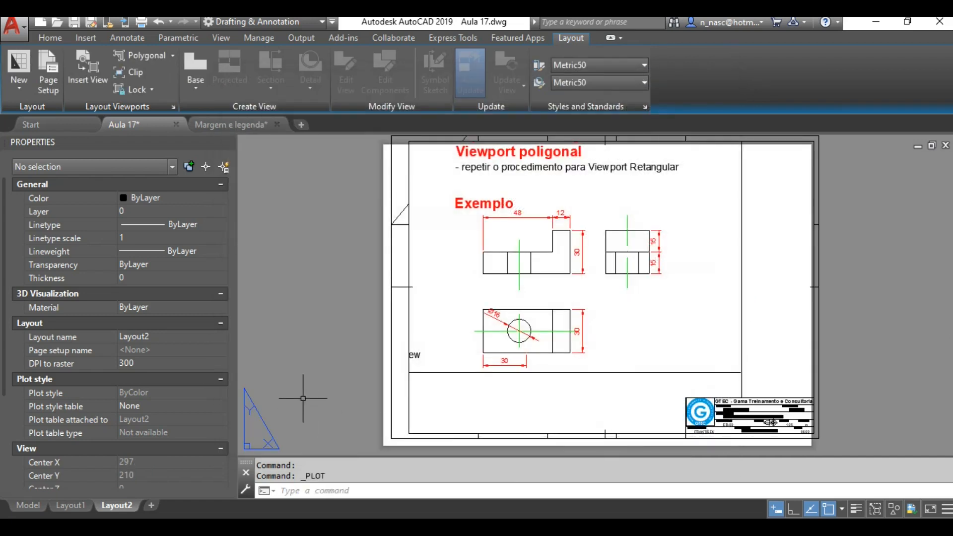
- Move all of Layout2's frame, title block and viewport together so the outer frame's lower-left corner sits on the sheet's lower-left corner
scroll(347, 390, up, 4)
scroll(413, 371, up, 2)
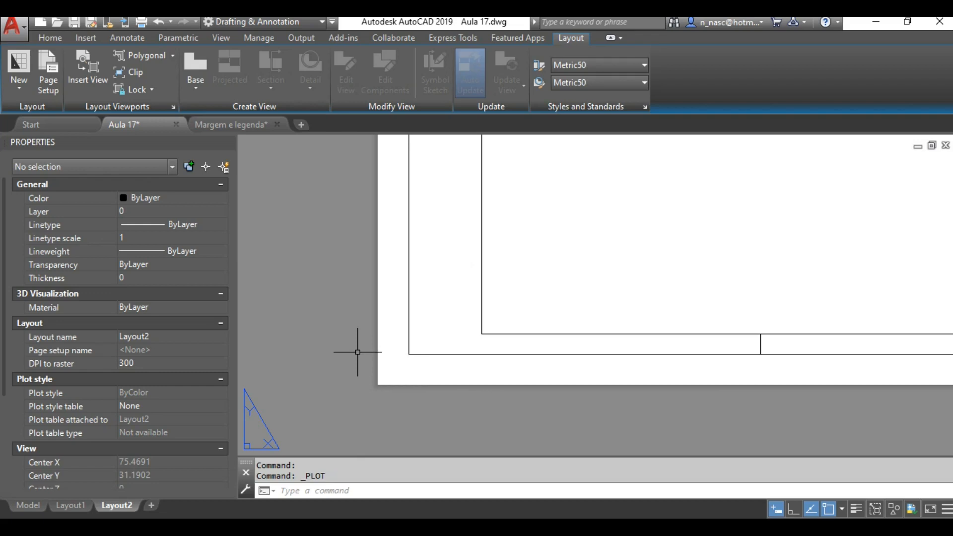
scroll(357, 352, down, 4)
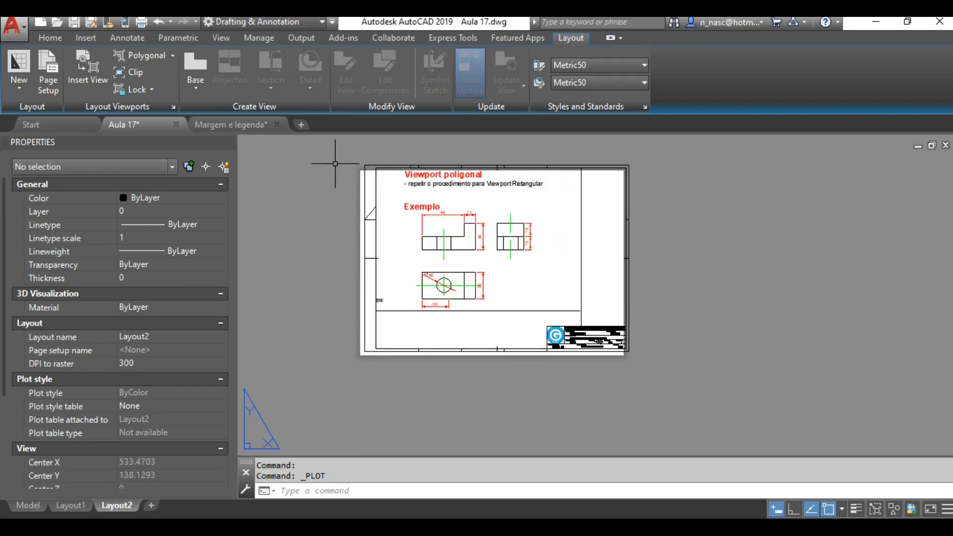
click(331, 152)
click(653, 387)
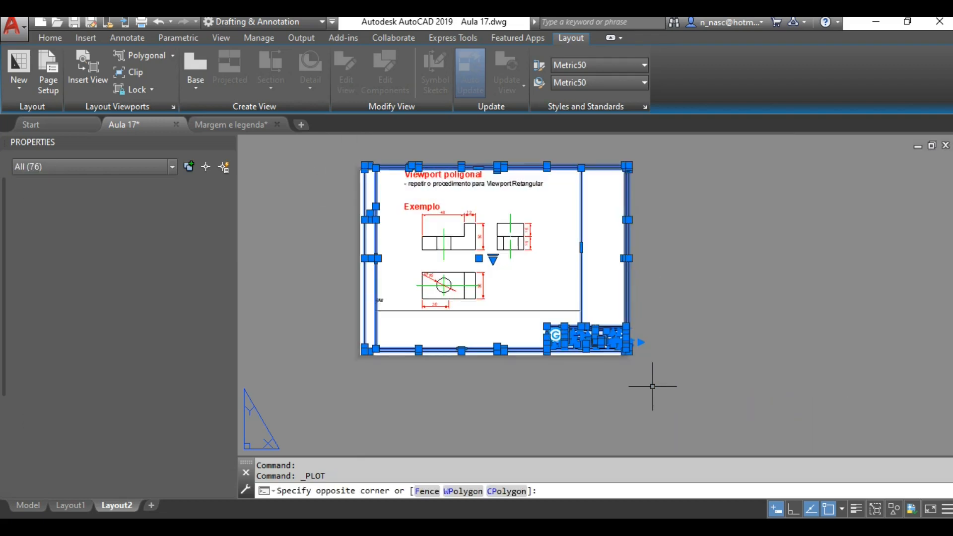
text(M)
key(Return)
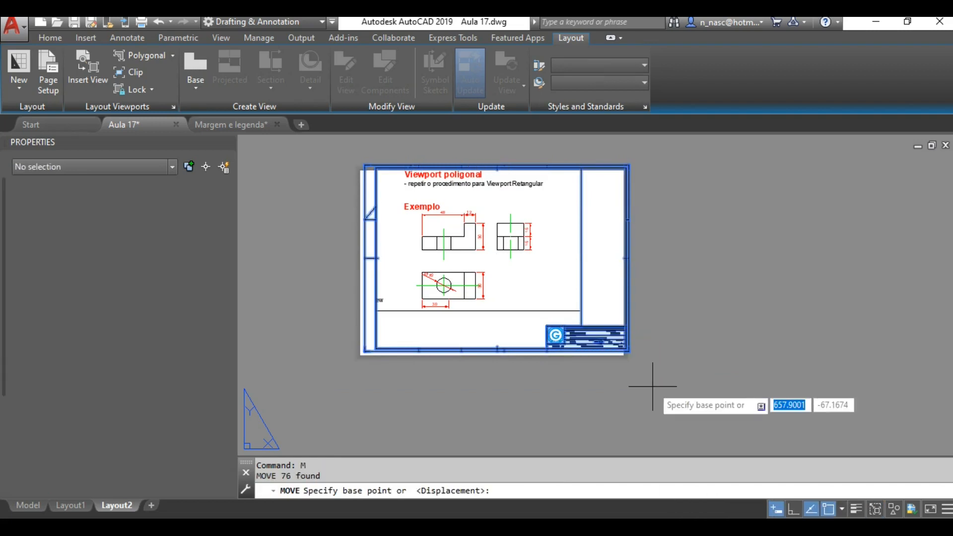
scroll(352, 238, up, 5)
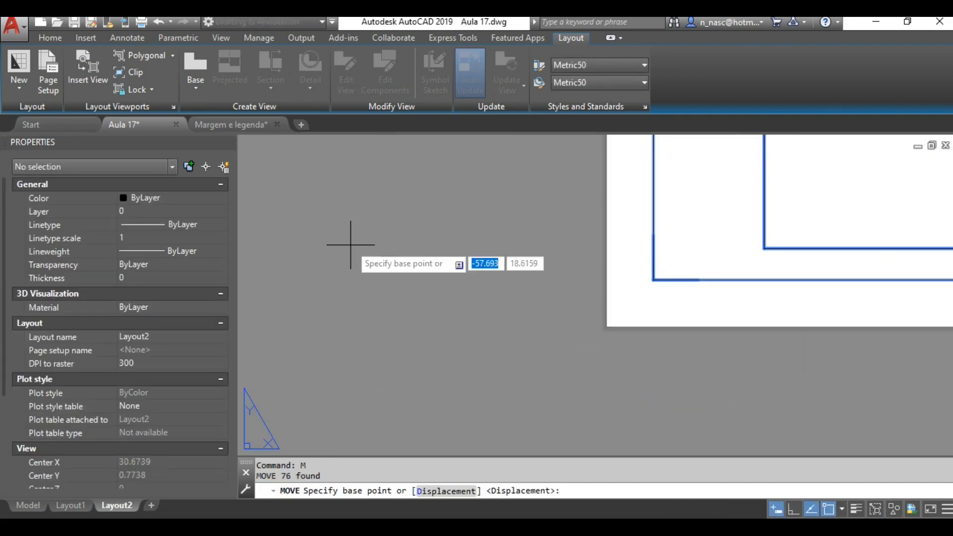
click(654, 280)
scroll(646, 290, up, 6)
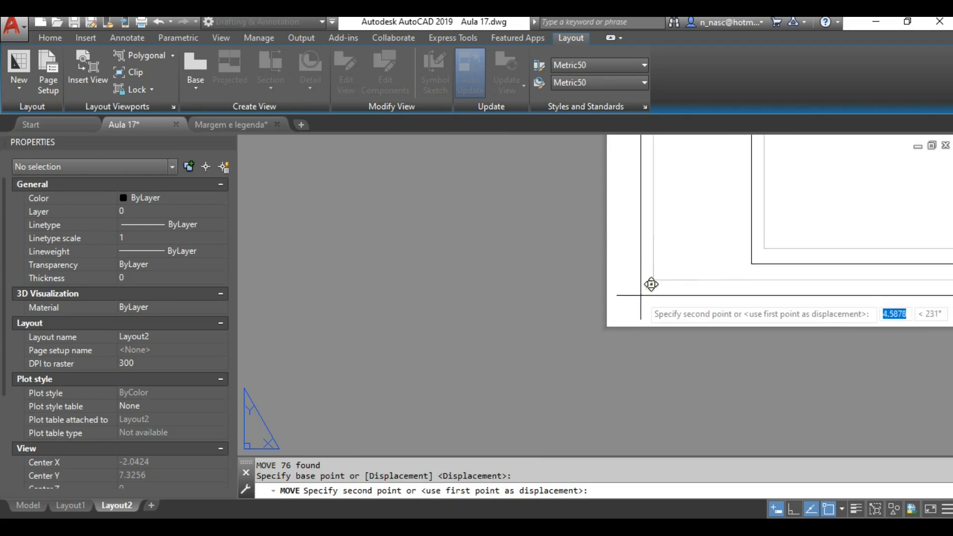
middle_drag(590, 338, 610, 226)
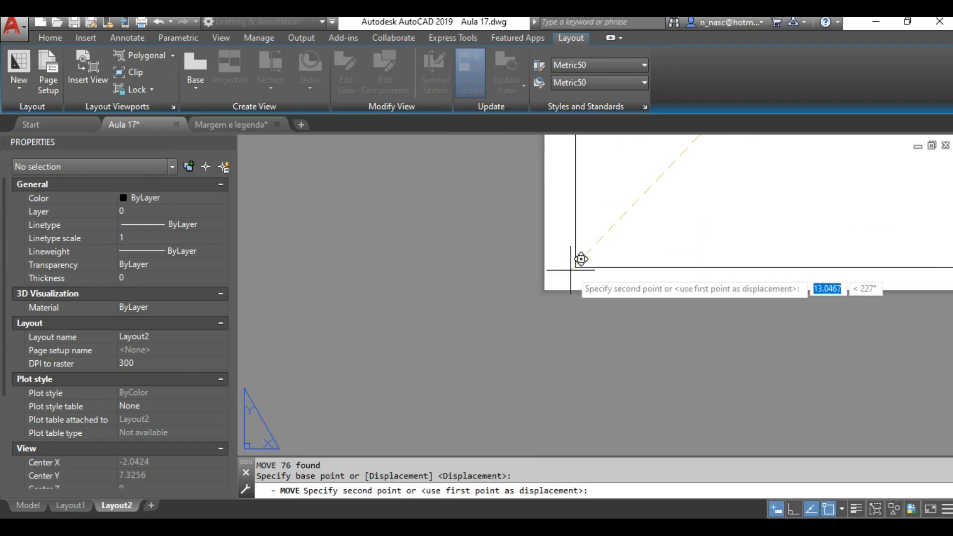
click(548, 289)
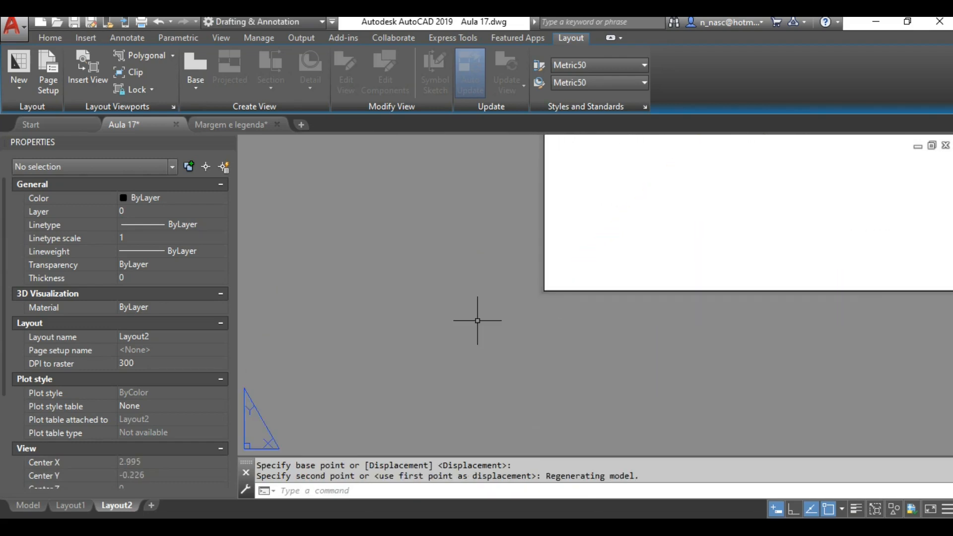
scroll(475, 319, down, 5)
scroll(472, 320, down, 5)
middle_drag(537, 264, 529, 323)
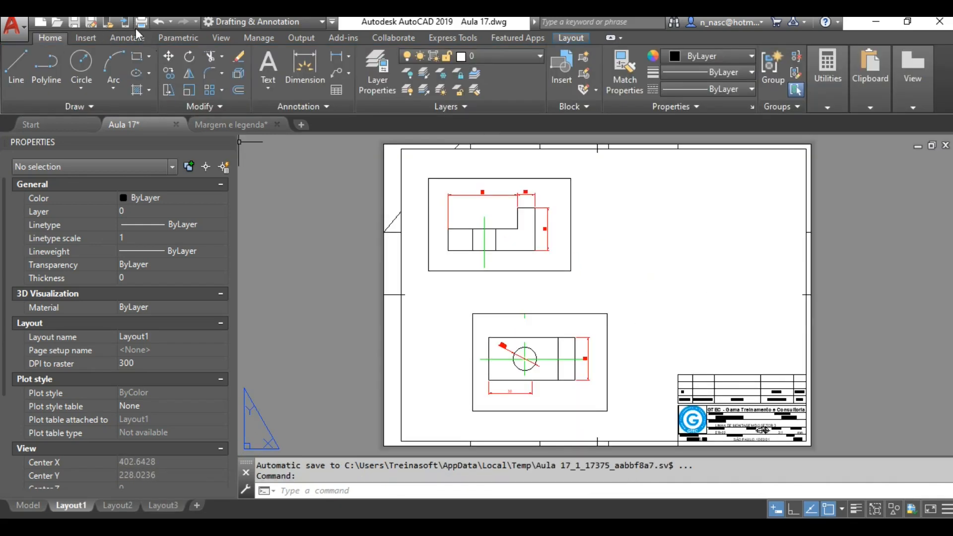
- Plot Layout1 as a single sheet to the desktop as Aula 17-Layout1.pdf
click(141, 21)
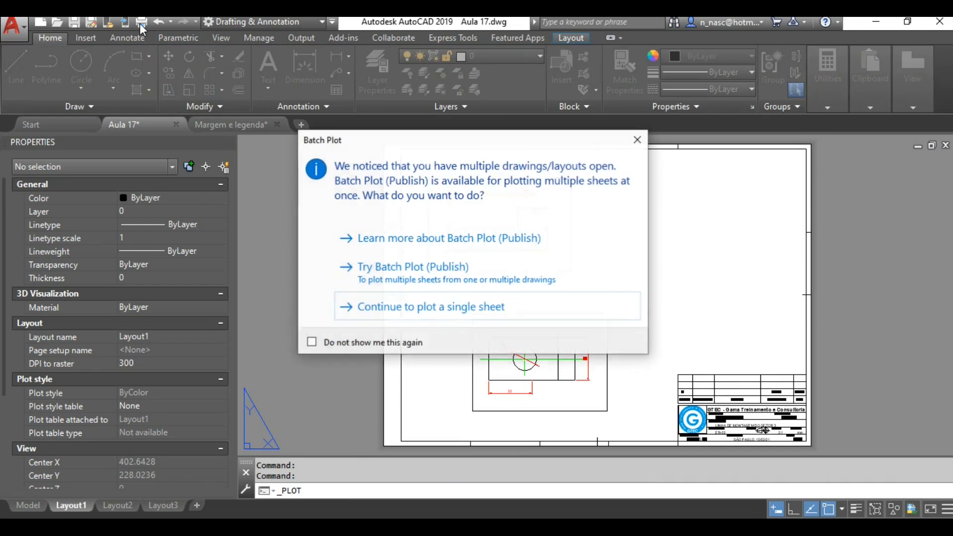
click(402, 313)
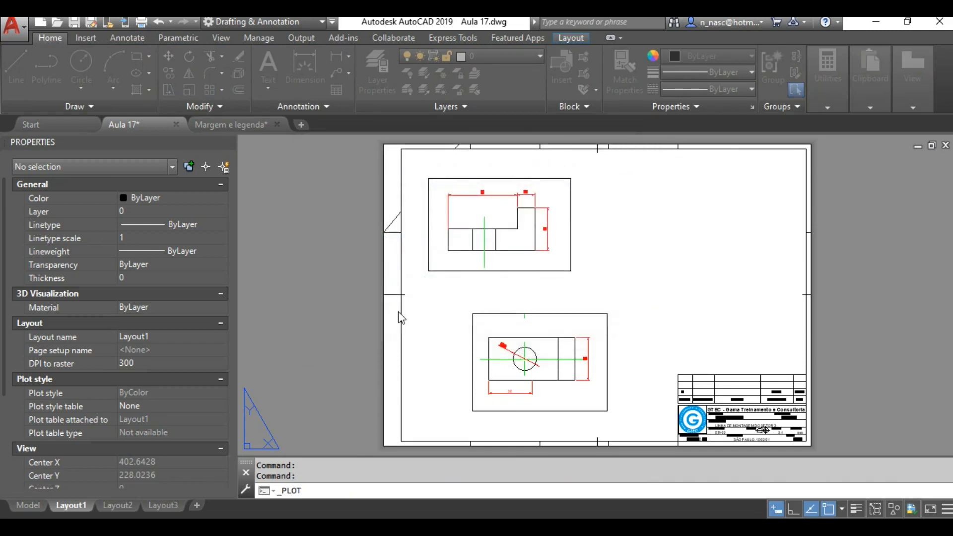
click(554, 447)
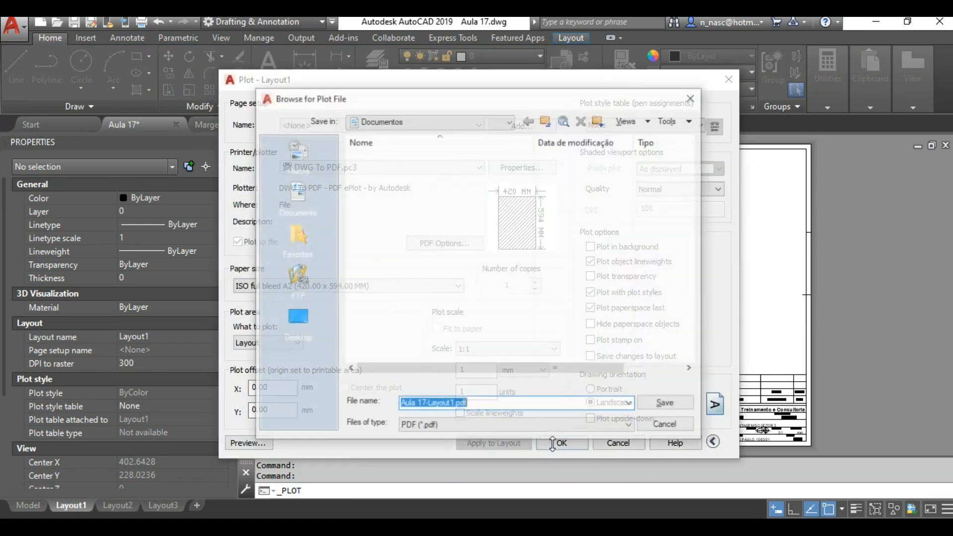
click(297, 322)
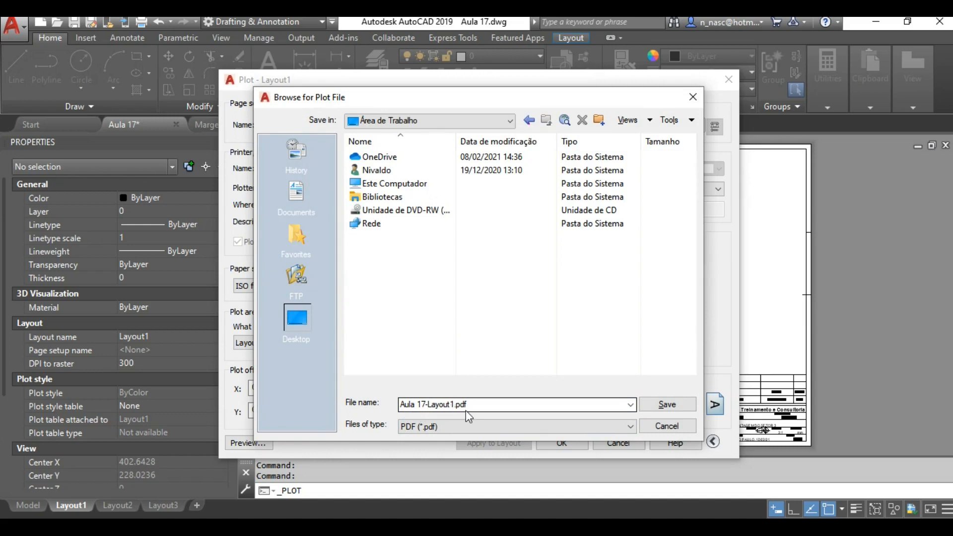
click(667, 405)
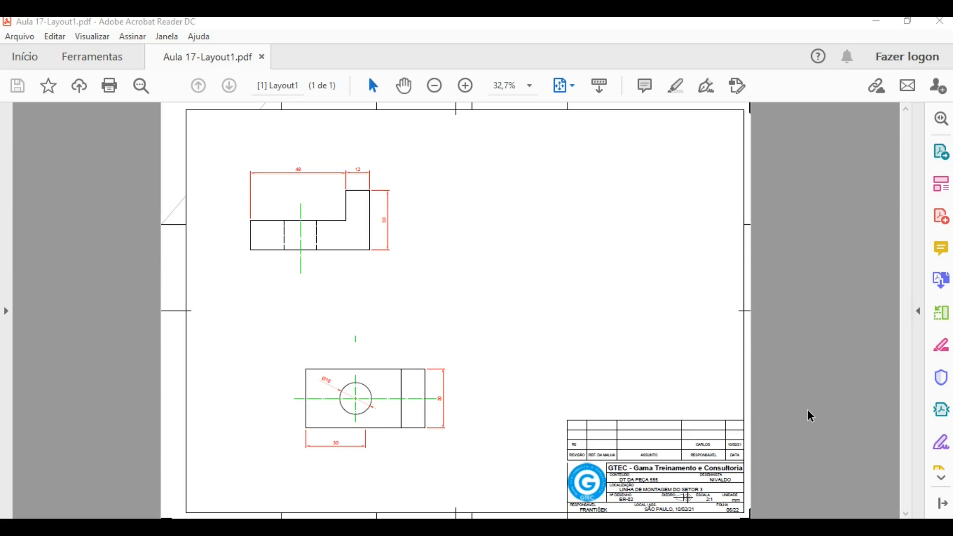
- Switch from the PDF back to Aula 17.dwg and apply the monochrome.ctb plot style table to Layout1's plot settings
mouse_move(498, 527)
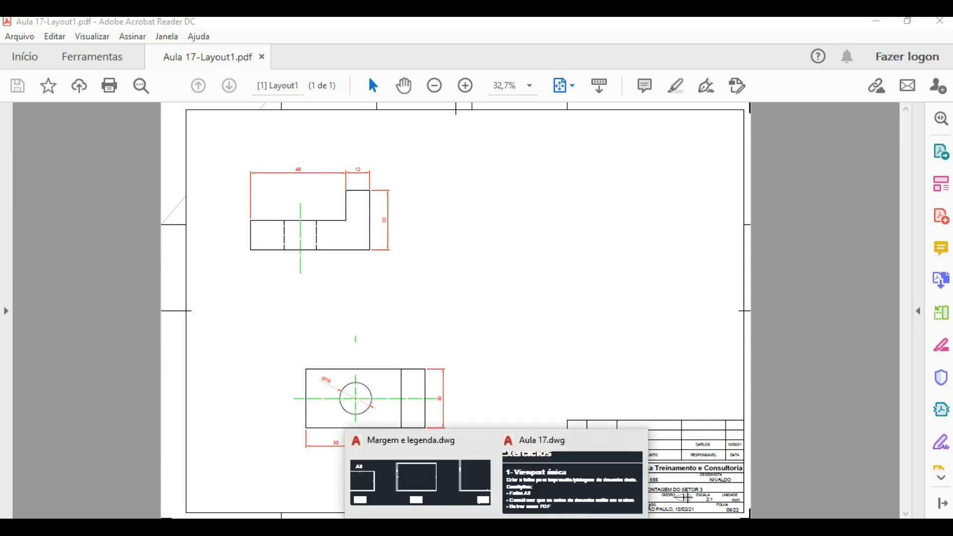
click(543, 492)
click(137, 20)
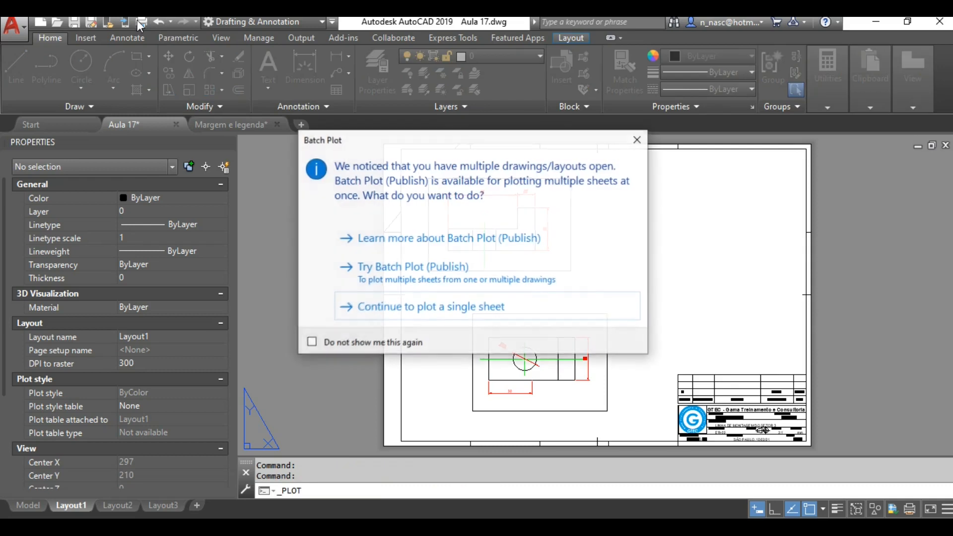
click(395, 310)
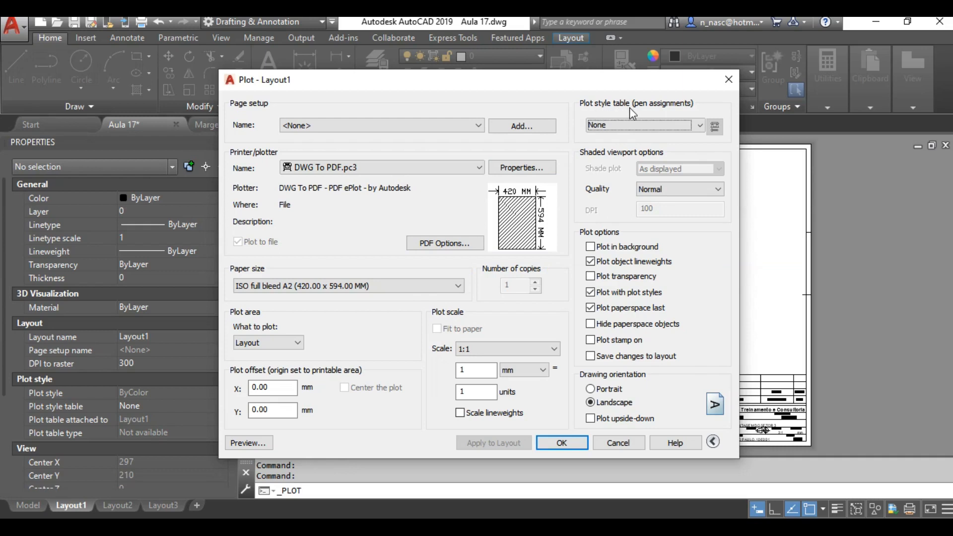
click(700, 125)
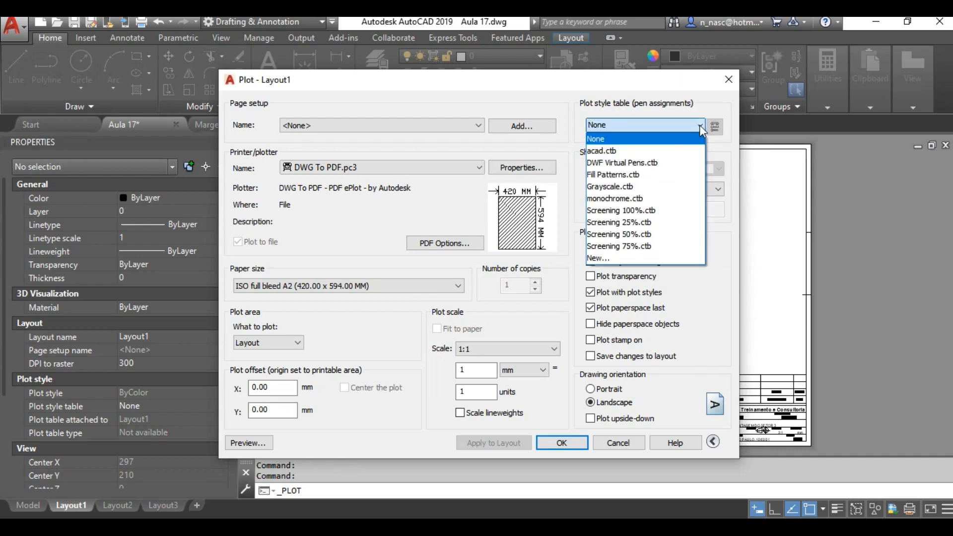
click(654, 198)
click(479, 443)
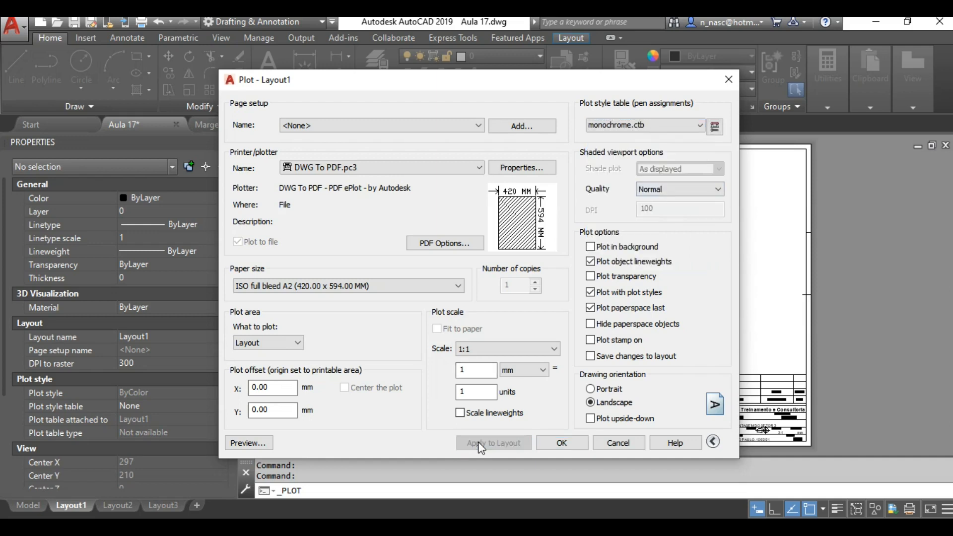
- Plot Layout1 to a monochrome PDF on the desktop, naming the file Aula 17-Layout1pb
click(550, 445)
text(pb)
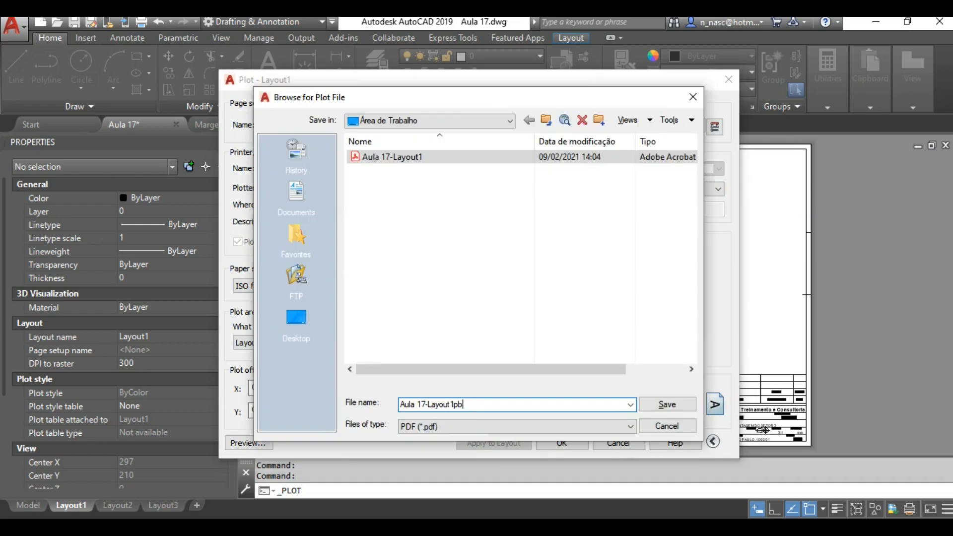
click(667, 405)
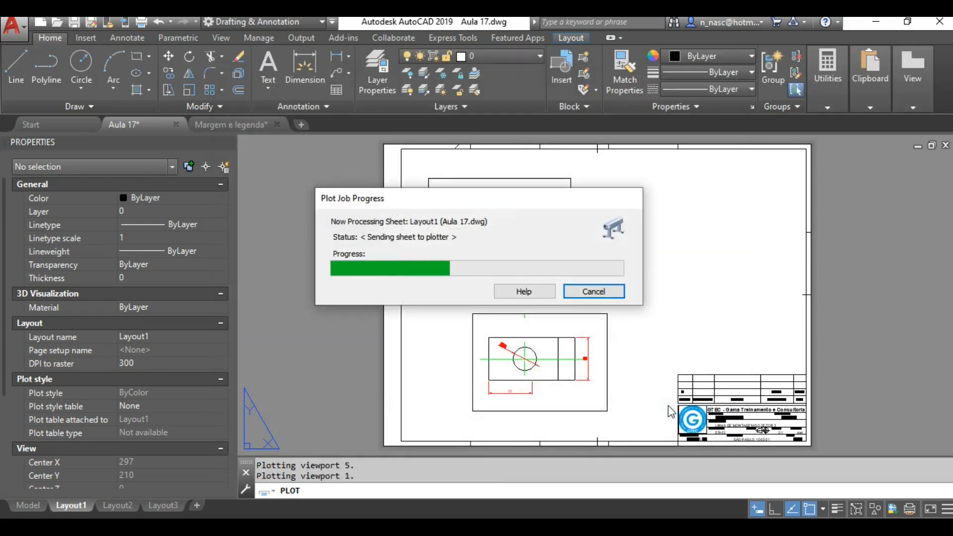
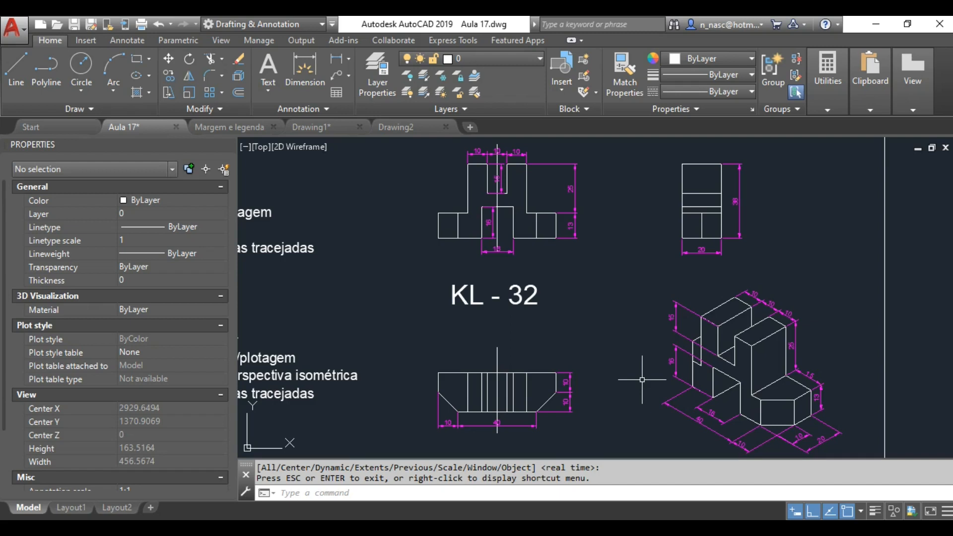
- In Drawing1, set all lines of the KL 32 views to a 0.70 mm lineweight and turn on lineweight display
click(331, 127)
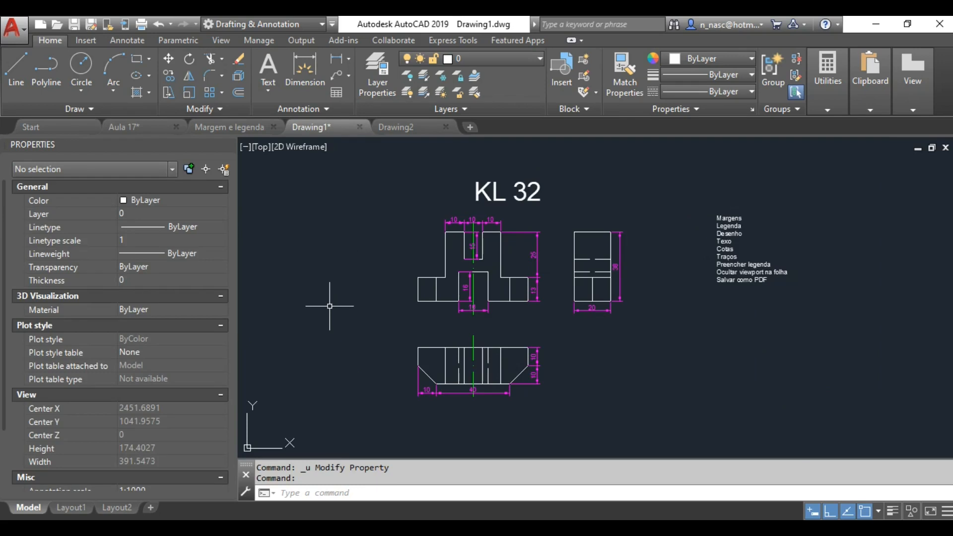
click(444, 258)
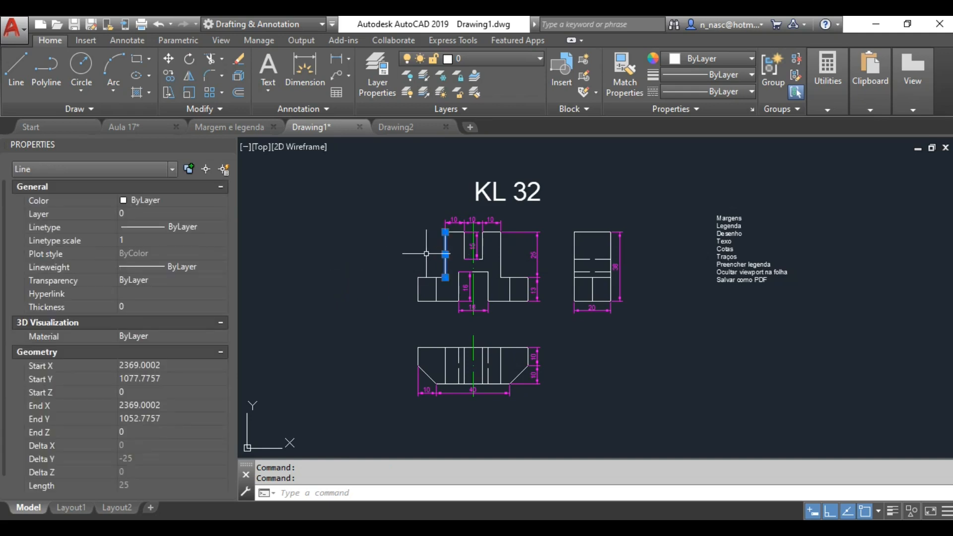
right_click(350, 238)
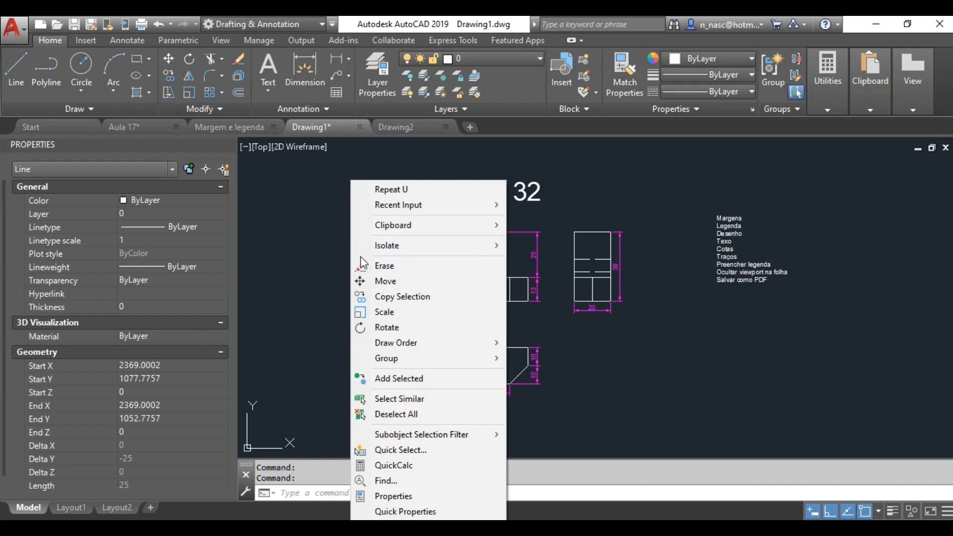
click(384, 401)
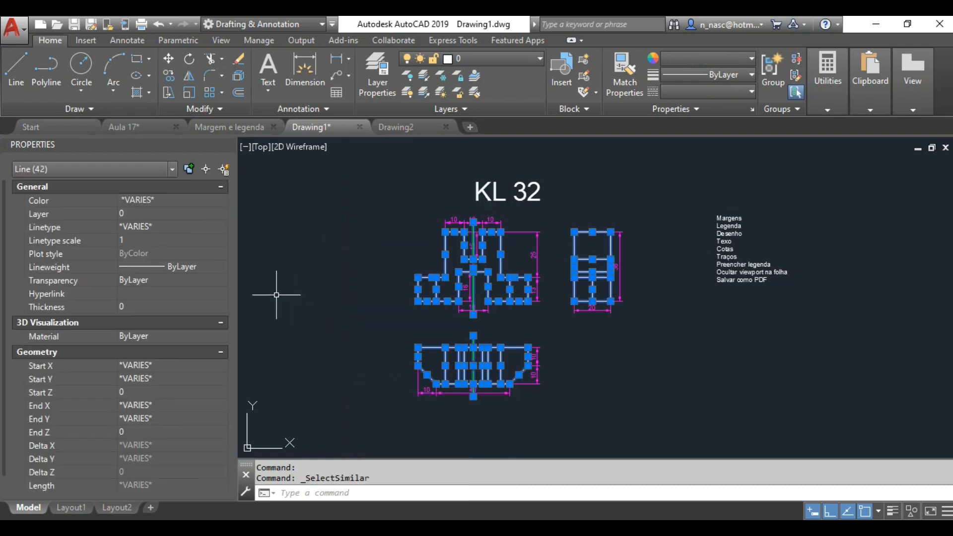
click(222, 267)
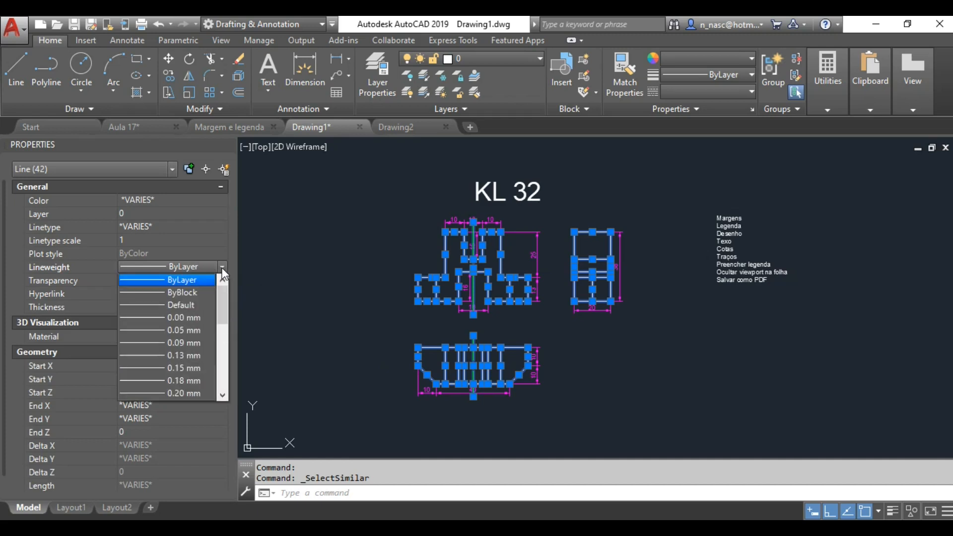
scroll(208, 309, down, 4)
click(209, 309)
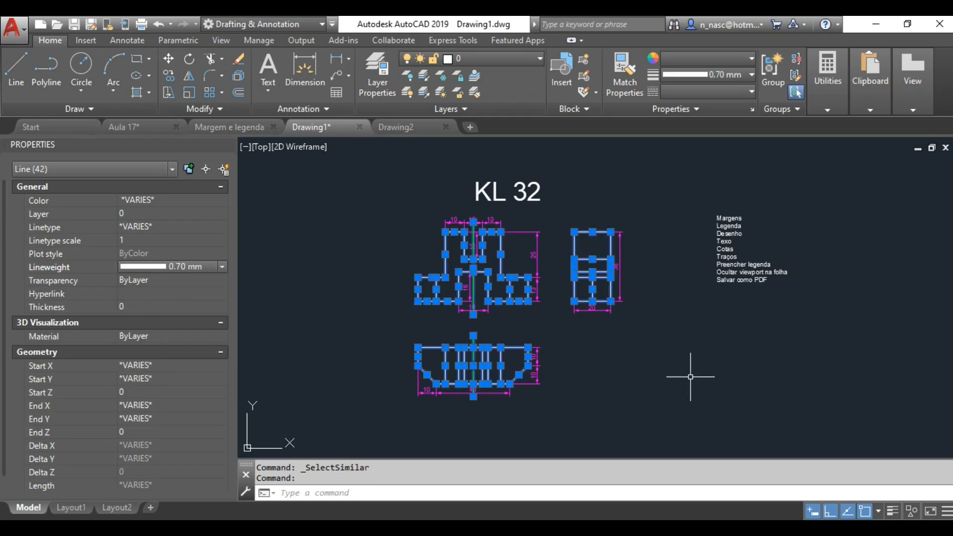
click(891, 512)
scroll(456, 273, up, 5)
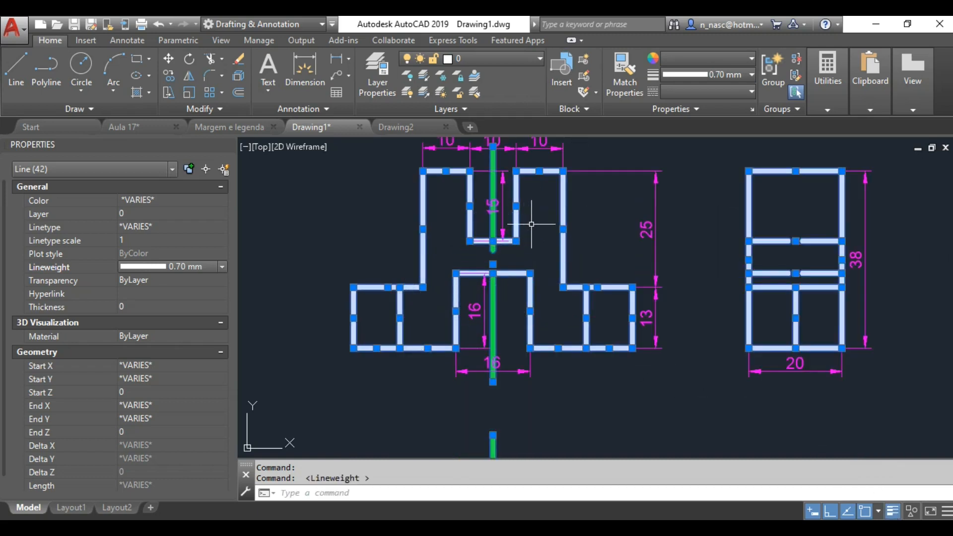
- Set the lineweight of the green centre lines and the dashed hidden lines in the side and top views to 0.35 mm
key(Escape)
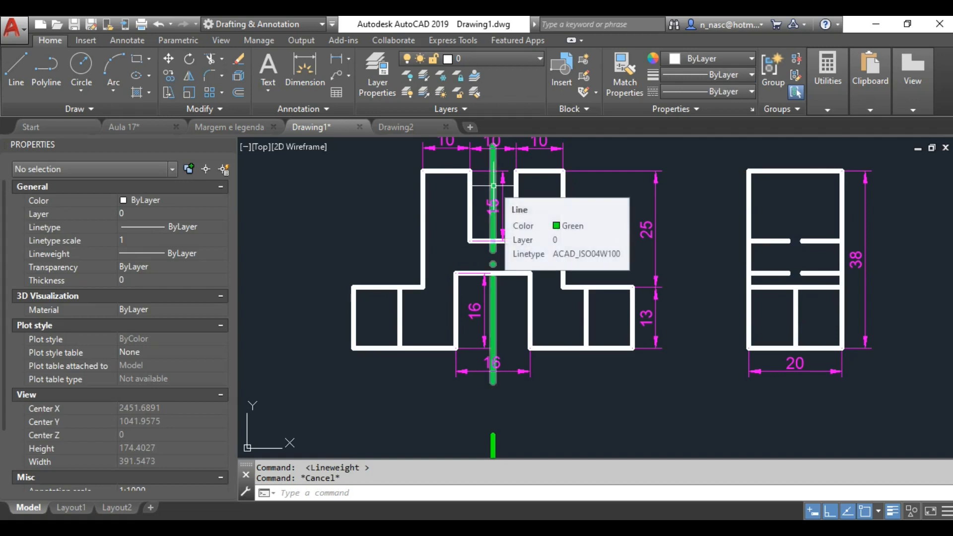
click(492, 200)
click(493, 444)
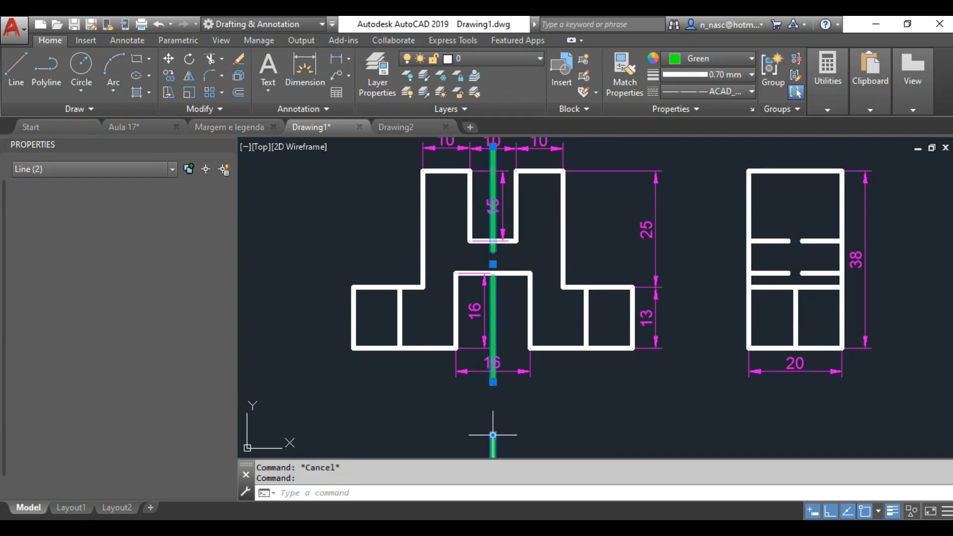
click(772, 242)
click(774, 272)
middle_drag(685, 330, 700, 155)
click(497, 321)
click(566, 323)
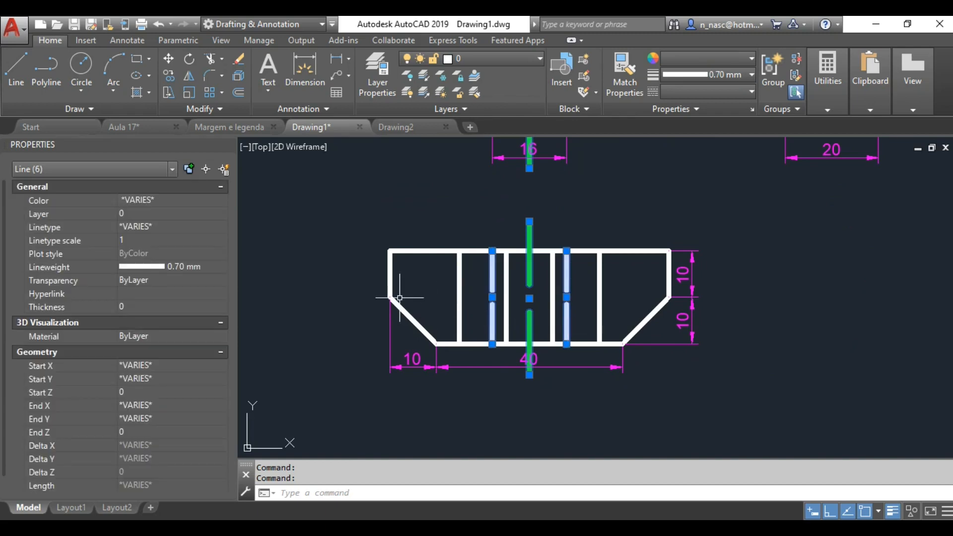
click(202, 266)
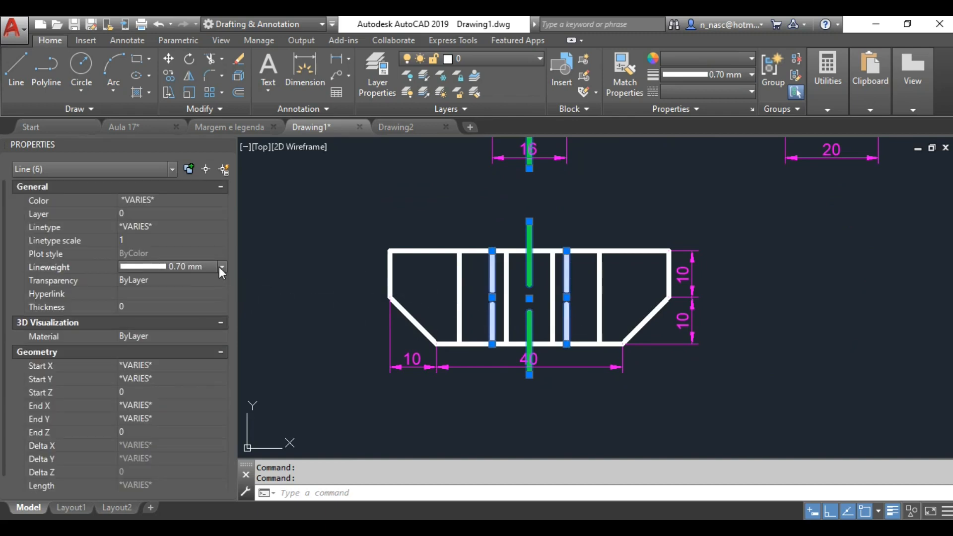
click(220, 266)
scroll(202, 327, up, 2)
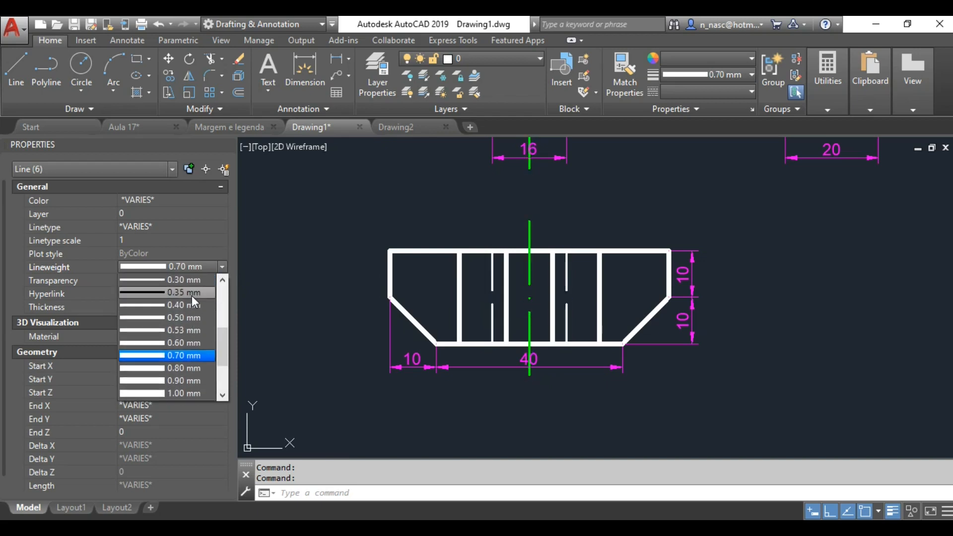
- Open Layout1 and delete its existing viewport
click(77, 507)
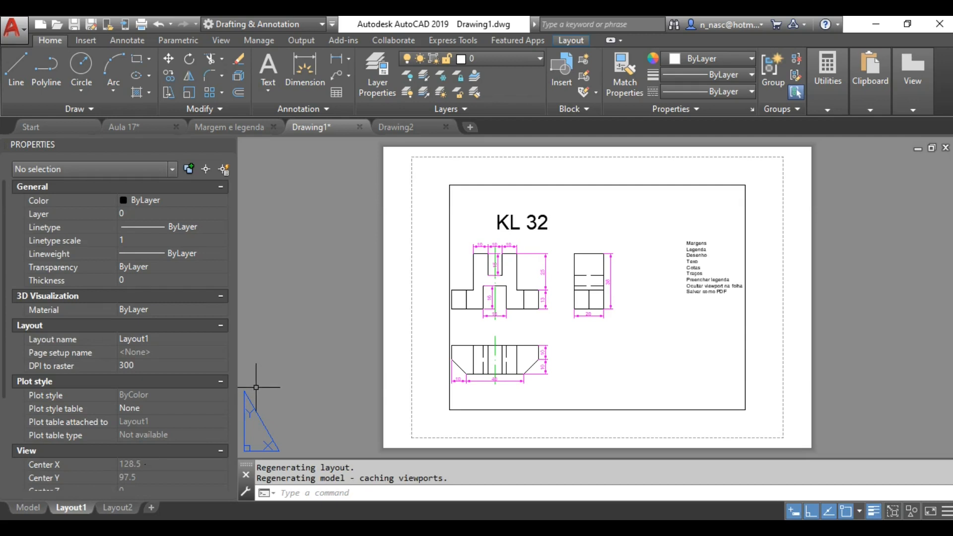
click(519, 185)
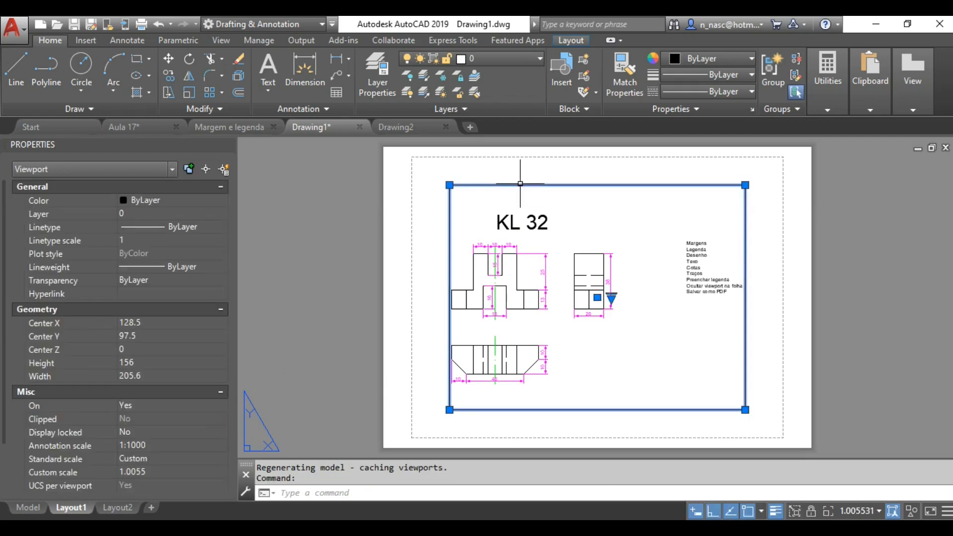
key(Delete)
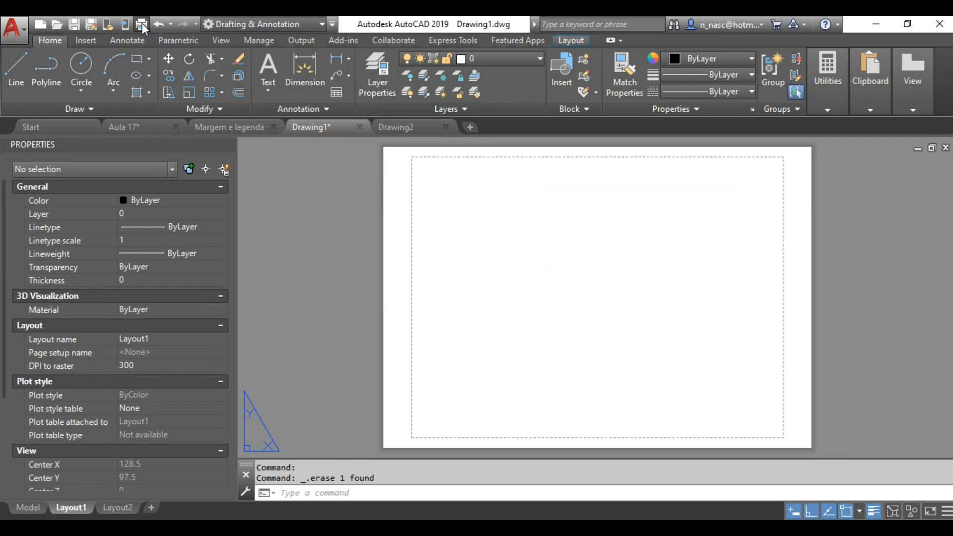
- Configure Layout1's plot settings with the Microsoft XPS Document Writer printer and A2 paper, apply them to the layout, and close without plotting
click(142, 24)
click(381, 310)
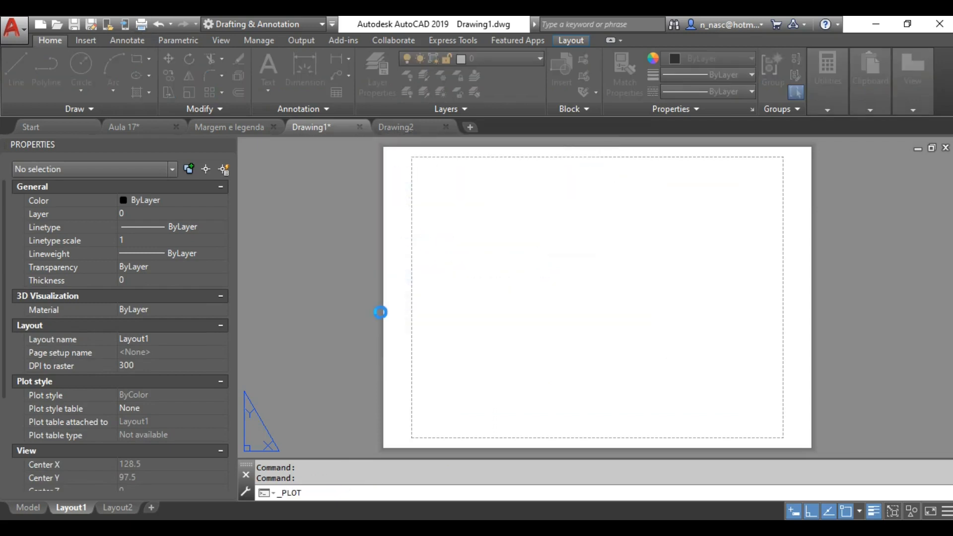
click(376, 171)
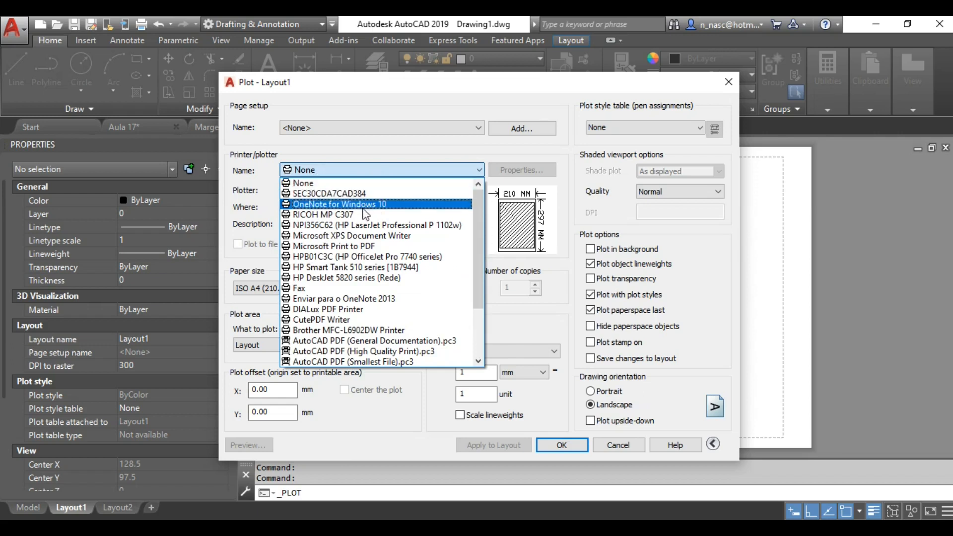
click(357, 236)
click(413, 290)
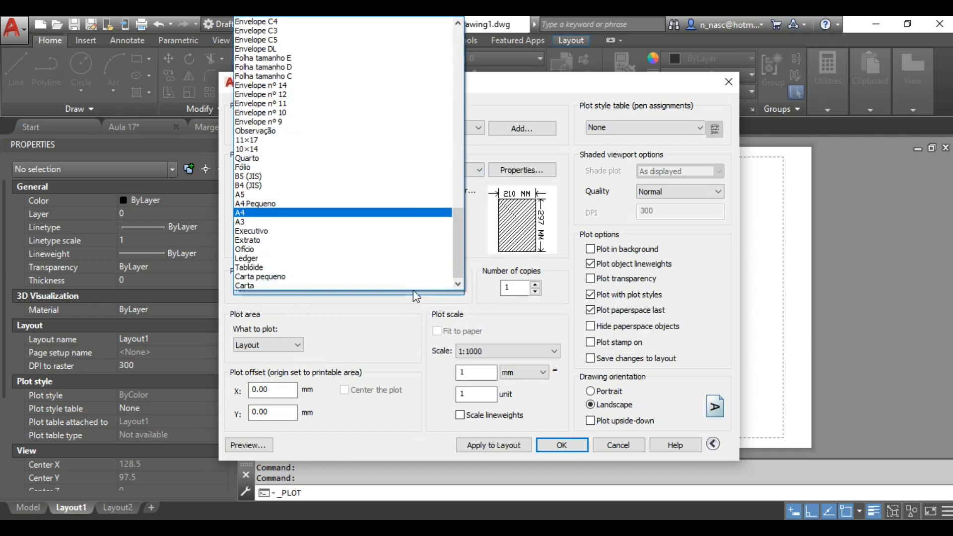
scroll(380, 215, up, 9)
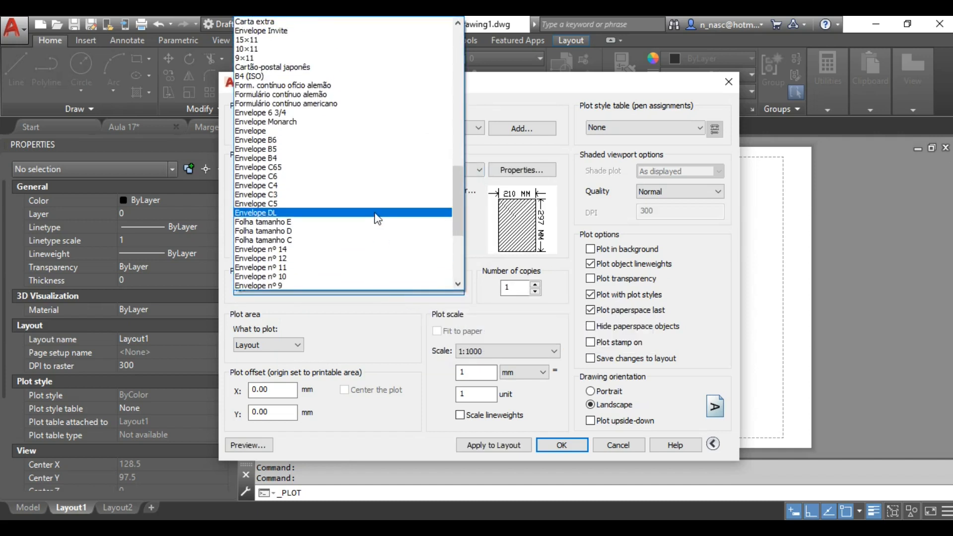
scroll(378, 219, up, 6)
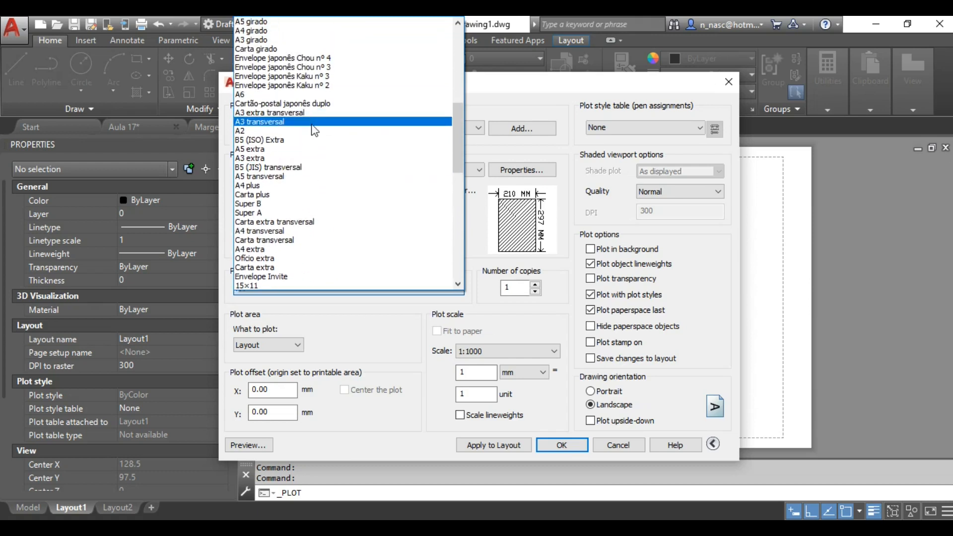
click(320, 130)
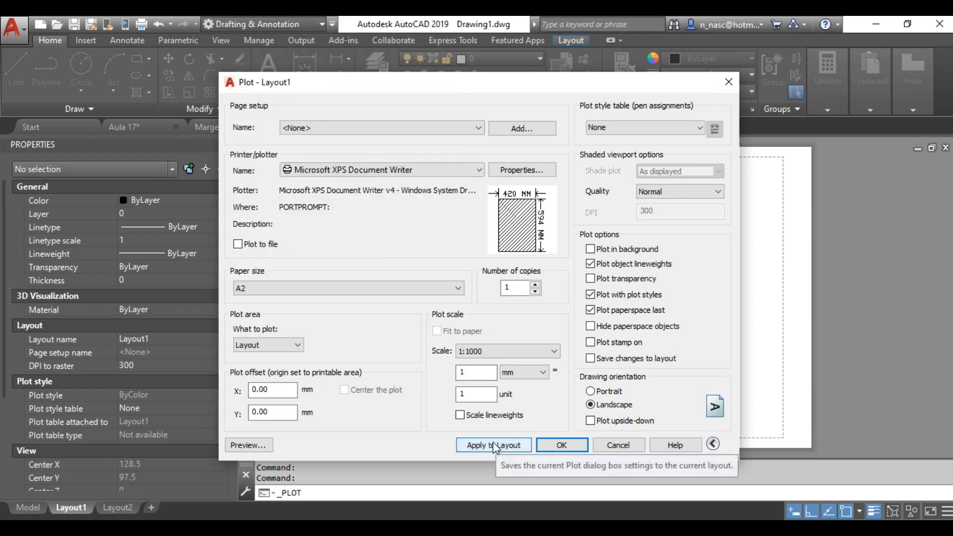
click(495, 445)
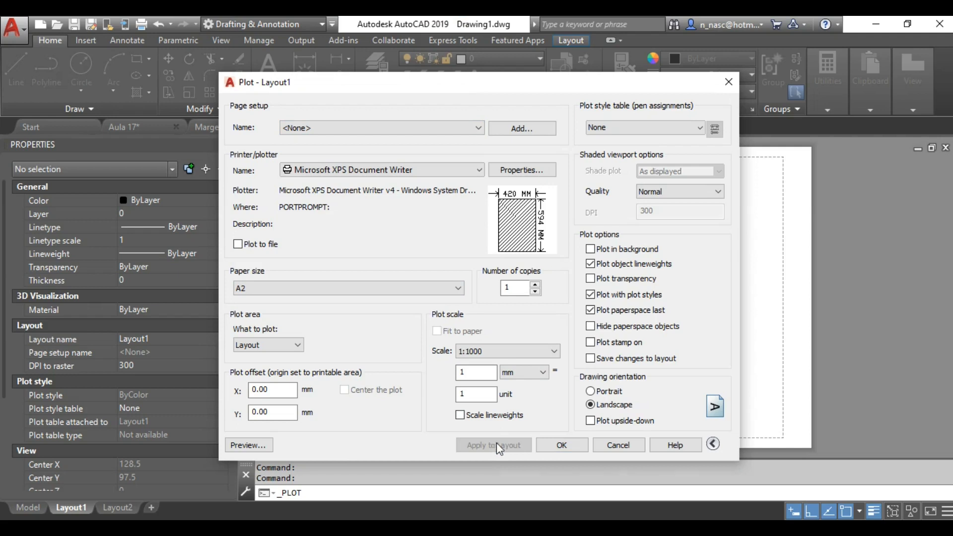
click(619, 445)
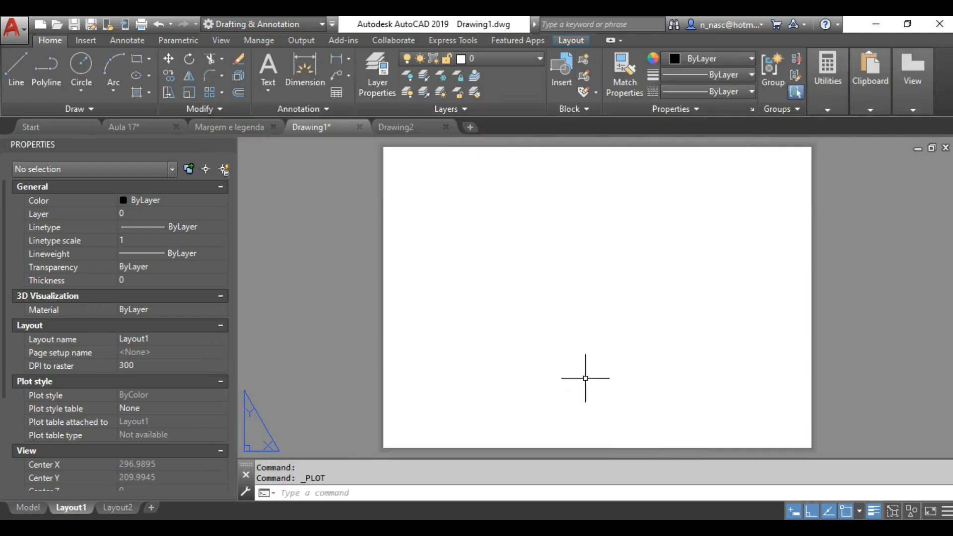
- Copy the A2 margin frame from the Margem e legenda drawing and paste it into Drawing1's Layout1 at 0,0
click(229, 127)
click(351, 256)
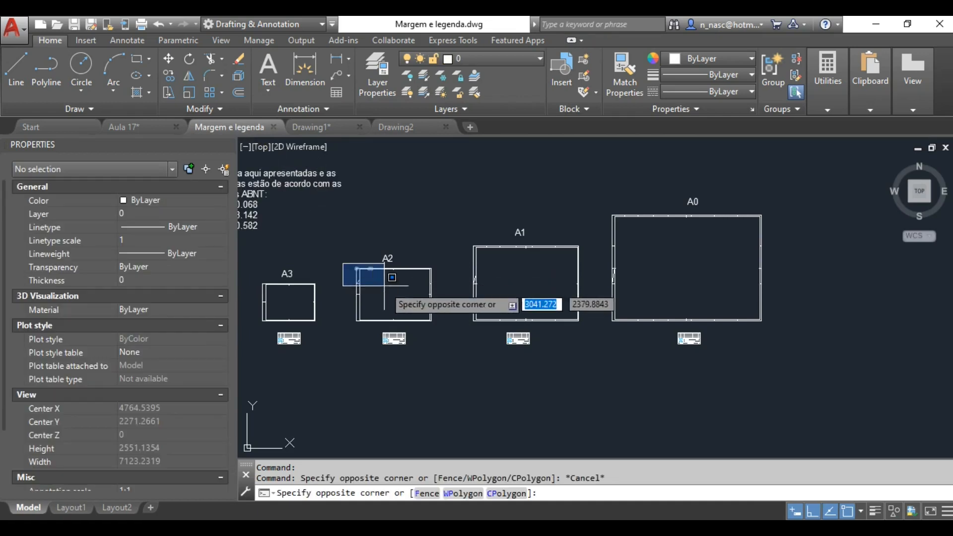
click(446, 324)
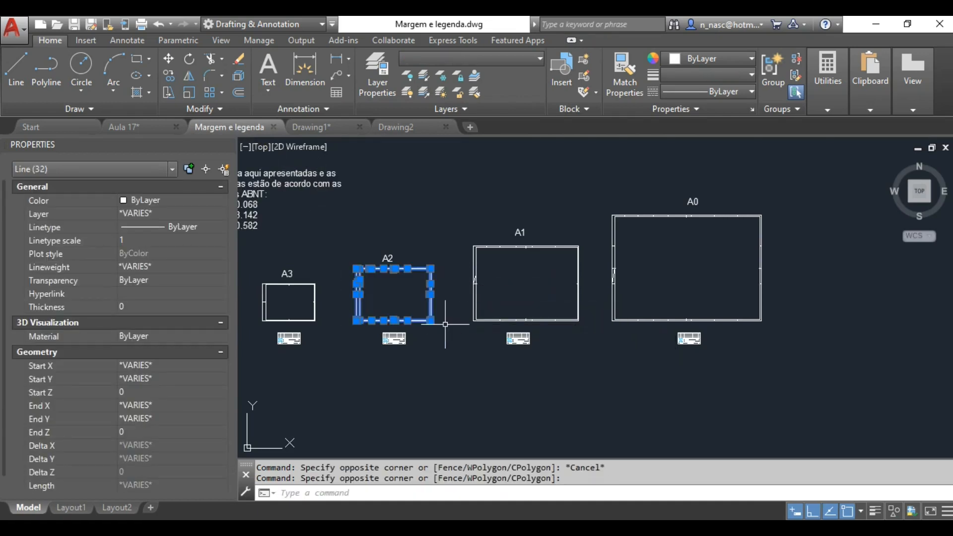
key(ctrl+c)
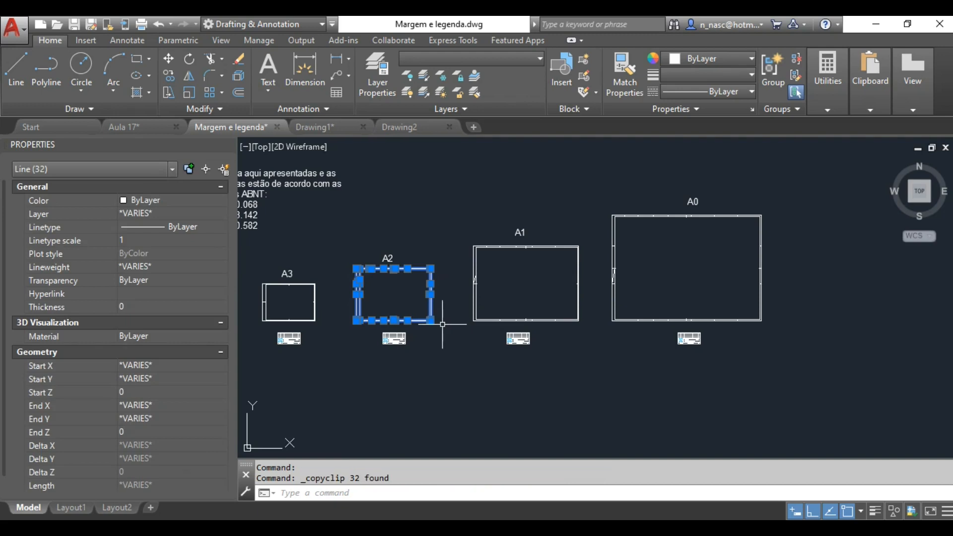
click(326, 129)
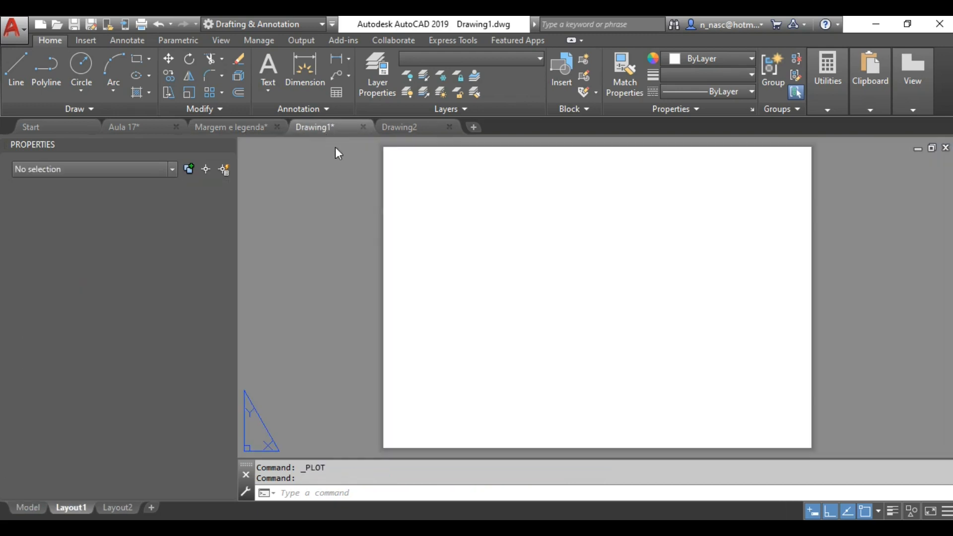
key(ctrl+v)
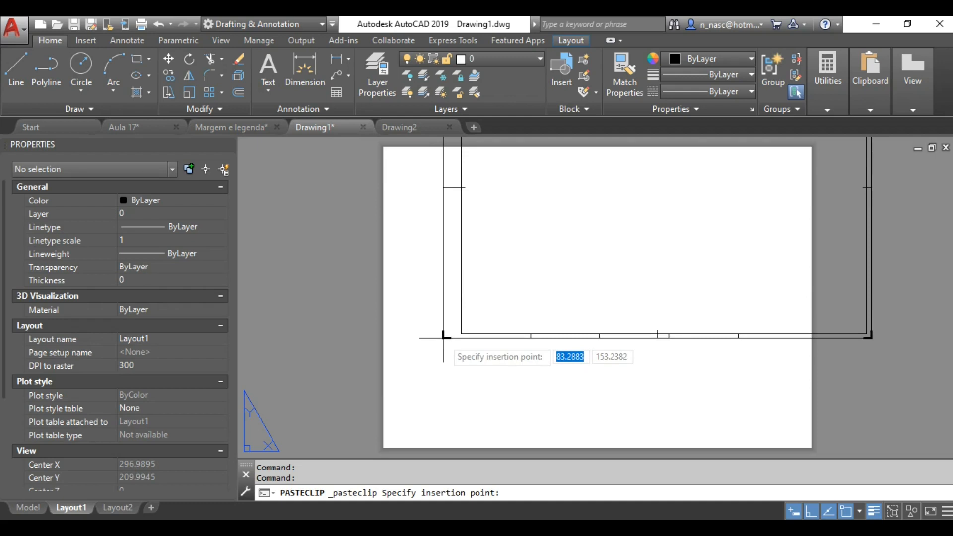
text(0)
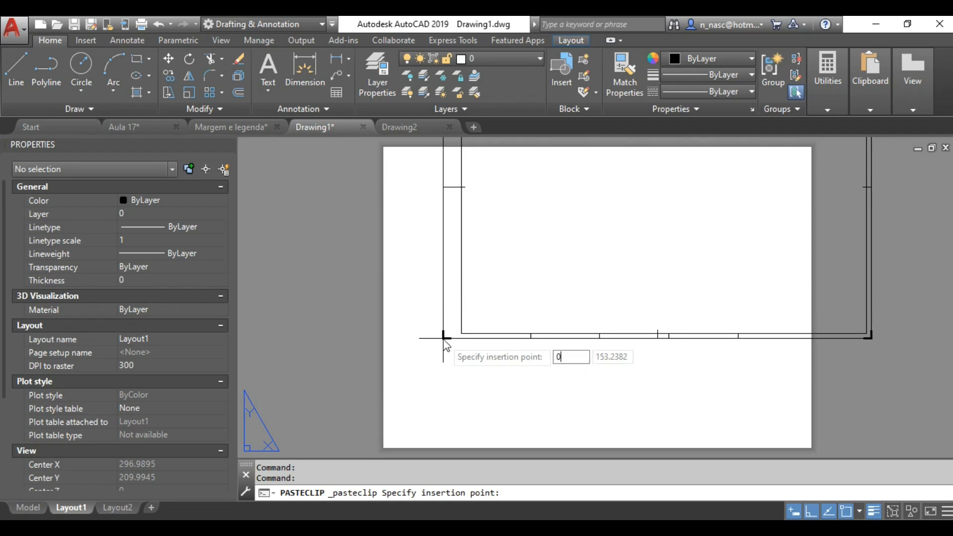
key(Tab)
text(0)
key(Return)
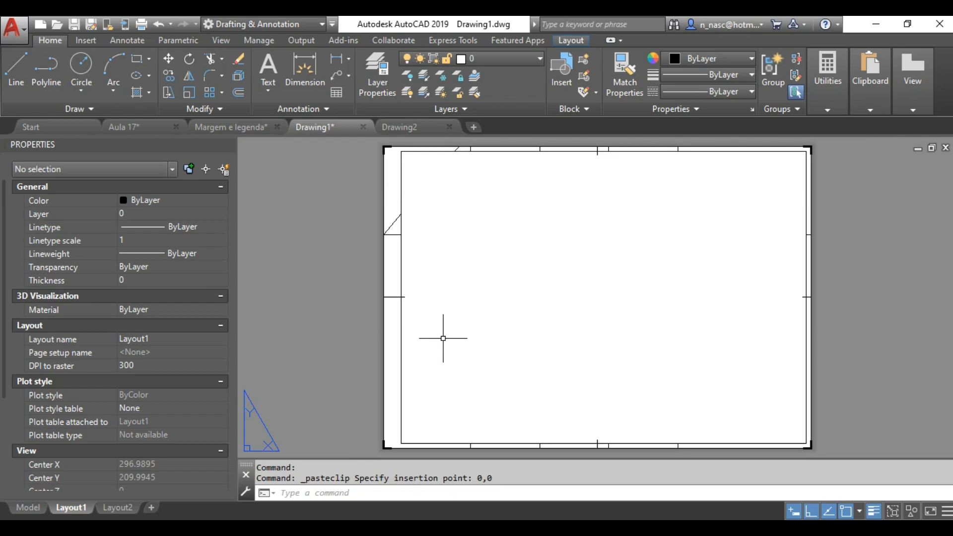
- Copy the title block below the A2 frame in Margem e legenda and paste it into the lower-right corner of Layout1's frame
click(247, 131)
click(376, 326)
click(424, 359)
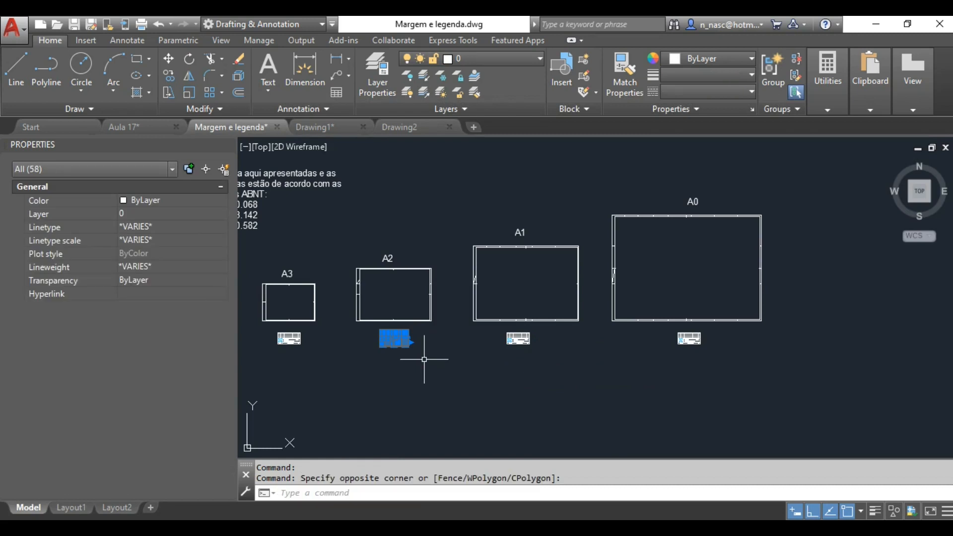
key(ctrl+c)
click(326, 126)
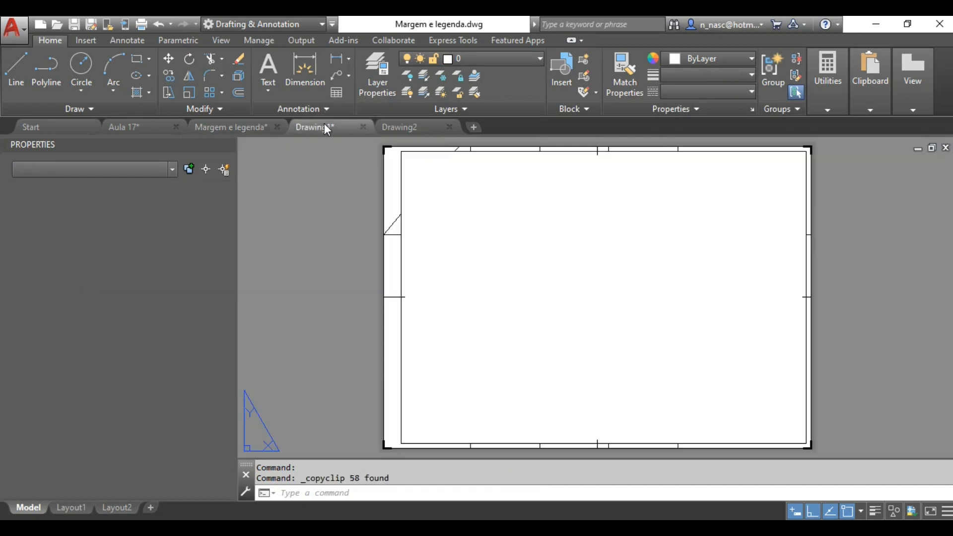
key(ctrl+v)
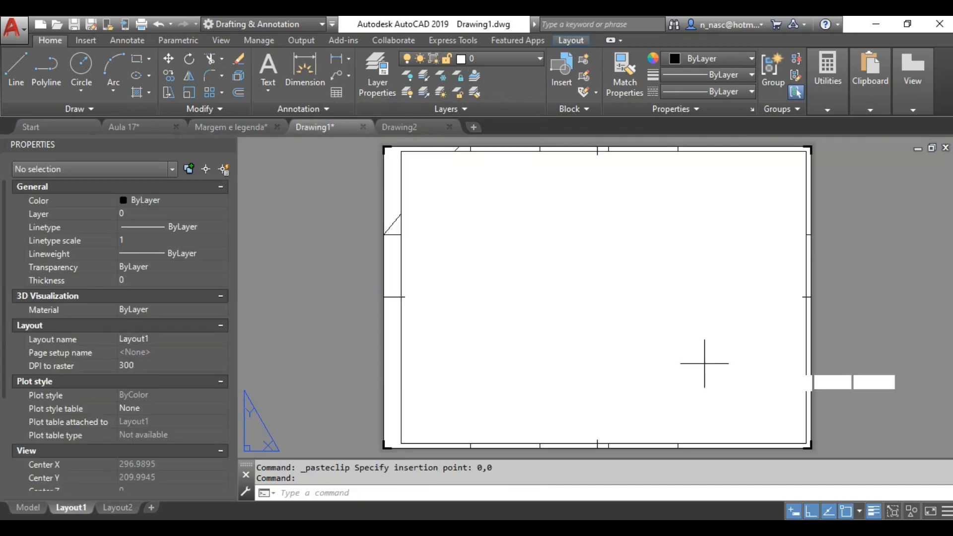
scroll(710, 441, up, 2)
scroll(710, 441, up, 4)
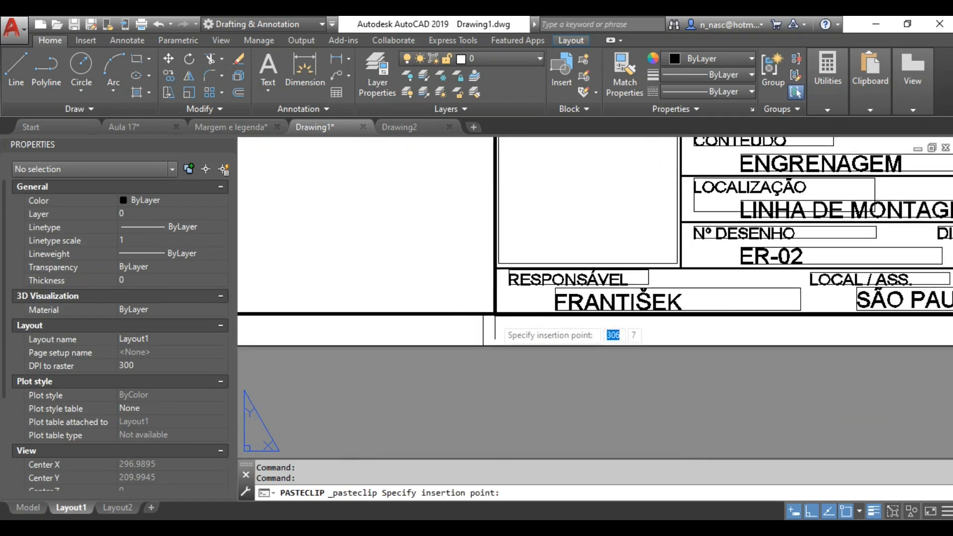
click(484, 312)
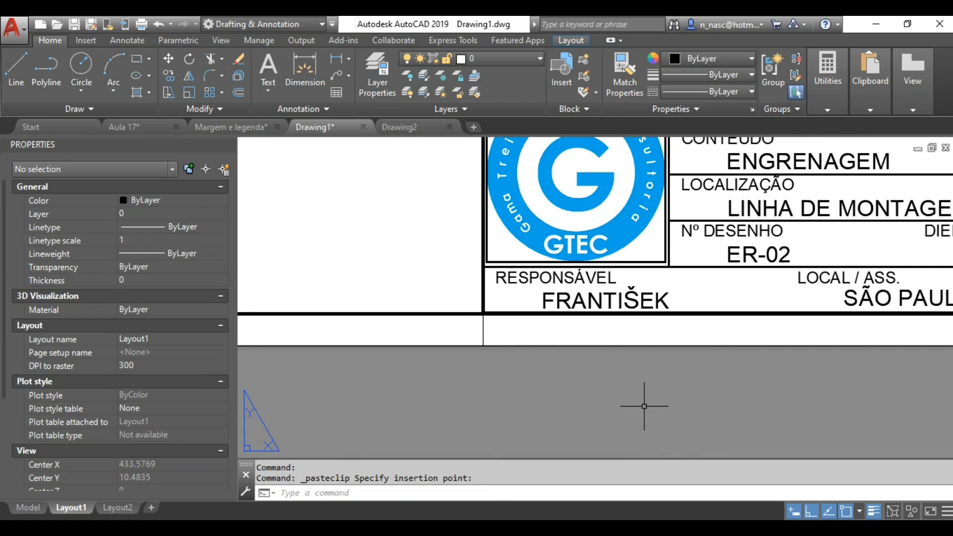
- Turn off lineweight display in Layout1
click(874, 511)
scroll(730, 395, down, 6)
scroll(656, 352, down, 2)
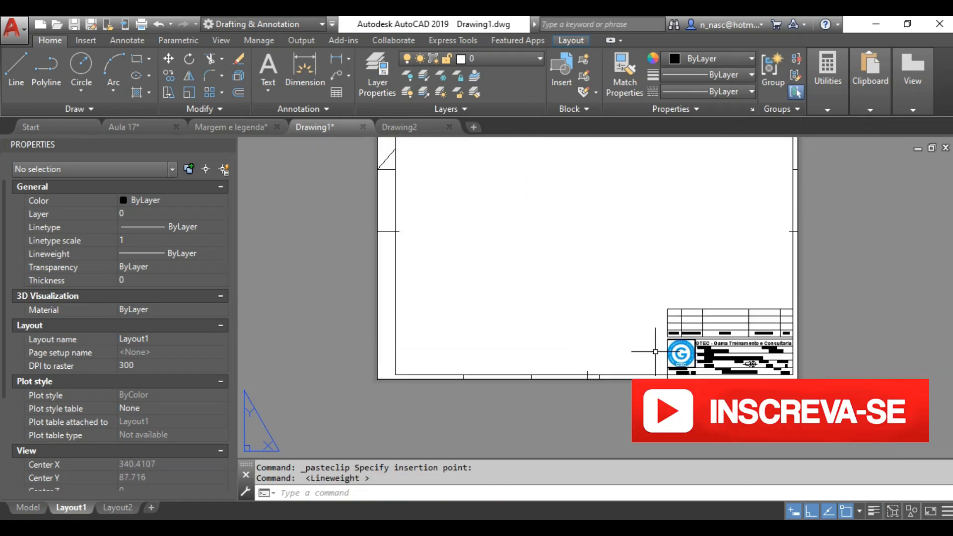
scroll(618, 320, down, 2)
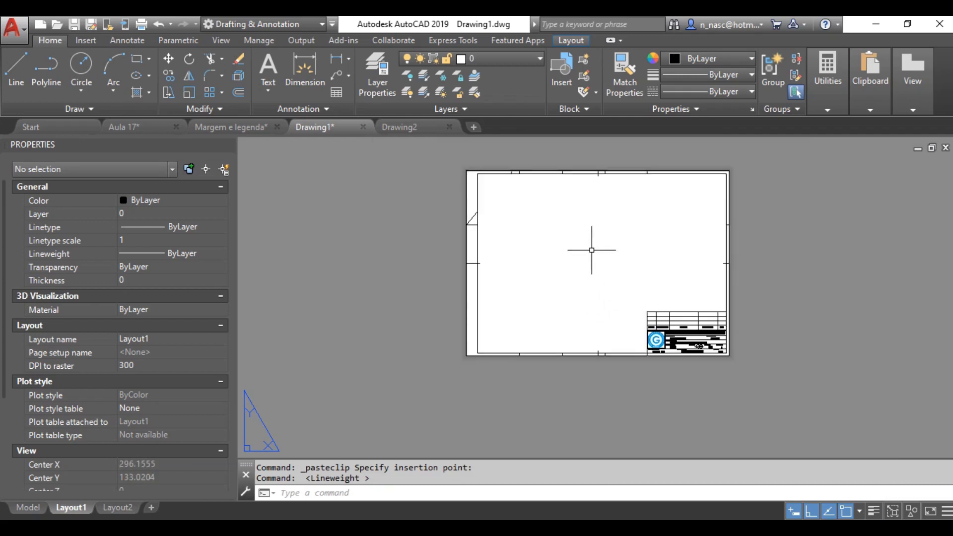
- Create a rectangular viewport from the frame's inner upper-left corner to the lower-left corner of the title block
click(570, 42)
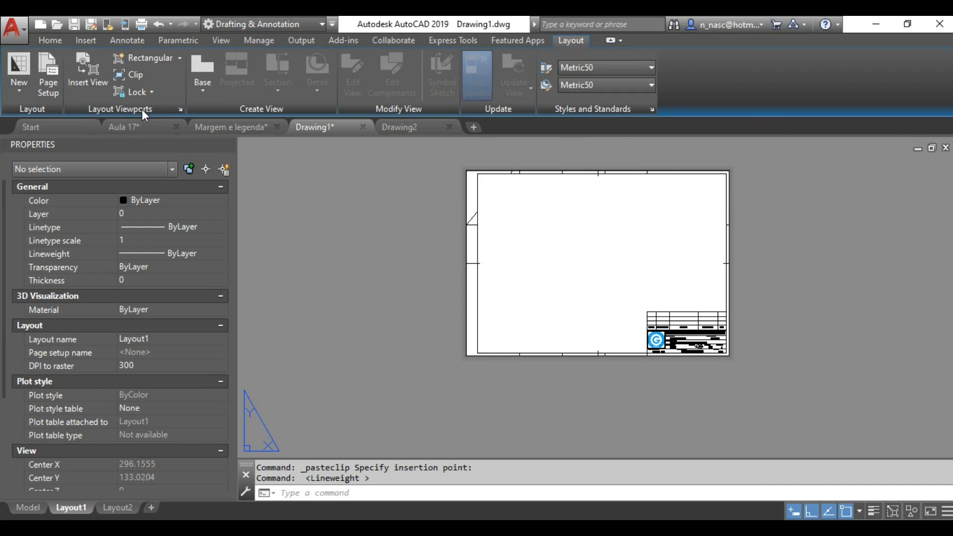
click(165, 57)
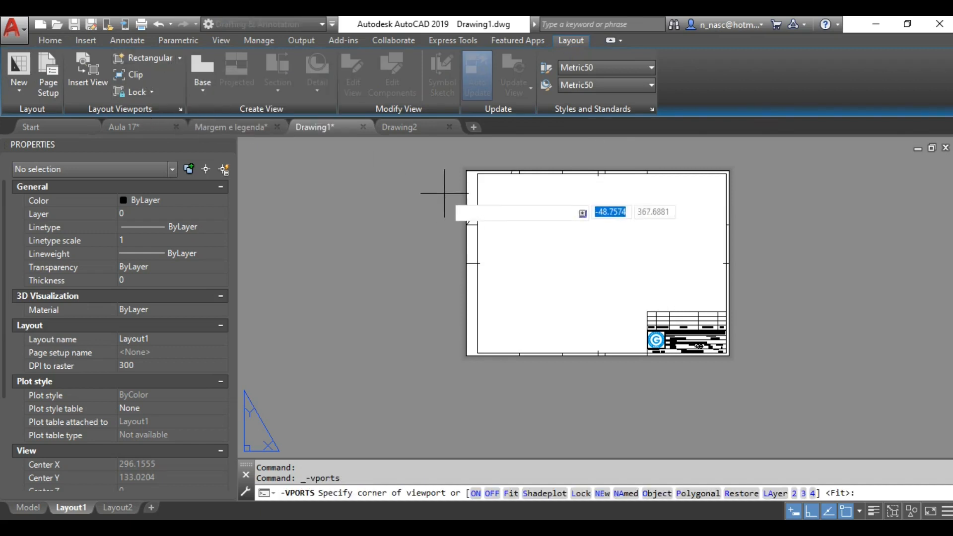
click(478, 174)
scroll(648, 372, up, 6)
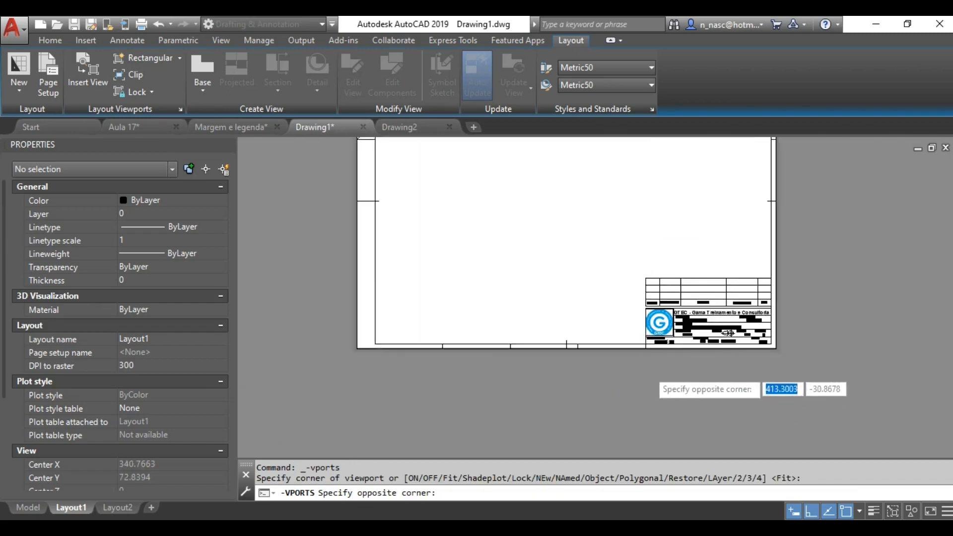
click(637, 318)
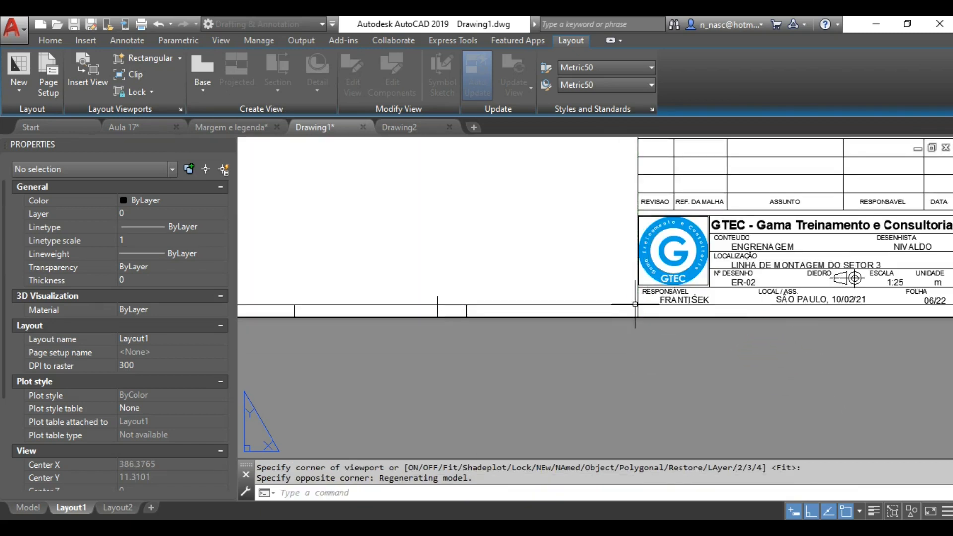
scroll(630, 259, down, 4)
middle_drag(547, 213, 637, 419)
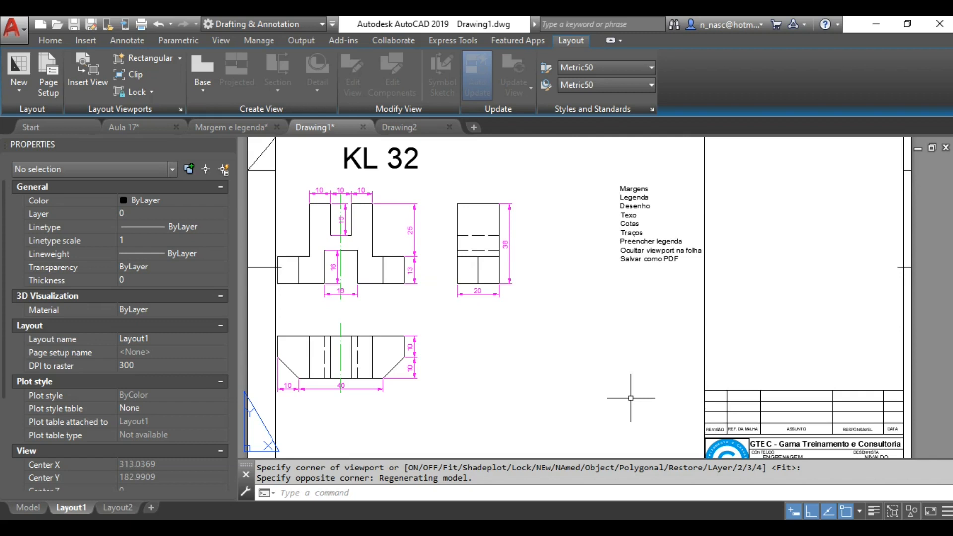
- Set the scale of the new viewport in Layout1 to 1:500
click(705, 314)
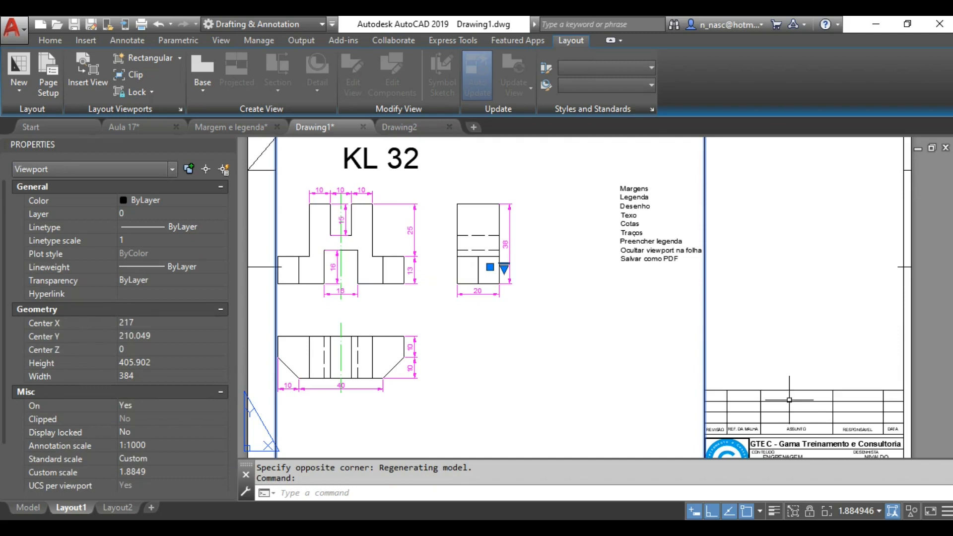
click(879, 511)
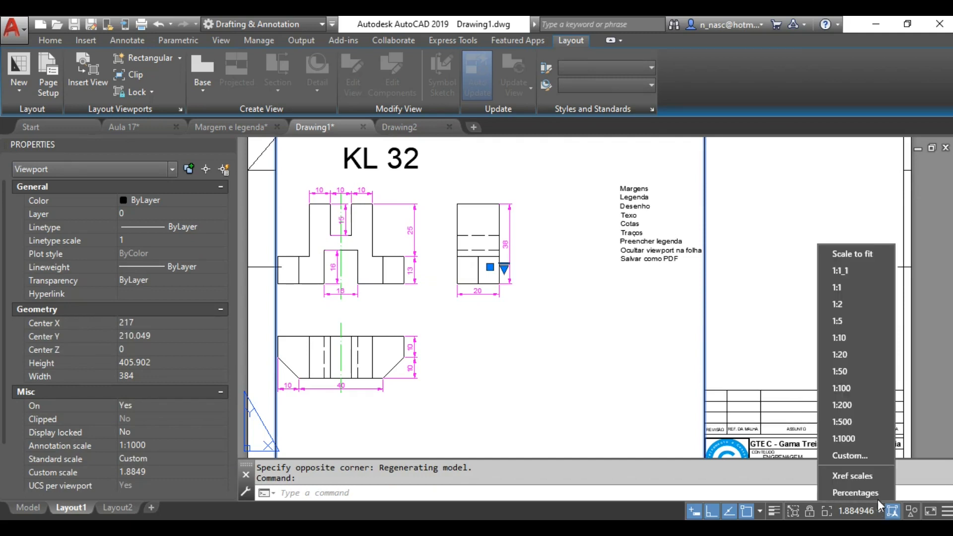
click(838, 321)
click(880, 510)
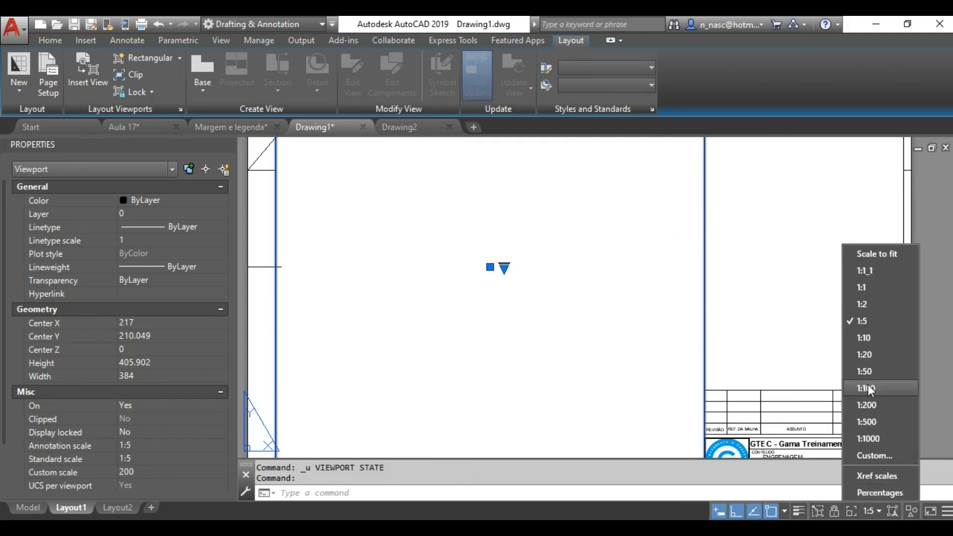
click(869, 388)
click(879, 512)
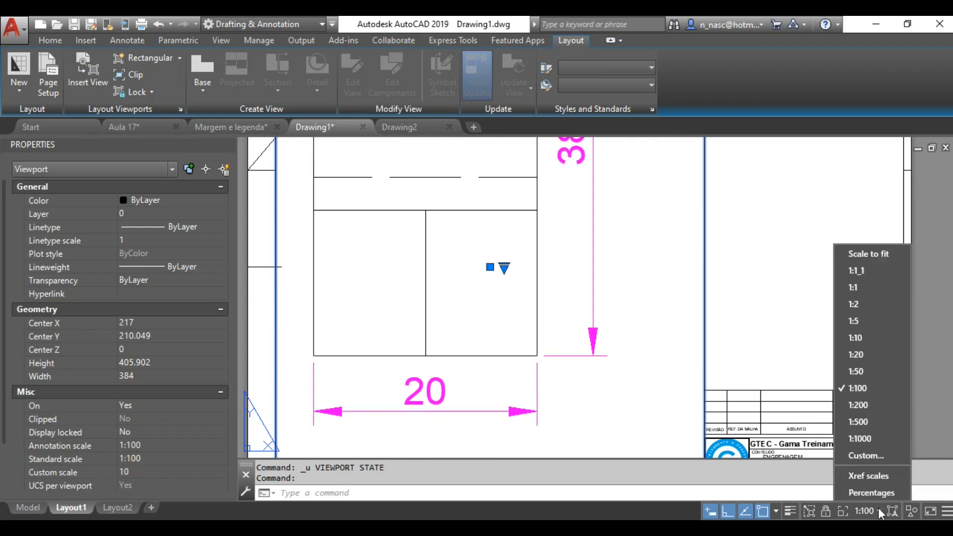
click(860, 423)
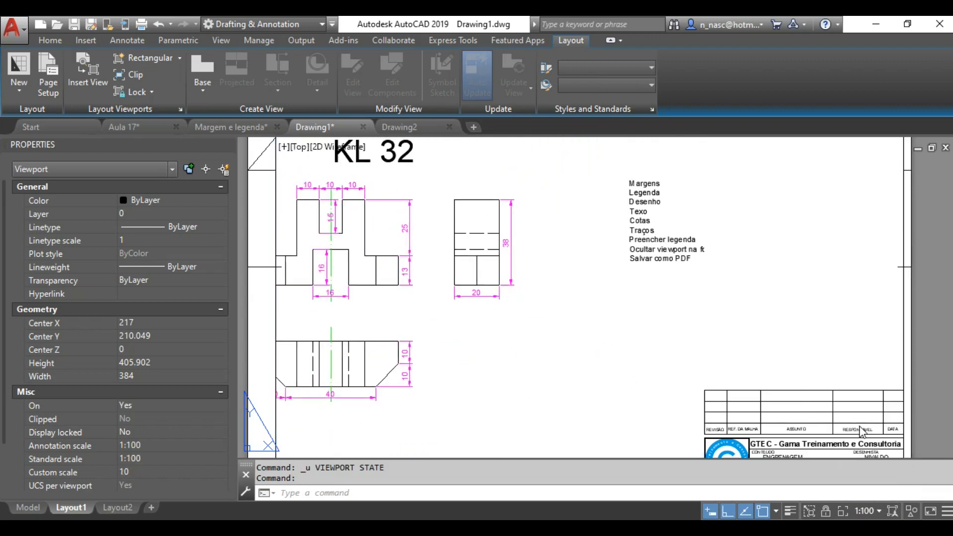
- Shift the part views inside the viewport so they sit fully within its frame, and return to paper space
double_click(521, 343)
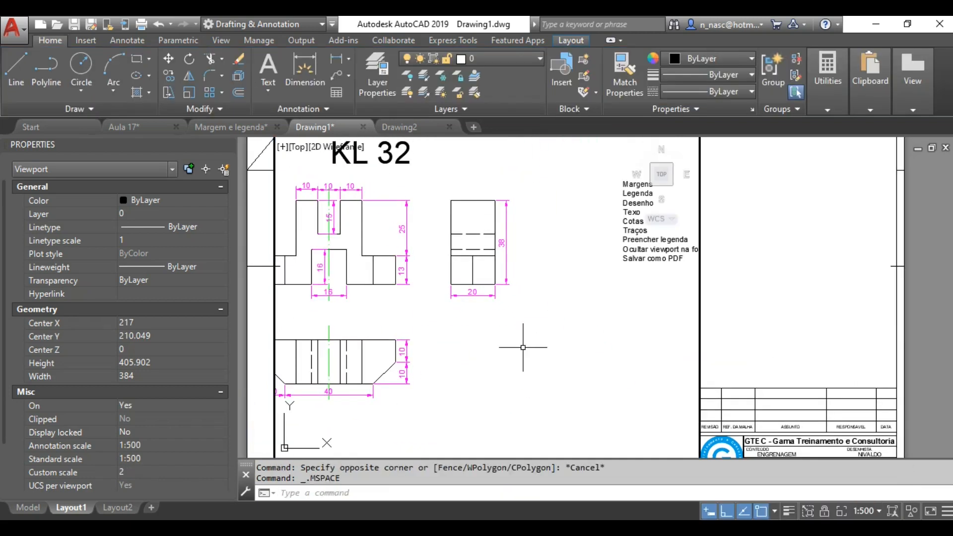
middle_drag(473, 329, 560, 323)
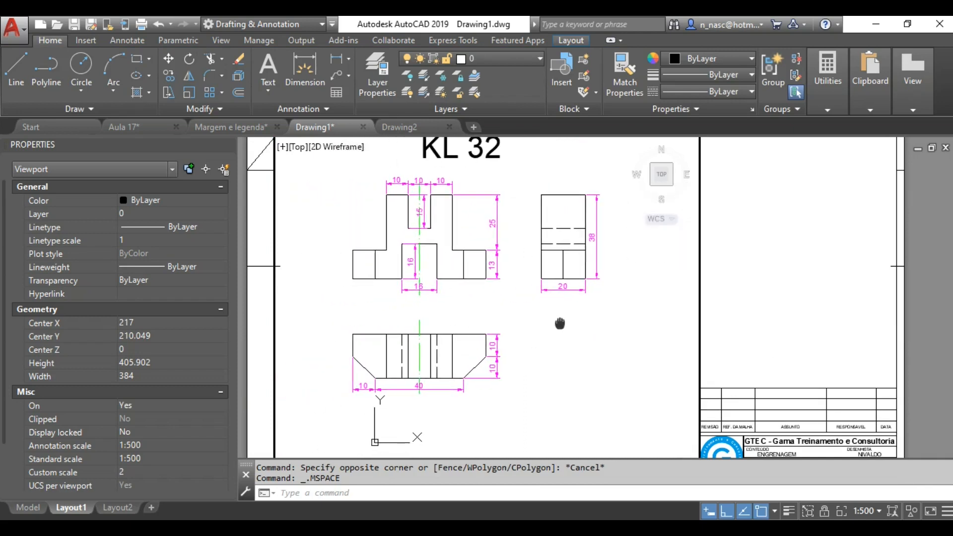
double_click(798, 303)
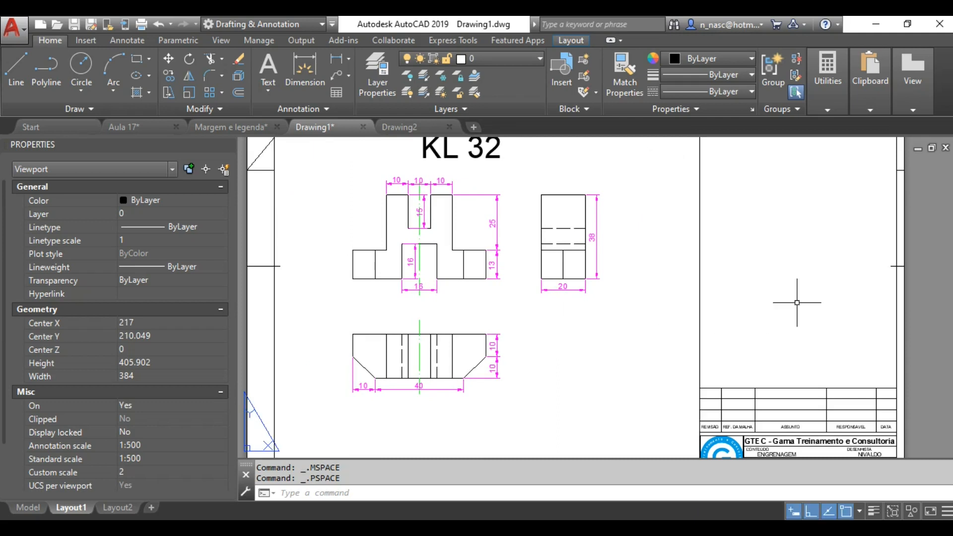
scroll(797, 303, down, 3)
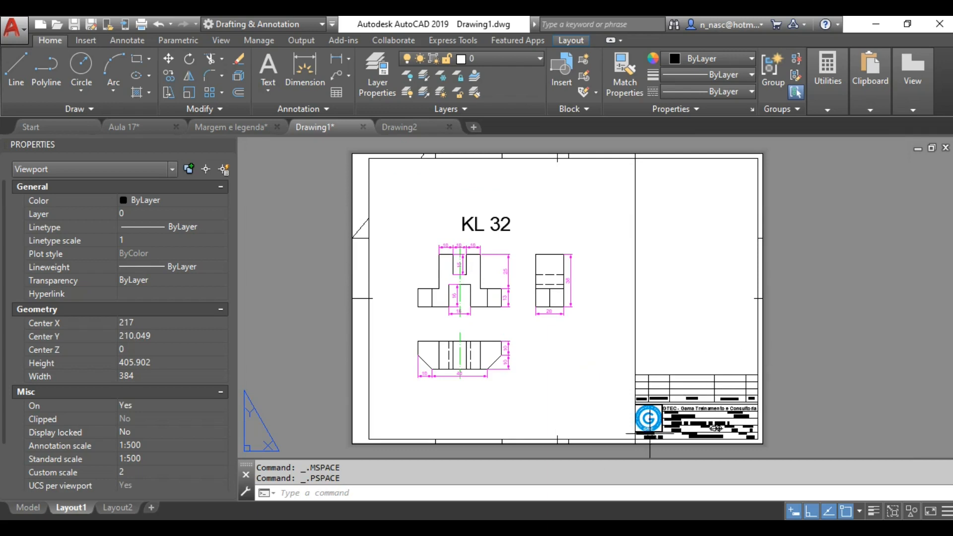
- In model space, set the KL 32 title's text height to 5, calculated with QuickCalc as 10*500/1000
click(26, 509)
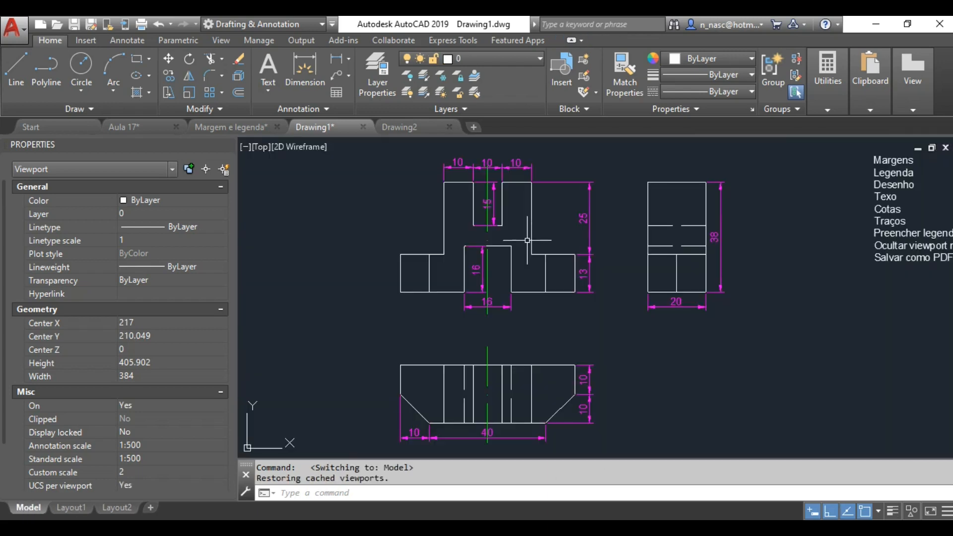
middle_drag(524, 233, 530, 302)
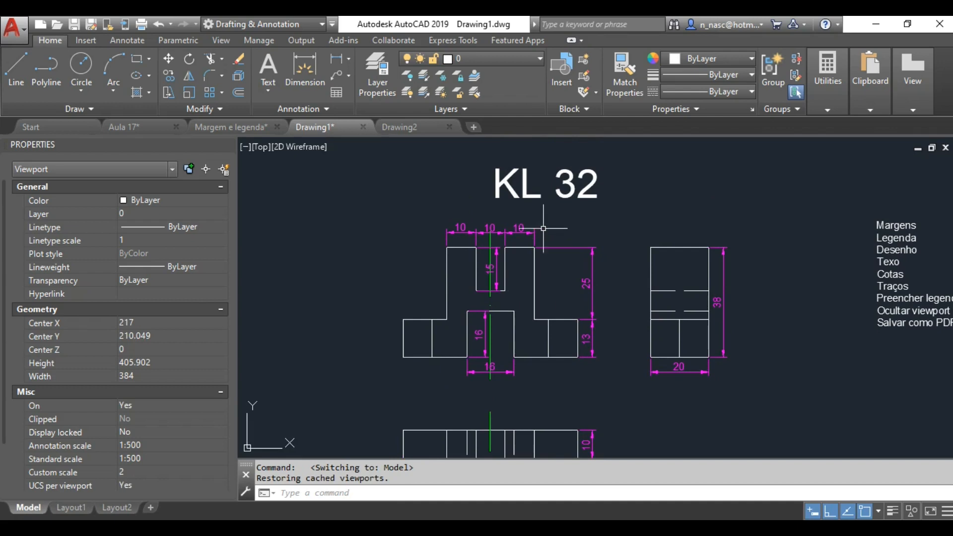
key(Escape)
click(591, 198)
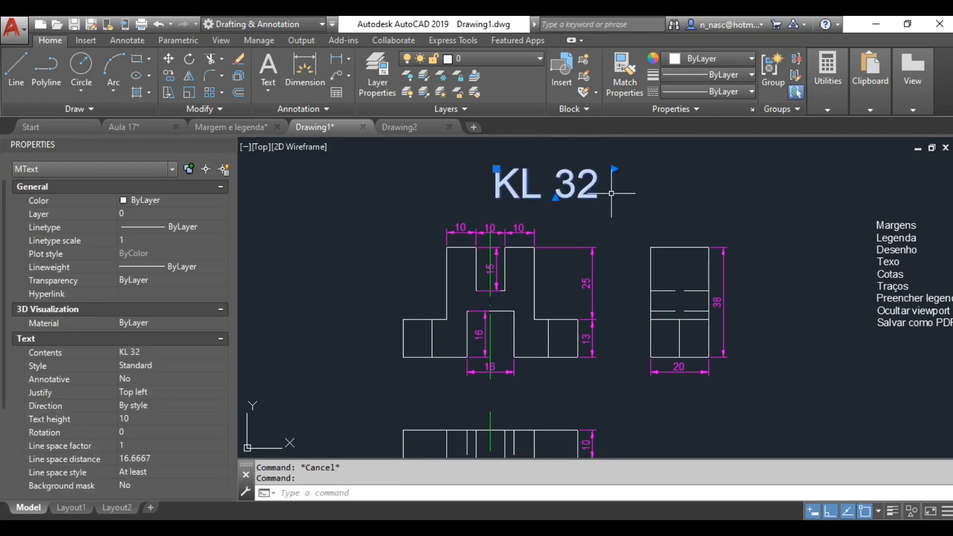
click(147, 419)
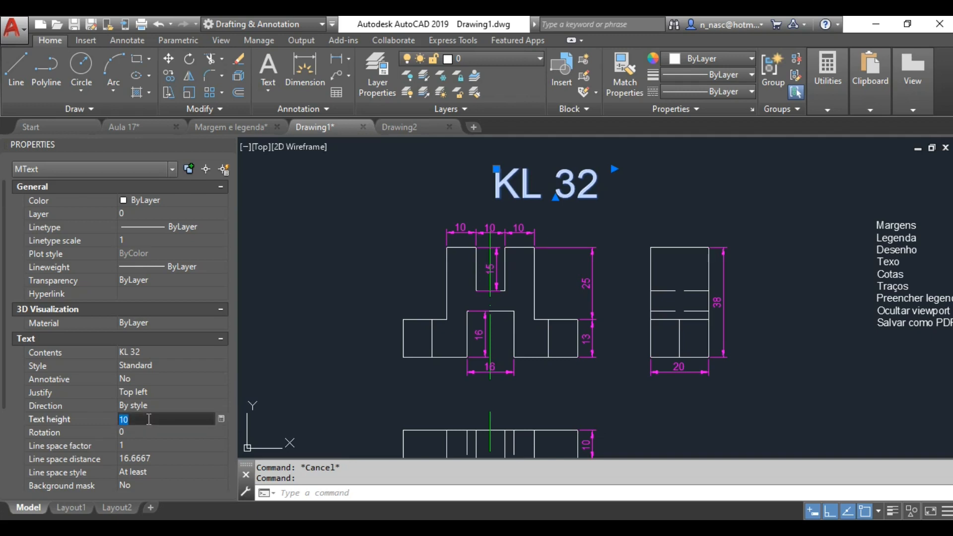
click(220, 419)
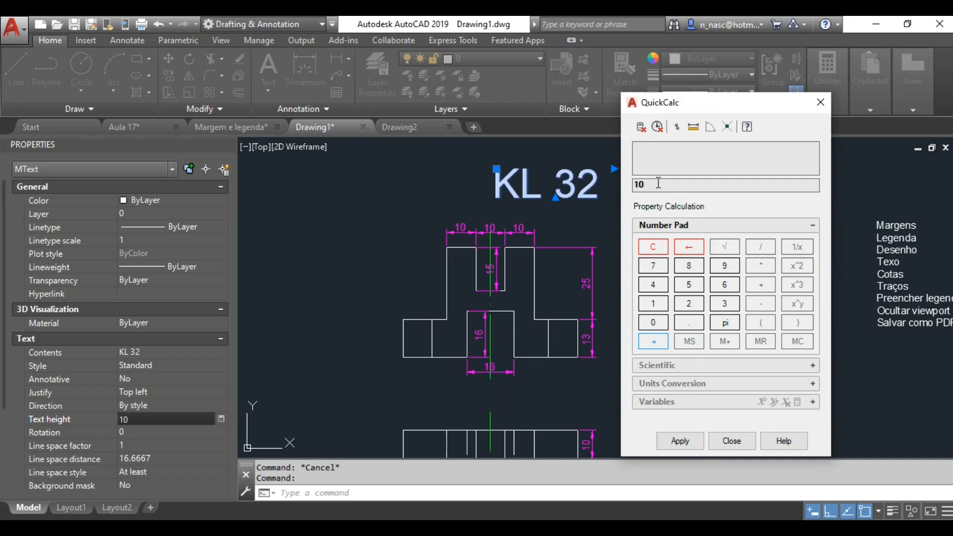
text(*)
text(50))
text(/)
text(1000)
key(Return)
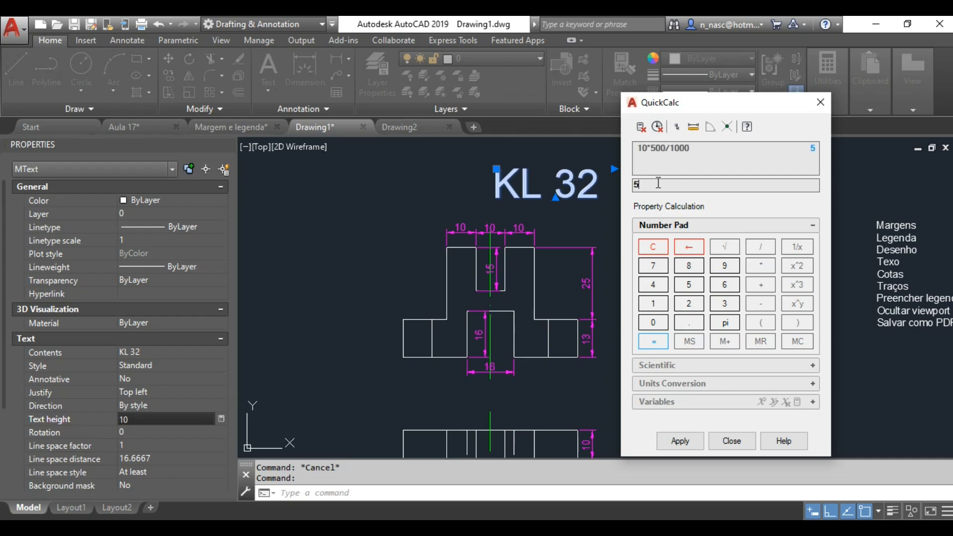
click(689, 446)
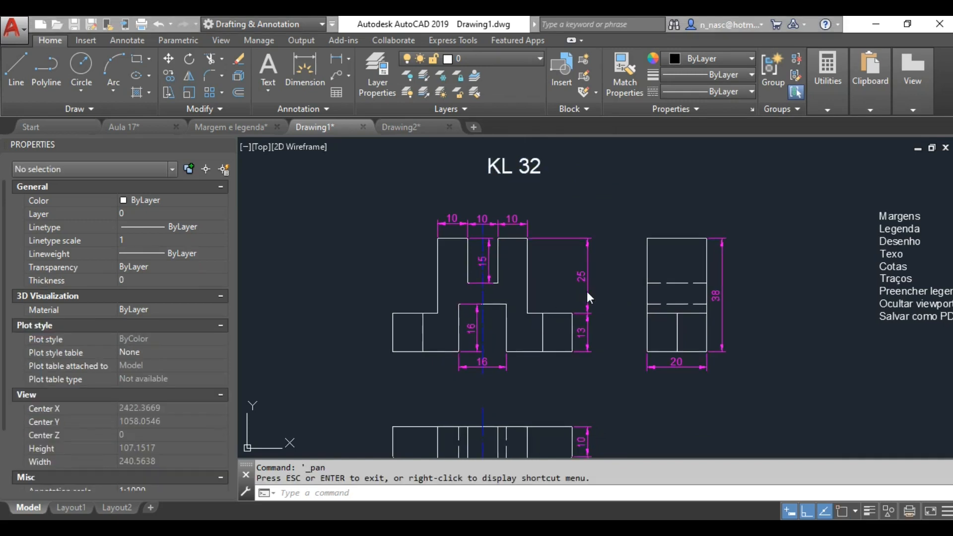
- Select all similar rotated dimensions and set their text height to 1.75, calculated with QuickCalc as 3.5*500/1000
click(588, 263)
right_click(615, 214)
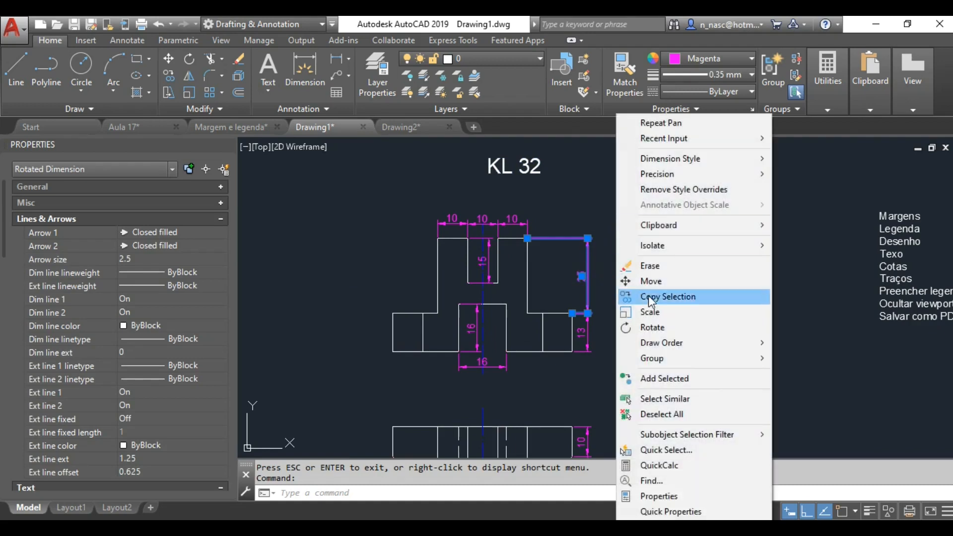
click(655, 402)
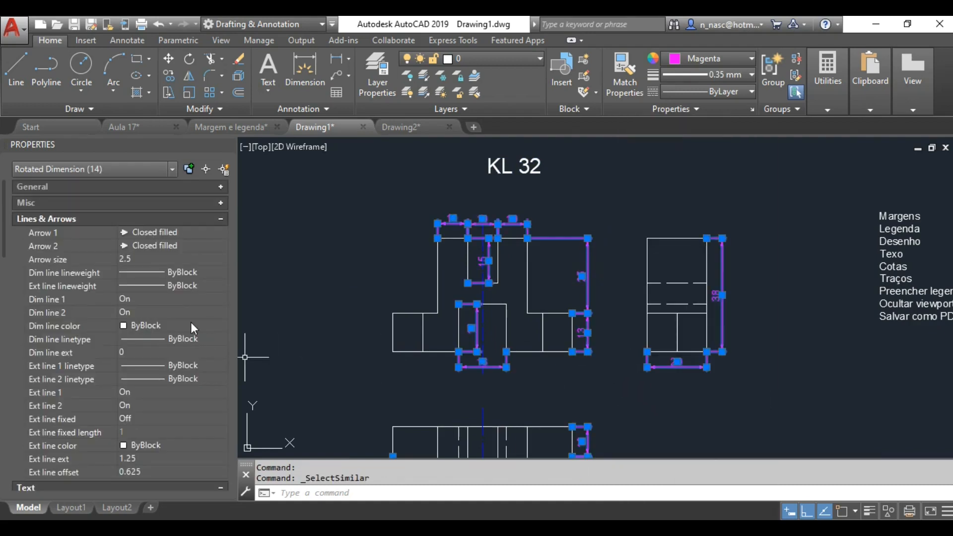
scroll(191, 323, down, 5)
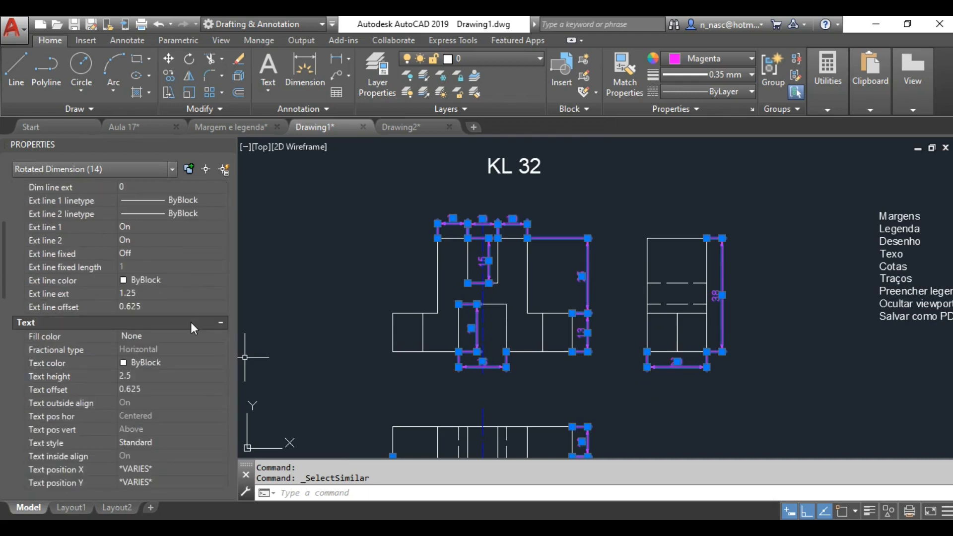
click(180, 377)
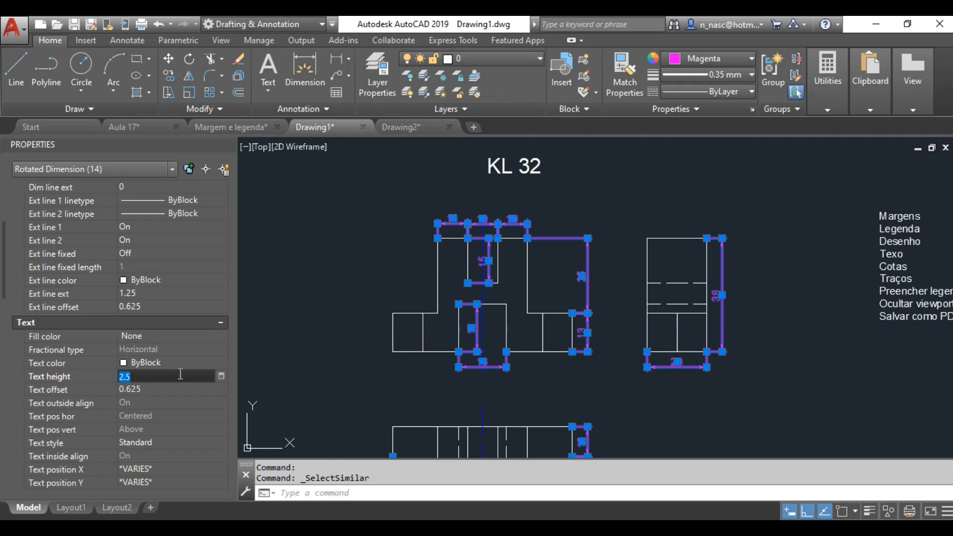
click(221, 376)
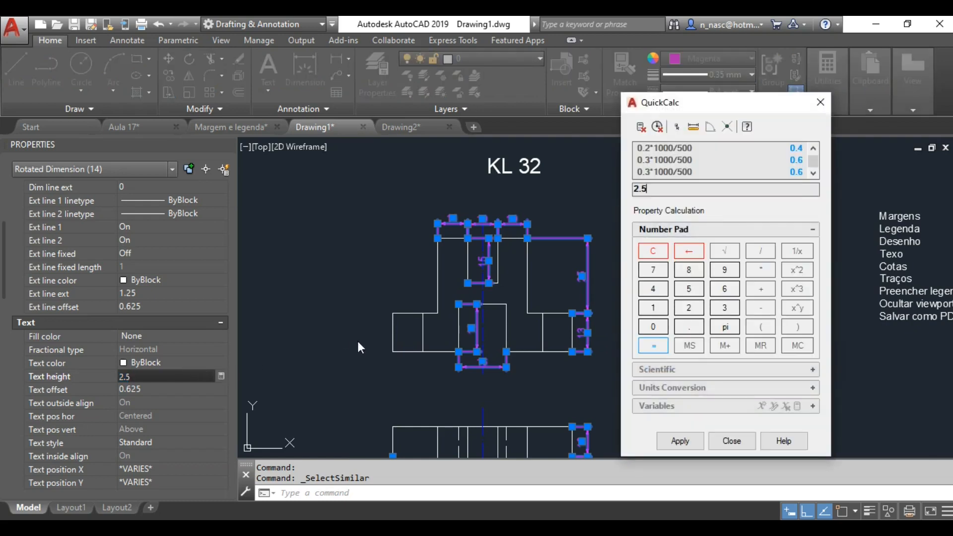
drag(662, 188, 600, 188)
text(3.5*500/1000)
key(Return)
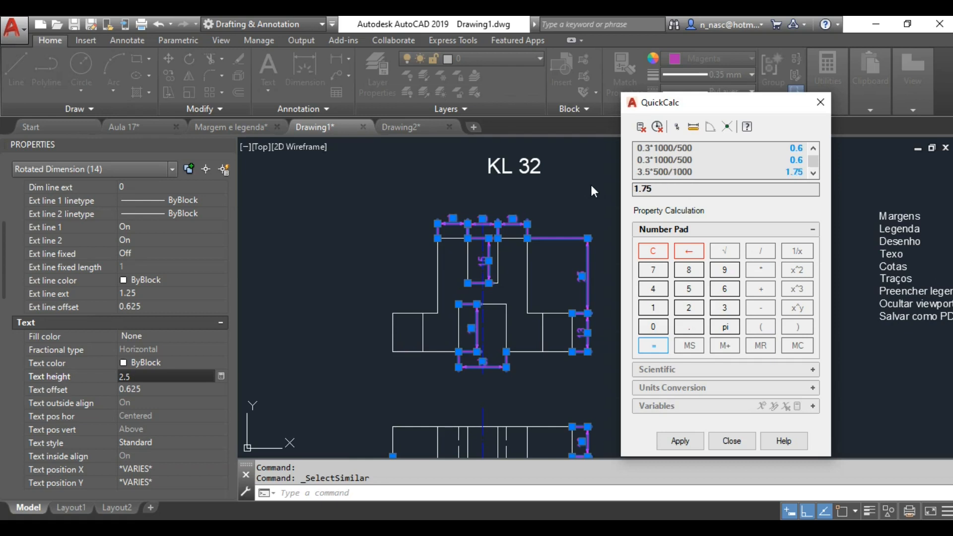
click(695, 442)
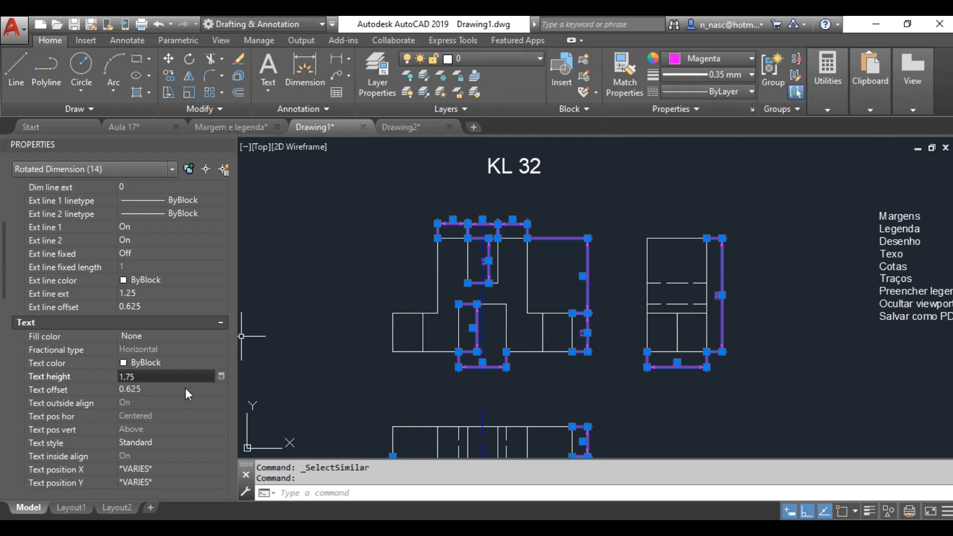
- Set the selected dimensions' text offset to 0.875, calculated with QuickCalc as 1.75/2
click(186, 389)
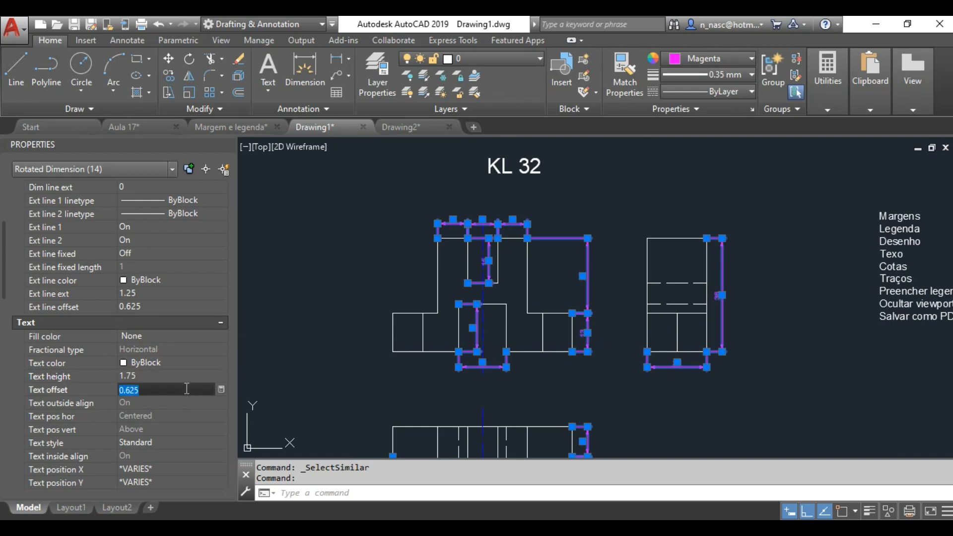
click(220, 390)
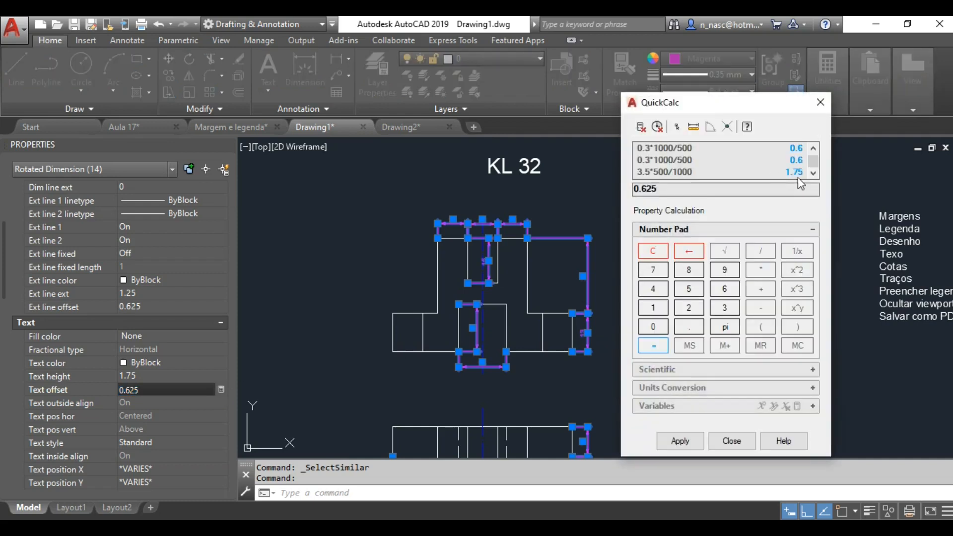
double_click(796, 173)
text(/2)
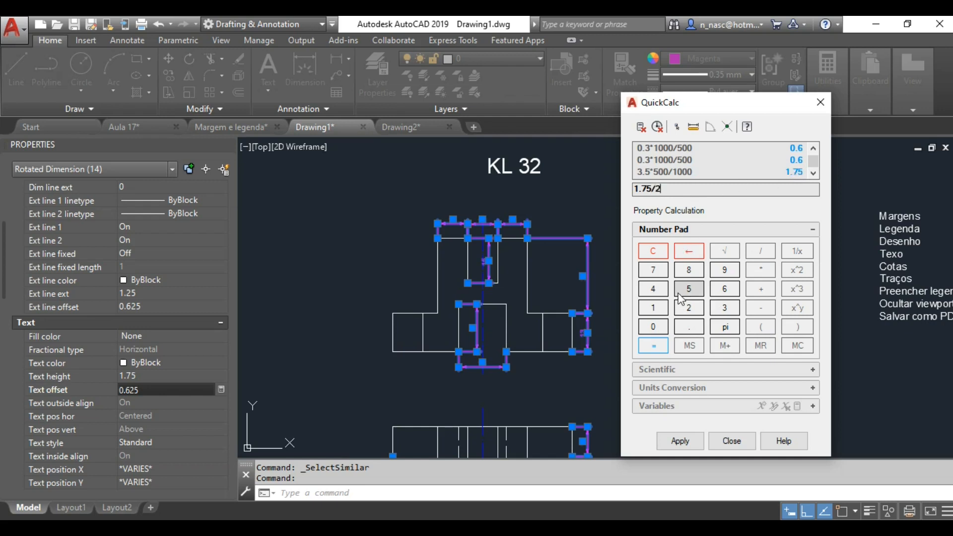
key(Return)
click(683, 441)
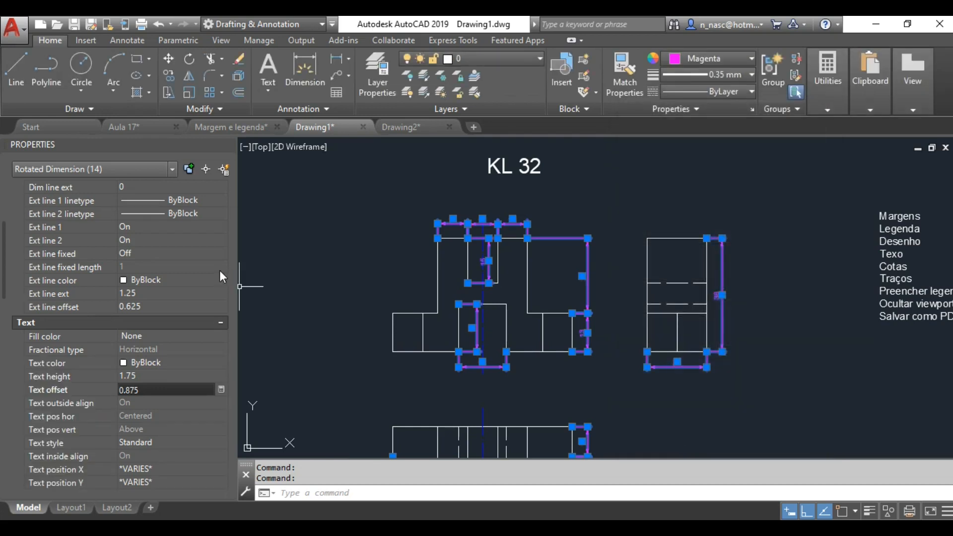
- Set the arrow size of the selected dimensions to 1.75
scroll(220, 270, up, 5)
click(212, 247)
text(1.75)
key(Tab)
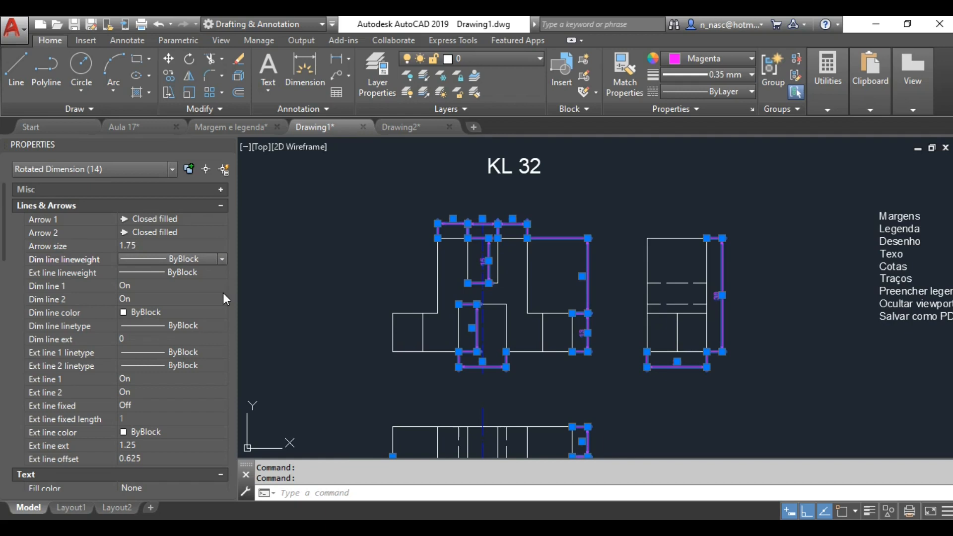
- Set both the extension line extension and the extension line offset of the selected dimensions to 0.875, and clear the selection
scroll(223, 294, down, 4)
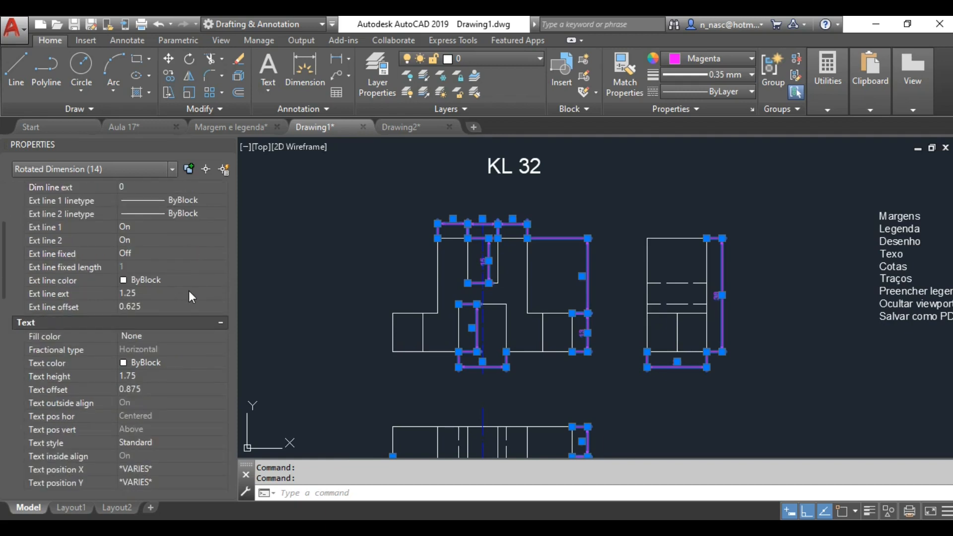
click(190, 293)
text(0.875)
key(Tab)
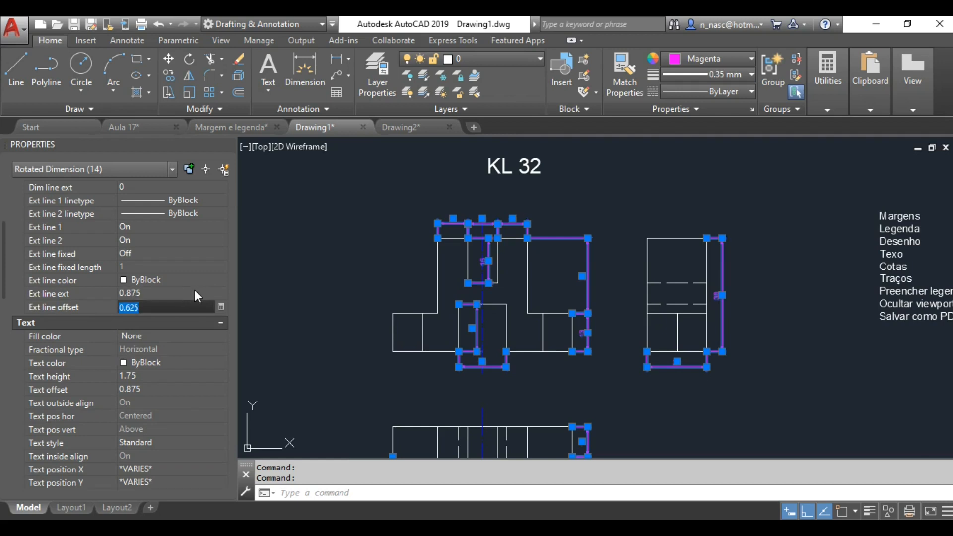
text(0.875)
key(Return)
key(Escape)
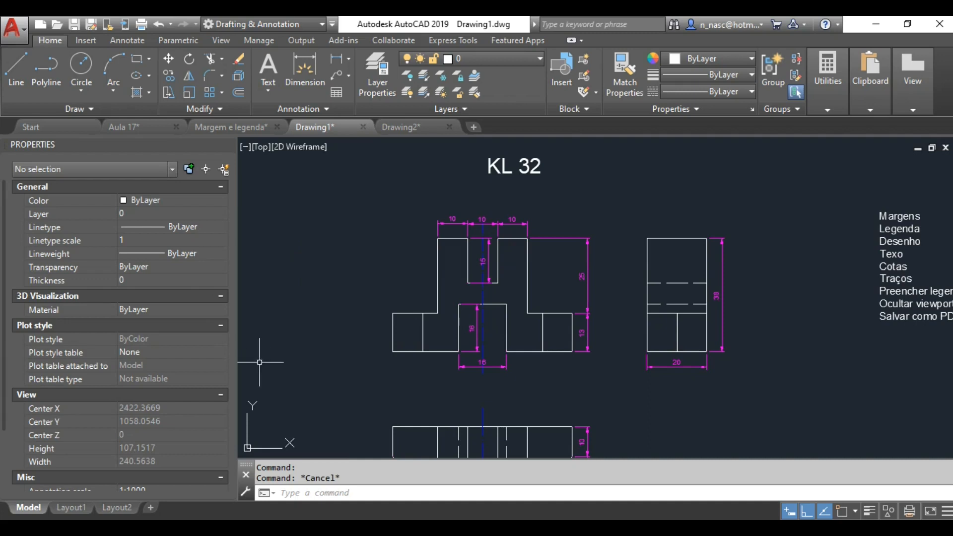
- Return to Layout1, activate the viewport containing the part views and lock its display
click(70, 507)
key(F11)
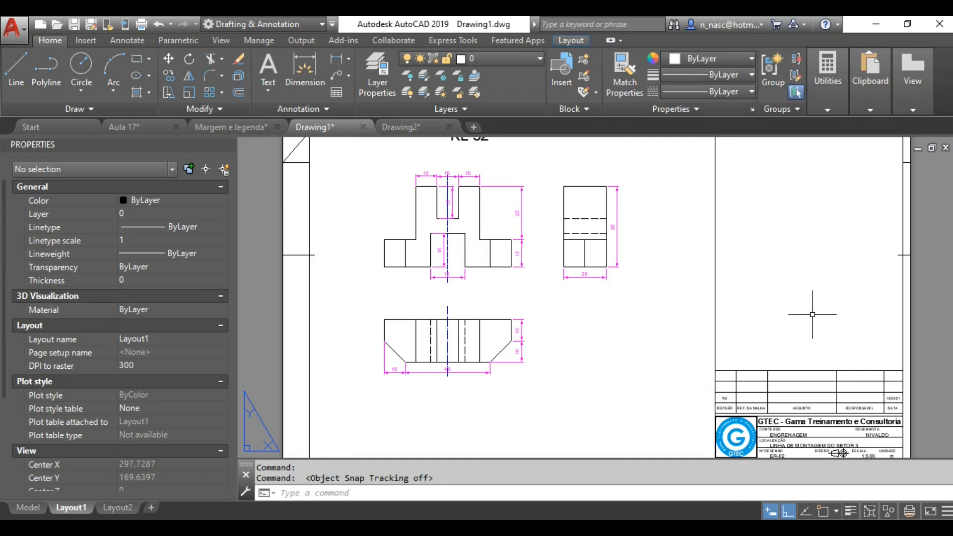
scroll(794, 307, down, 2)
middle_drag(789, 304, 710, 336)
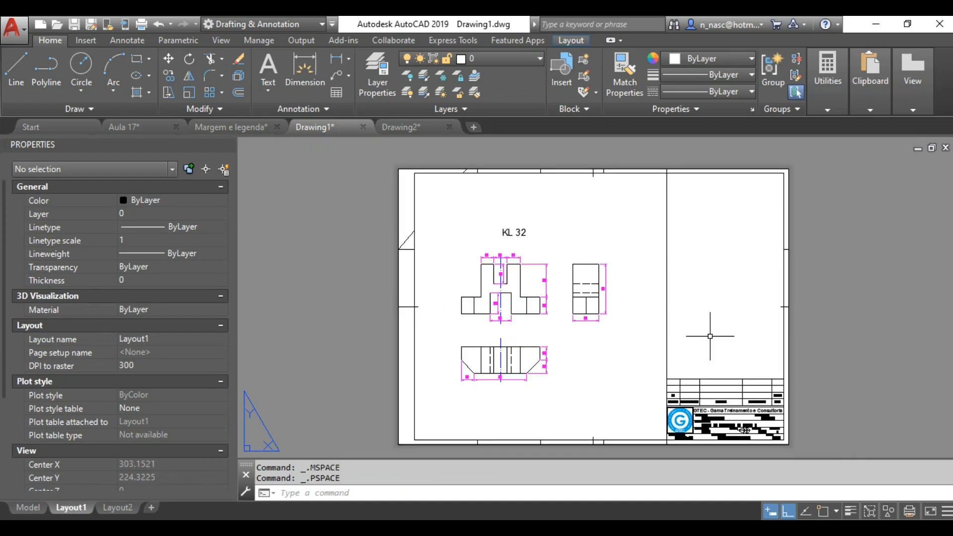
double_click(606, 342)
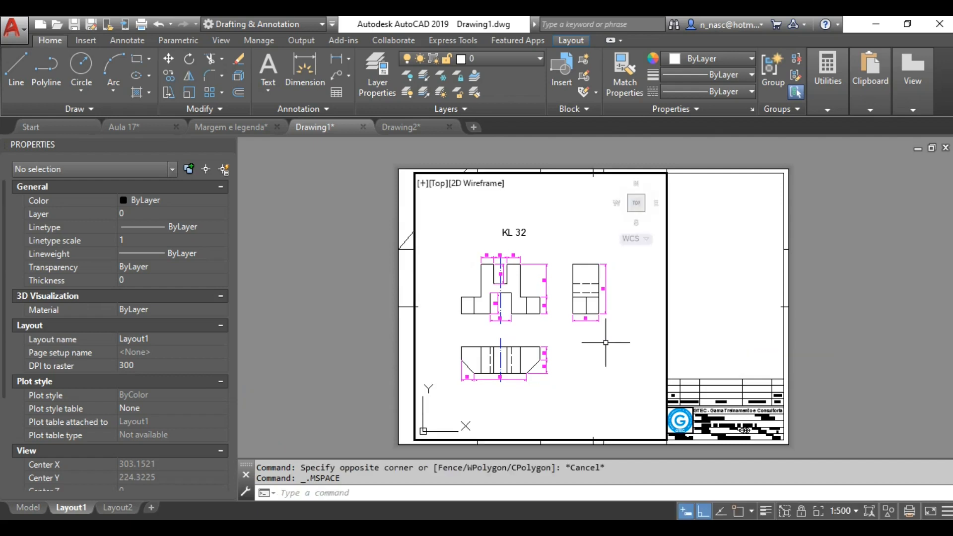
click(802, 512)
scroll(495, 293, up, 5)
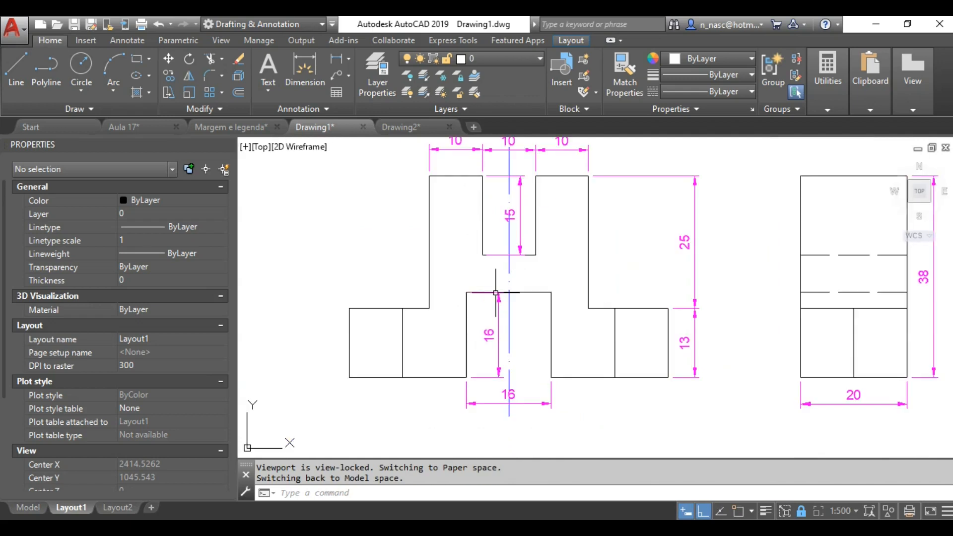
- Set the linetype scale of the front view's vertical centre line to 0.5 and clear the selection
click(509, 263)
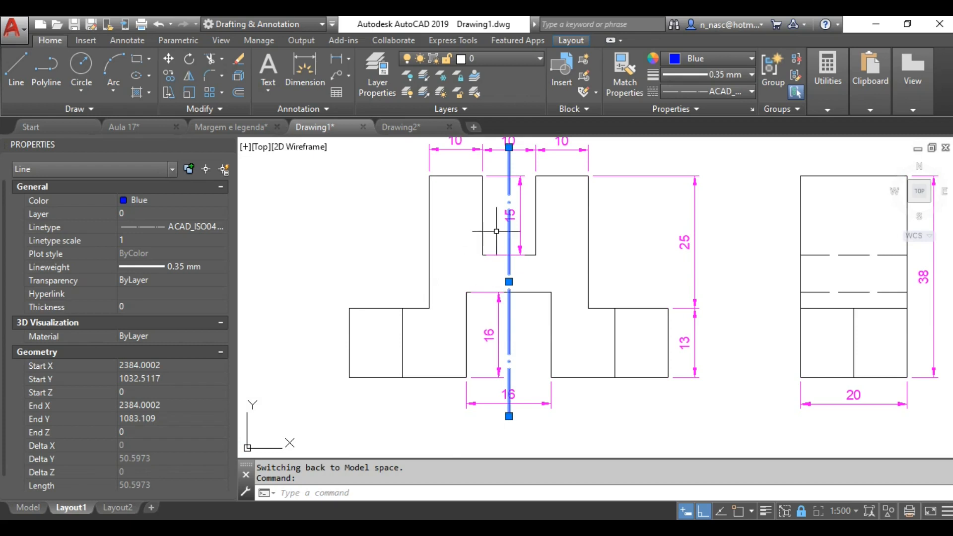
click(136, 240)
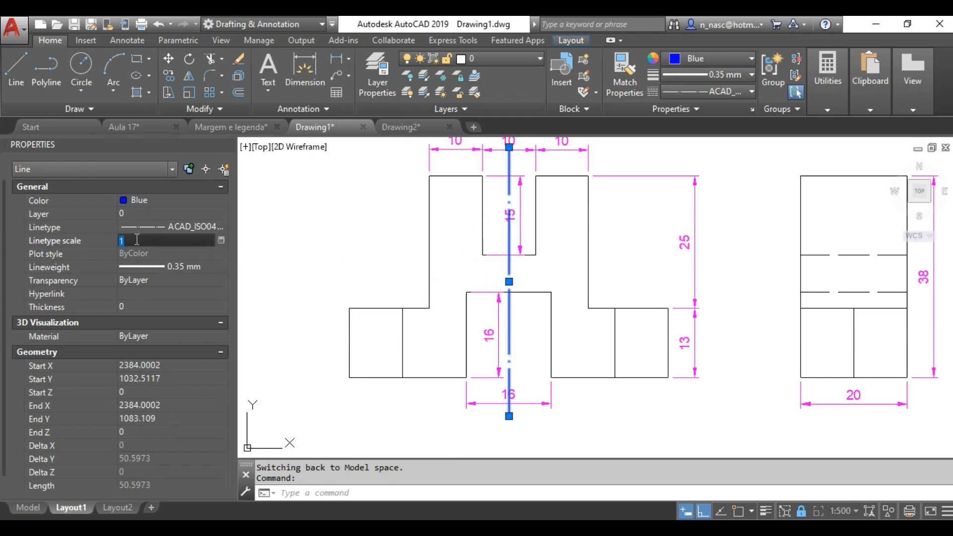
text(0.5)
key(Return)
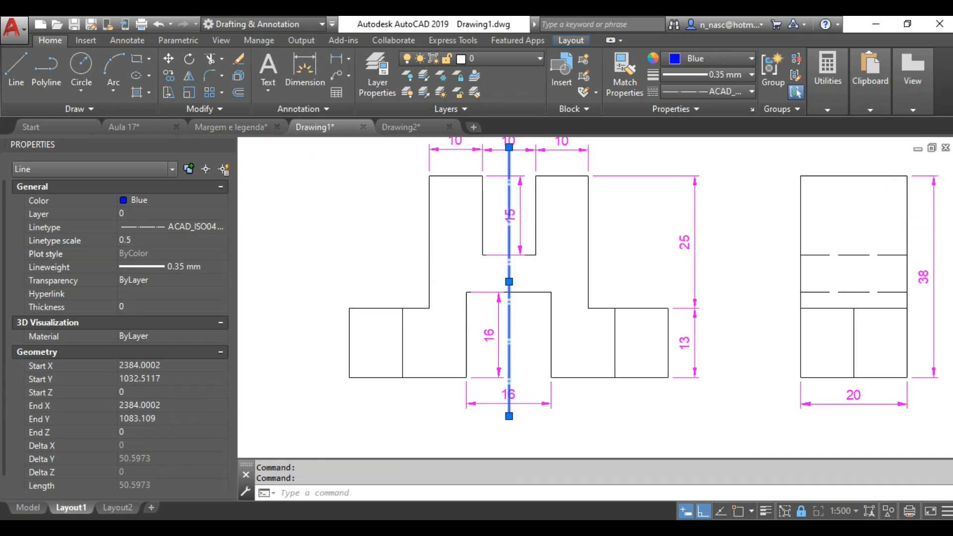
scroll(293, 251, down, 3)
key(Escape)
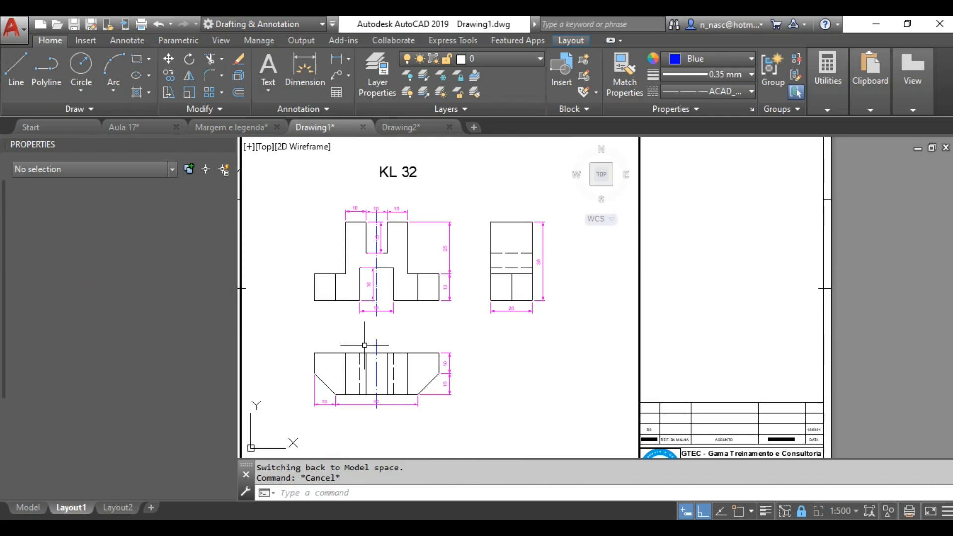
- Match the properties of the front view's centre line onto the plan view's centre line
text(ma)
key(Return)
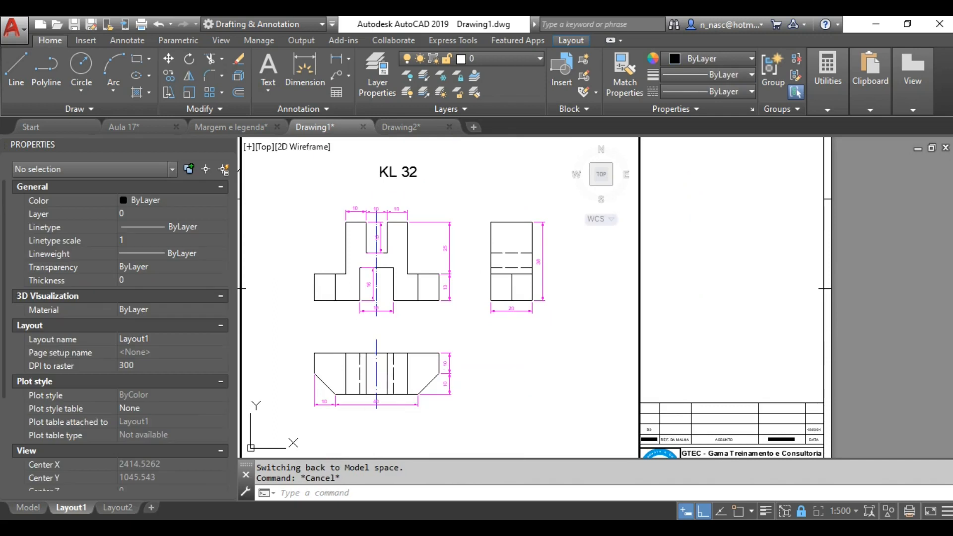
click(377, 262)
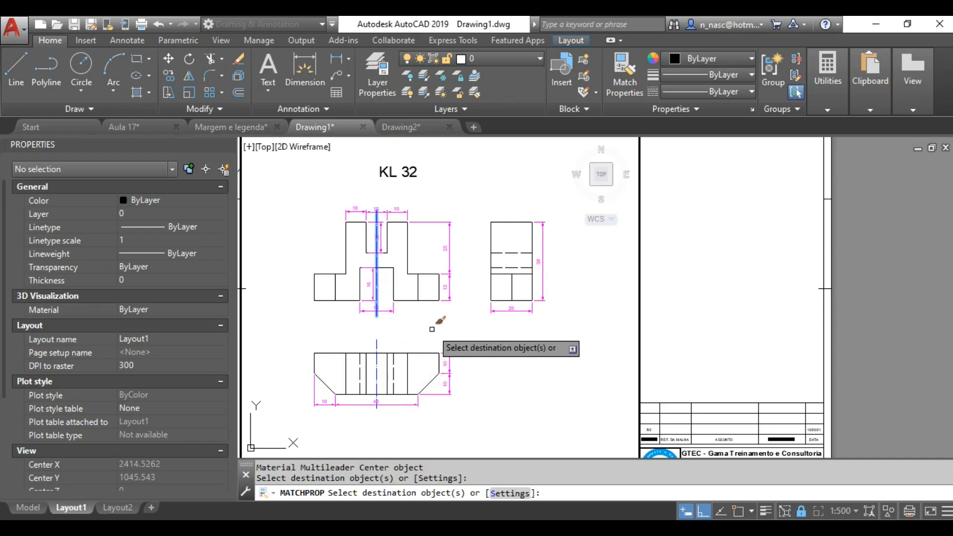
key(Escape)
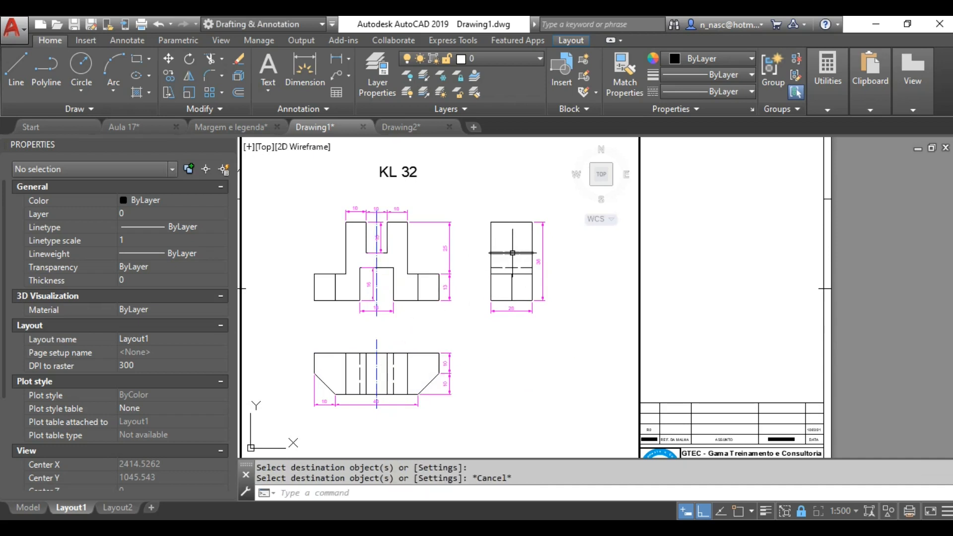
- Reduce the linetype scale of the upper hidden line in the side view and clear the selection
click(513, 253)
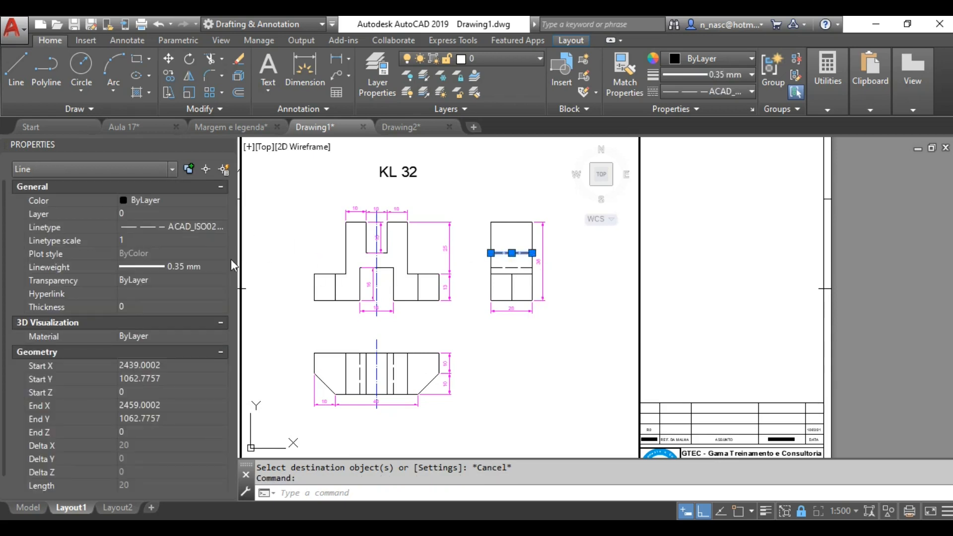
click(169, 241)
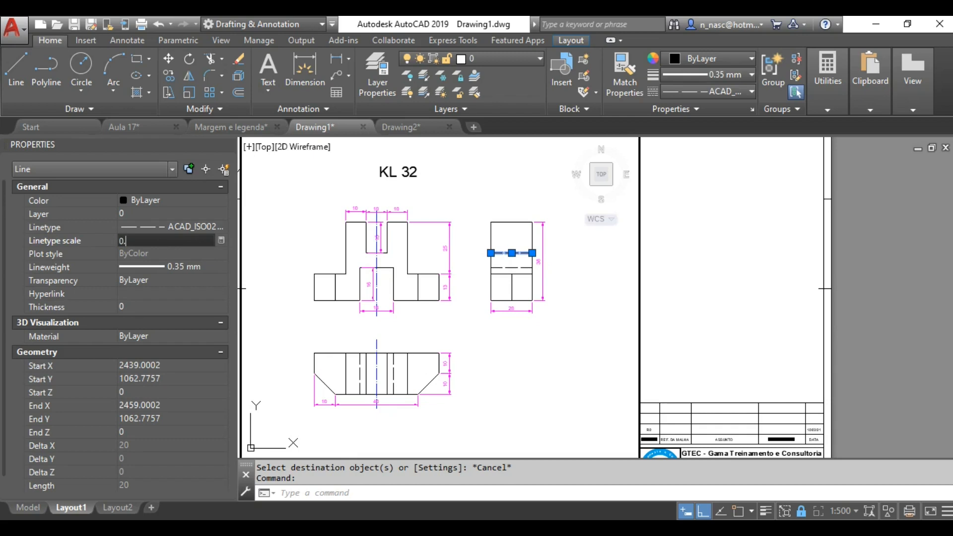
key(Return)
key(Escape)
- Match the properties of the side view's upper hidden line onto its lower hidden line and the plan view's hidden lines
text(MA)
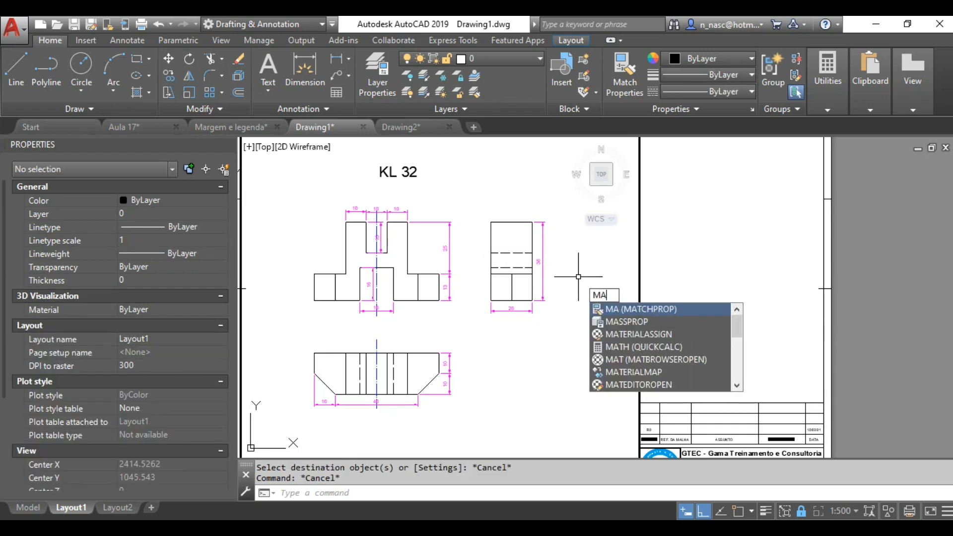
key(Escape)
text(MA)
key(Return)
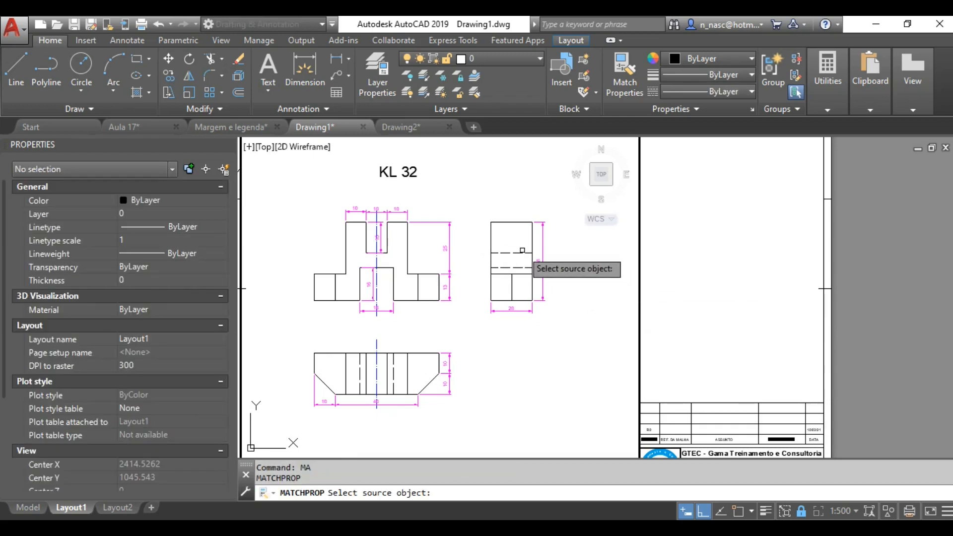
click(521, 253)
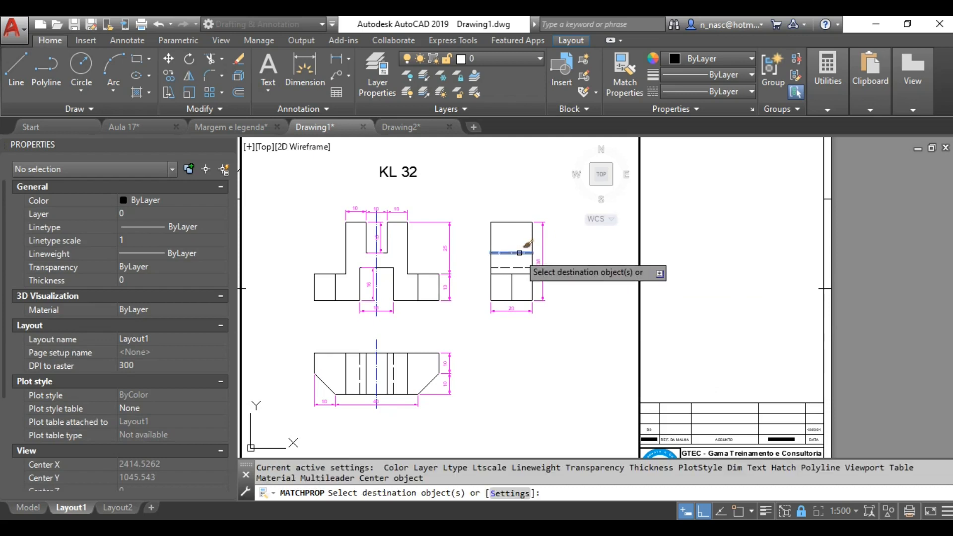
click(514, 270)
click(395, 370)
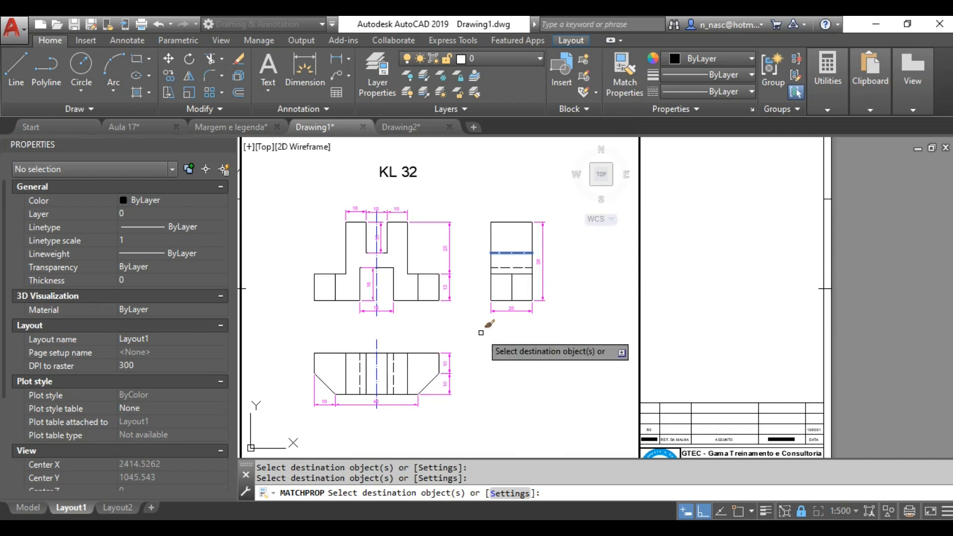
key(Escape)
- Regenerate the drawing and leave the viewport for paper space
text(RE)
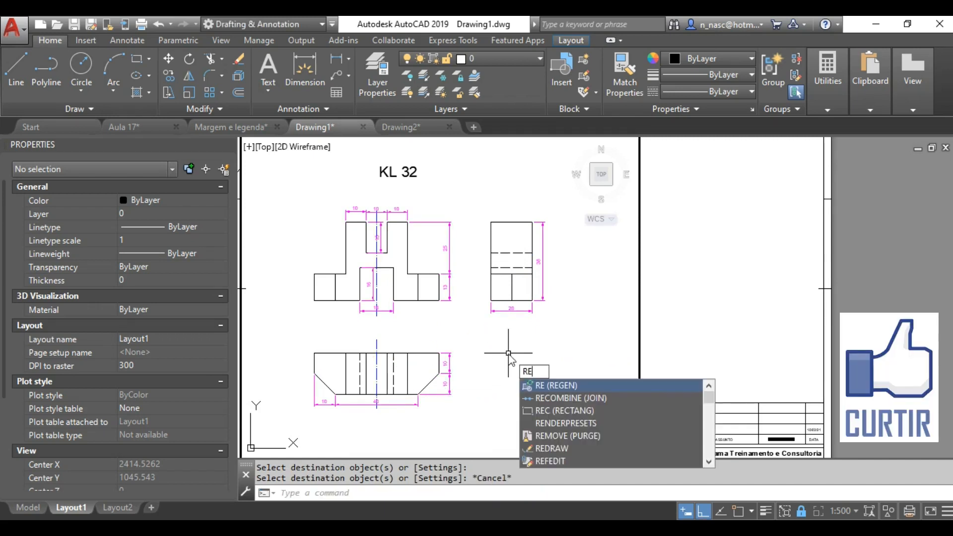
key(Return)
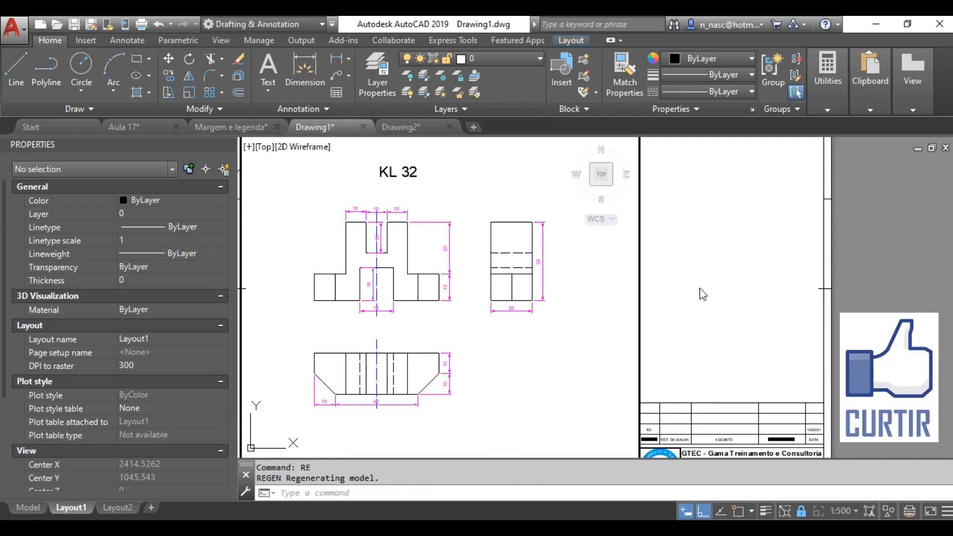
double_click(705, 283)
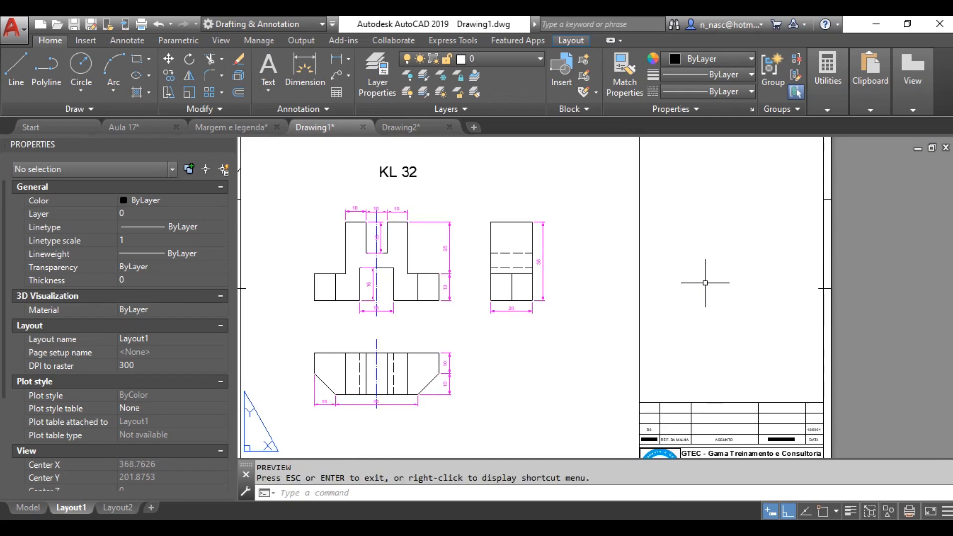
- Open the plot preview of the layout, examine the linetypes and dimensions up close, and close it
text(PRE)
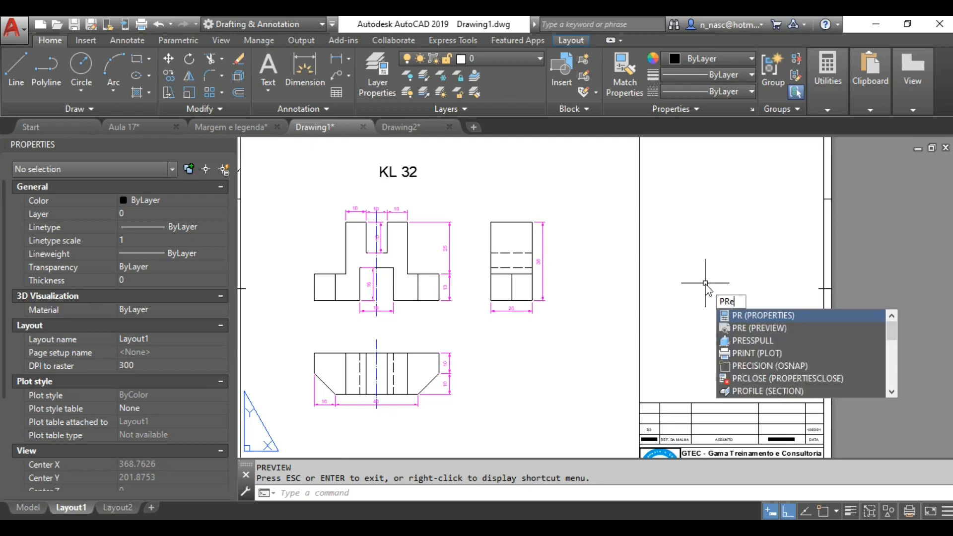
key(Return)
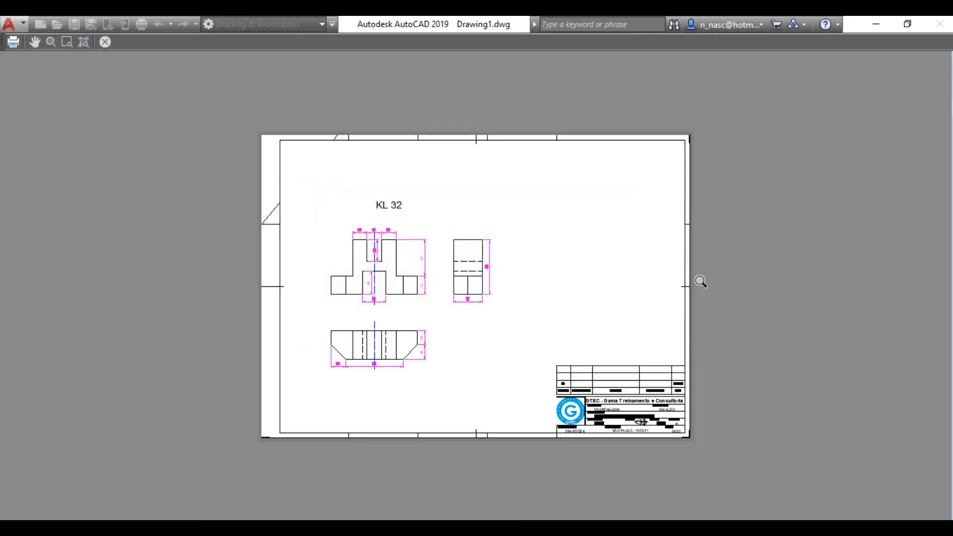
scroll(509, 274, up, 4)
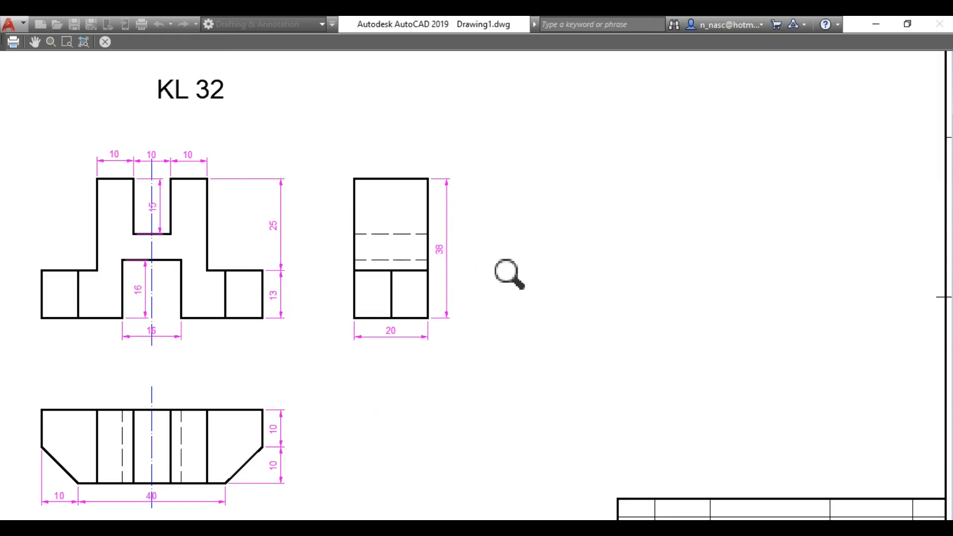
scroll(509, 275, down, 4)
key(Escape)
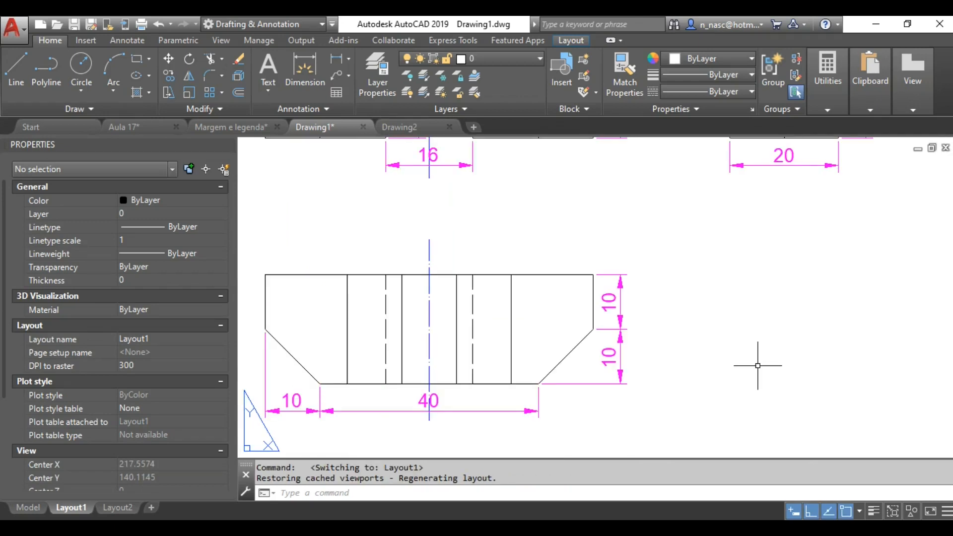
- Change the ESCALA text in the title block to 1:500
scroll(758, 365, down, 4)
middle_drag(755, 362, 551, 267)
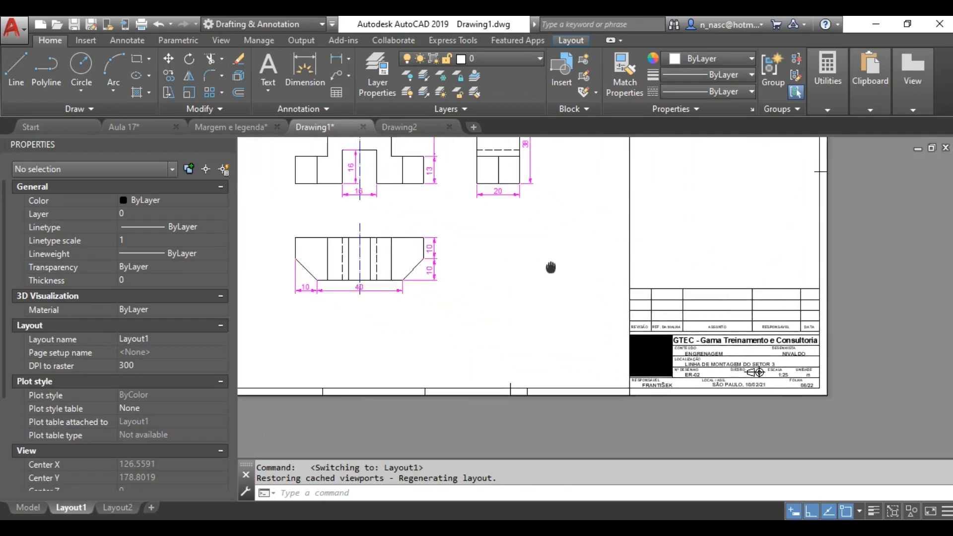
scroll(707, 340, up, 4)
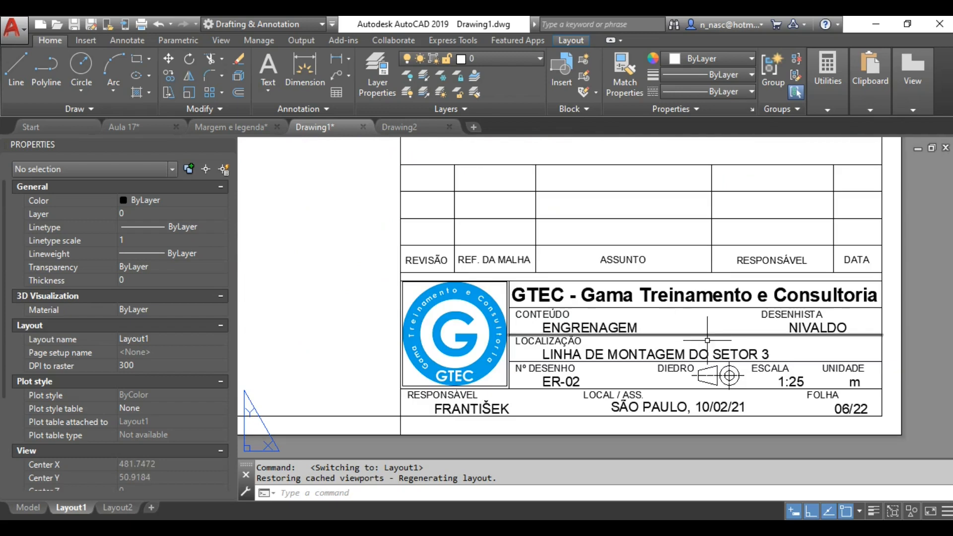
middle_drag(795, 385, 743, 338)
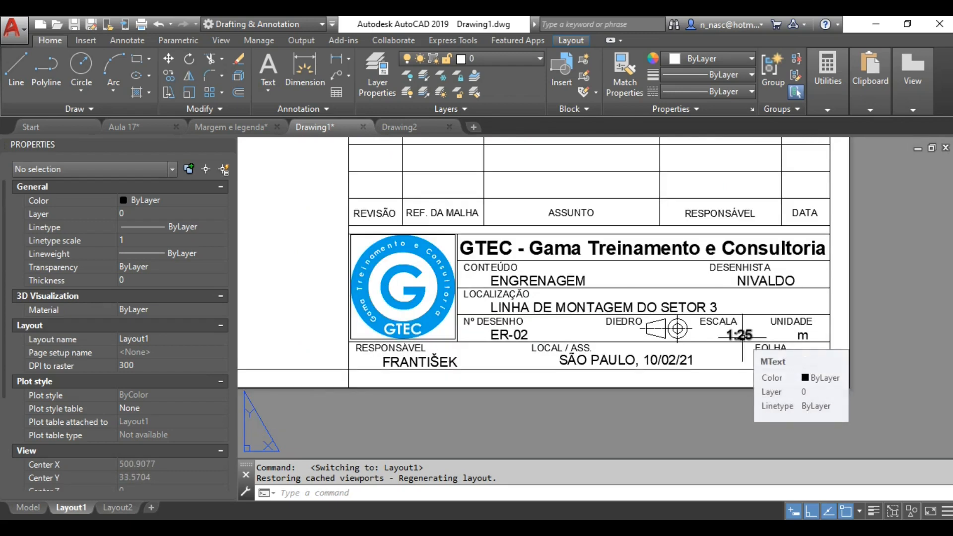
click(742, 338)
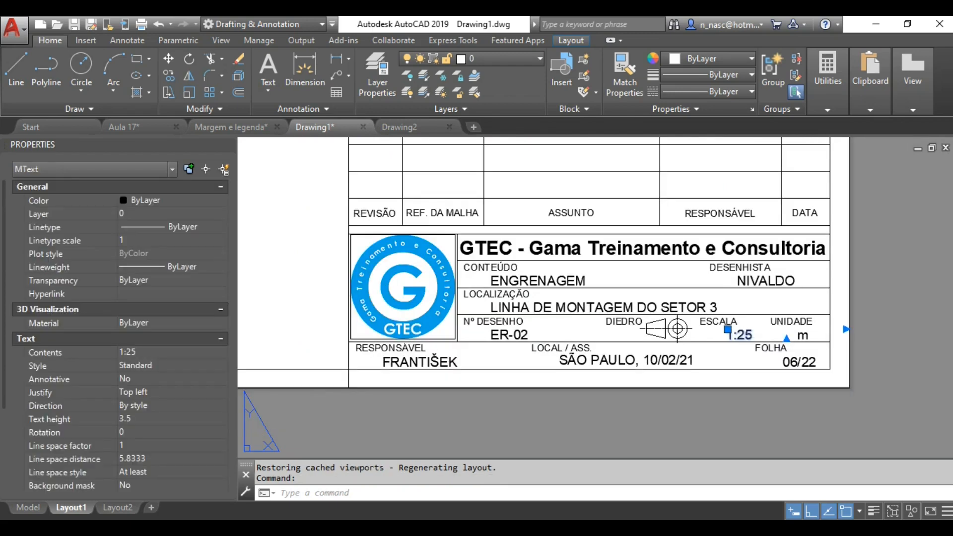
double_click(742, 337)
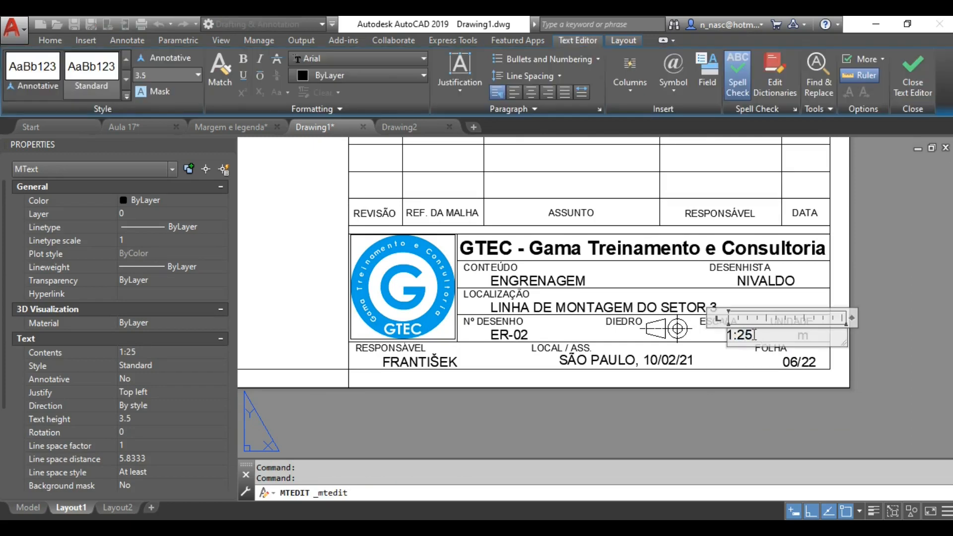
text(500)
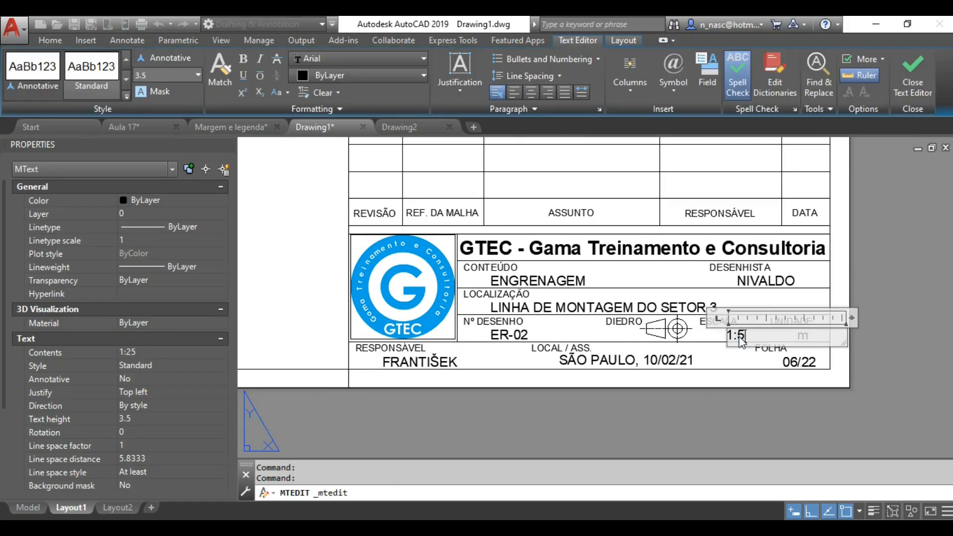
key(ctrl+Return)
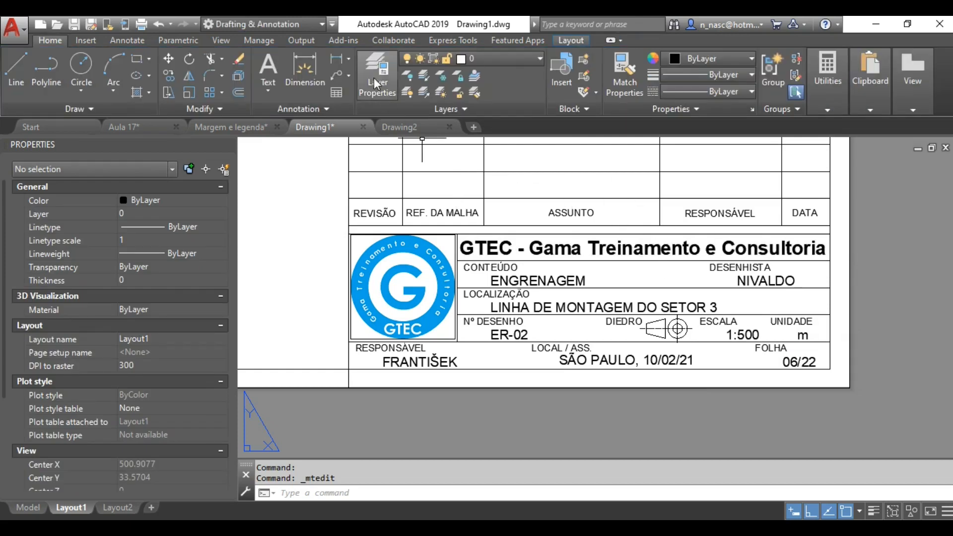
- Create the multiline text R0 with a height of 2.5 in the revision table above the title block
click(268, 70)
click(590, 145)
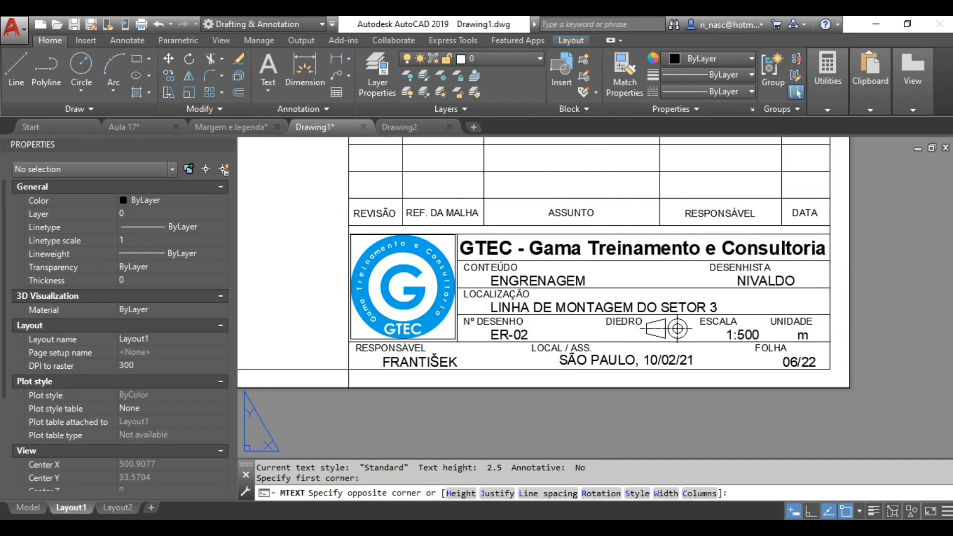
click(648, 171)
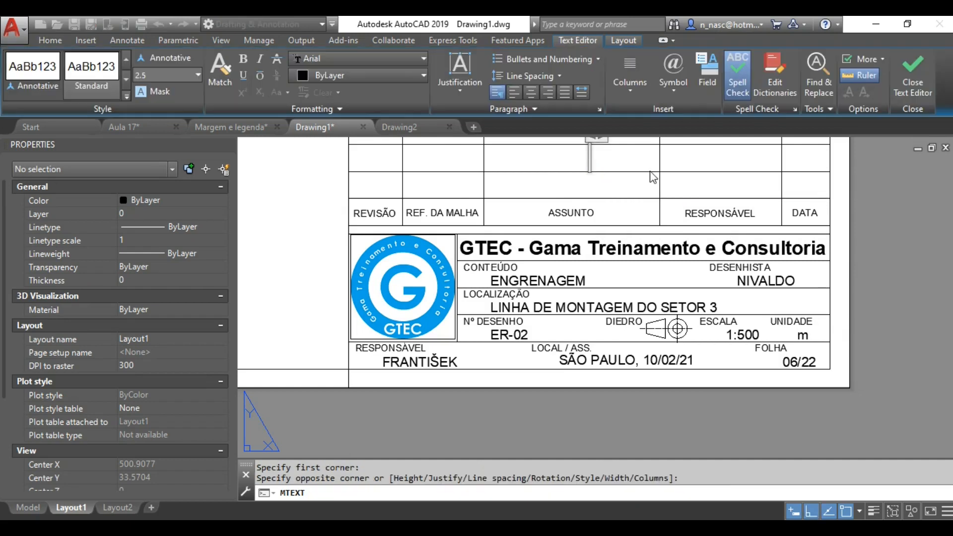
click(626, 158)
- Move the R0 text into the REVISÃO column, in the row just above the headings, with Ortho turned off
click(596, 149)
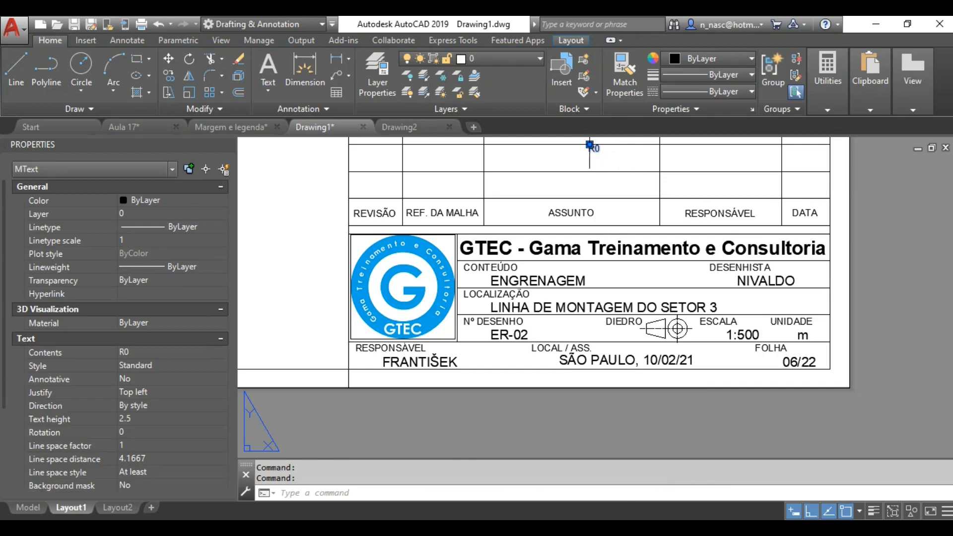
click(591, 146)
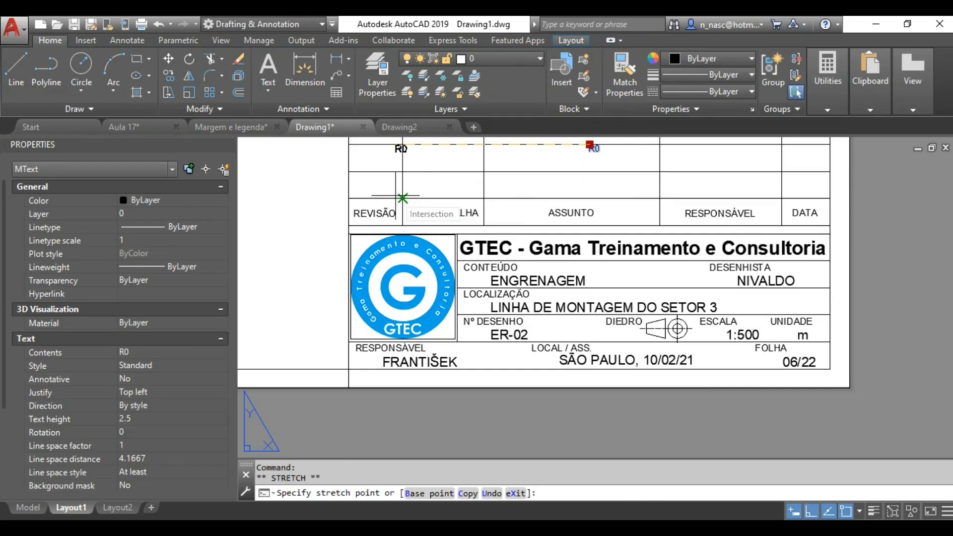
key(F8)
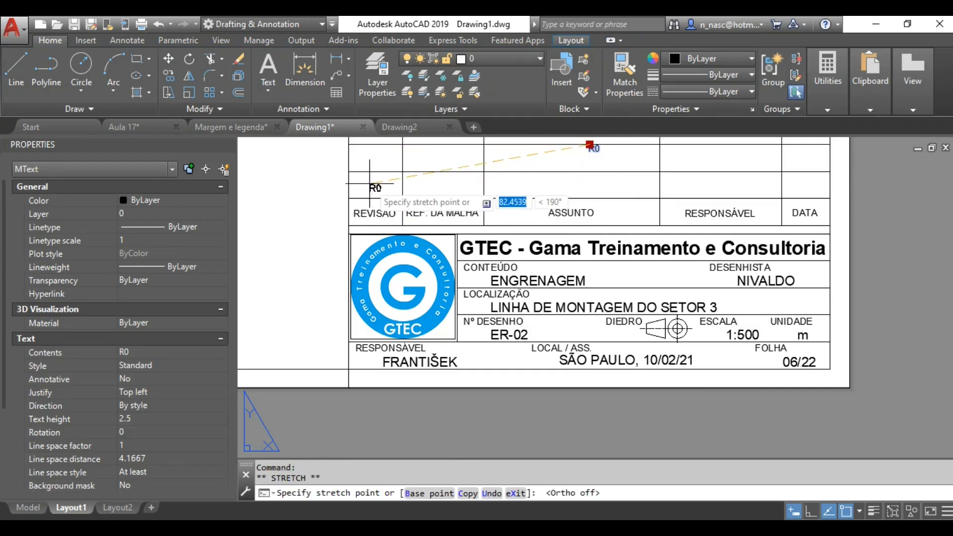
click(370, 183)
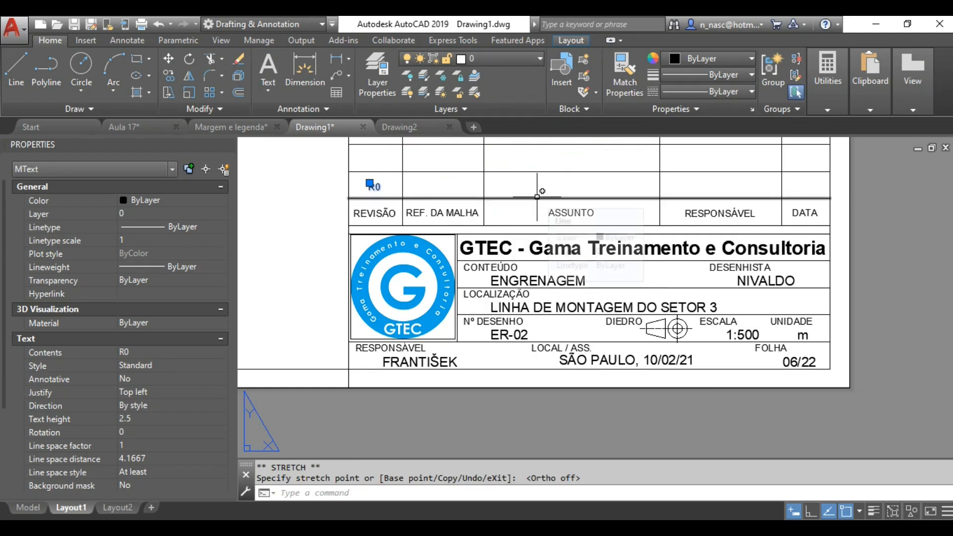
key(Escape)
- Create the multiline text 10/02/21 in the ASSUNTO column of the R0 row in the revision table
click(521, 187)
text(MT)
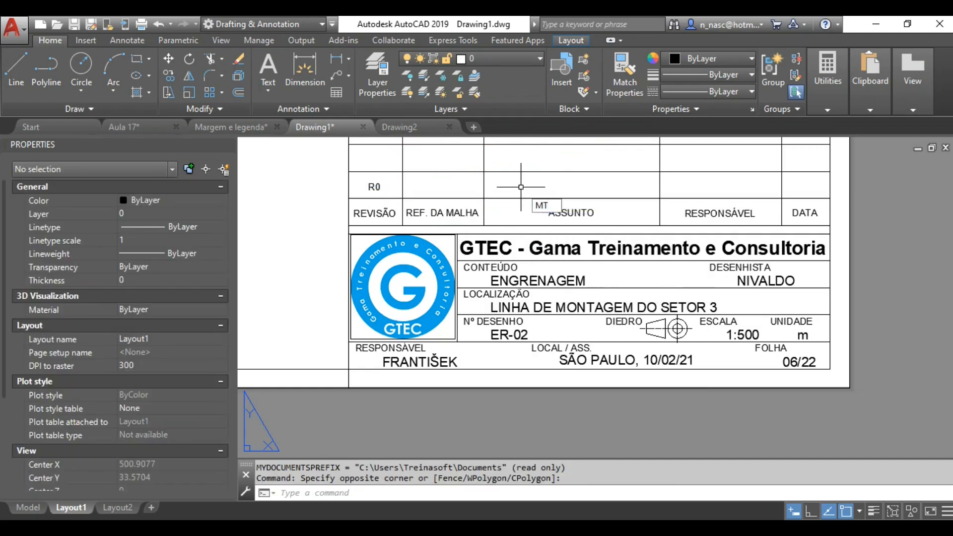
key(Return)
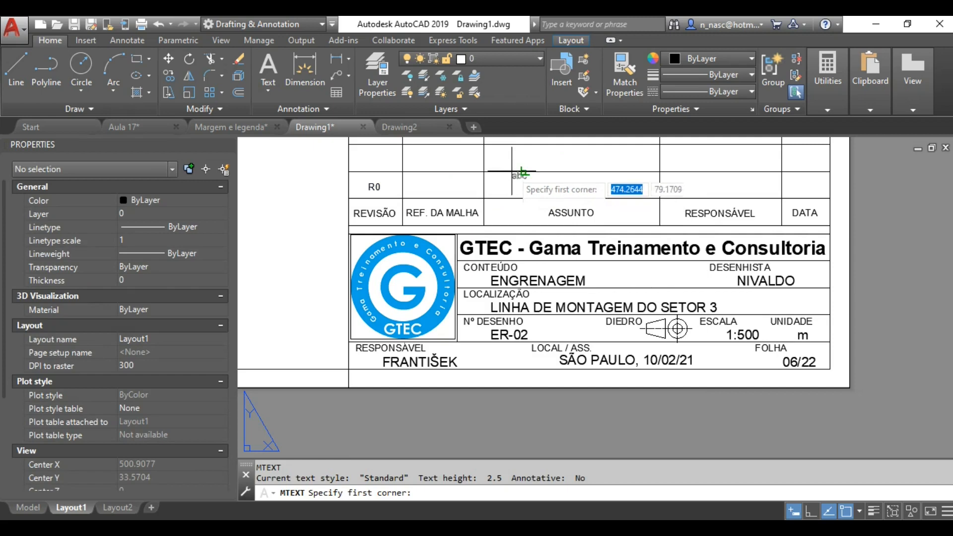
click(524, 179)
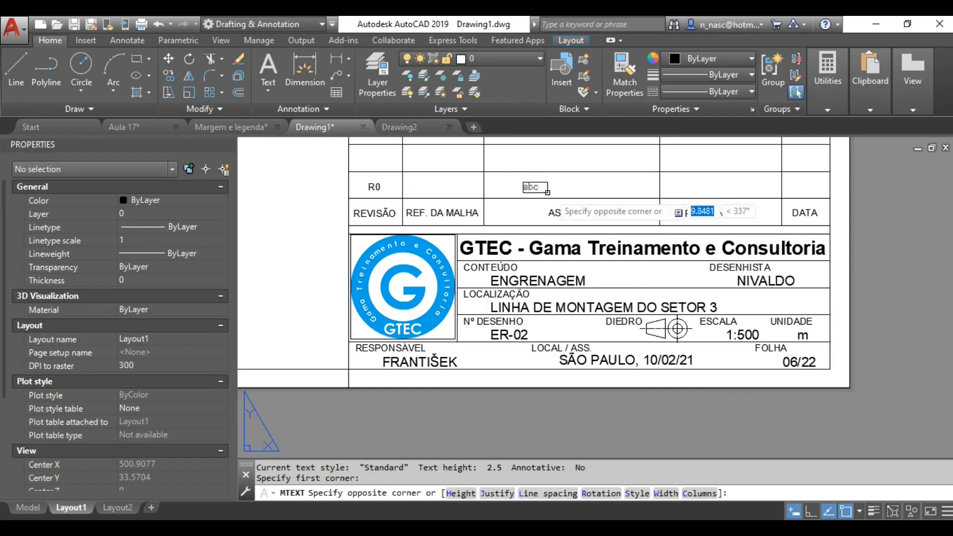
click(634, 199)
text(10/02/21)
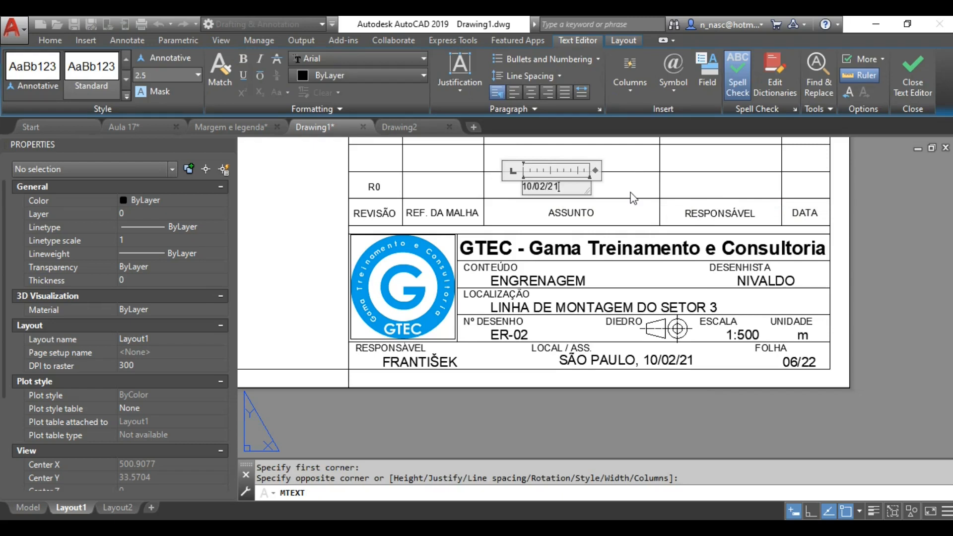
click(634, 195)
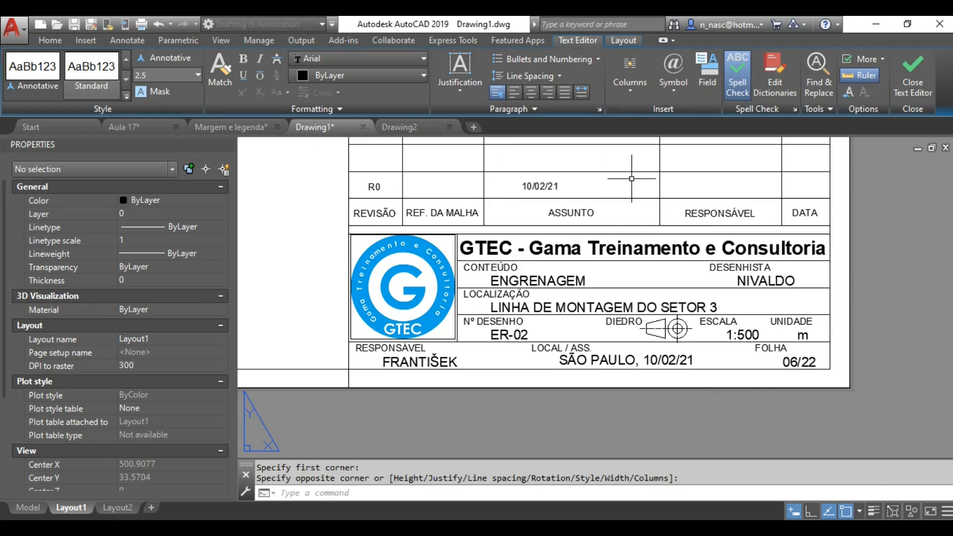
- Move the 10/02/21 text into the DATA column of the R0 row
click(546, 187)
click(523, 182)
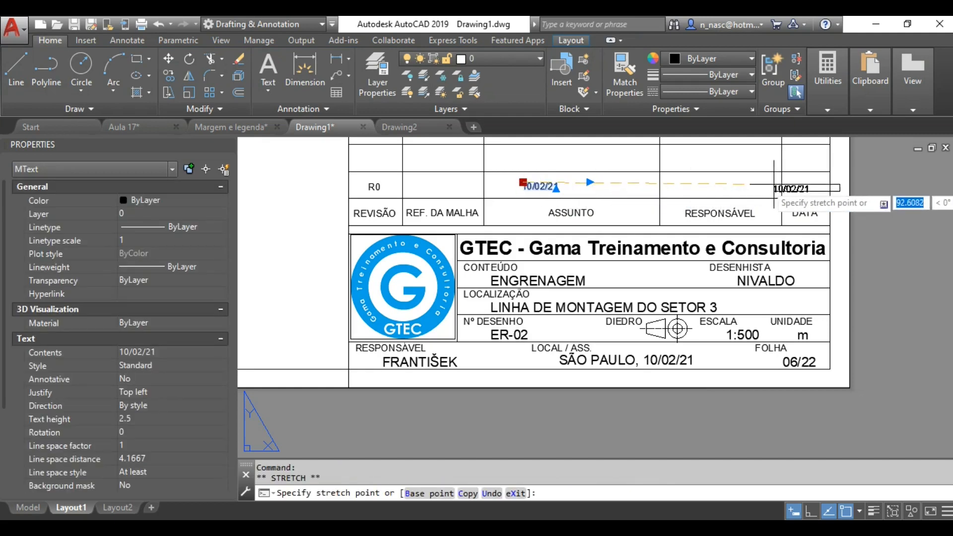
scroll(780, 183, up, 4)
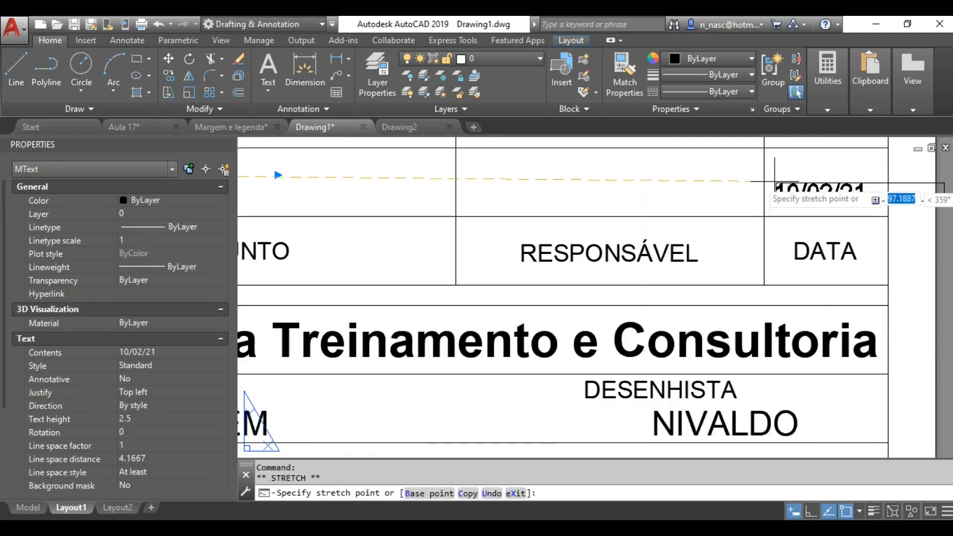
click(783, 176)
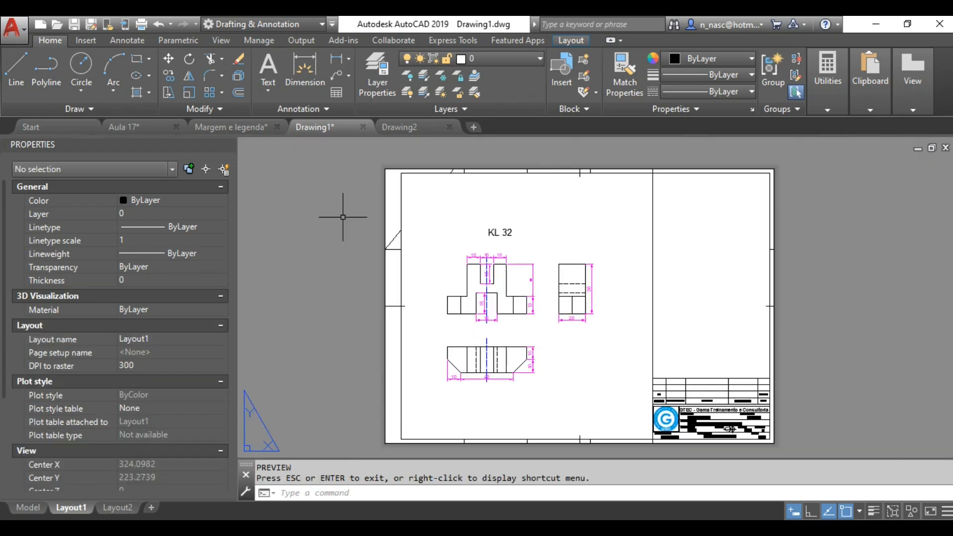
- Choose DWG To PDF.pc3 as the plotter for a single-sheet plot of Layout1 and close the plot settings
click(142, 26)
click(469, 310)
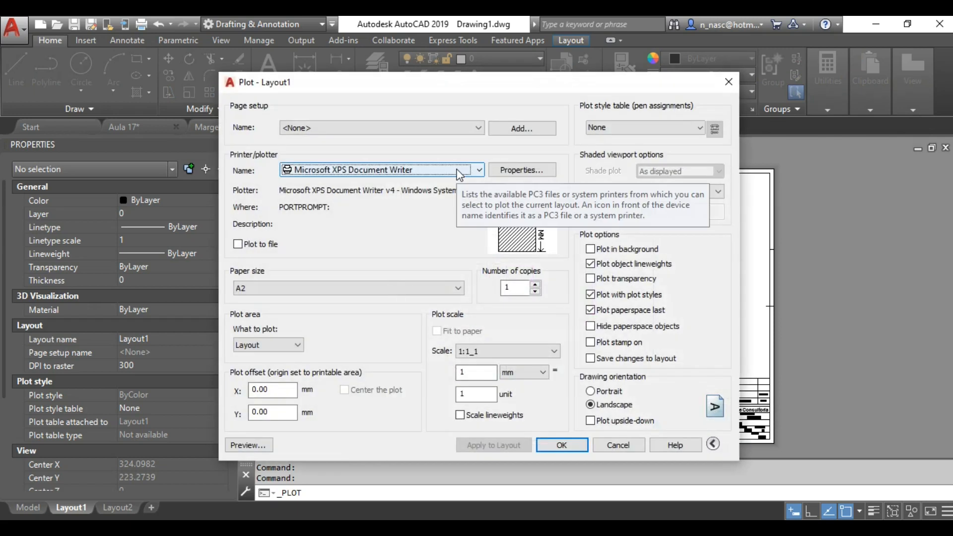
click(458, 170)
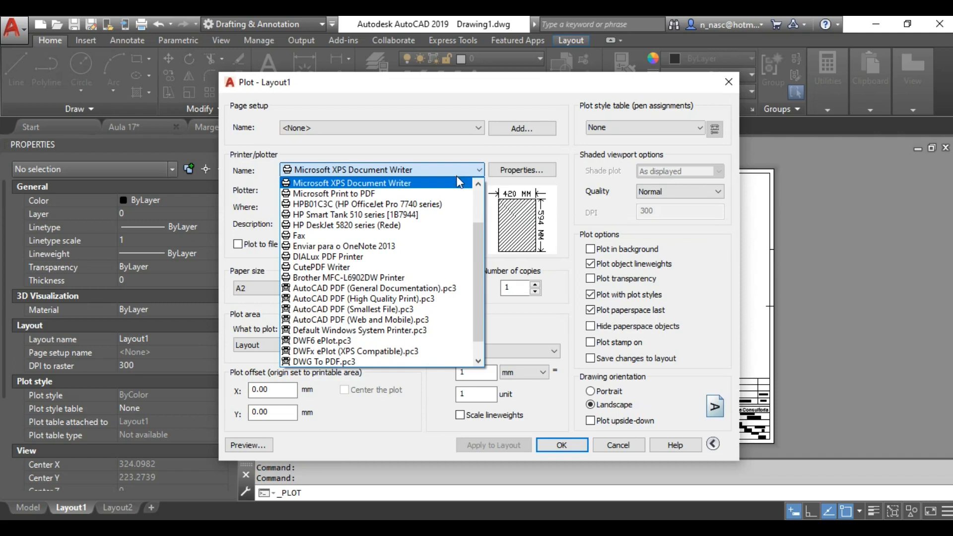
drag(476, 233, 478, 252)
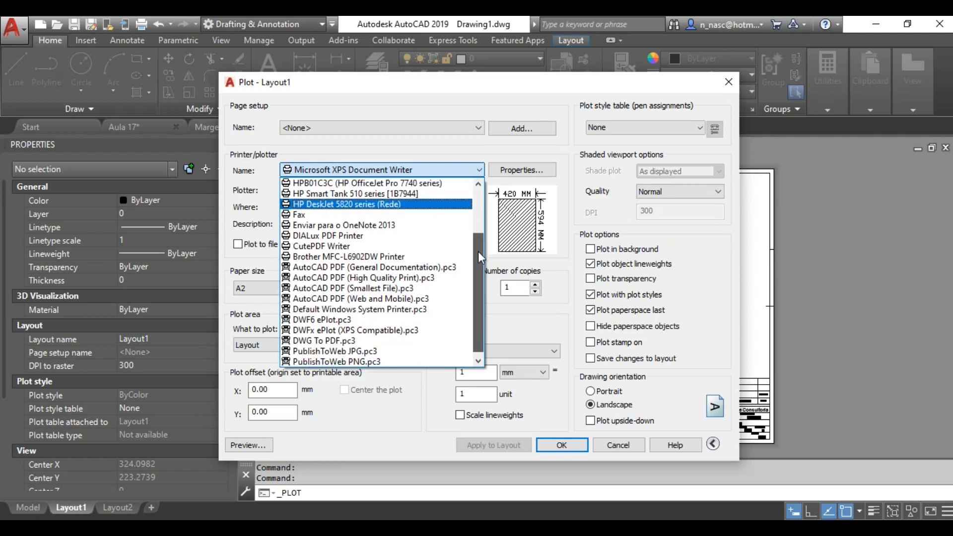
click(368, 342)
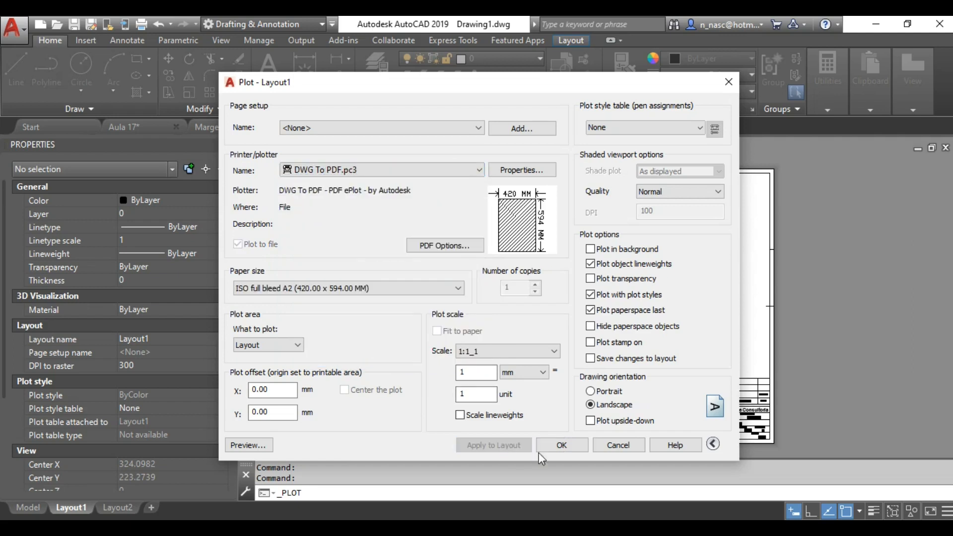
click(619, 445)
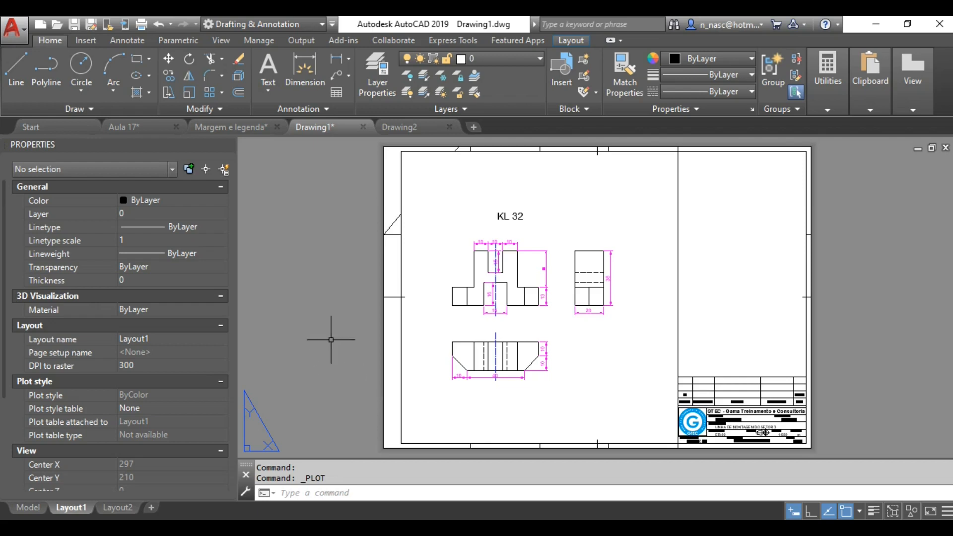
- Plot Layout1 as a single sheet to Drawing1-Layout1.pdf on the desktop, overwriting the existing file
click(142, 29)
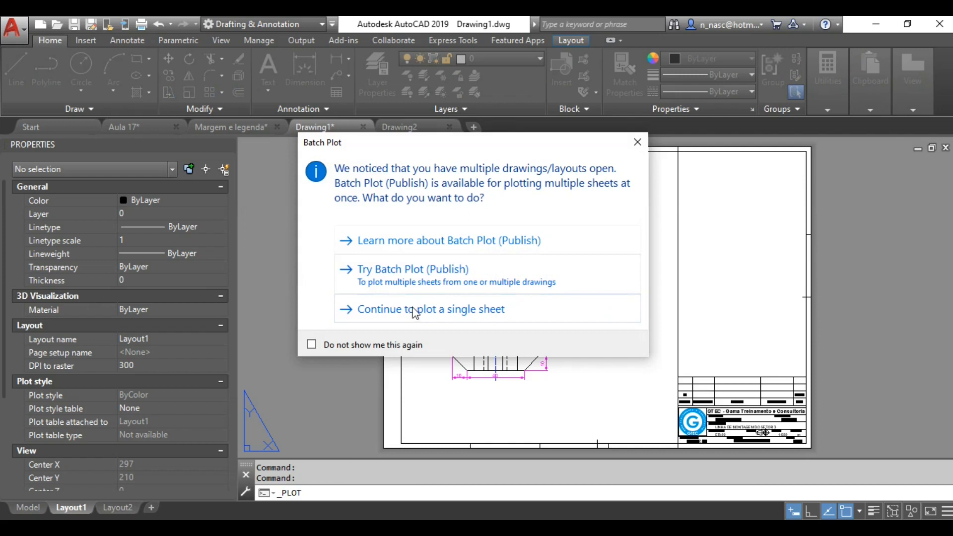
click(414, 313)
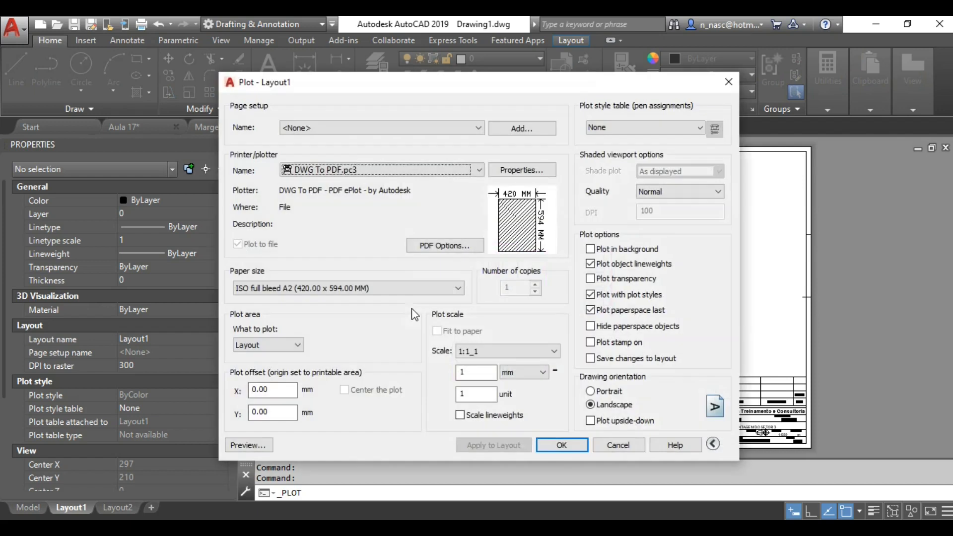
click(558, 444)
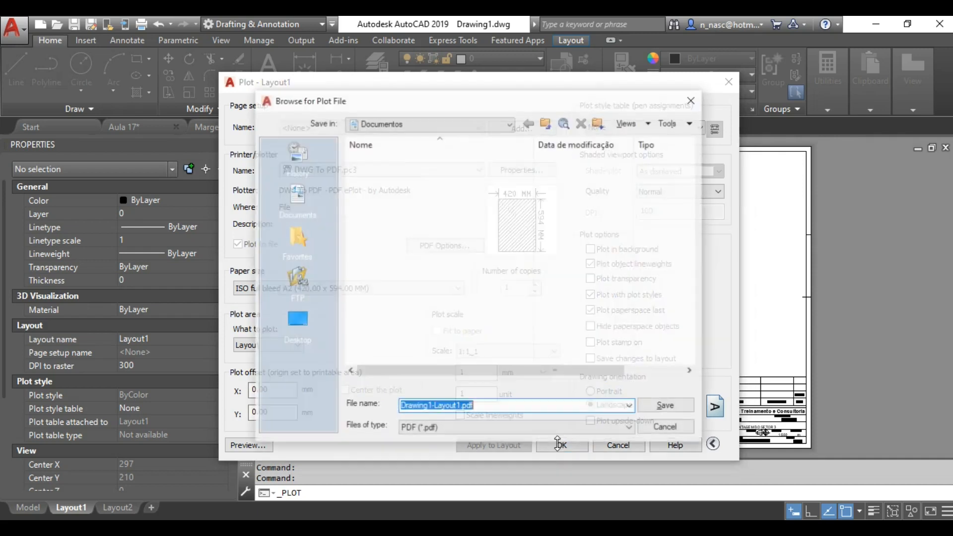
click(304, 327)
click(683, 407)
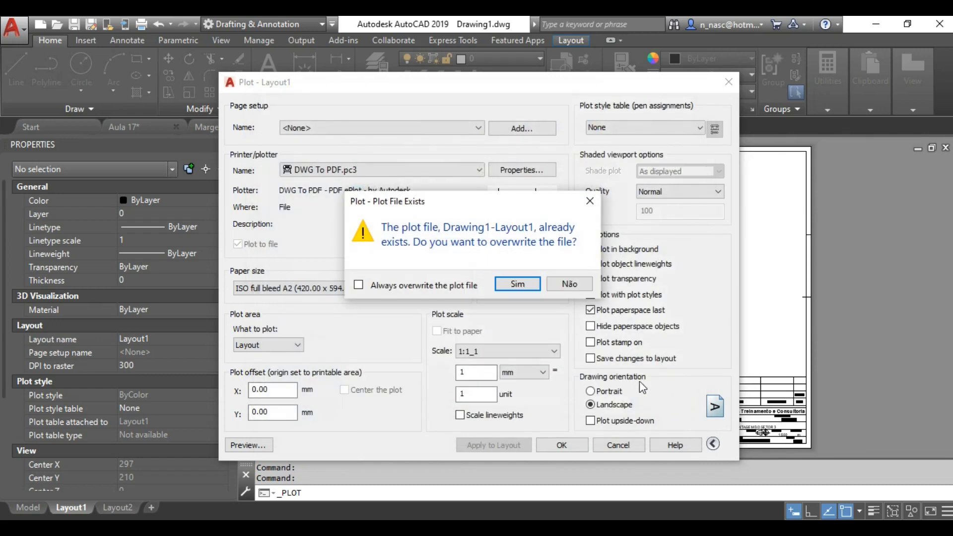
click(522, 280)
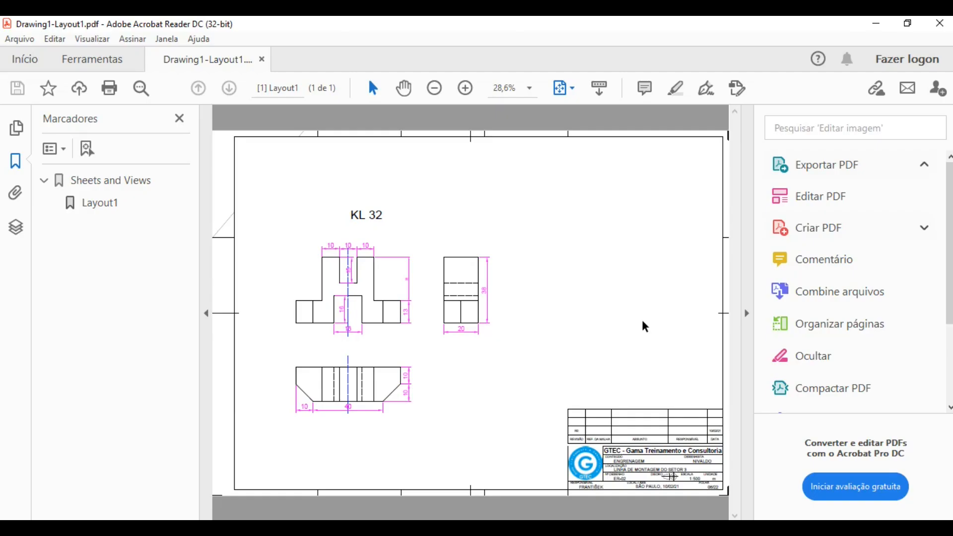
- Hide the side panes around the plotted PDF in Acrobat Reader to view the sheet, and return to AutoCAD
click(748, 313)
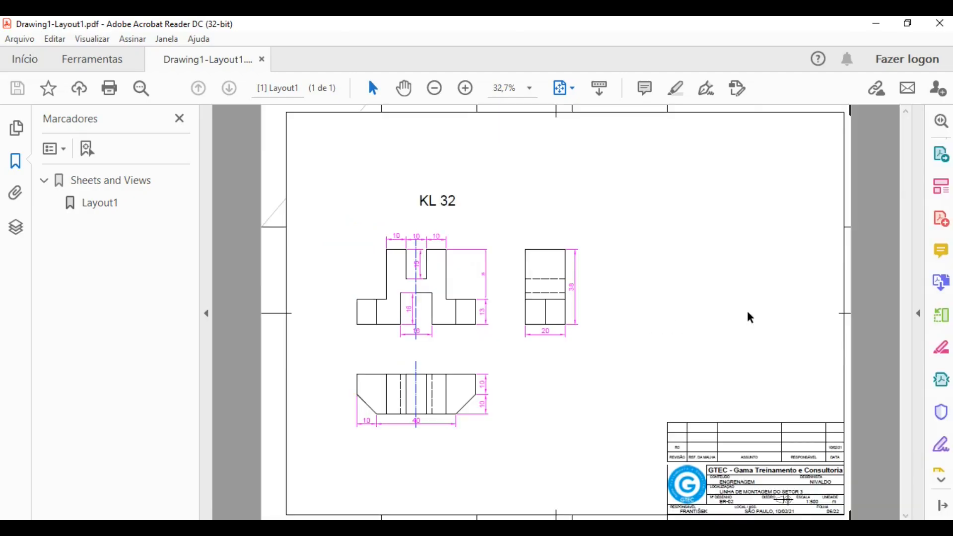
click(207, 313)
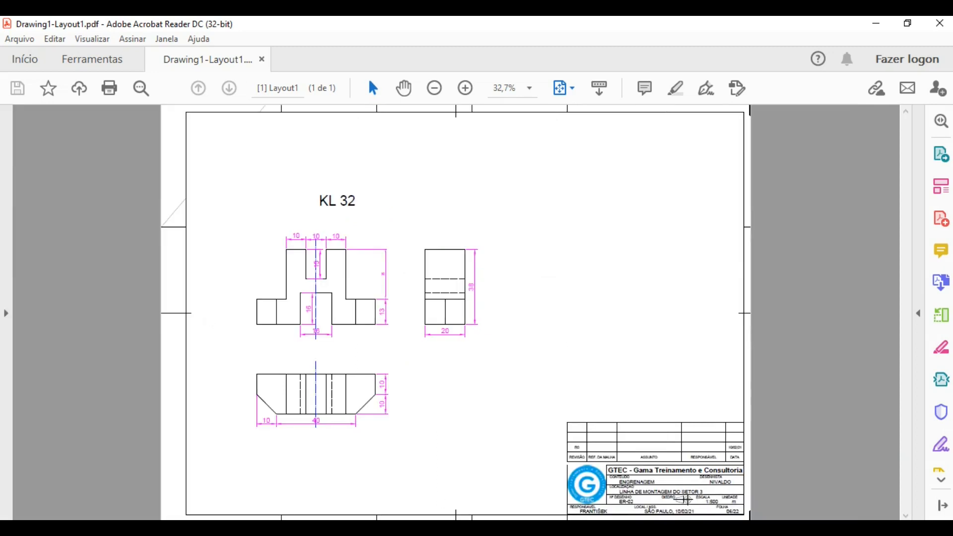
click(496, 528)
click(268, 476)
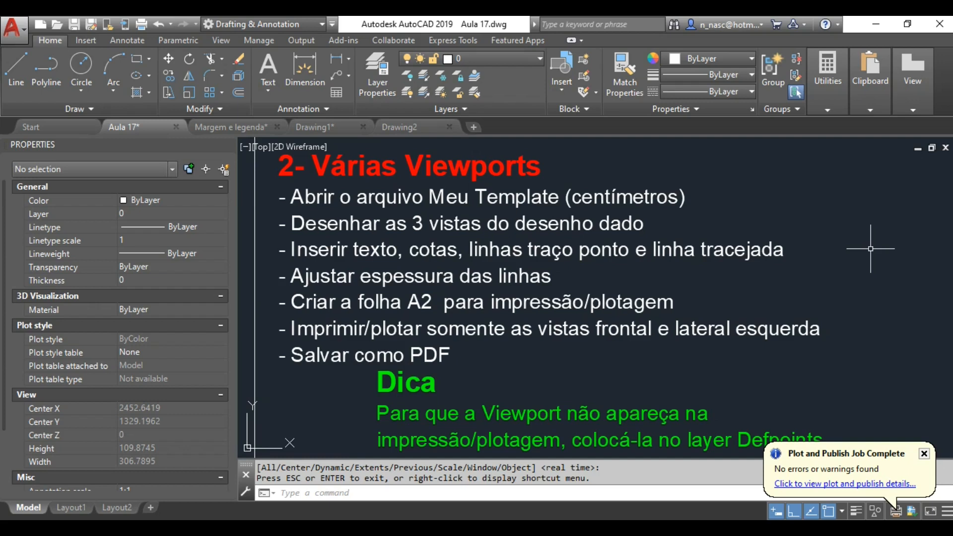
- In Drawing2, set the lineweight of all lines in the three views to 0.70 mm and turn on lineweight display
click(411, 127)
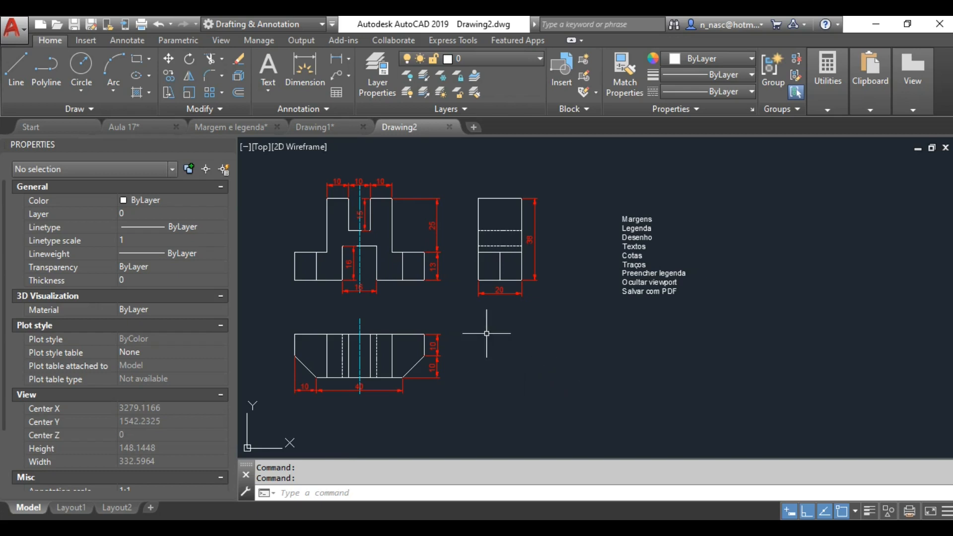
click(500, 198)
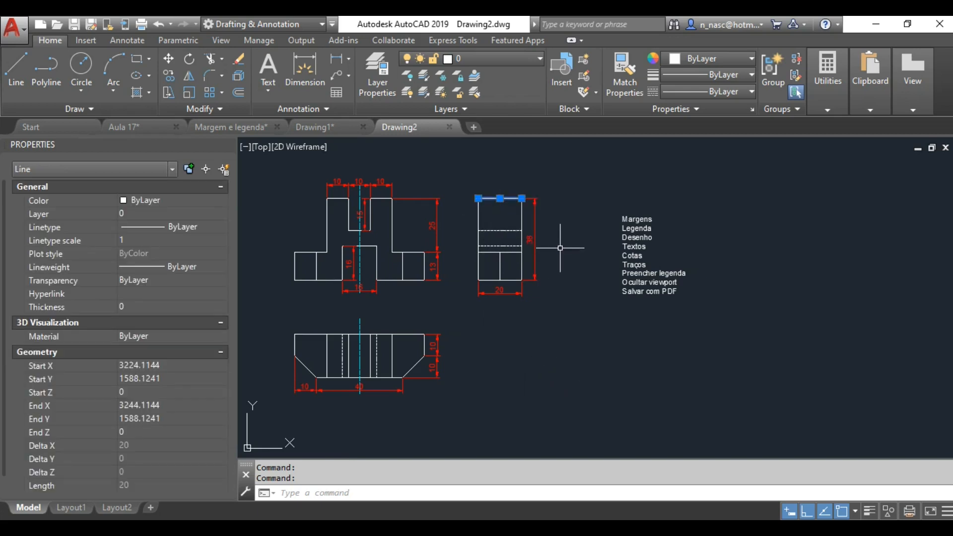
right_click(564, 231)
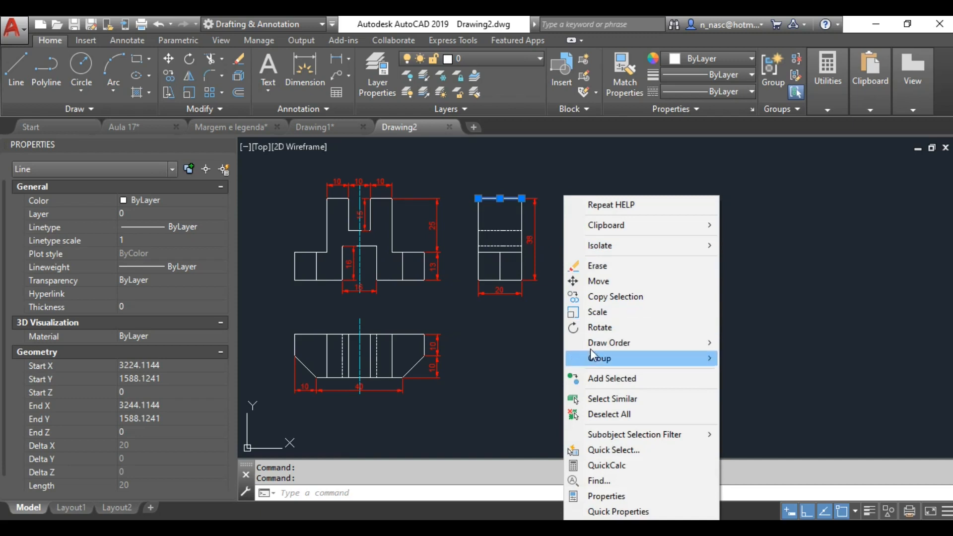
click(596, 399)
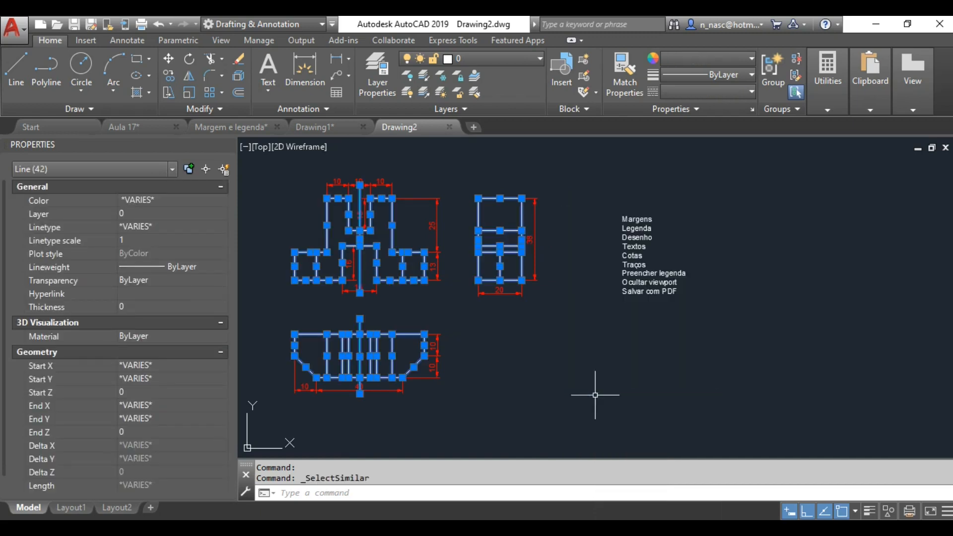
click(208, 267)
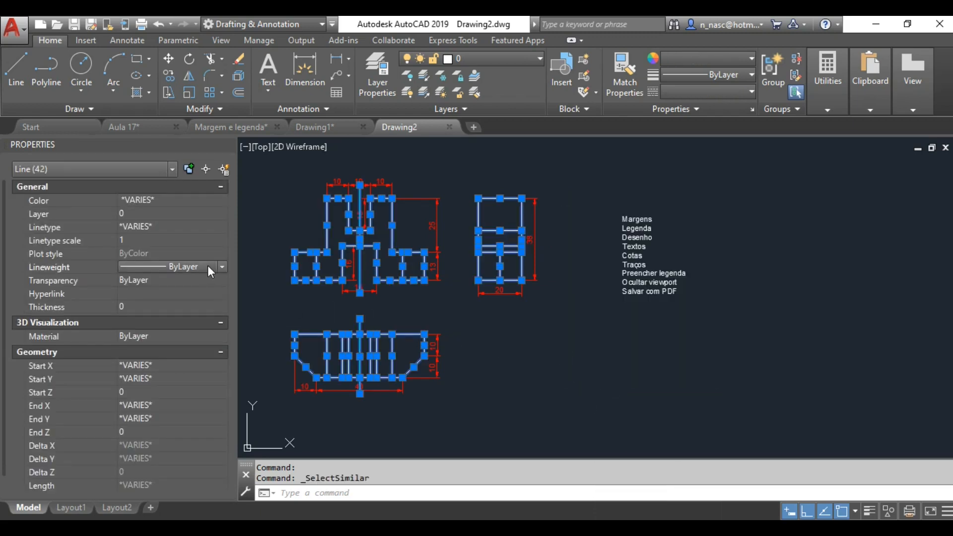
click(221, 266)
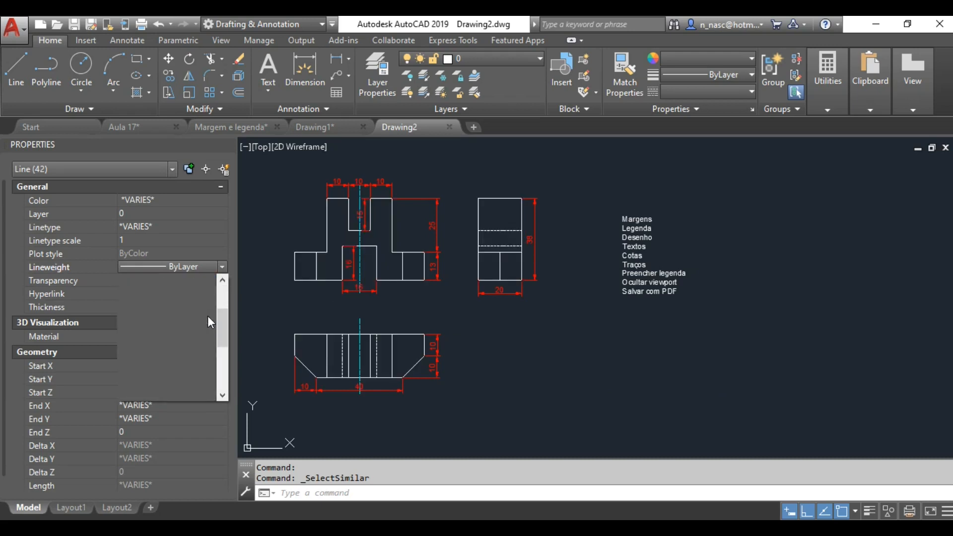
click(192, 379)
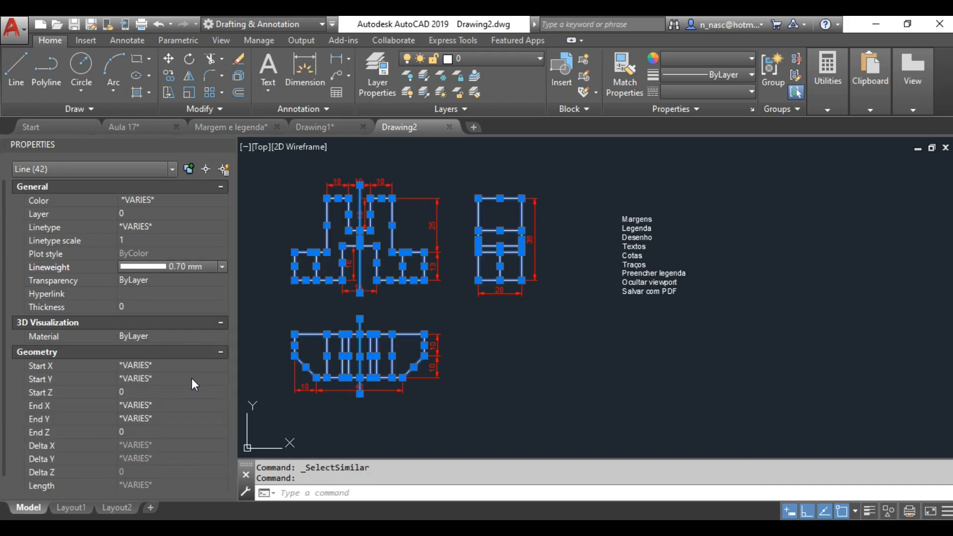
click(870, 512)
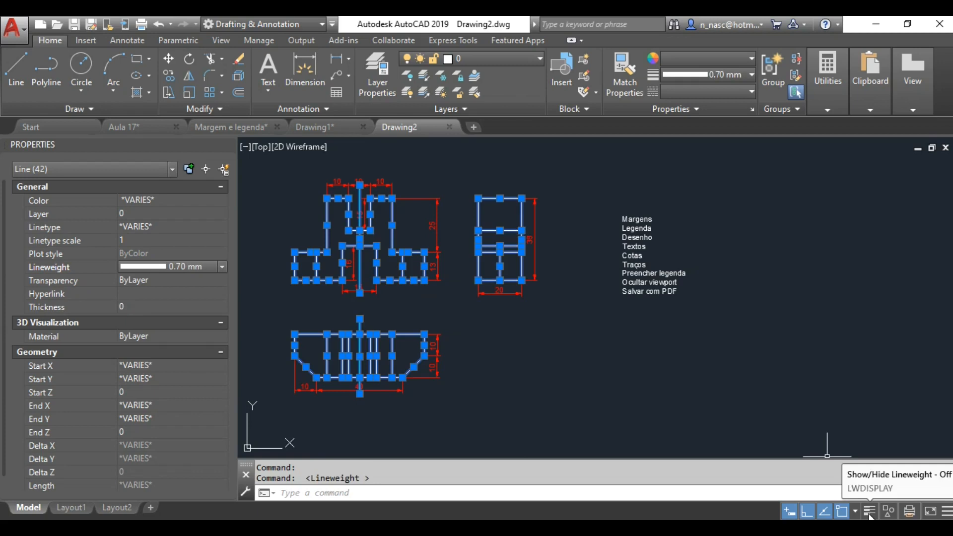
key(Escape)
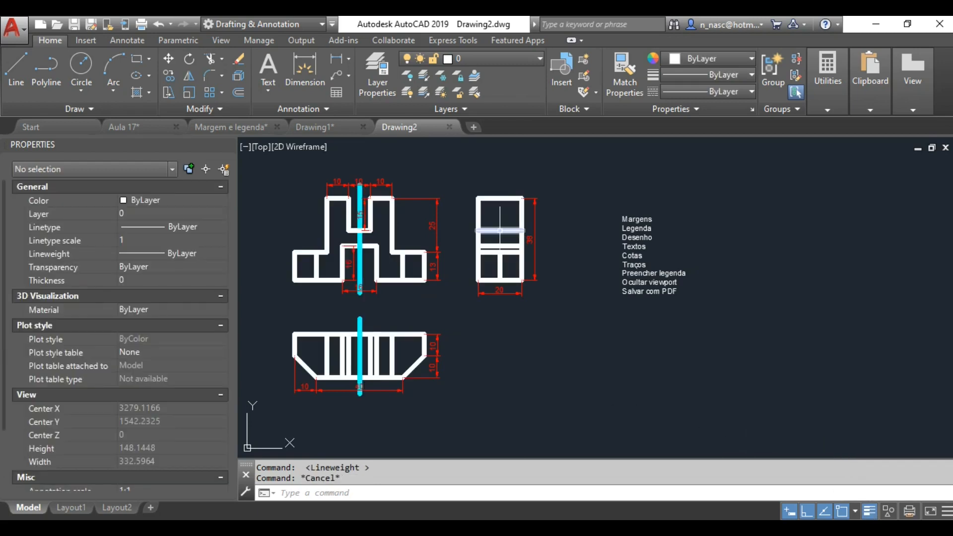
- Set the lineweight of the hidden lines in the side and lower views and both centre lines to 0.35 mm
click(500, 231)
click(500, 246)
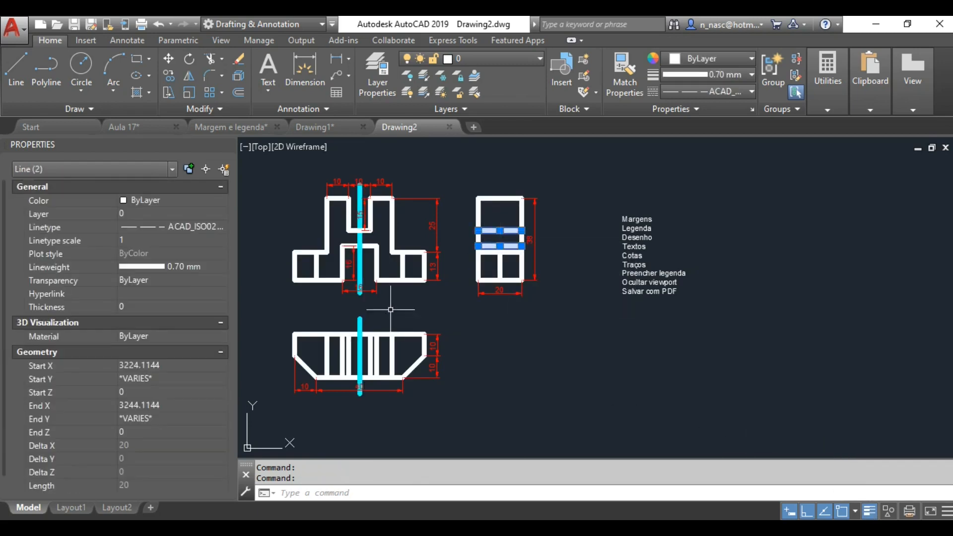
click(342, 355)
click(377, 344)
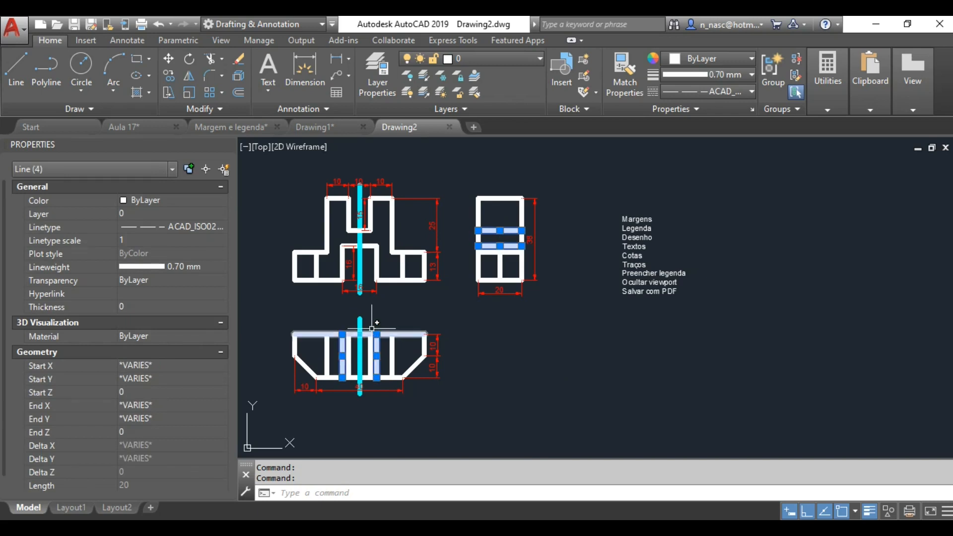
click(360, 322)
click(361, 262)
click(207, 267)
click(219, 267)
scroll(213, 302, up, 3)
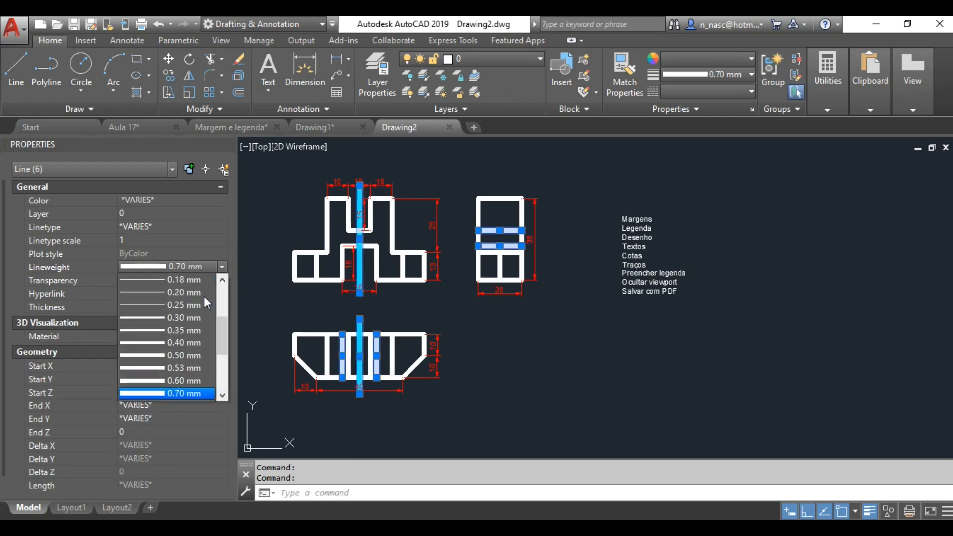
click(194, 330)
key(Escape)
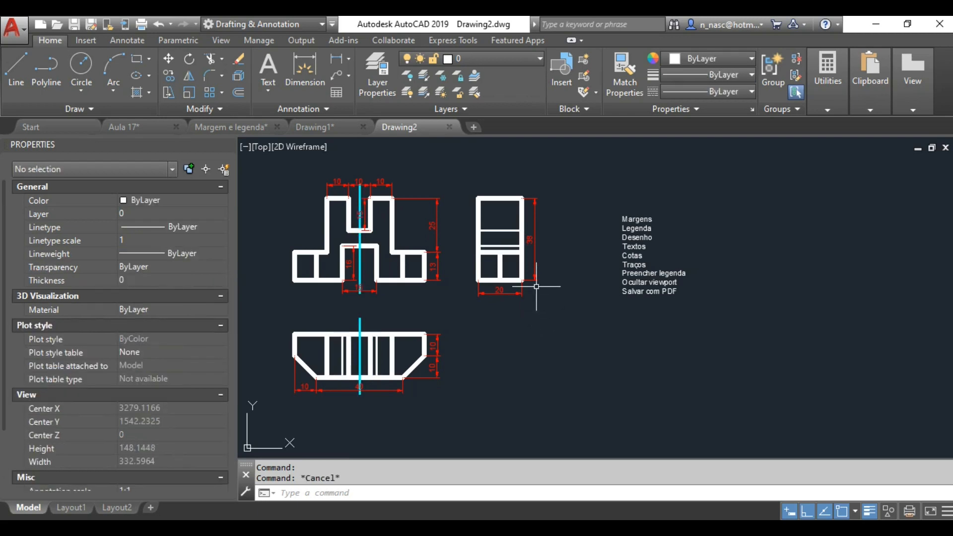
- Set the lineweight of all the red dimensions in the three views to 0.35 mm
click(535, 257)
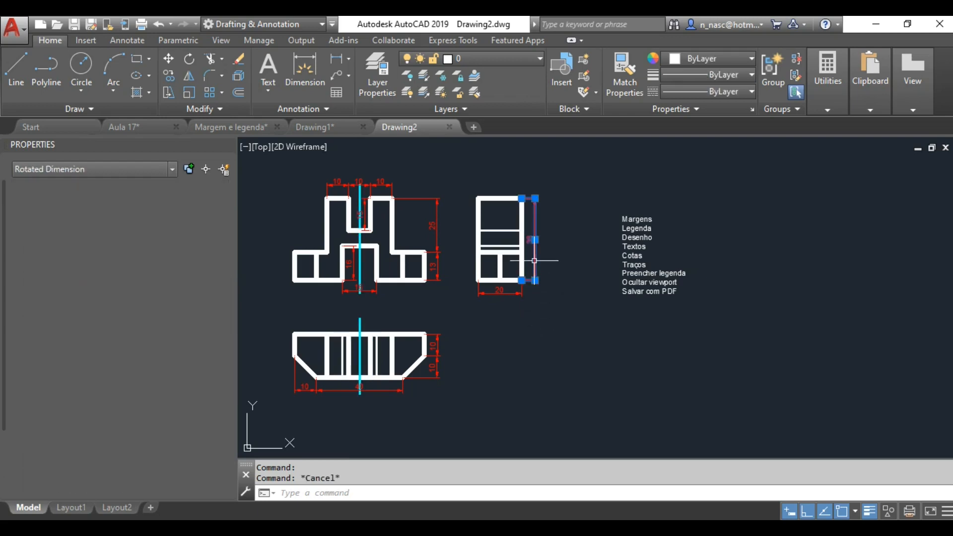
right_click(587, 251)
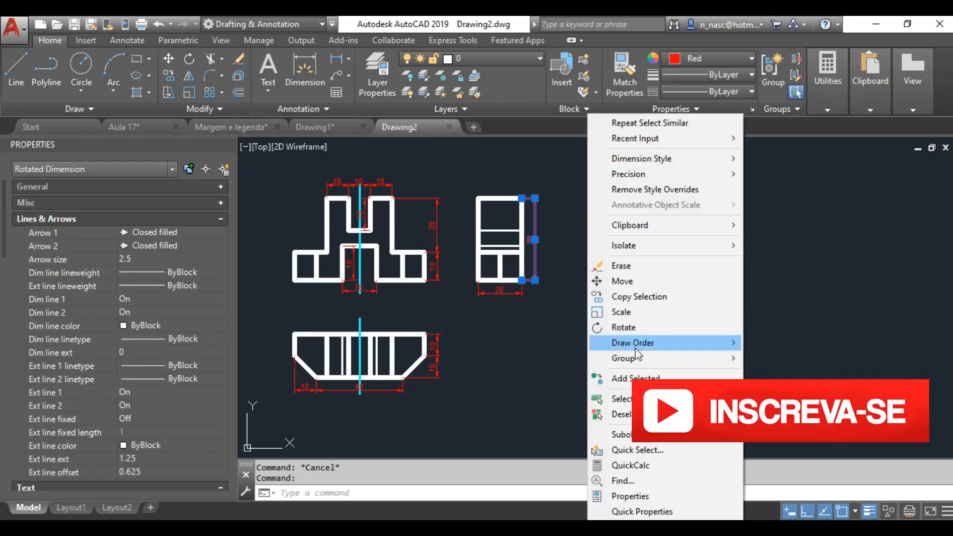
click(600, 401)
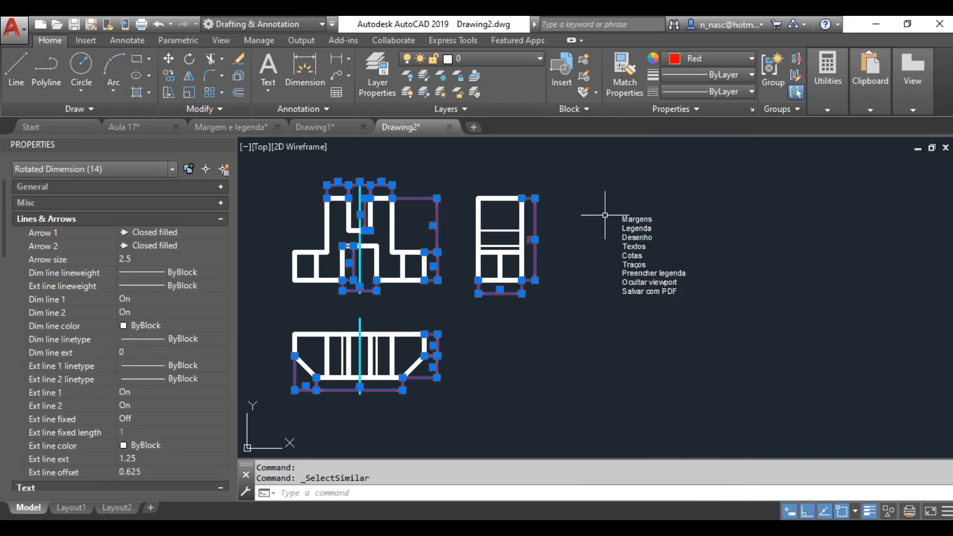
click(737, 74)
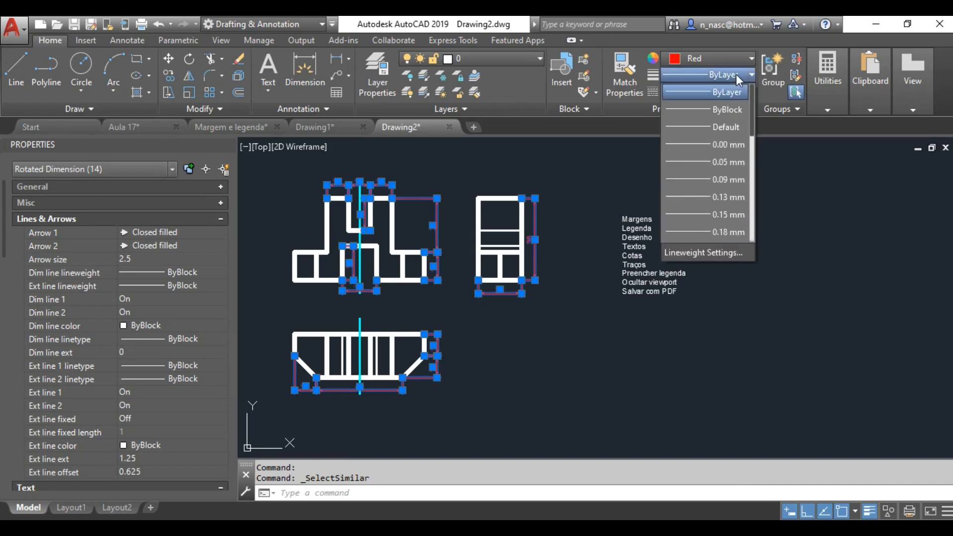
scroll(720, 149, down, 2)
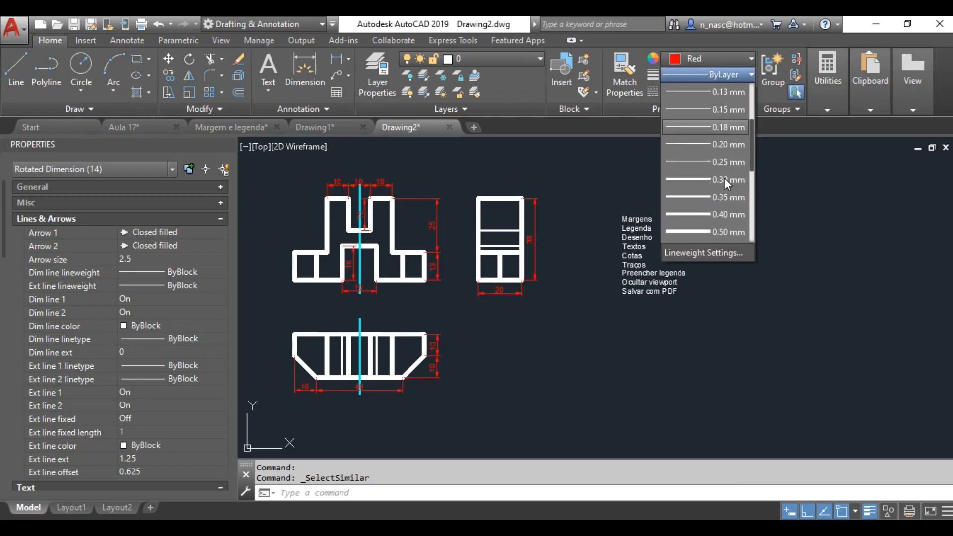
click(723, 197)
key(Escape)
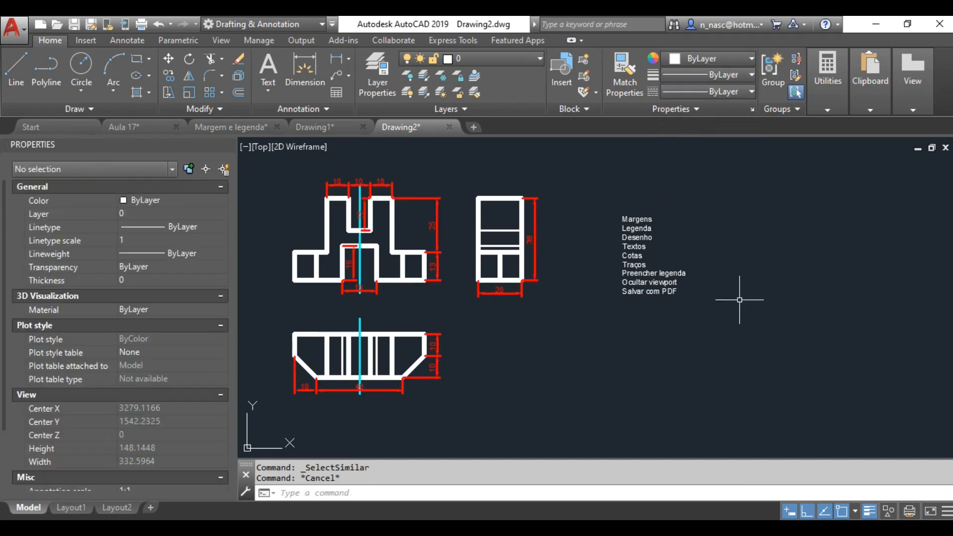
- Delete the default viewport from Drawing2's Layout1
click(73, 507)
click(560, 195)
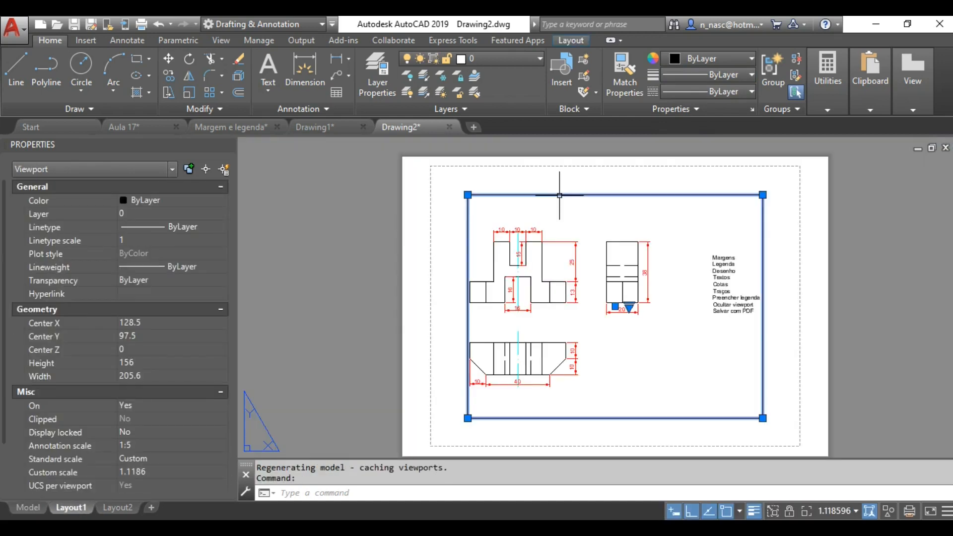
key(Delete)
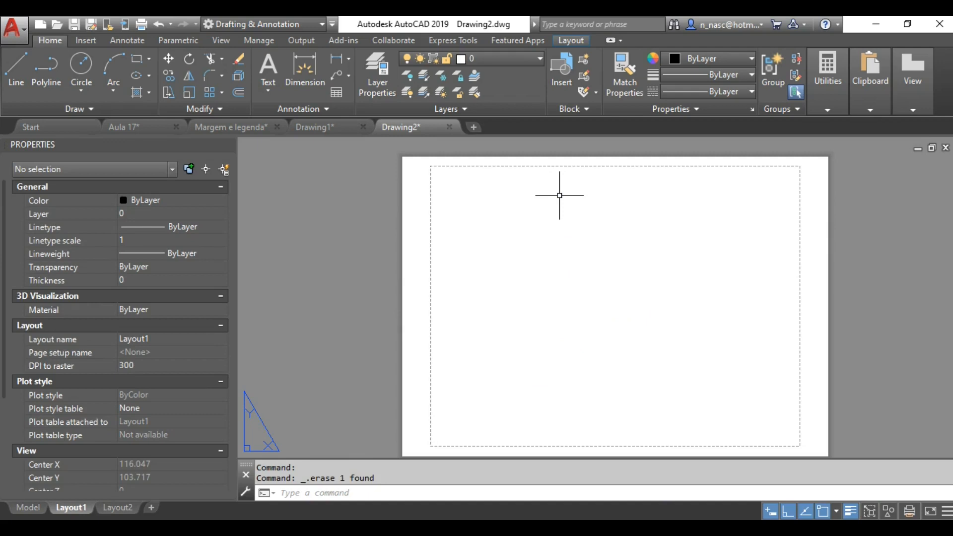
- Set Layout1's plot setup to Microsoft XPS Document Writer with A2 paper, apply it to the layout, and close without plotting
click(142, 24)
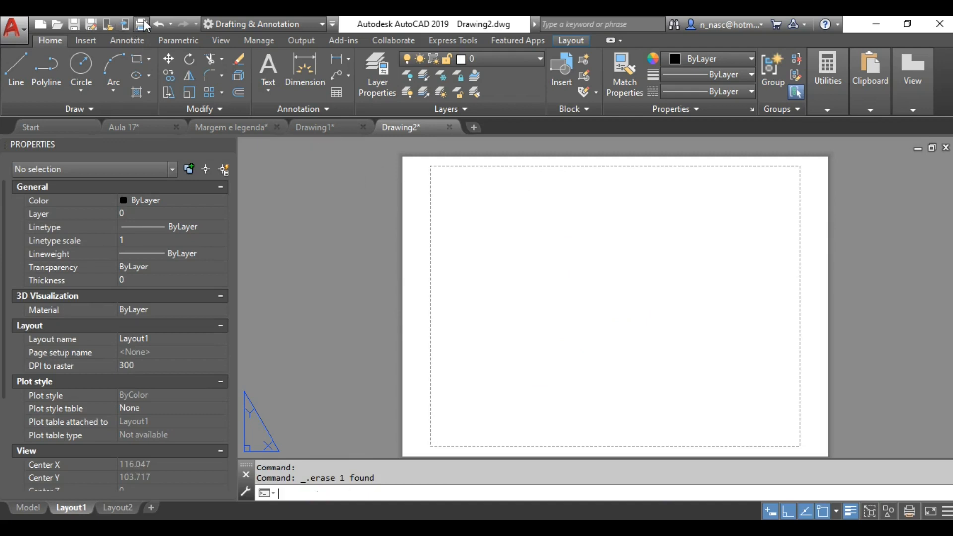
click(386, 313)
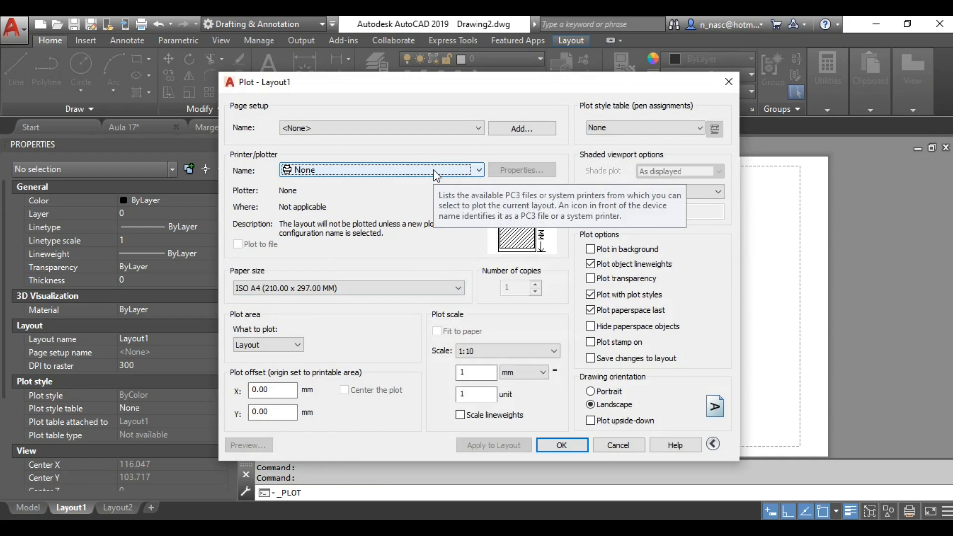
click(433, 169)
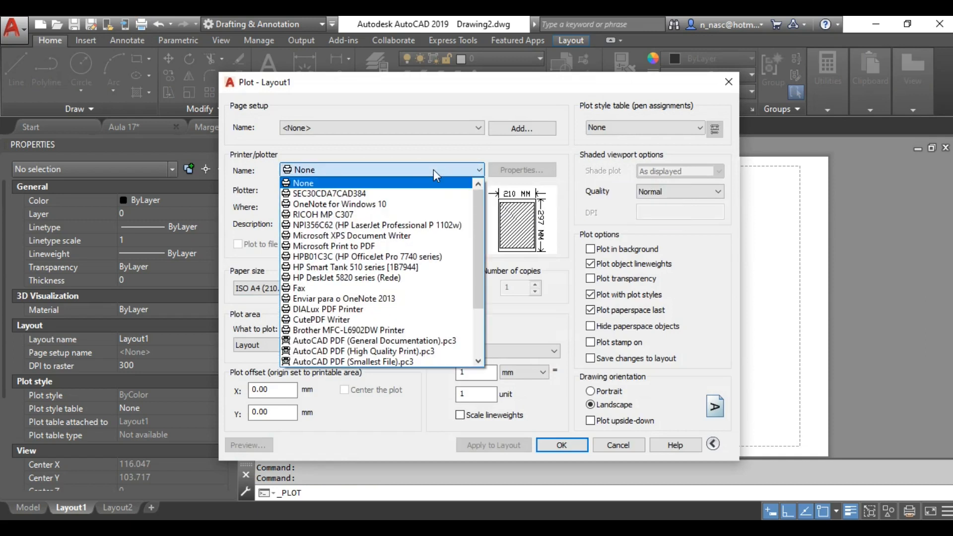
click(375, 236)
click(374, 285)
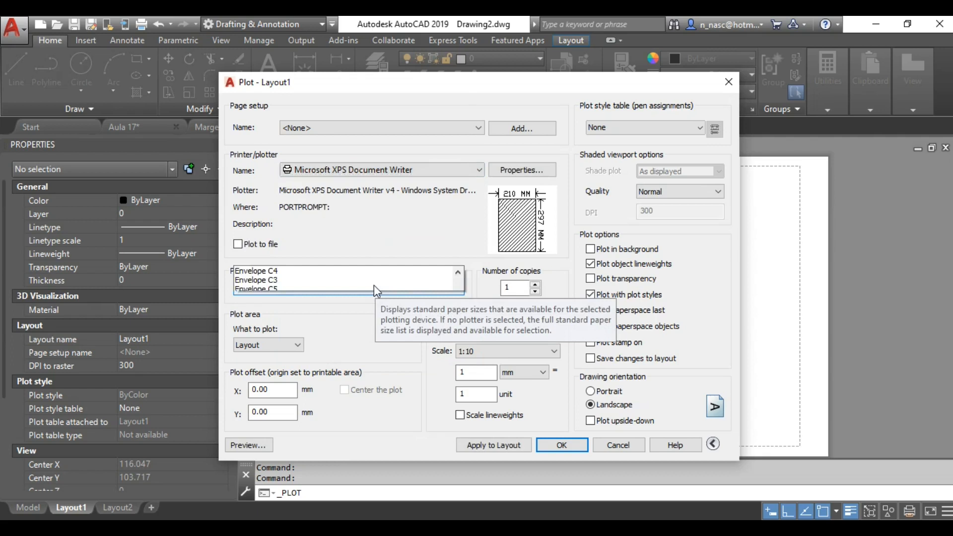
scroll(378, 238, up, 5)
scroll(378, 235, up, 7)
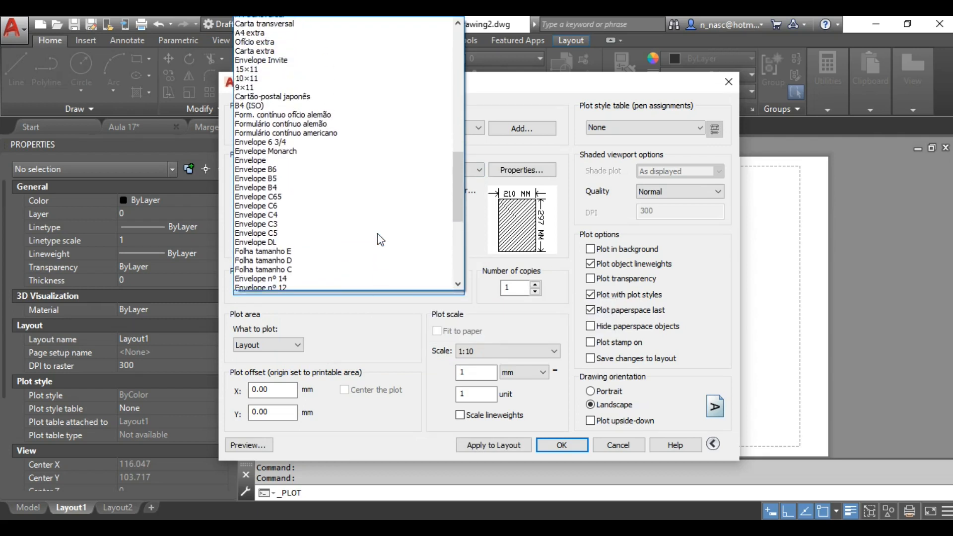
scroll(378, 234, up, 1)
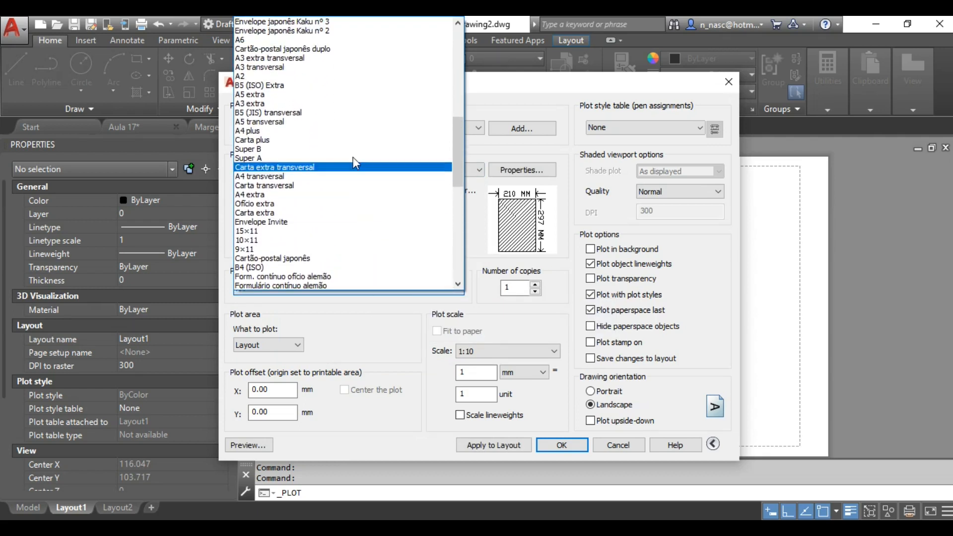
click(355, 77)
click(495, 446)
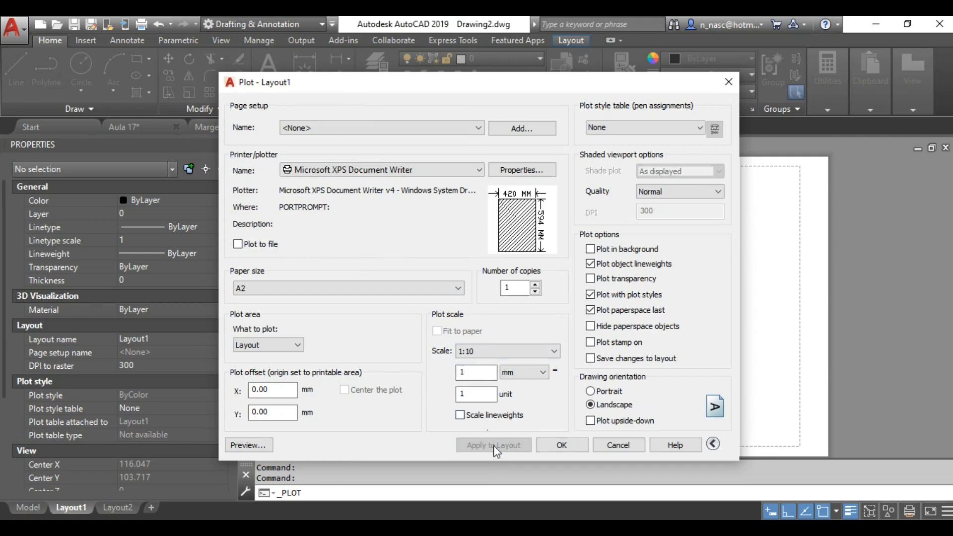
click(631, 444)
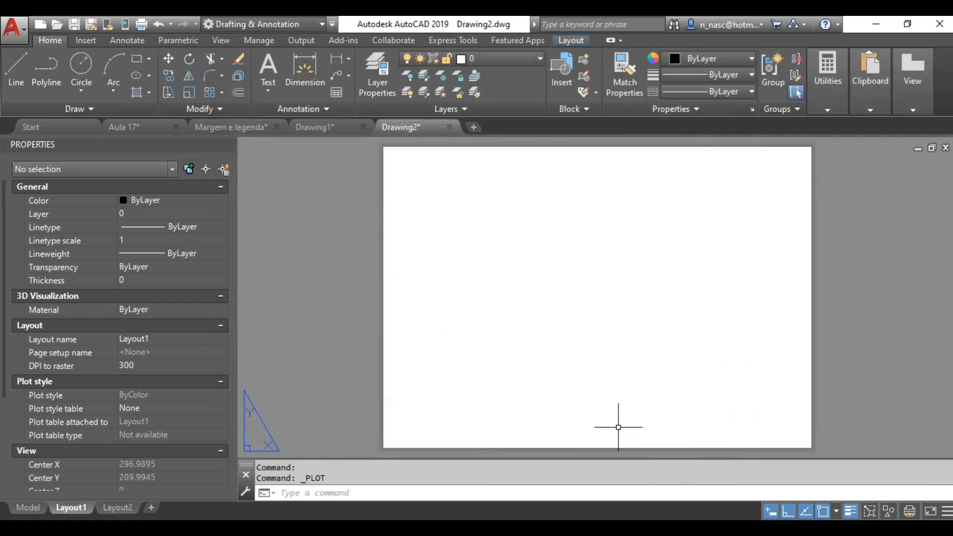
- Copy the A2 border frame from the Margem e legenda drawing and paste it into Drawing2's Layout1 at 0,0
click(248, 129)
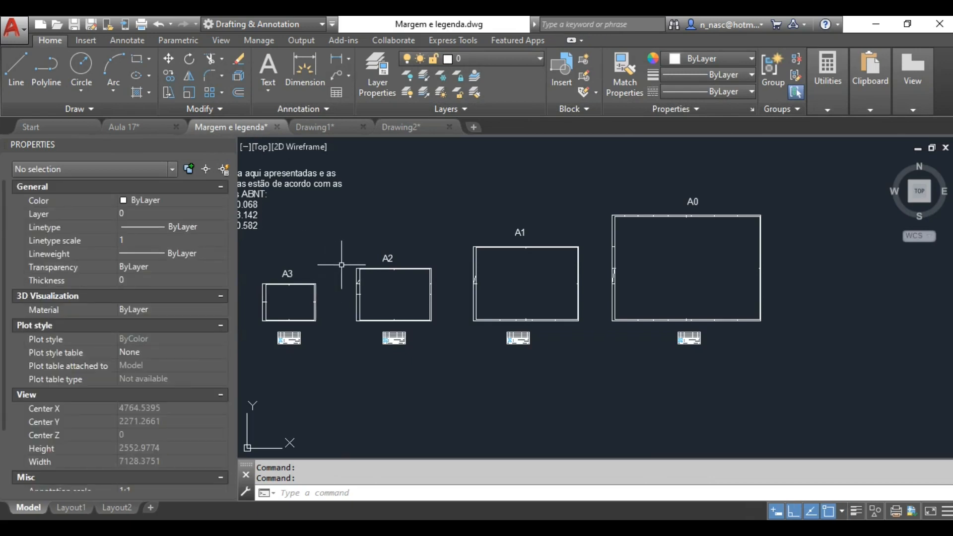
click(342, 265)
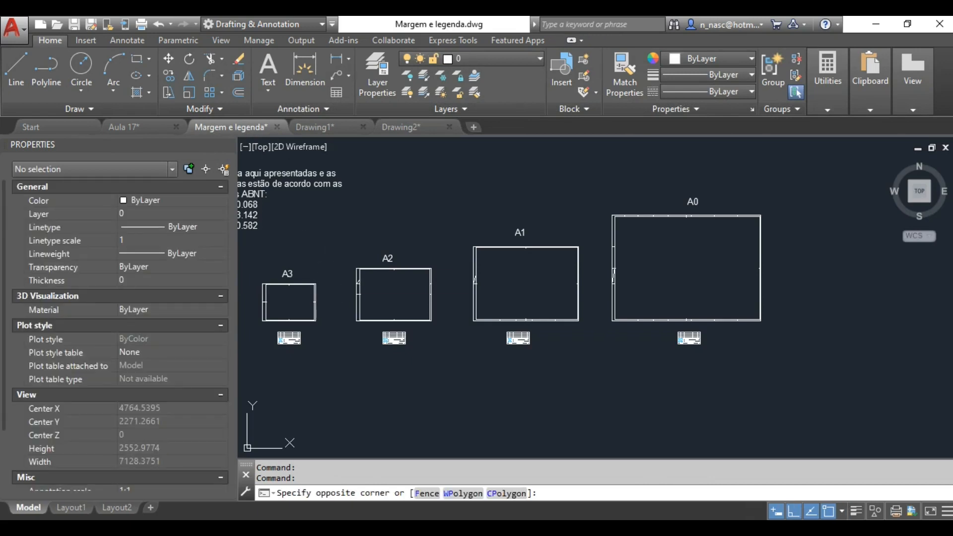
click(436, 326)
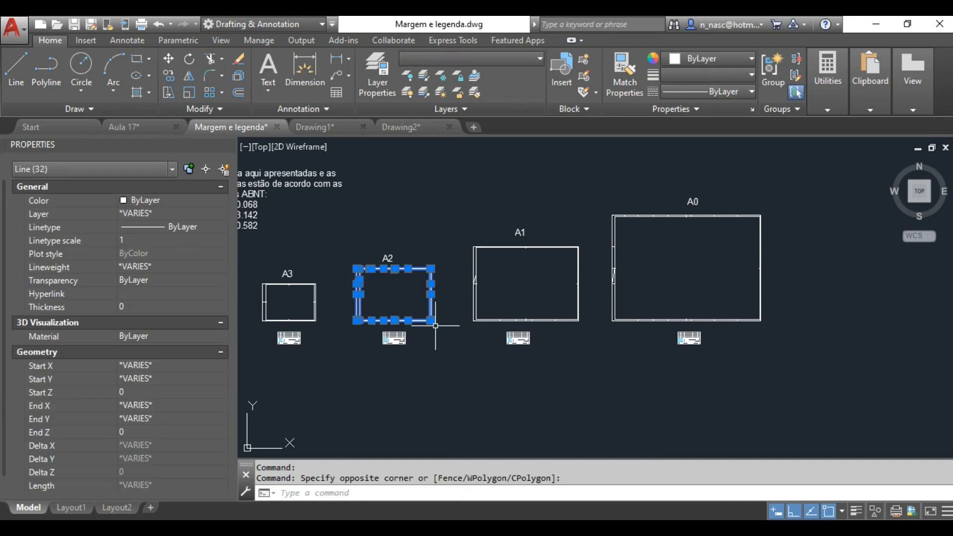
key(ctrl+c)
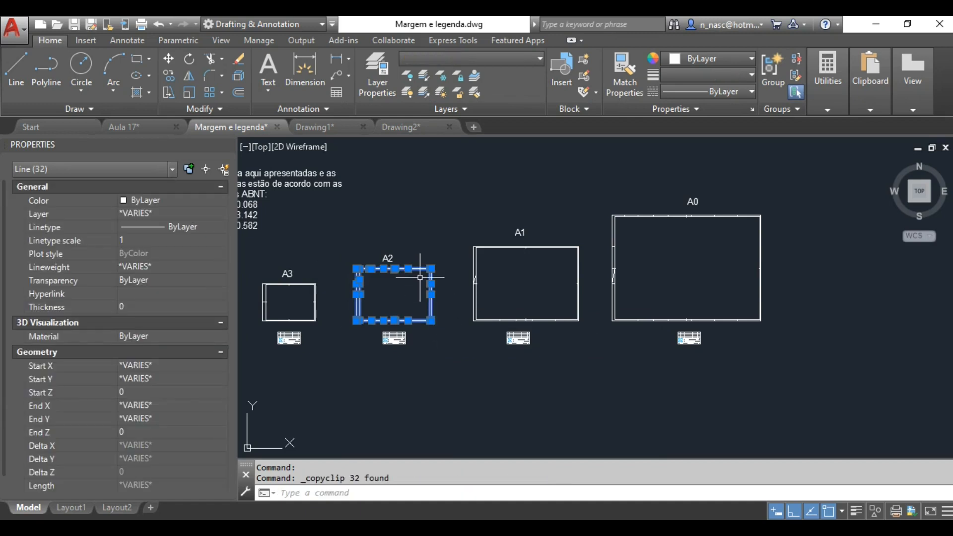
click(404, 126)
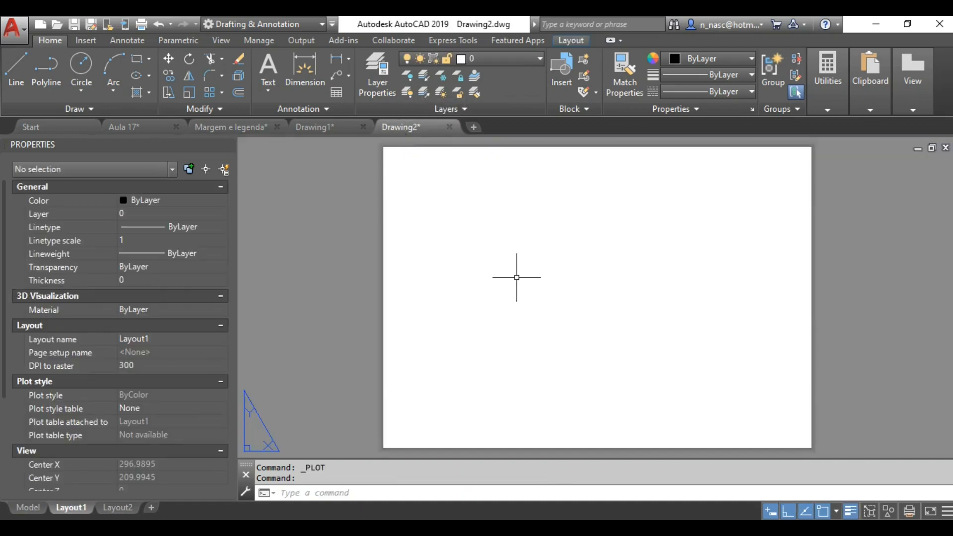
key(ctrl+v)
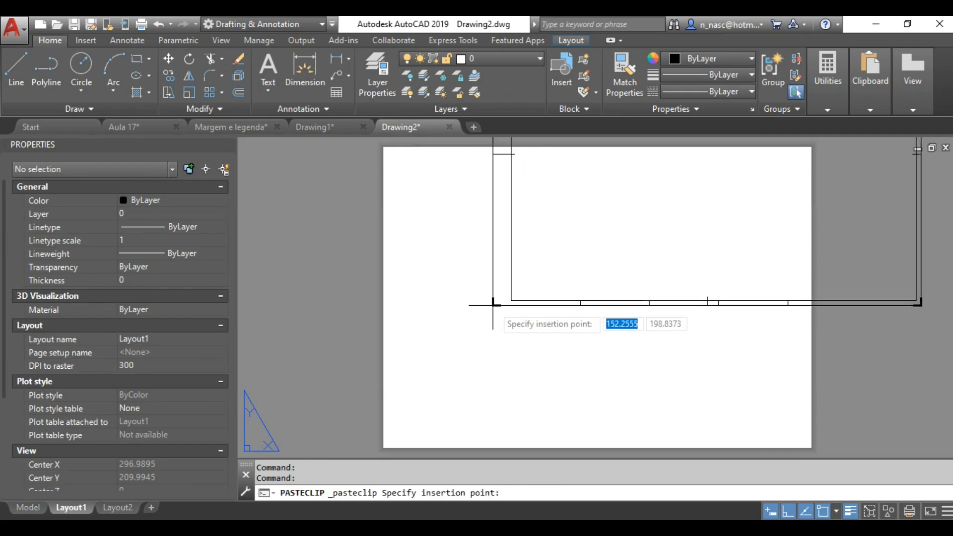
text(0,0)
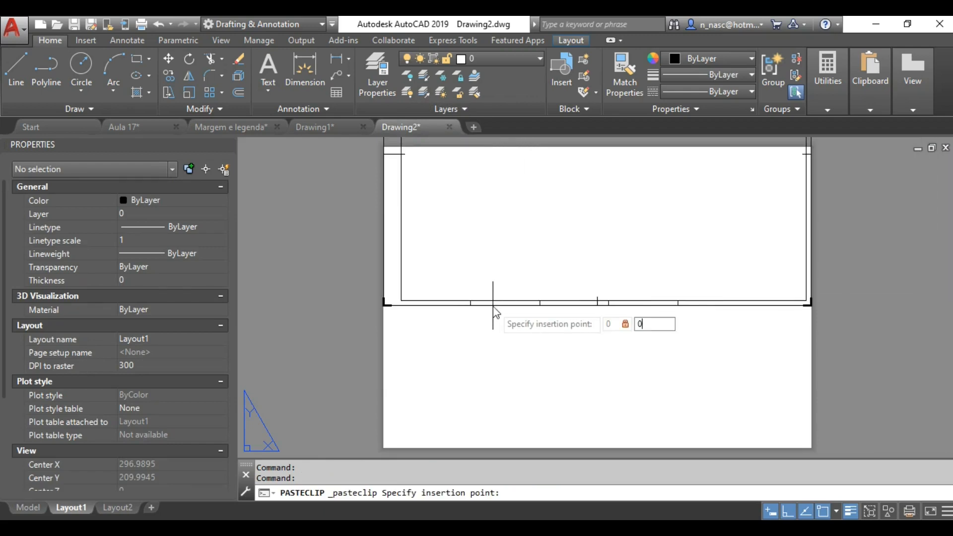
key(Return)
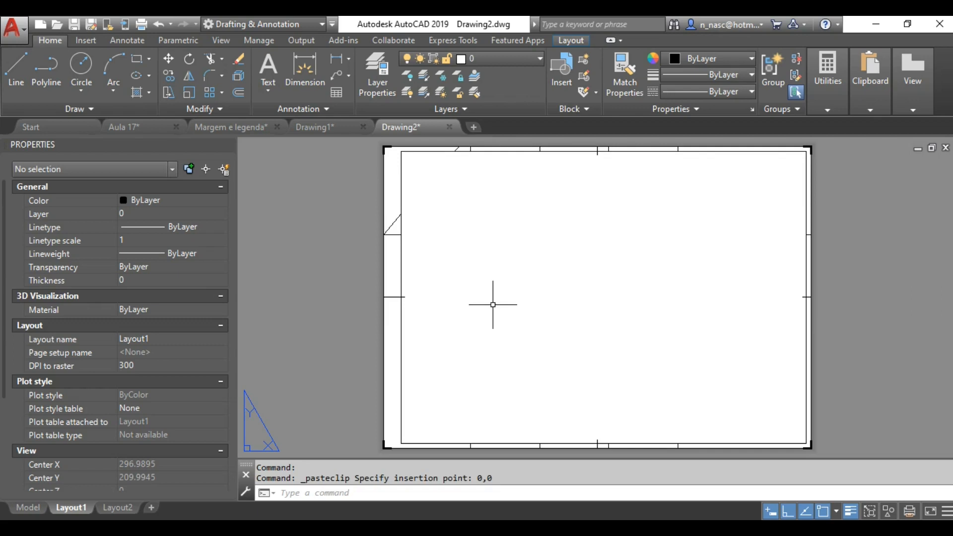
- Copy the A2 title block from Margem e legenda into Drawing2's Layout1, placing its lower-left corner on the inner border above the right-hand fold mark
click(231, 127)
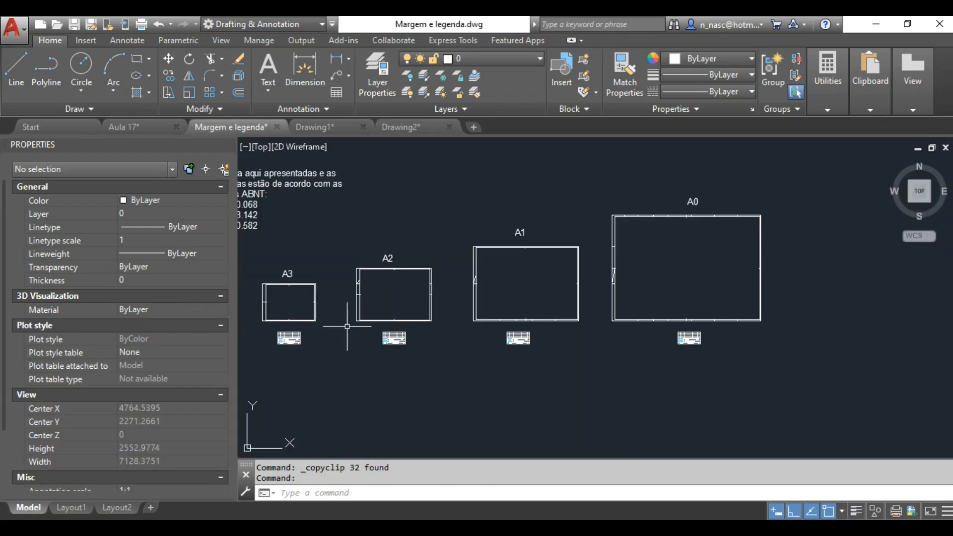
click(347, 326)
click(436, 361)
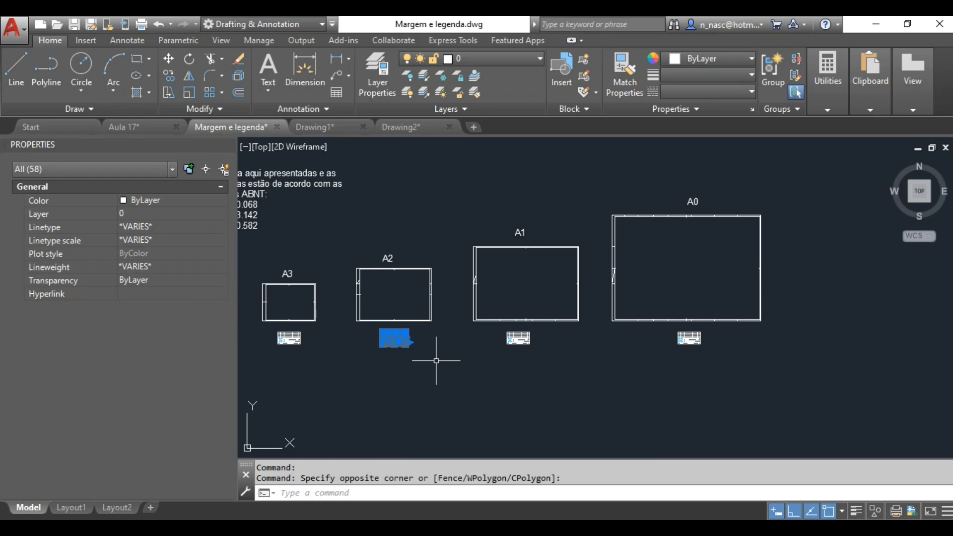
key(ctrl+c)
click(420, 125)
key(ctrl+v)
text(0,0)
key(Return)
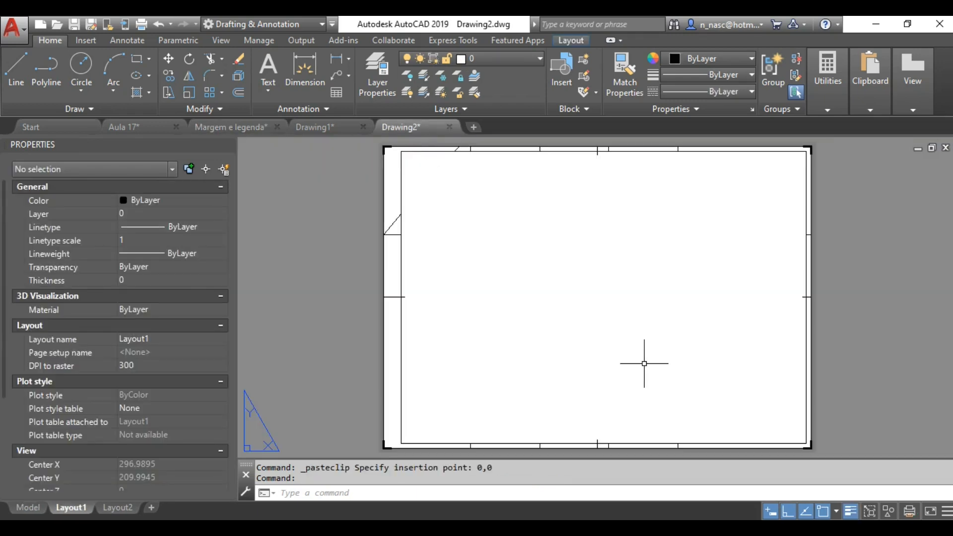
key(ctrl+v)
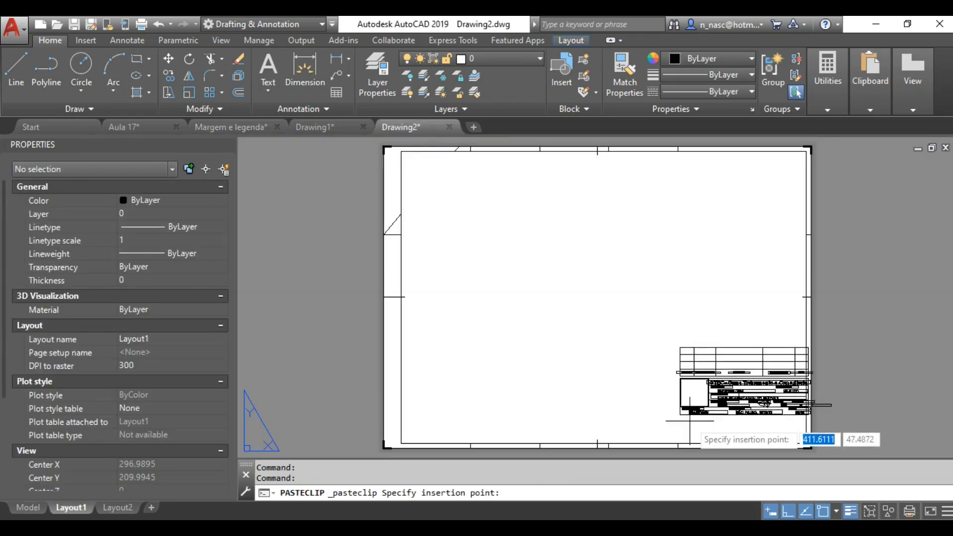
scroll(690, 430, up, 5)
middle_drag(689, 430, 664, 207)
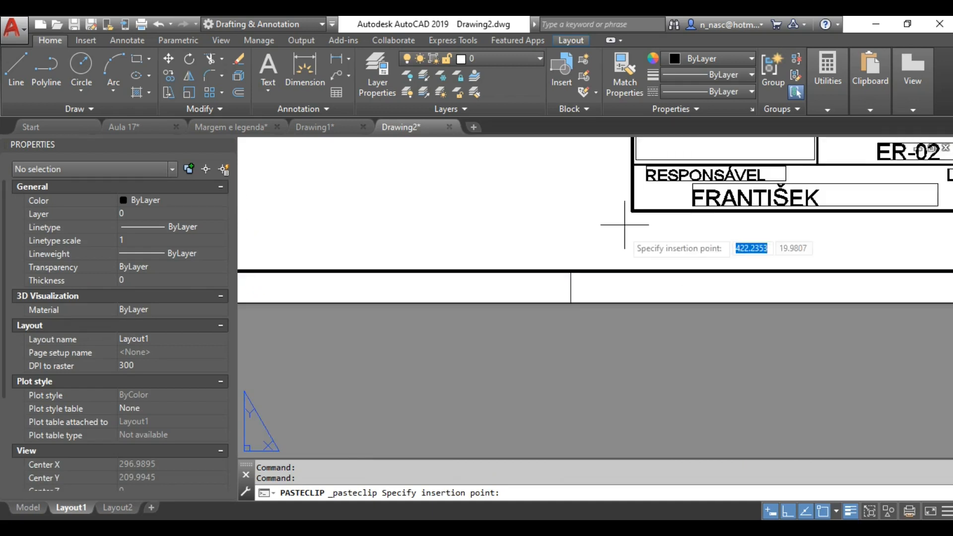
click(571, 270)
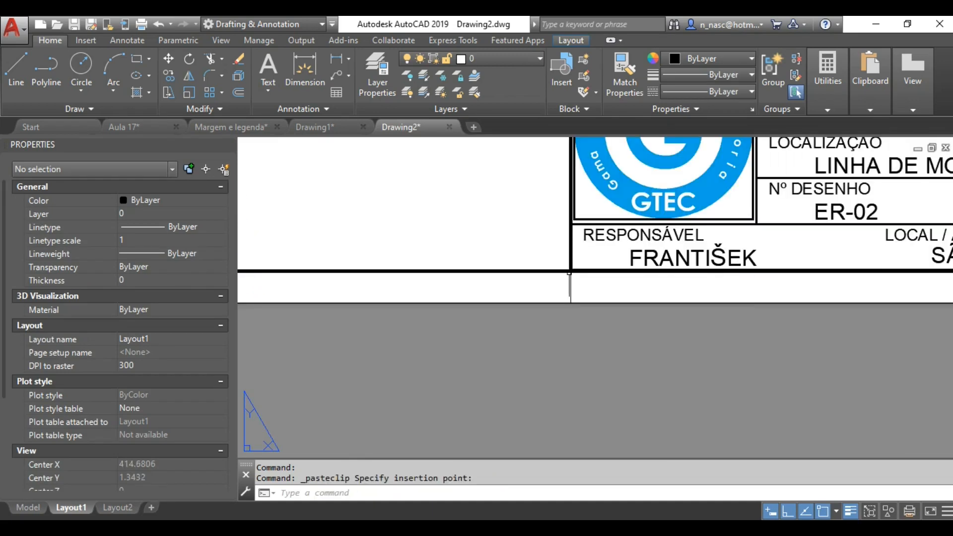
- Turn off lineweight display in Layout1 and bring the whole A2 sheet into view
click(851, 512)
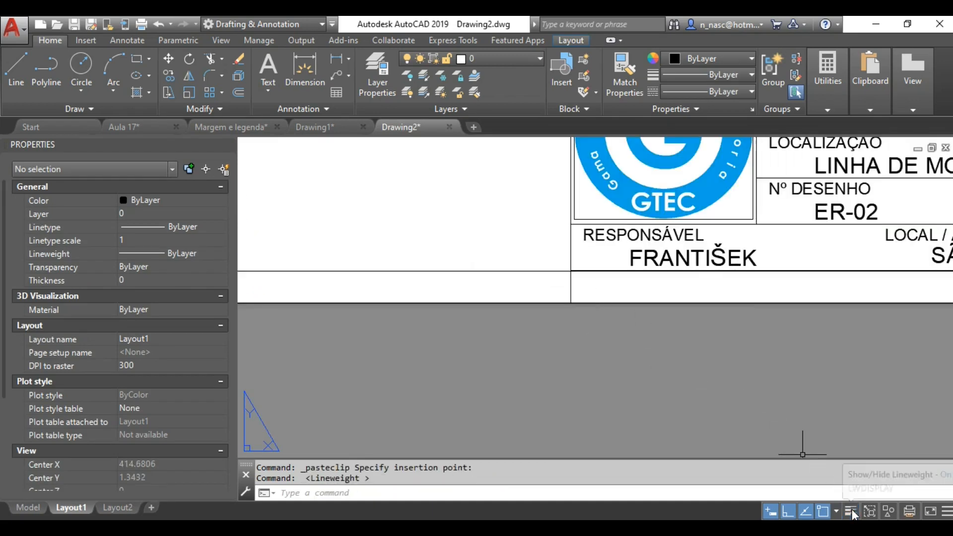
scroll(771, 394, down, 5)
scroll(765, 397, down, 2)
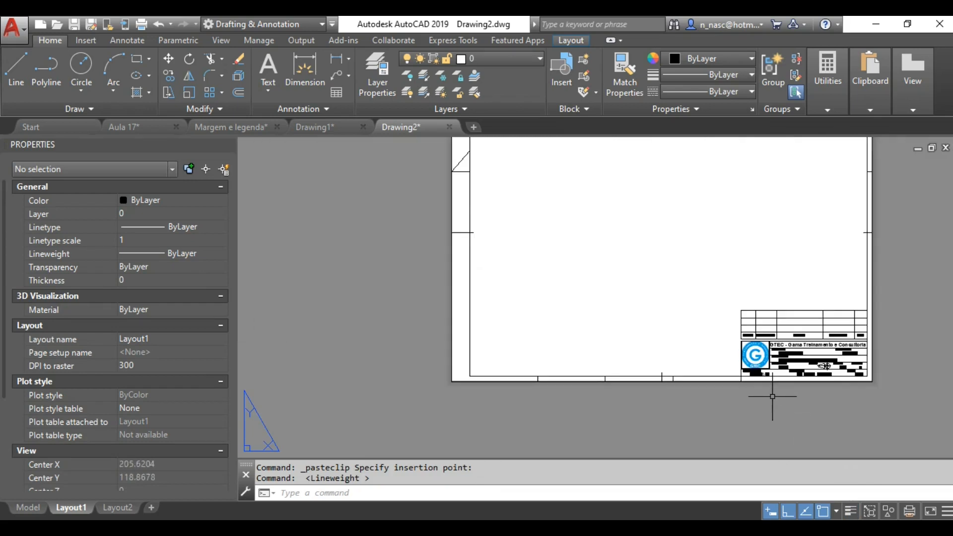
middle_drag(688, 305, 644, 371)
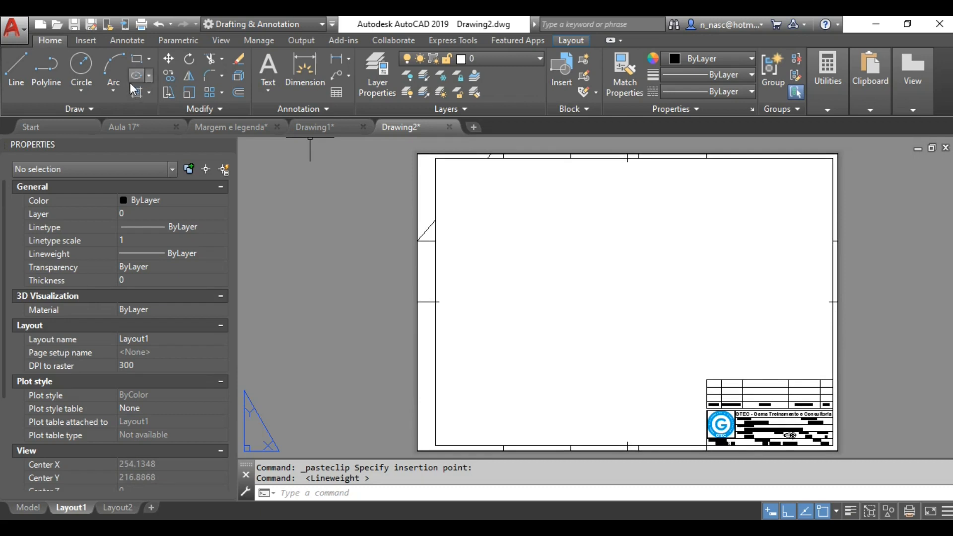
- Create a rectangular viewport about 292 mm wide and 133 mm high in the upper-left area of the Layout1 sheet
click(564, 41)
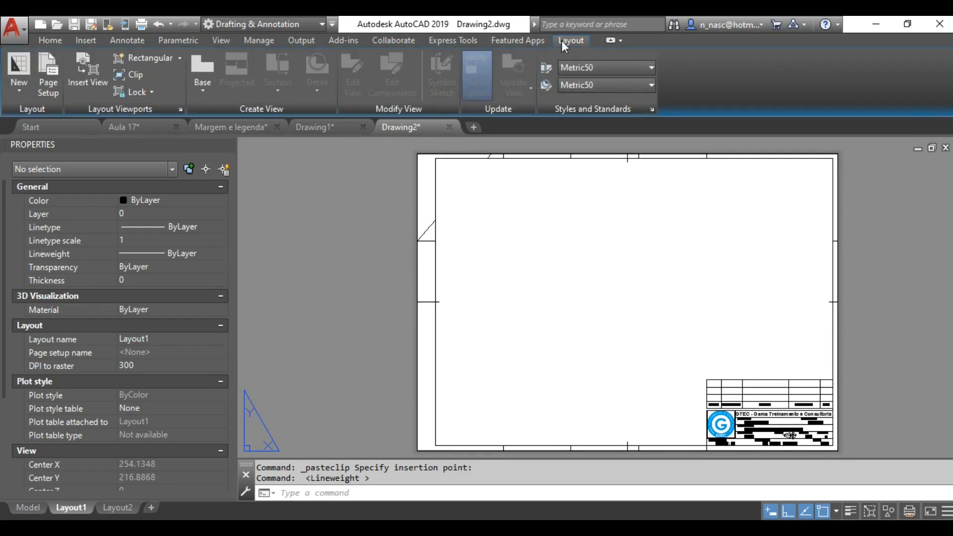
click(153, 62)
click(444, 167)
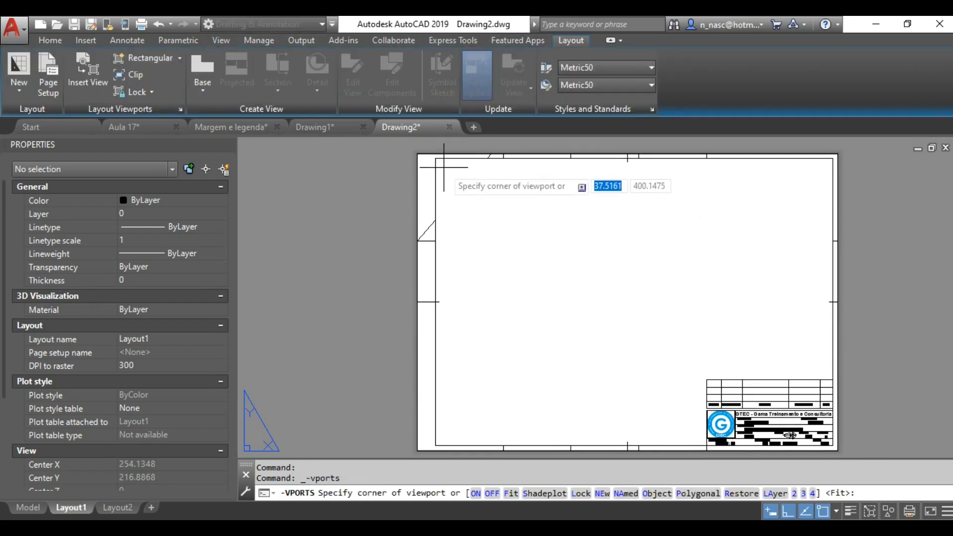
click(651, 261)
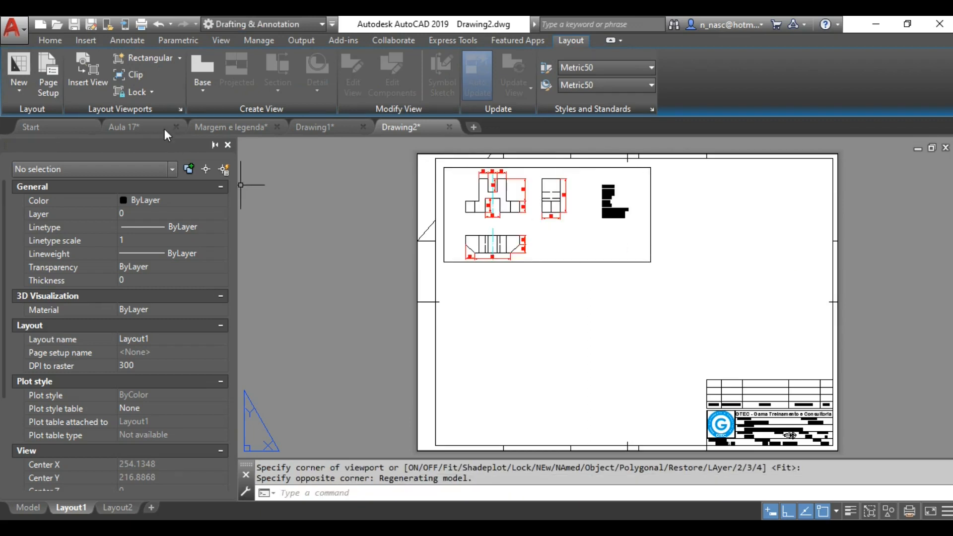
- Create a second rectangular viewport about 277 mm wide and 159 mm high below the first one
click(142, 57)
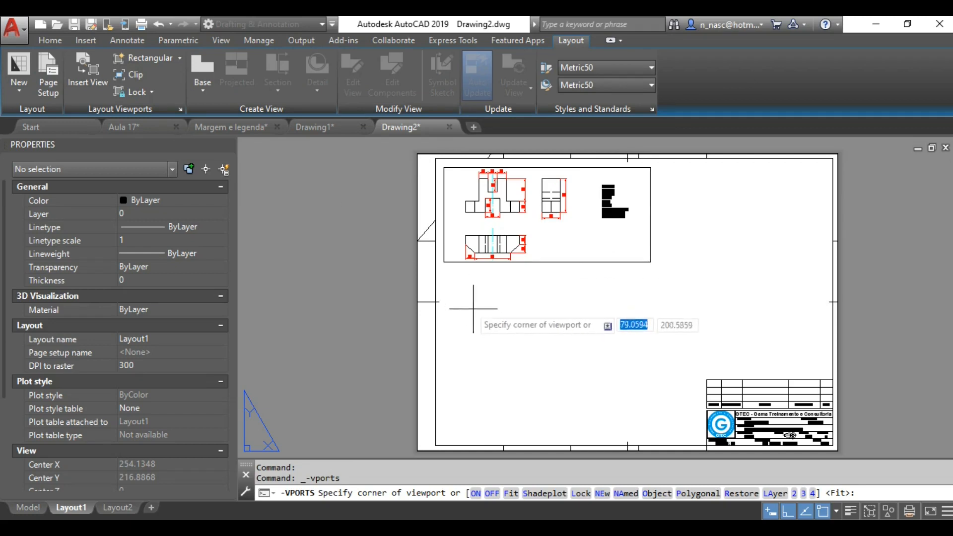
click(453, 302)
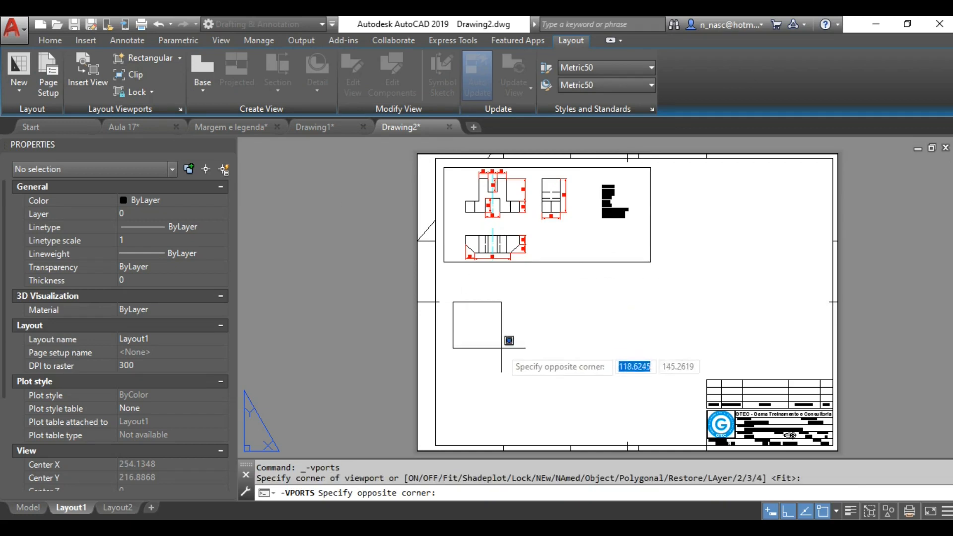
click(650, 415)
key(Escape)
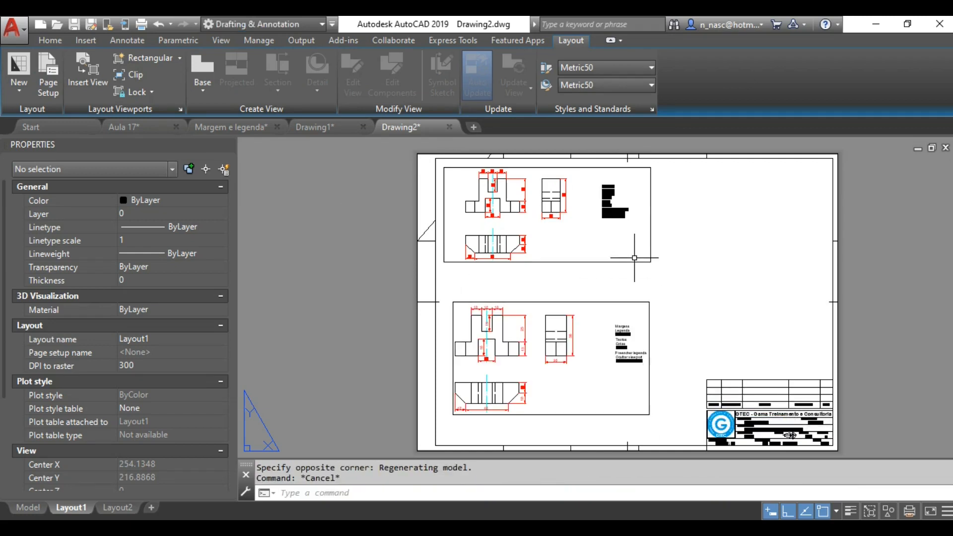
- Try a 1:10 scale on the upper viewport and set its scale to 1:5
mouse_move(629, 263)
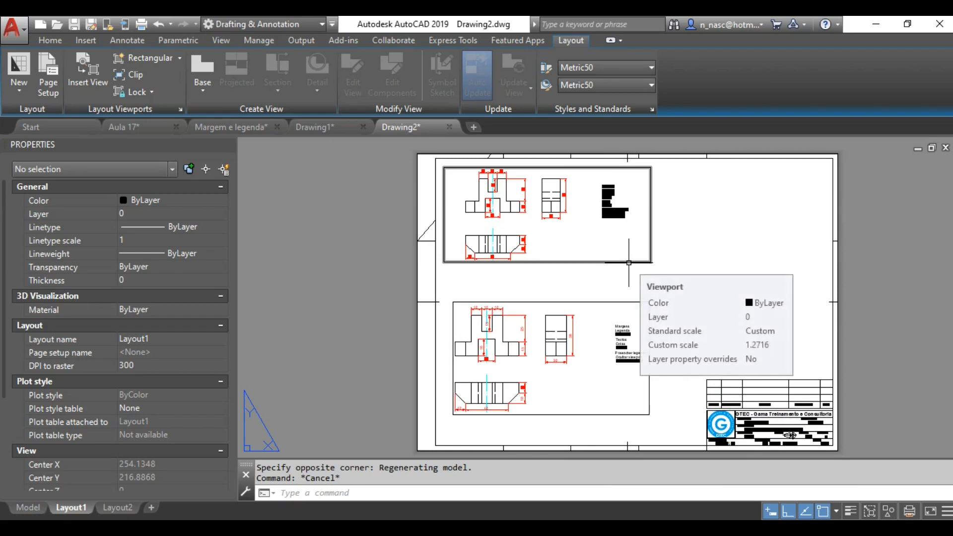
double_click(785, 213)
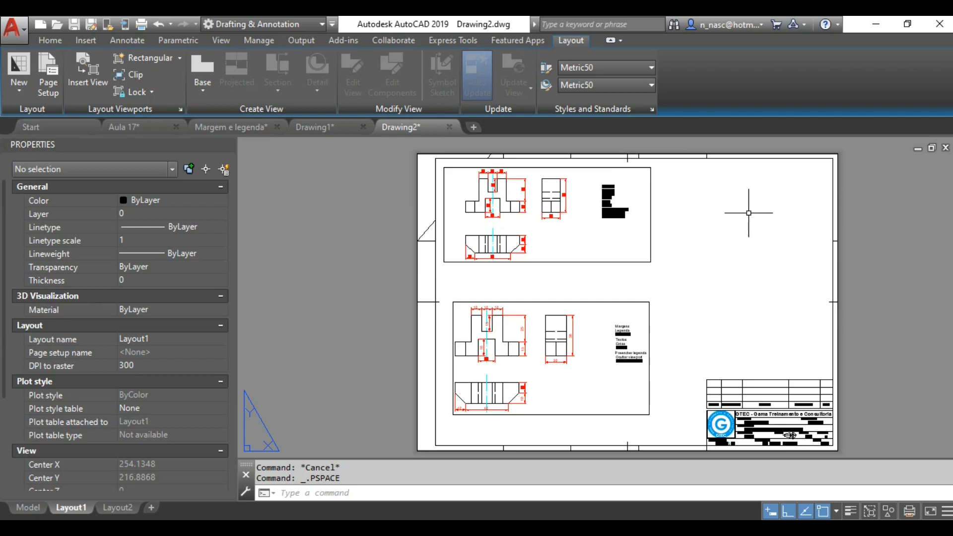
click(652, 219)
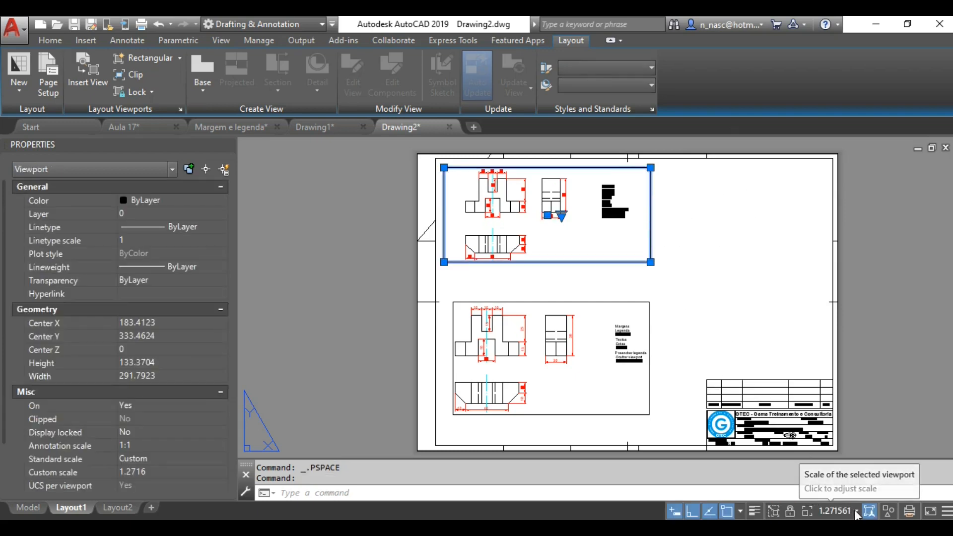
click(856, 513)
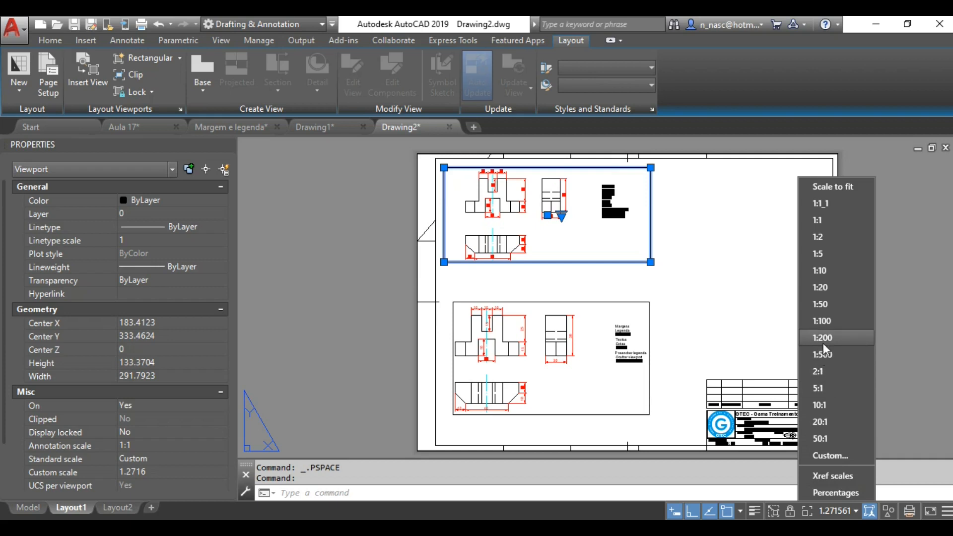
click(825, 271)
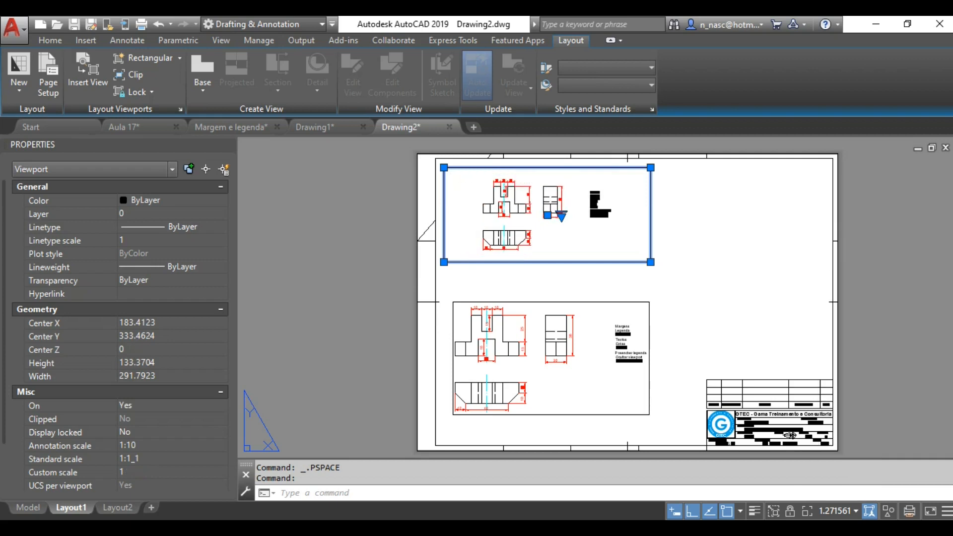
click(855, 508)
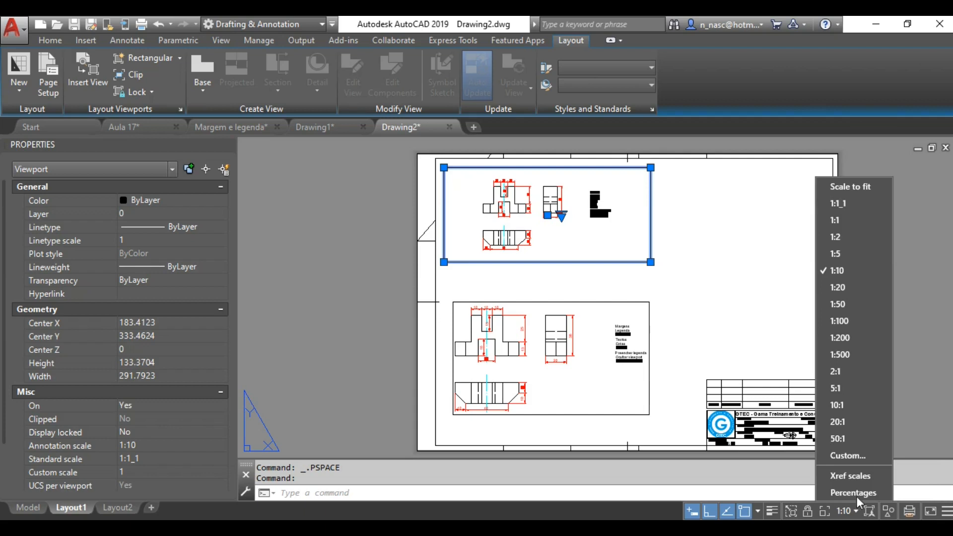
click(839, 251)
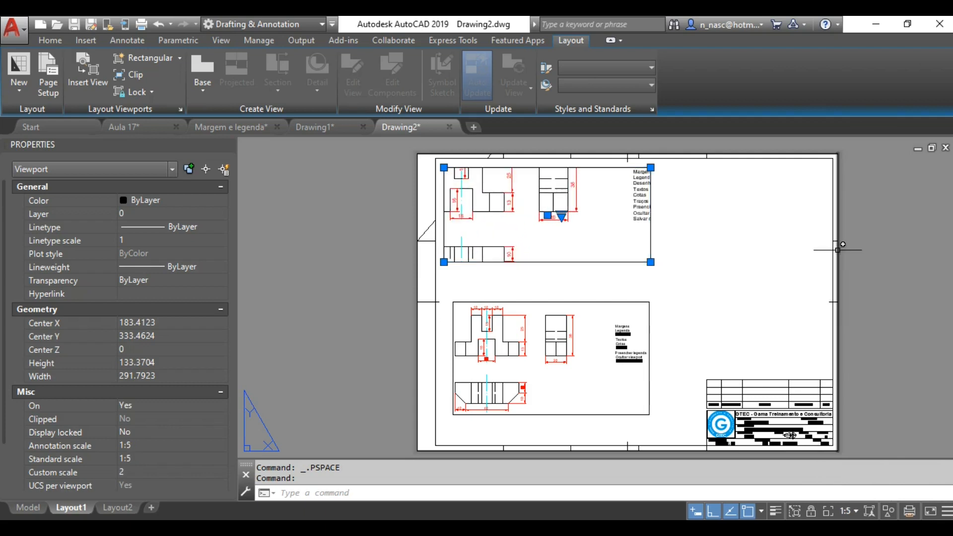
- Reposition the part inside the upper viewport and resize its frame to about 230 x 155 mm around the front view only
double_click(578, 235)
middle_drag(531, 226, 570, 256)
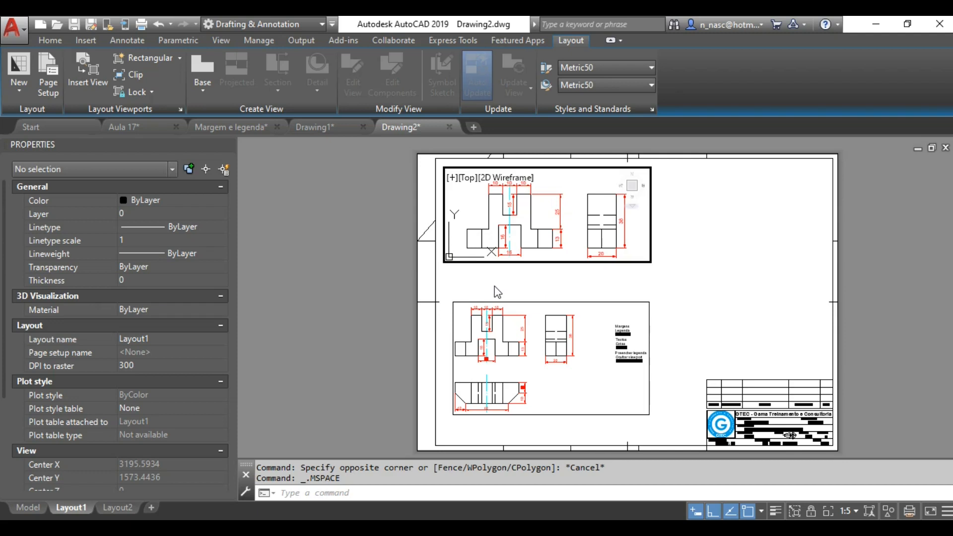
double_click(732, 253)
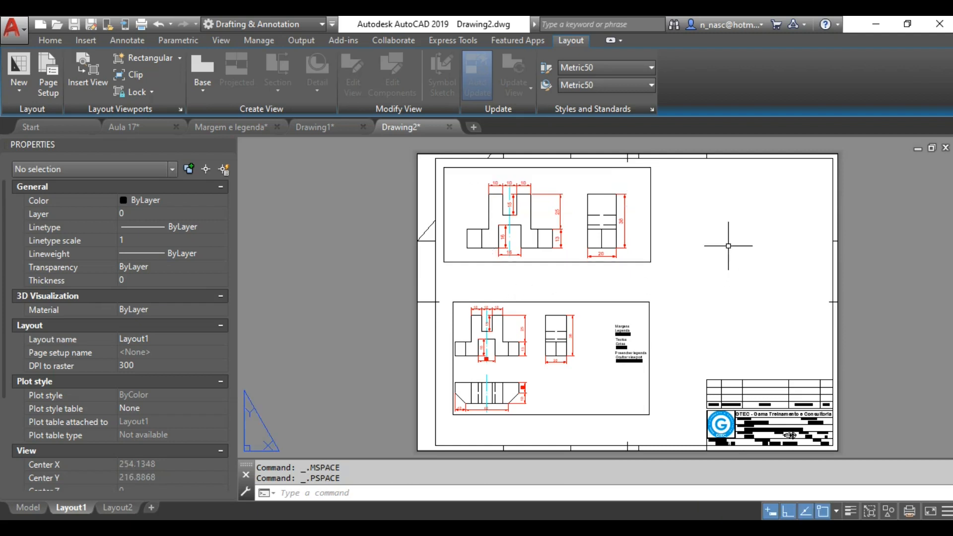
click(653, 224)
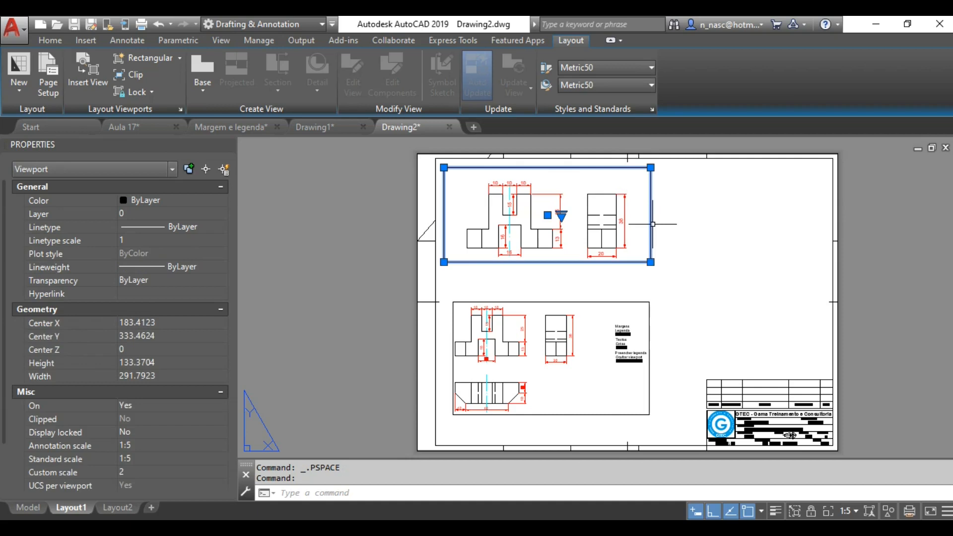
click(651, 262)
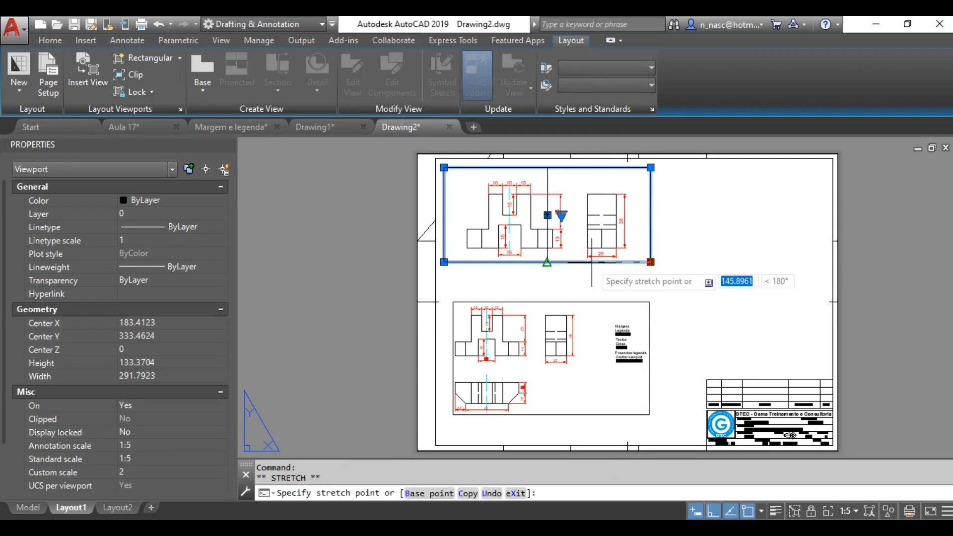
key(F3)
click(577, 256)
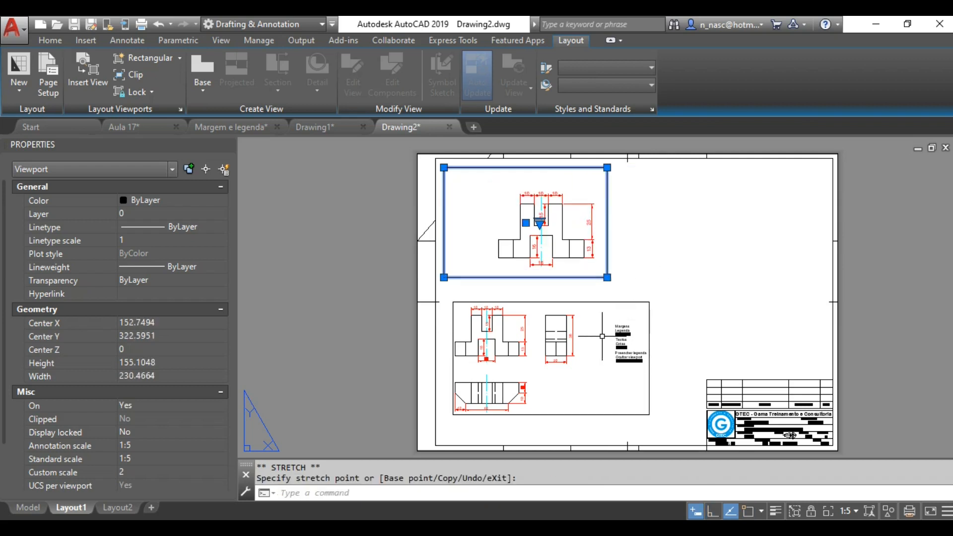
- Set the lower viewport's scale to 1:5 and shift its contents so the whole side view fits inside the frame
double_click(592, 341)
middle_drag(579, 345, 504, 357)
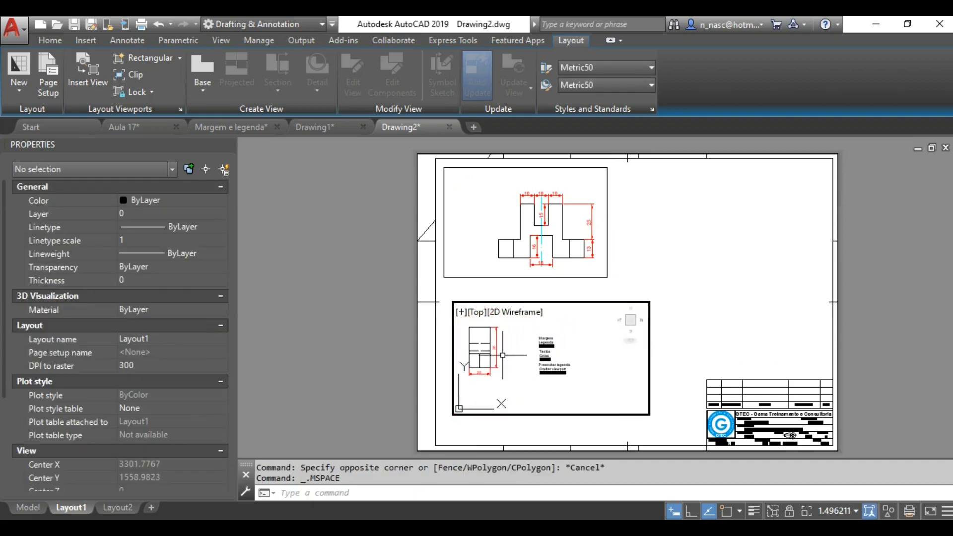
click(856, 511)
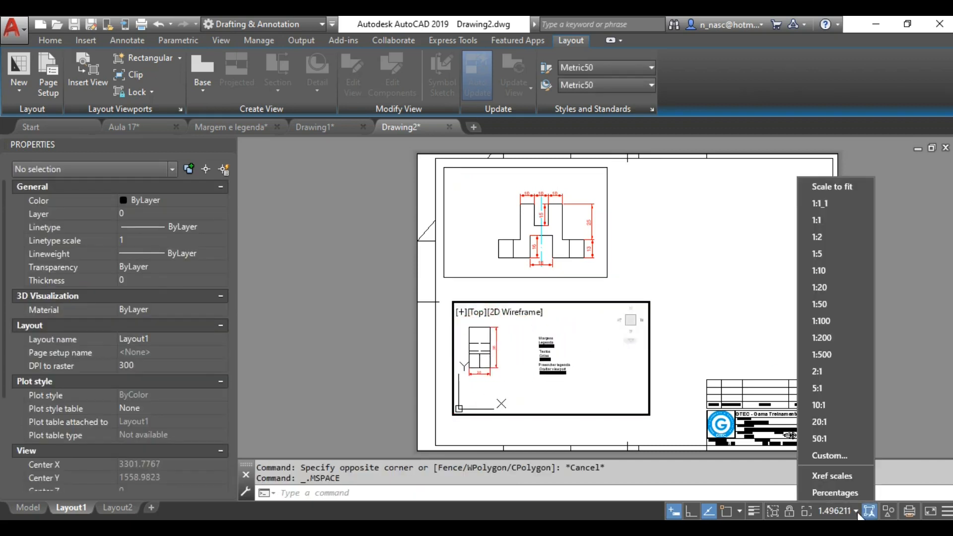
click(827, 256)
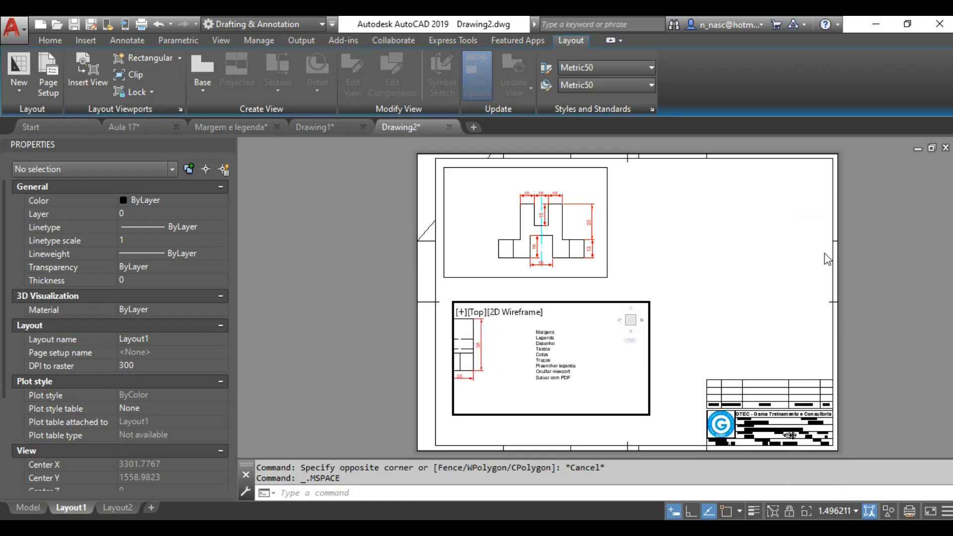
middle_drag(513, 345, 546, 352)
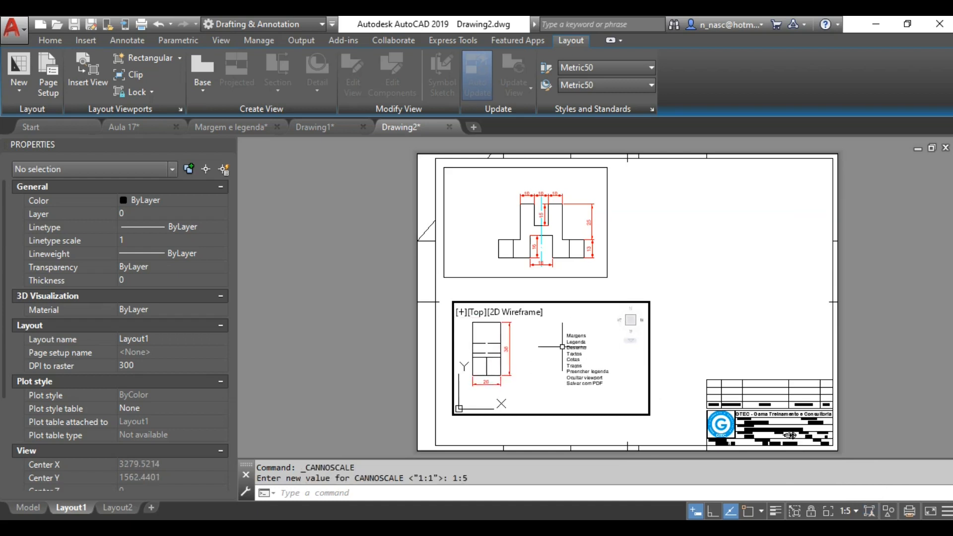
double_click(778, 296)
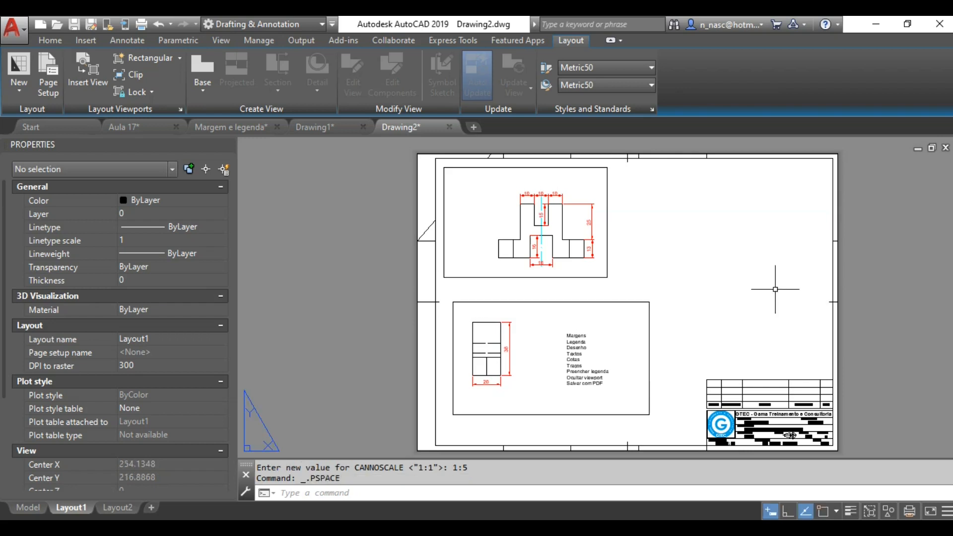
- Shrink the lower viewport to about 113 x 155 mm around the side view, excluding the notes list
click(650, 340)
click(649, 415)
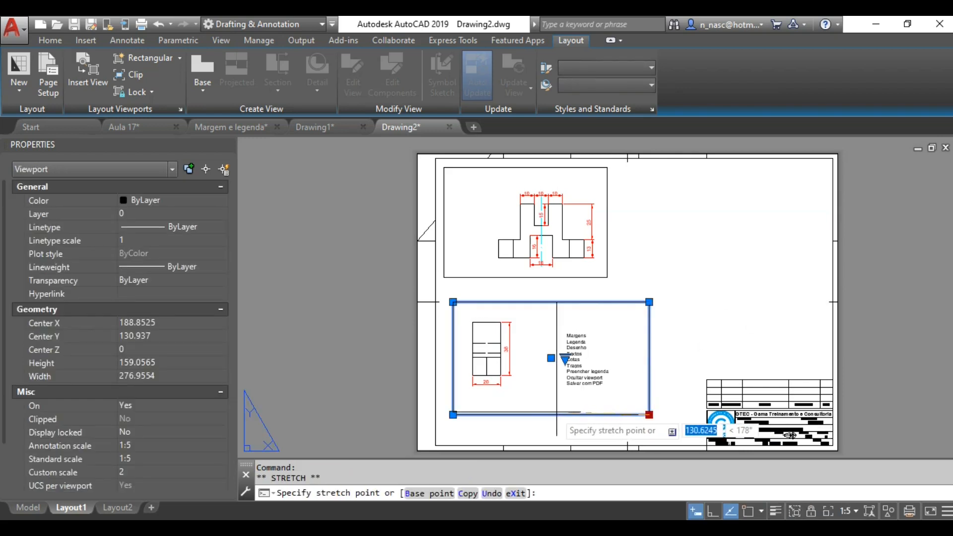
click(533, 414)
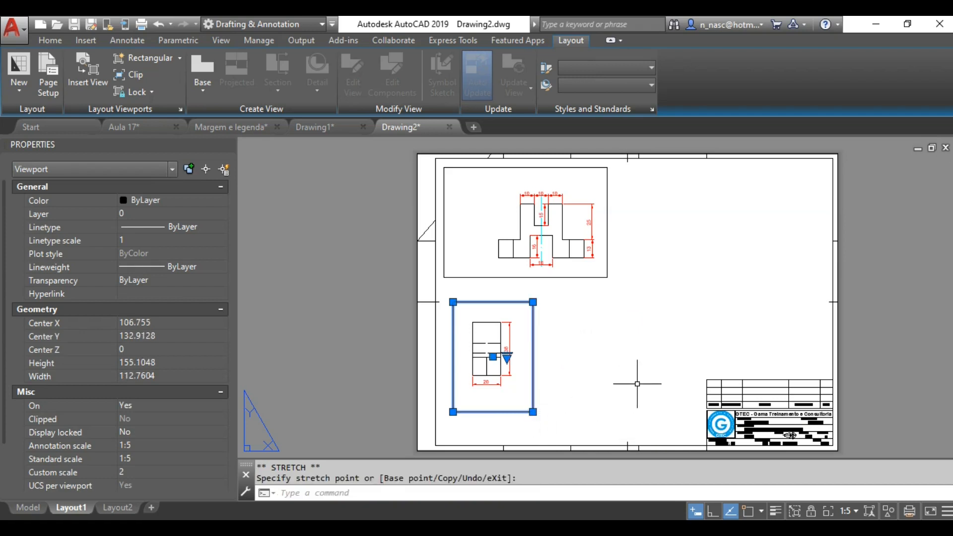
key(Escape)
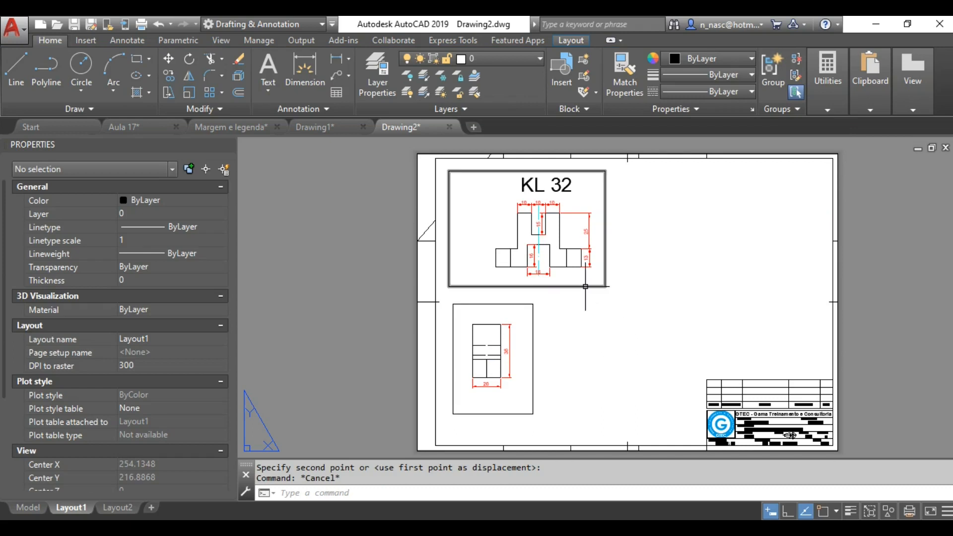
- Move both viewport frames to the Defpoints layer
click(586, 287)
click(533, 340)
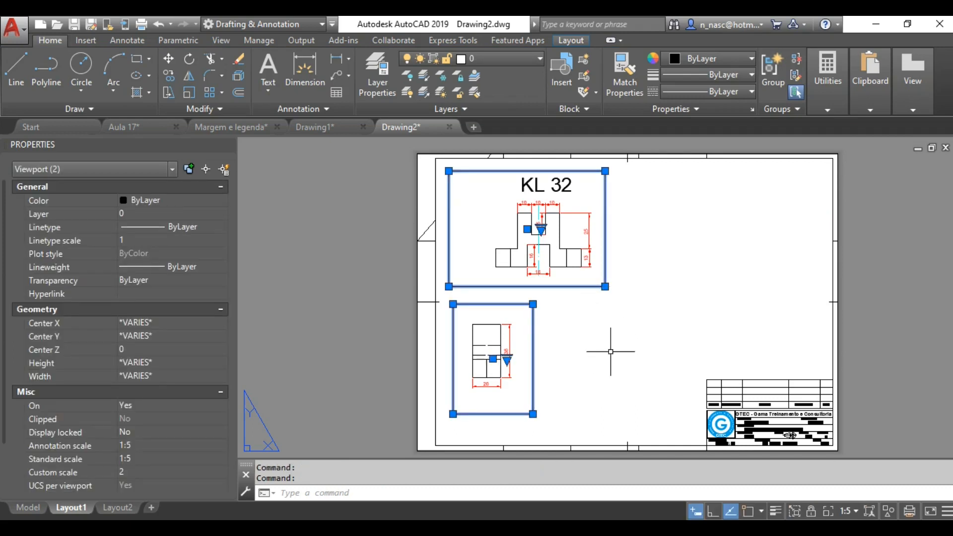
click(536, 62)
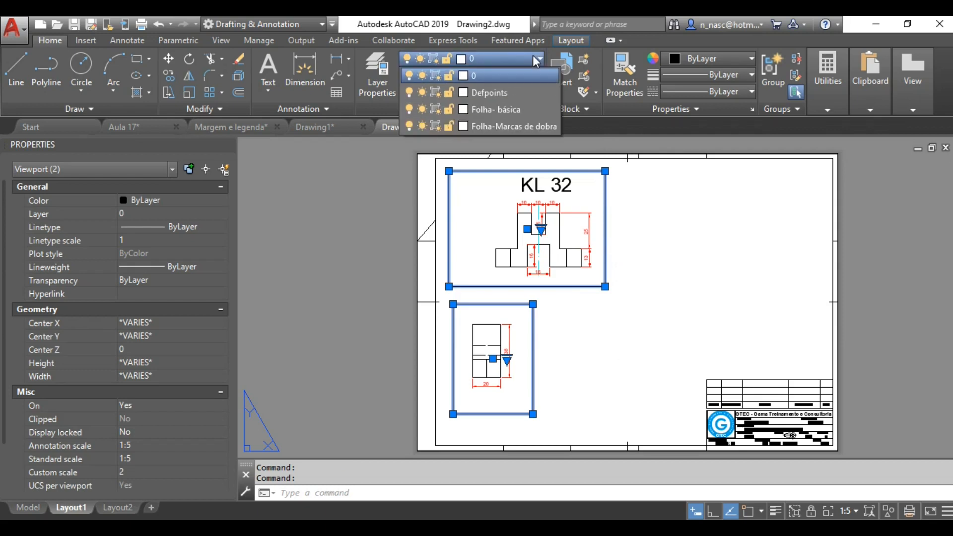
click(492, 93)
key(Escape)
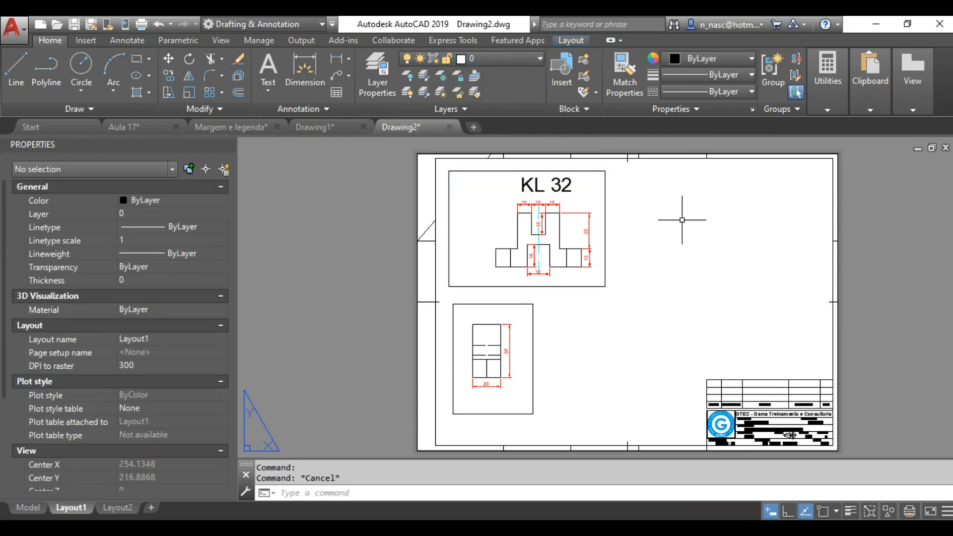
- In model space, set the KL 32 text height to 3.5, calculated as 7*5/10
click(29, 507)
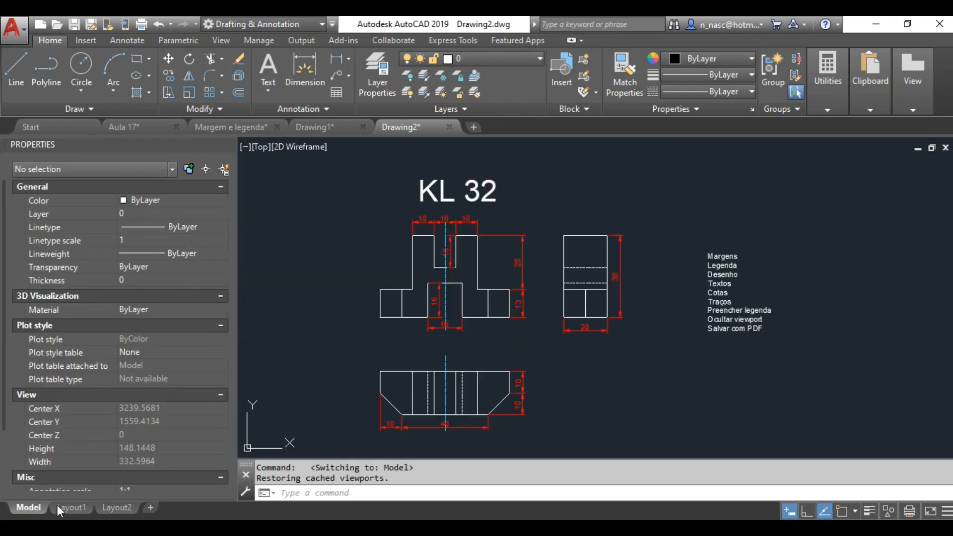
click(445, 197)
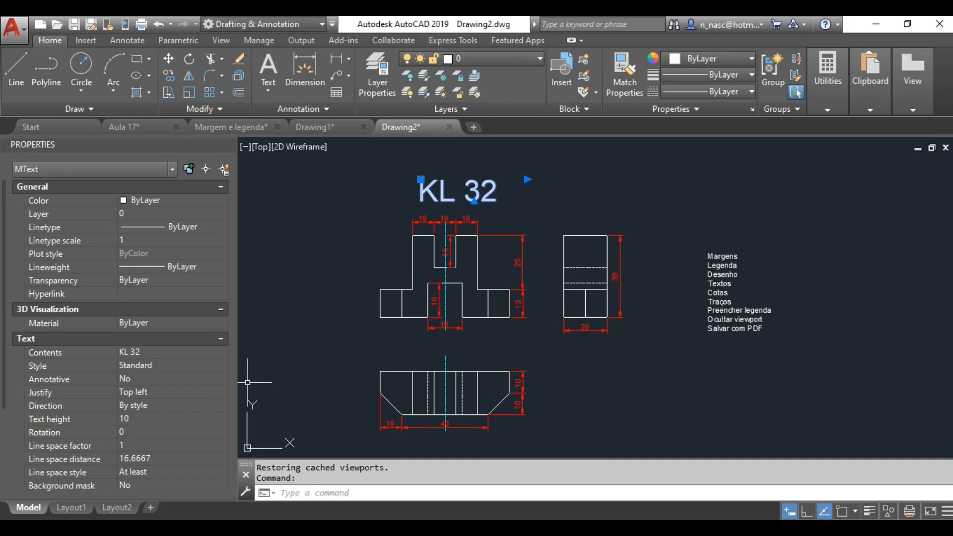
click(191, 417)
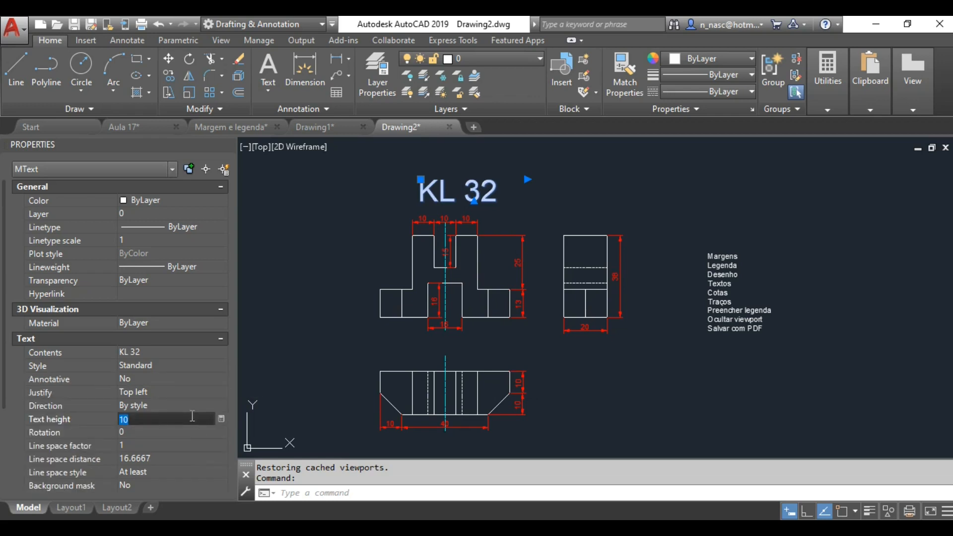
click(220, 418)
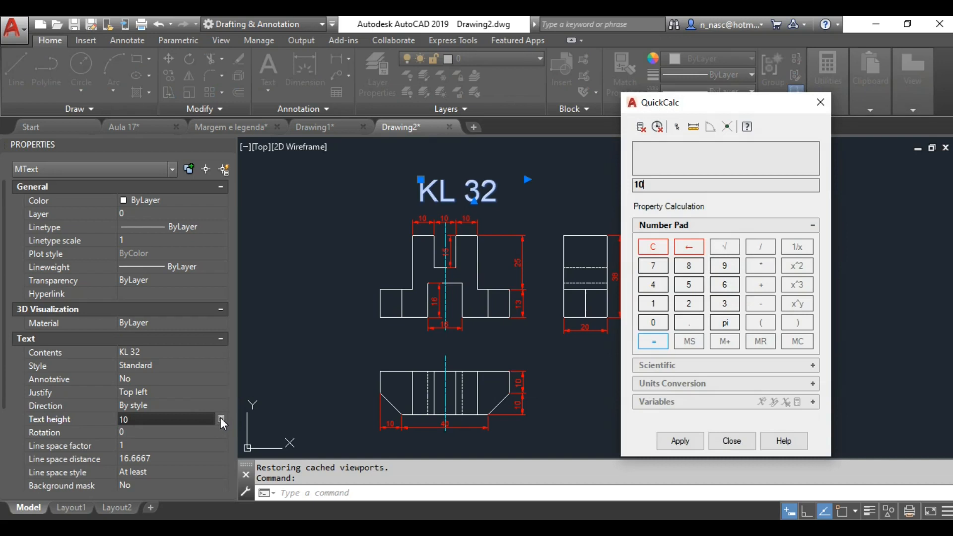
drag(664, 189, 614, 188)
text(7*5/10)
key(Return)
click(688, 442)
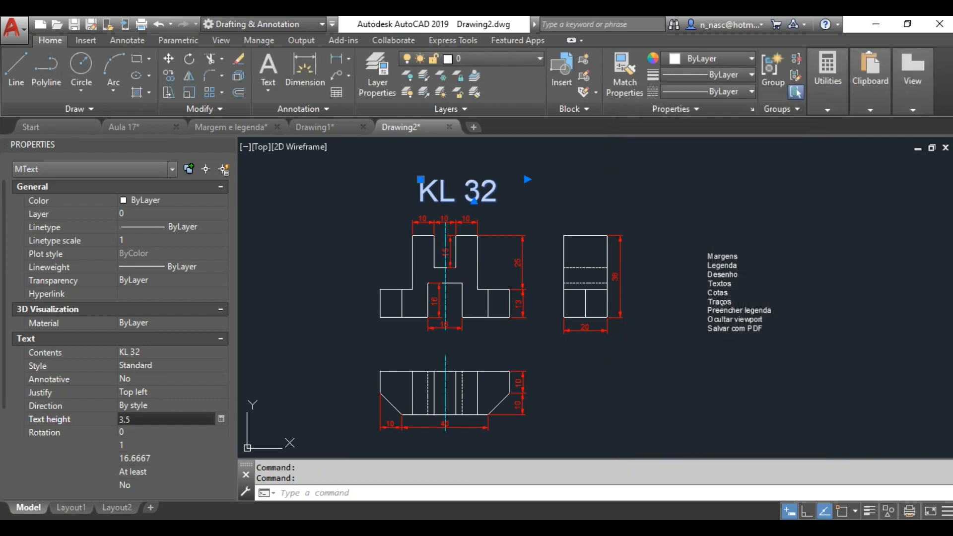
key(Escape)
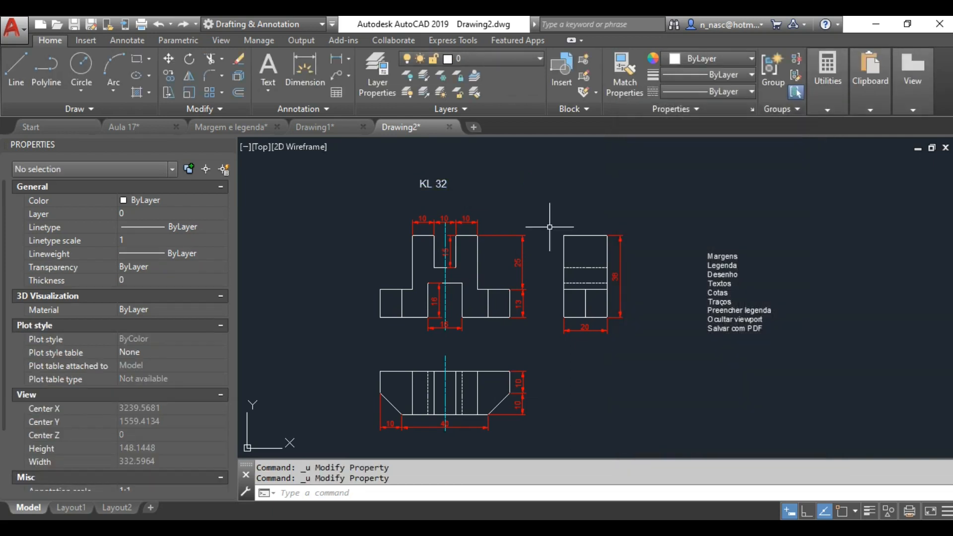
- Select all the rotated dimensions in model space and set their text height to 1.75, calculated as 3.5*5/10
click(522, 254)
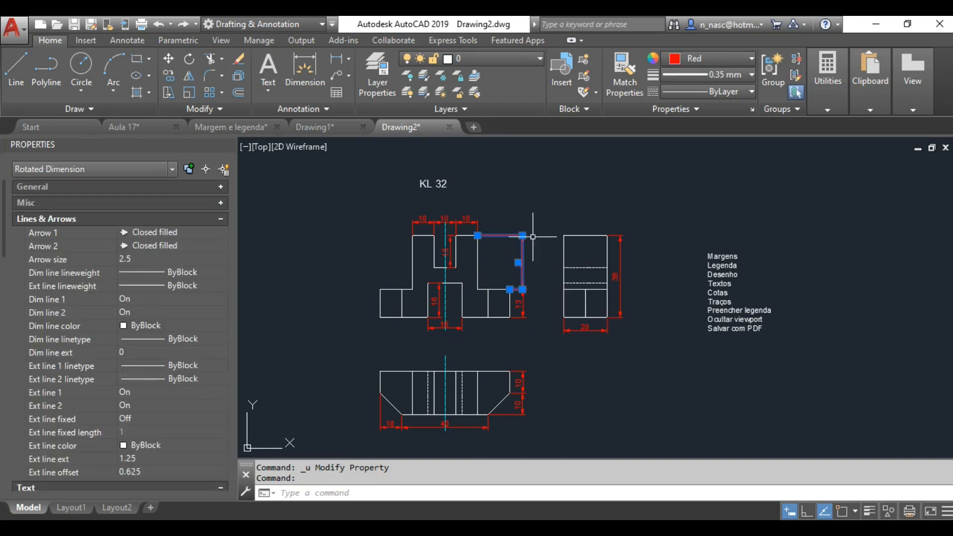
right_click(546, 207)
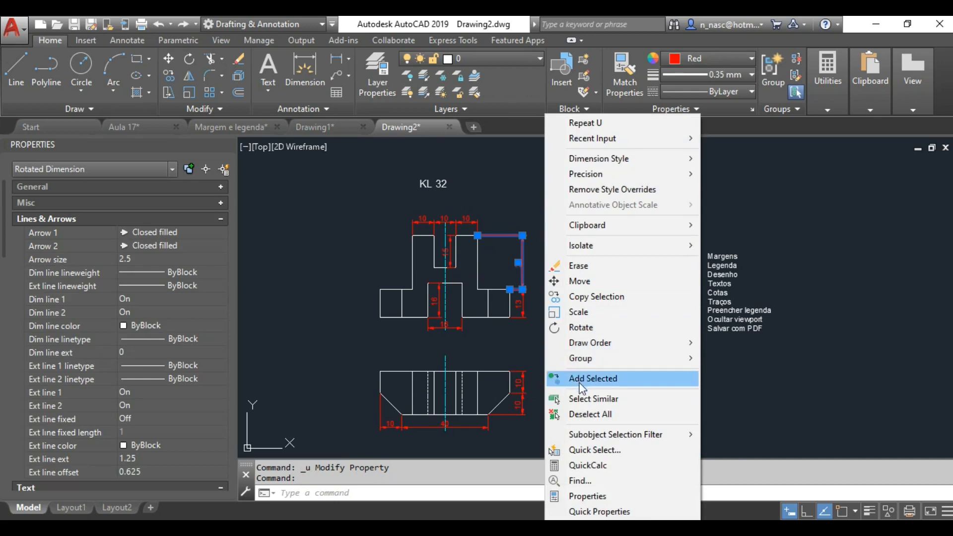
click(582, 398)
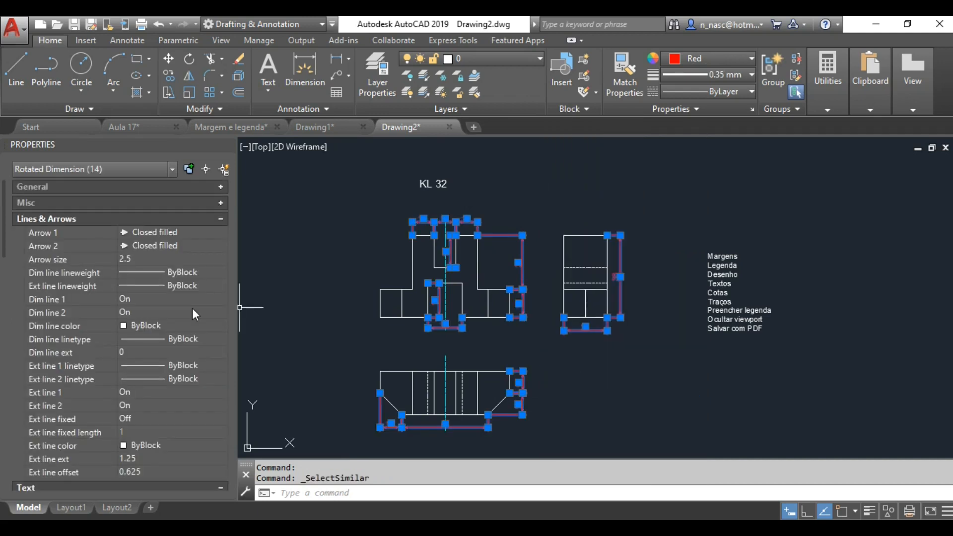
scroll(192, 308, down, 5)
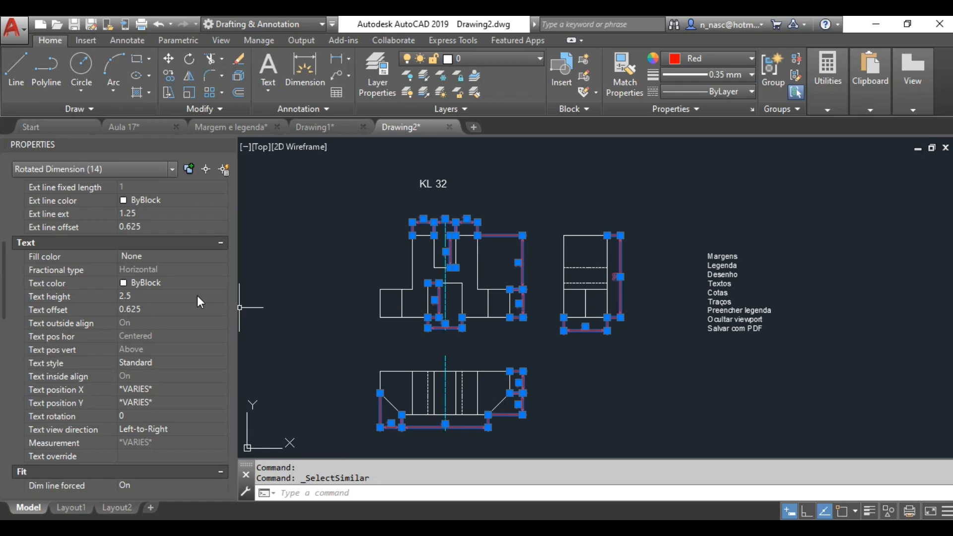
click(198, 297)
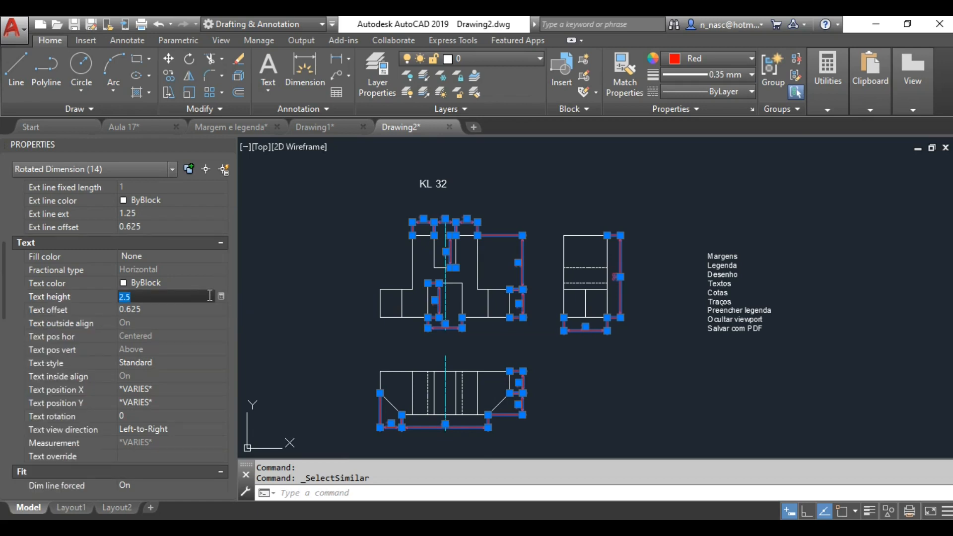
click(221, 296)
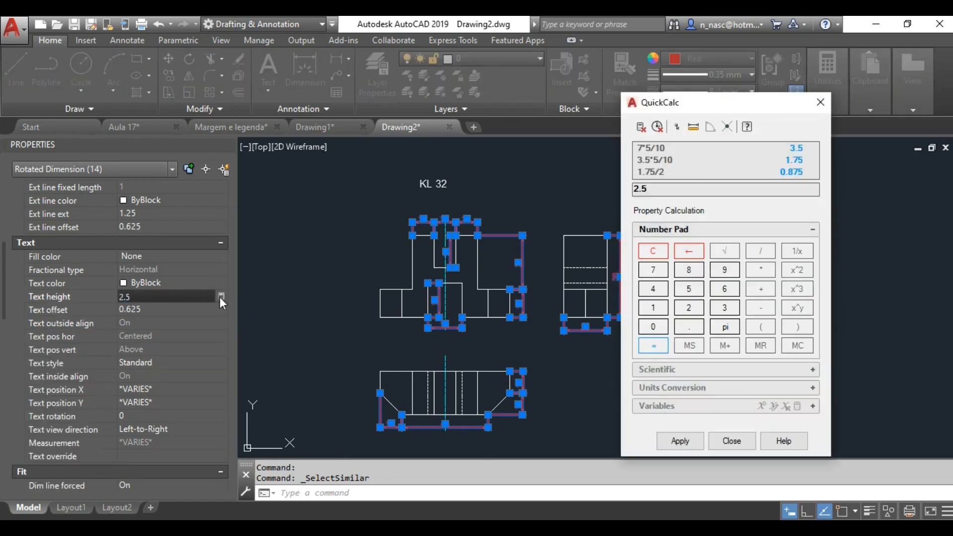
drag(665, 188, 607, 185)
text(3.5*5/10)
key(Return)
click(680, 441)
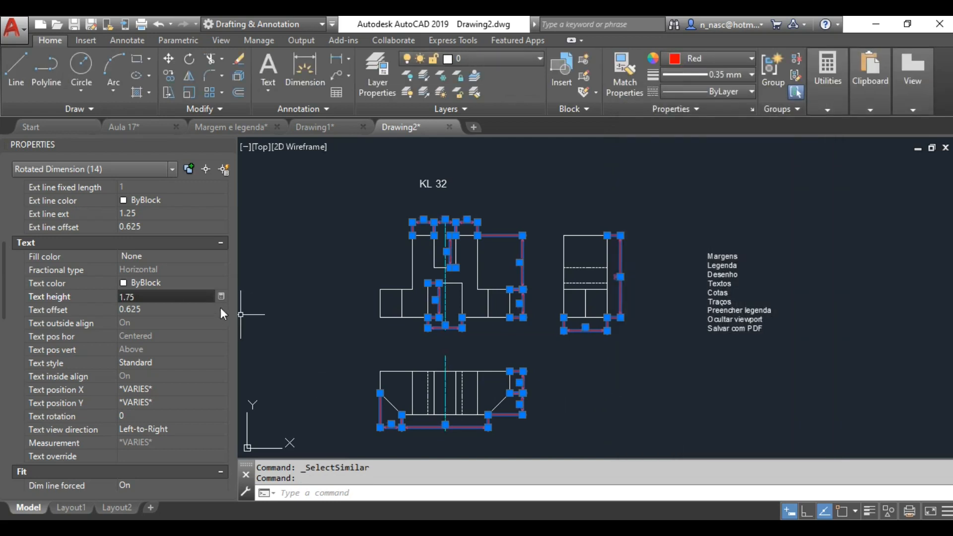
- Set the selected dimensions' text offset to 0.875, calculated as 1.75/2
click(186, 311)
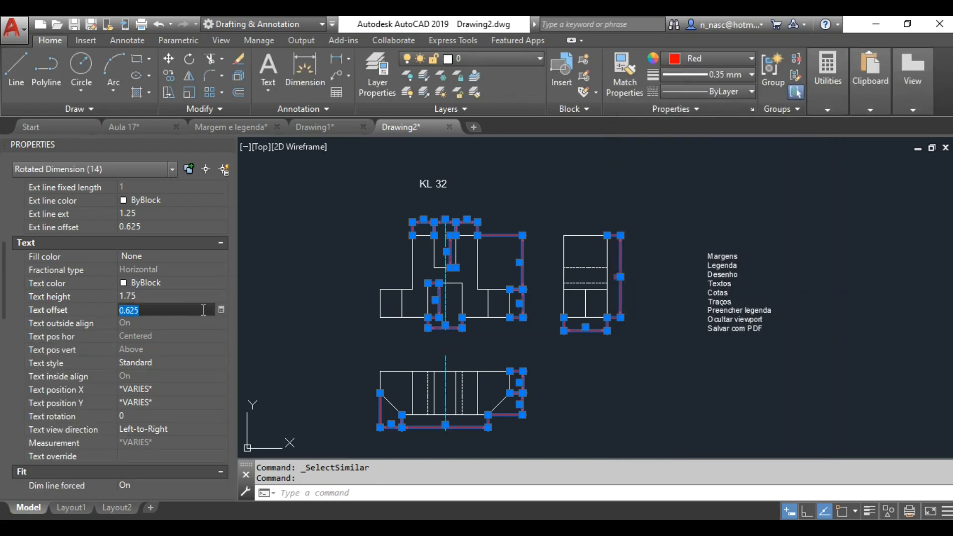
click(222, 310)
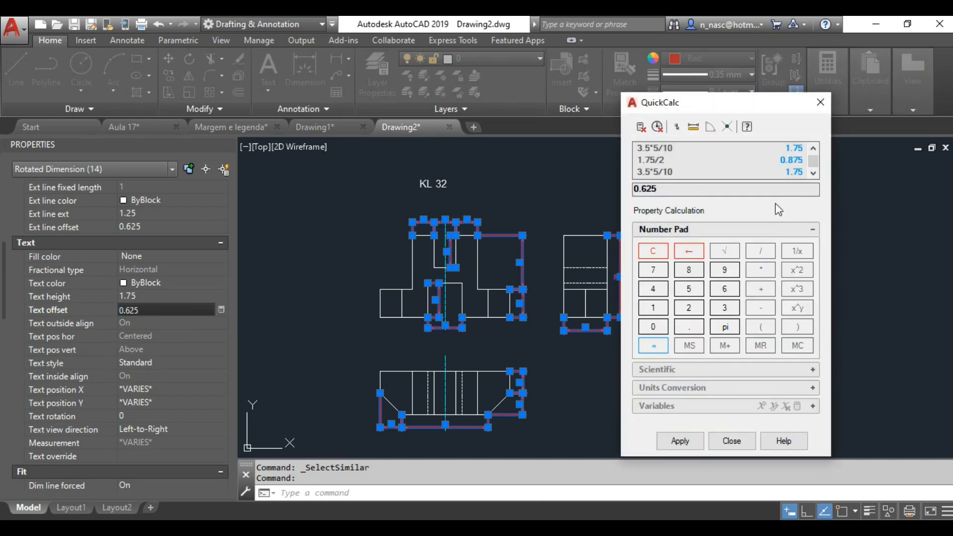
double_click(794, 172)
text(/2)
key(Return)
click(683, 440)
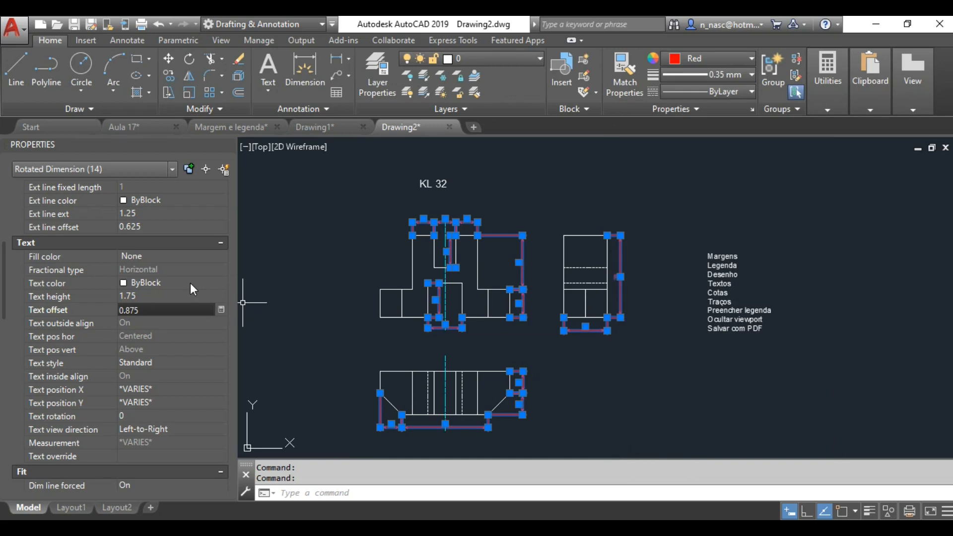
- Set the arrow size of the selected dimensions to 1.75
scroll(189, 283, up, 6)
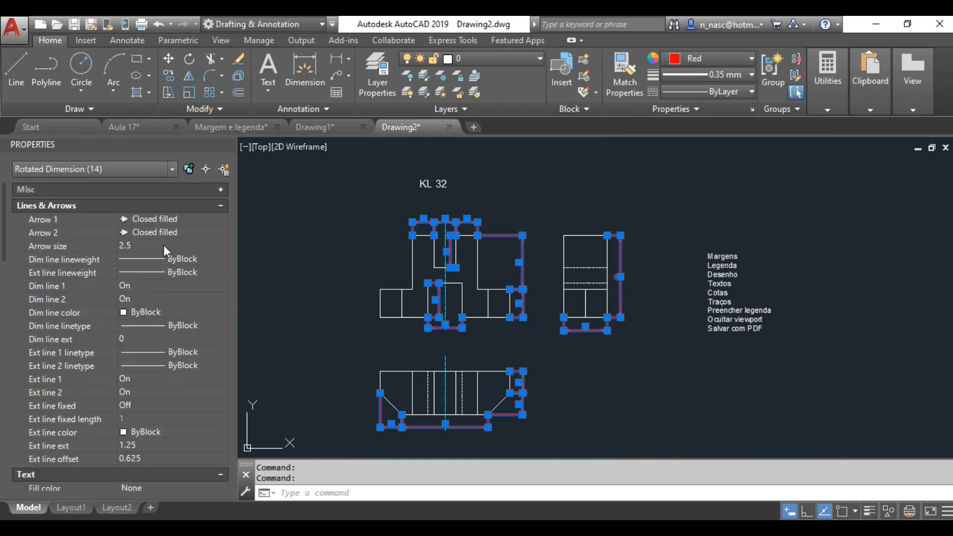
click(164, 247)
text(1.75)
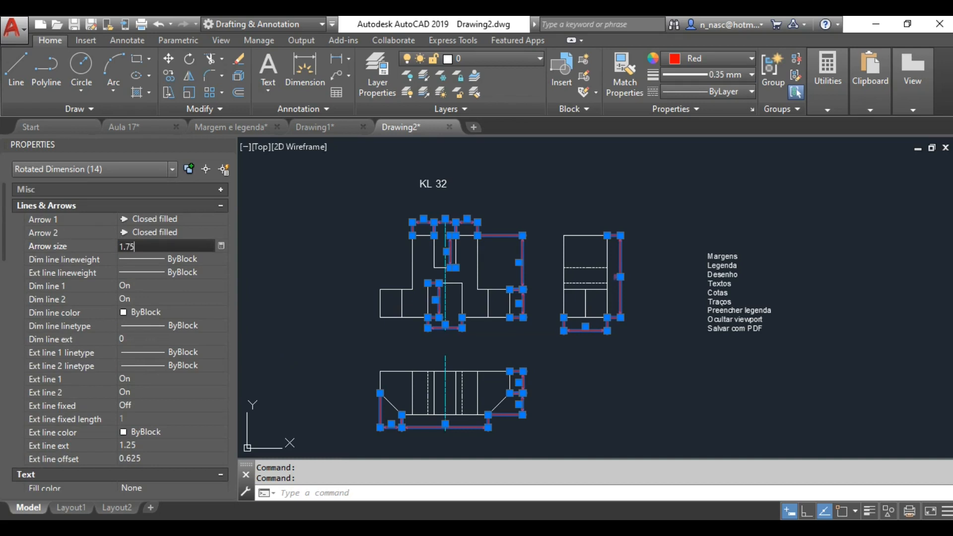
key(Return)
- Set both the extension line extension and the extension line offset of the selected dimensions to 0.875, then clear the selection
scroll(169, 259, down, 4)
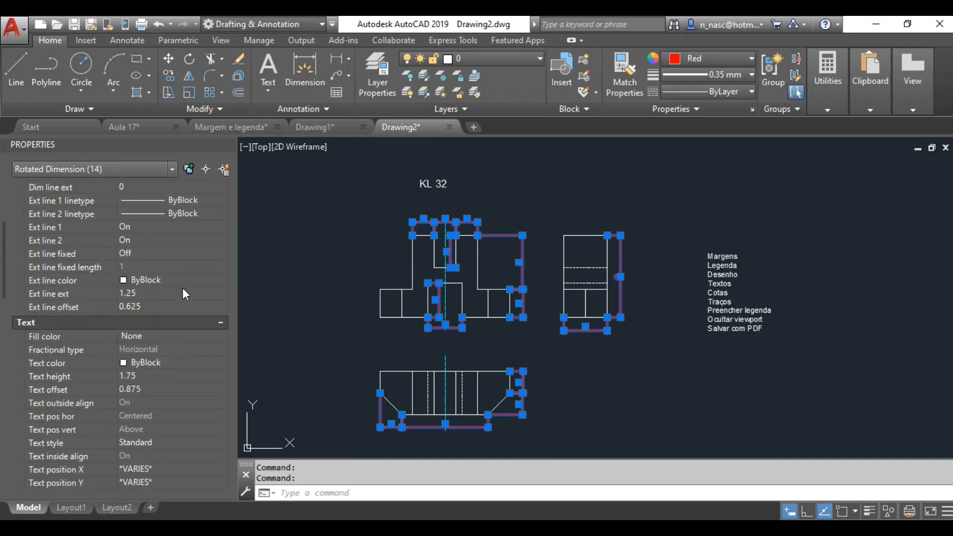
click(184, 292)
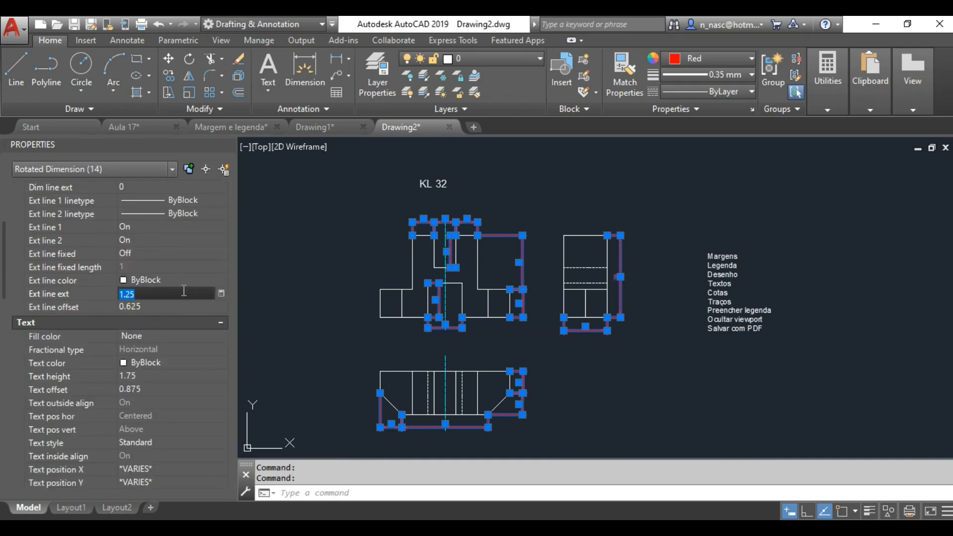
text(0.875)
key(Tab)
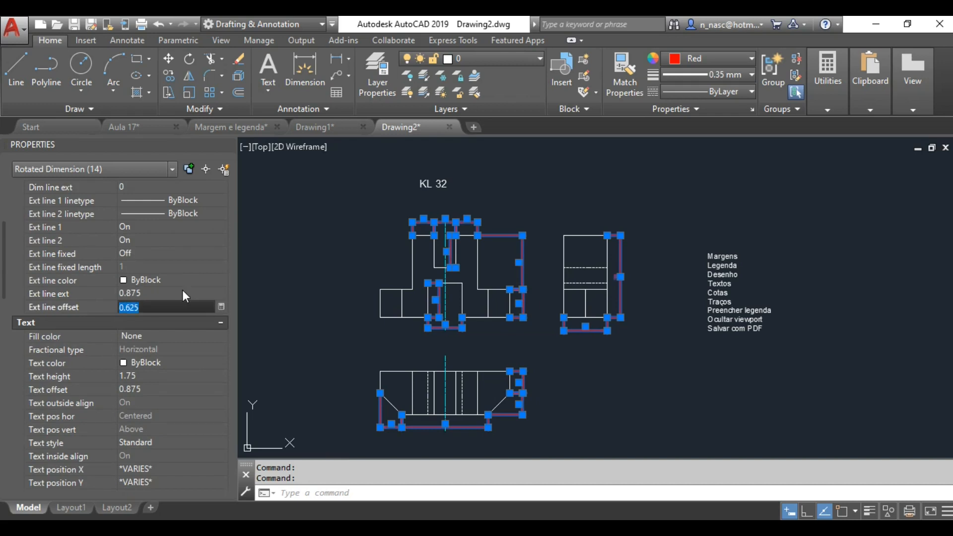
text(0.875)
key(Return)
key(Escape)
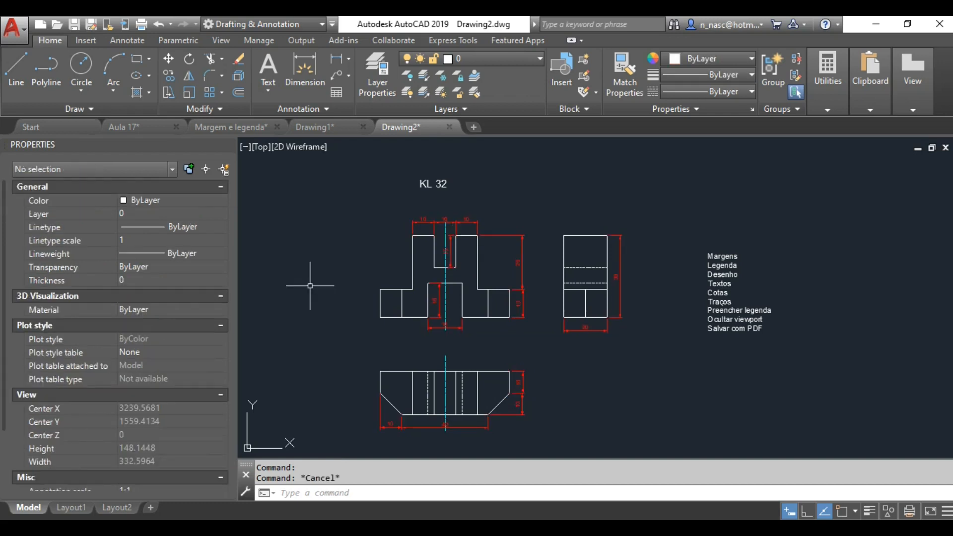
key(Escape)
- In Layout1, activate the upper viewport showing the front view and lock its view
scroll(311, 413, up, 1)
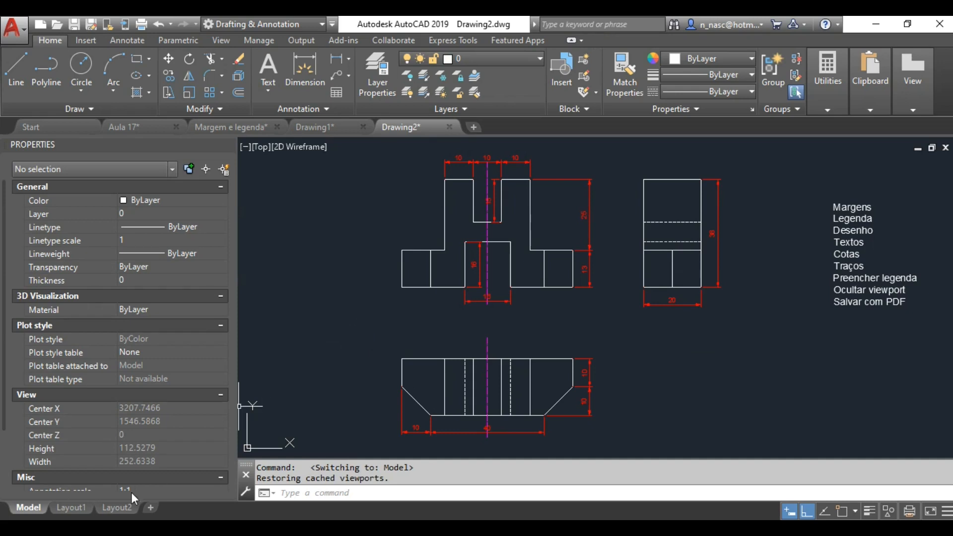
click(75, 508)
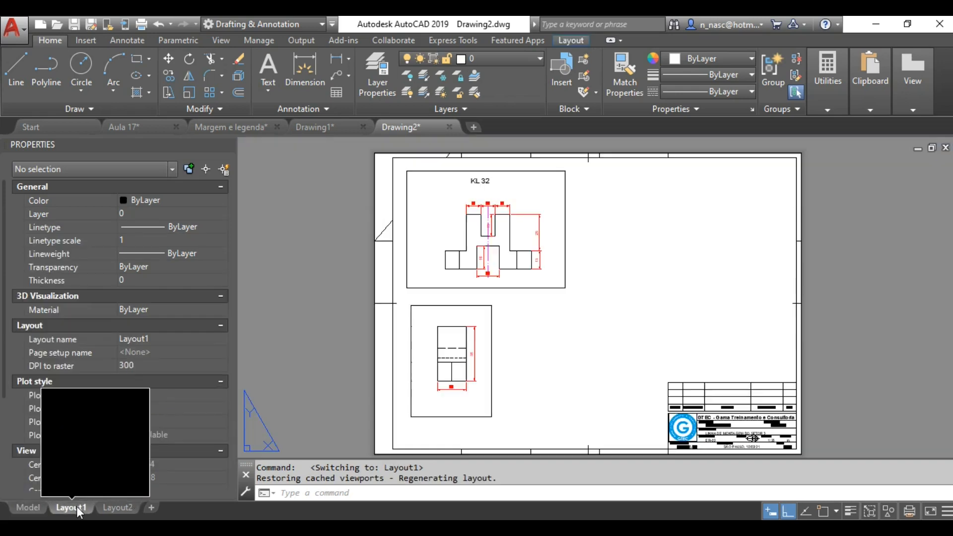
double_click(446, 222)
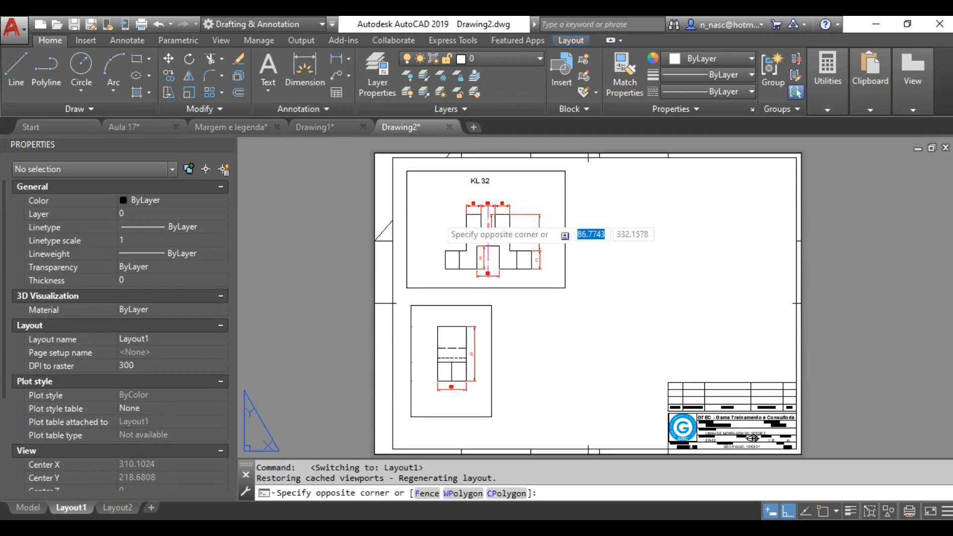
click(811, 512)
scroll(501, 215, up, 5)
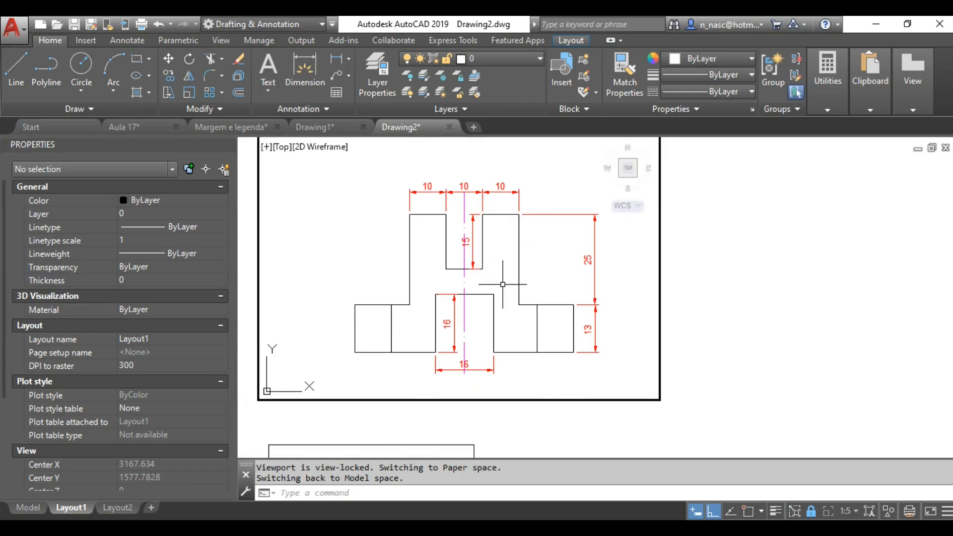
- Set the linetype scale of the front view's magenta centre line to 0.5 and regenerate the display
click(465, 276)
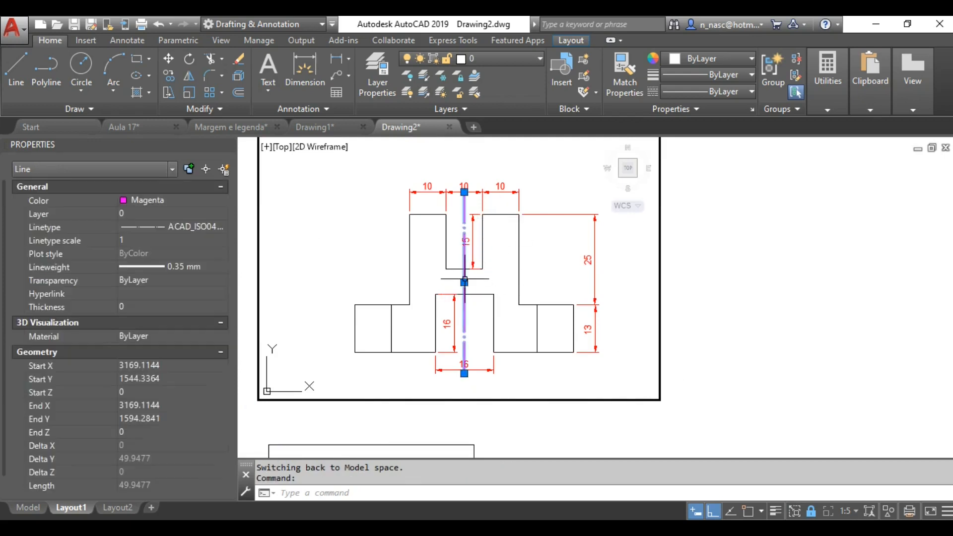
click(148, 240)
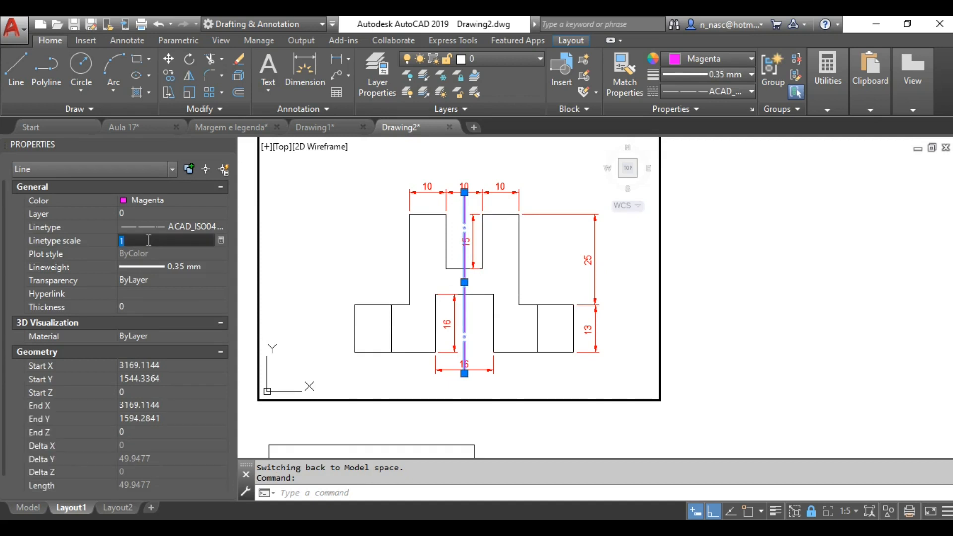
text(0.5)
key(Return)
key(Escape)
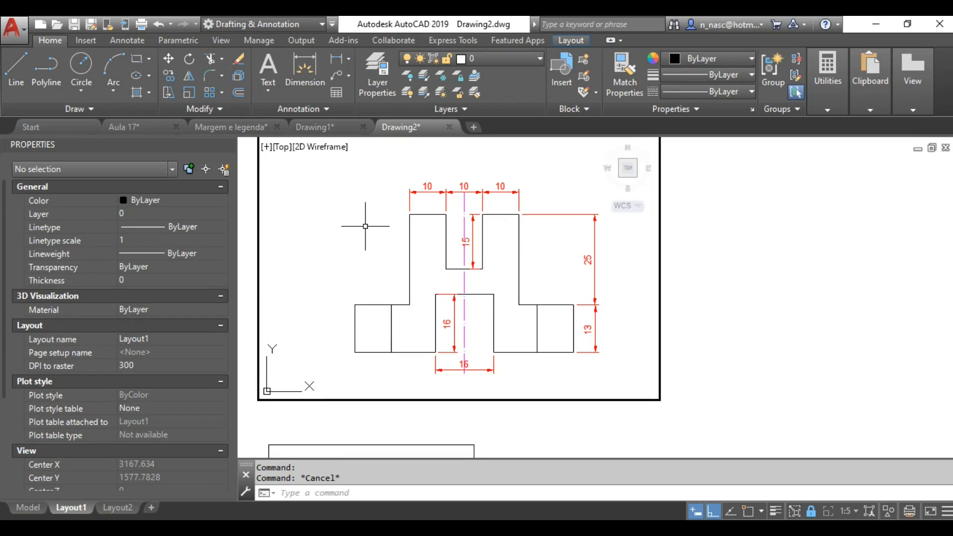
text(RE)
key(Return)
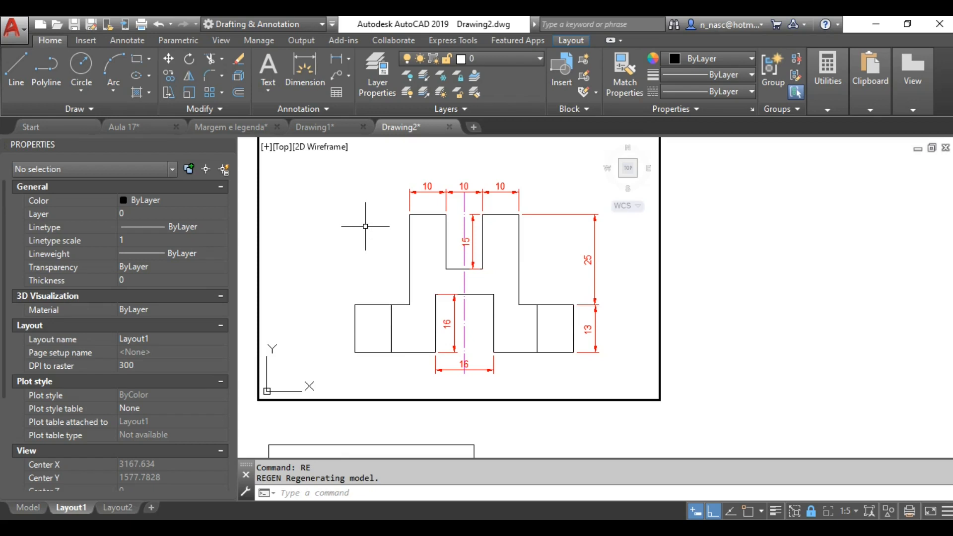
- Activate the lower viewport showing the side view, lock its view and regenerate the display
double_click(758, 306)
scroll(758, 306, down, 2)
middle_drag(764, 377, 769, 230)
double_click(528, 322)
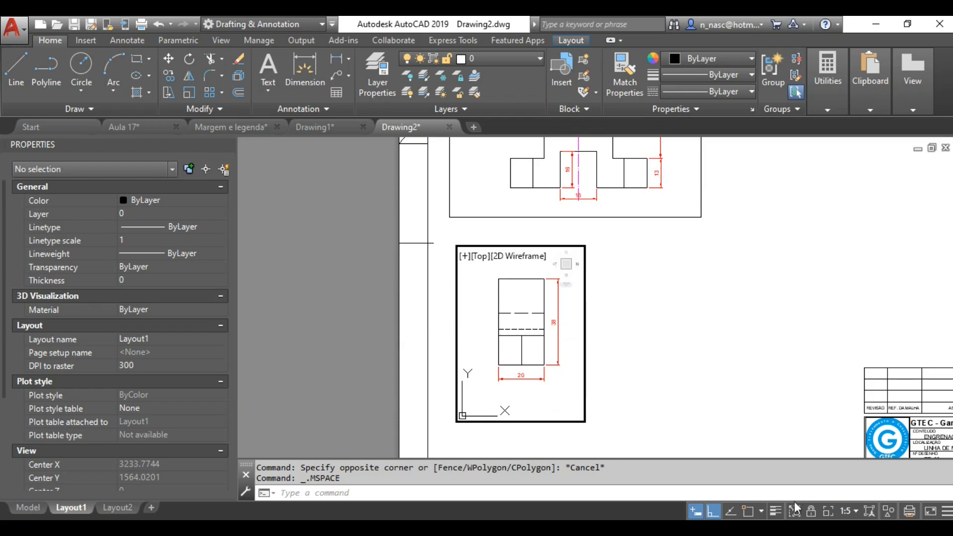
click(813, 513)
scroll(527, 344, up, 4)
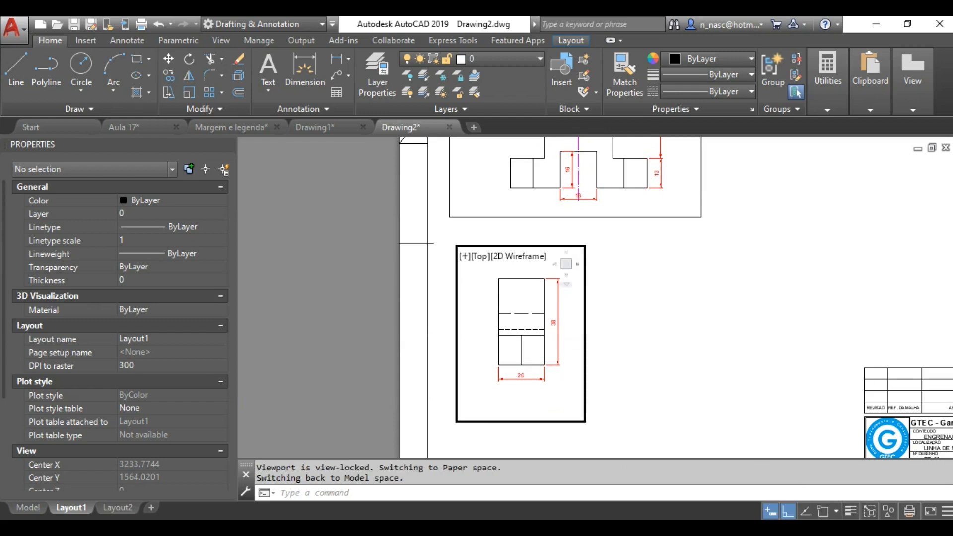
text(re)
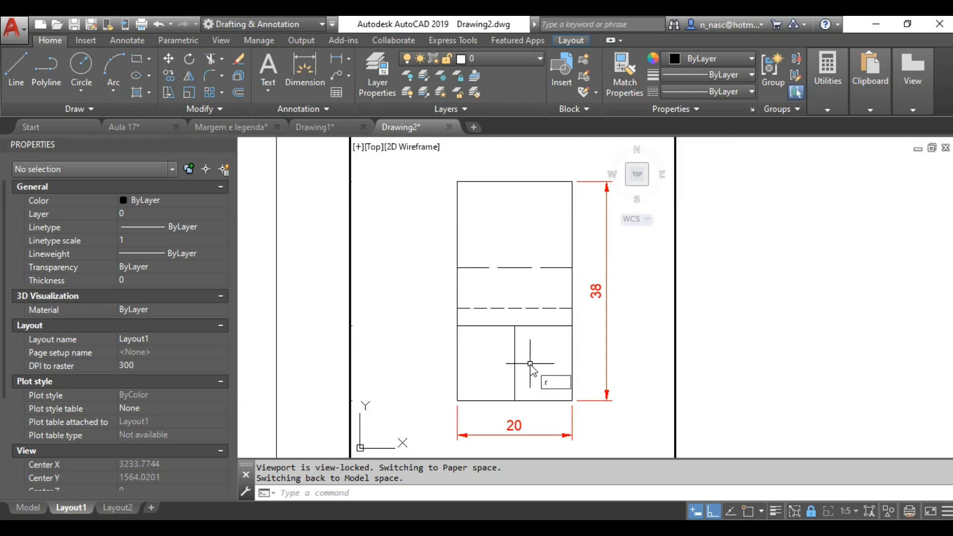
key(Return)
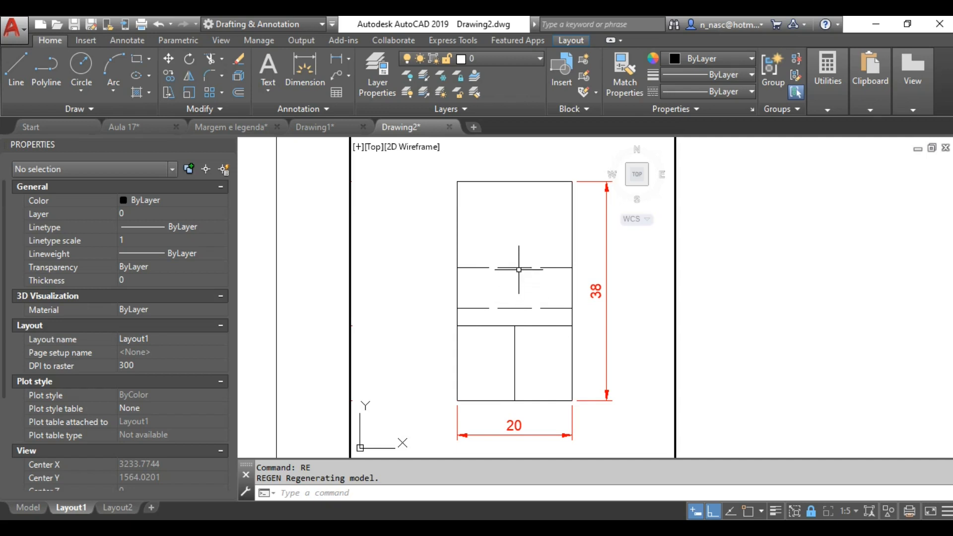
- Set the linetype scale of the side view's two dashed hidden lines to 0.8
click(519, 268)
click(519, 308)
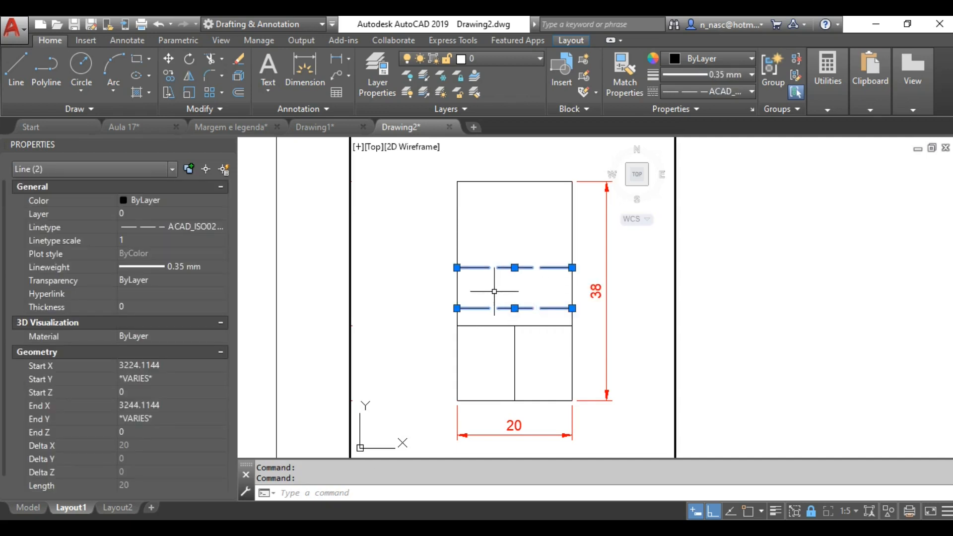
click(147, 239)
text(0.8)
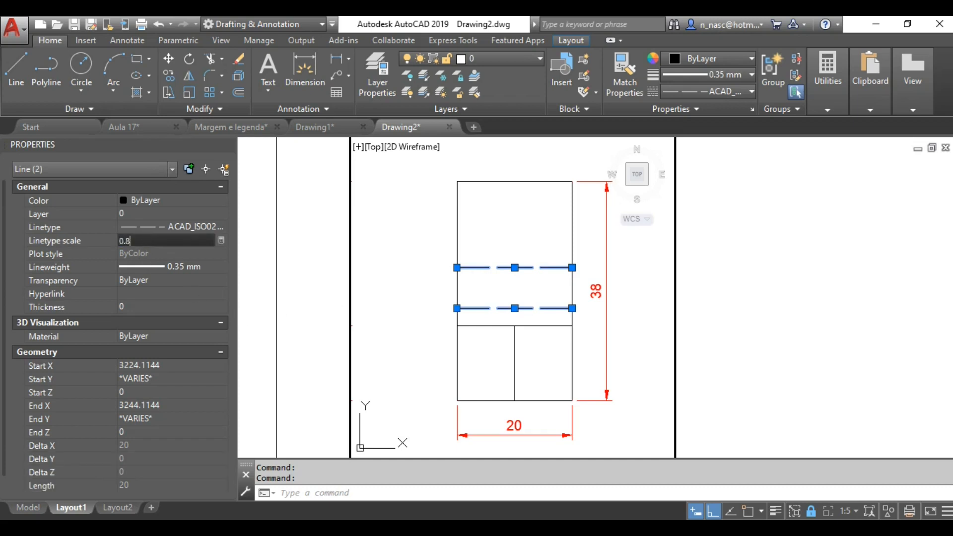
key(Return)
key(Escape)
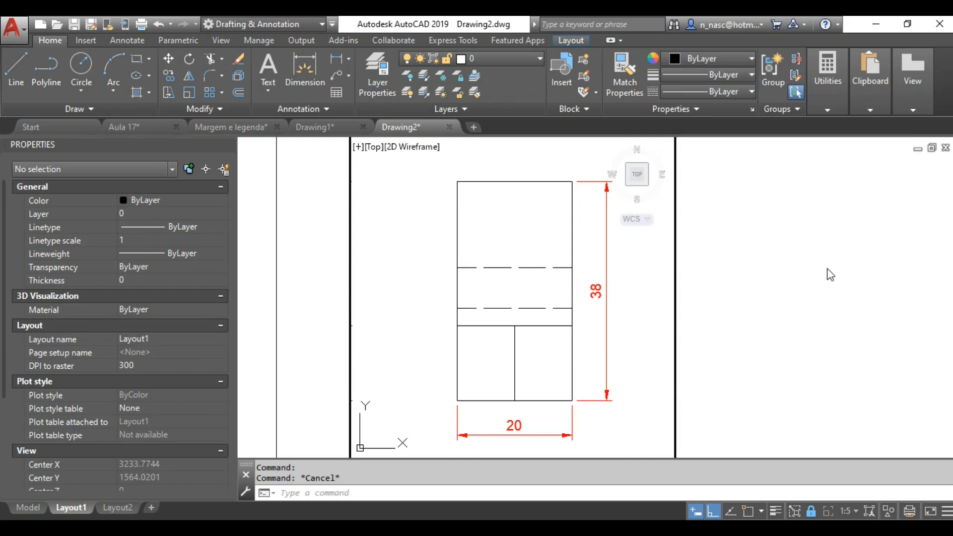
- Return to paper space and preview the Layout1 plot, examining the views' dimensions, linetypes and hidden viewport frames
double_click(810, 268)
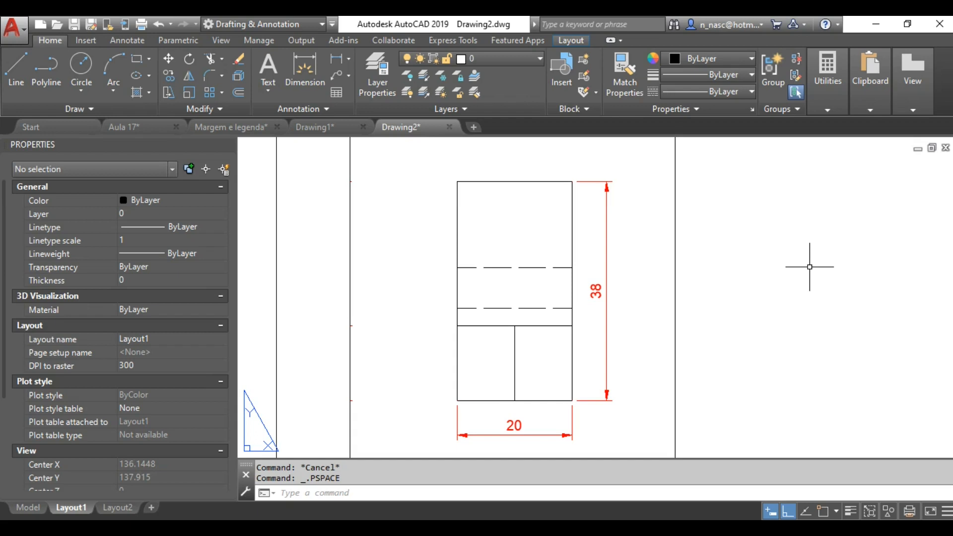
text(PRe)
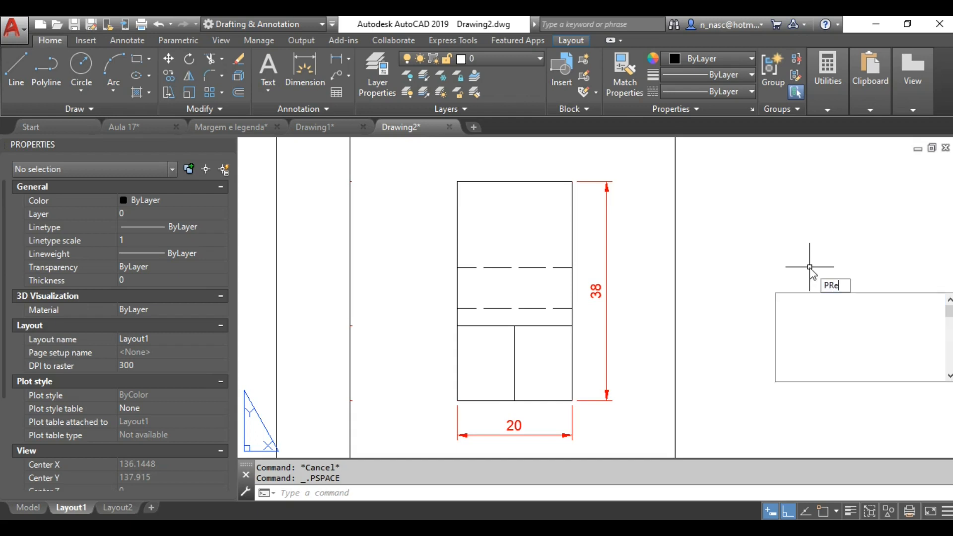
key(Return)
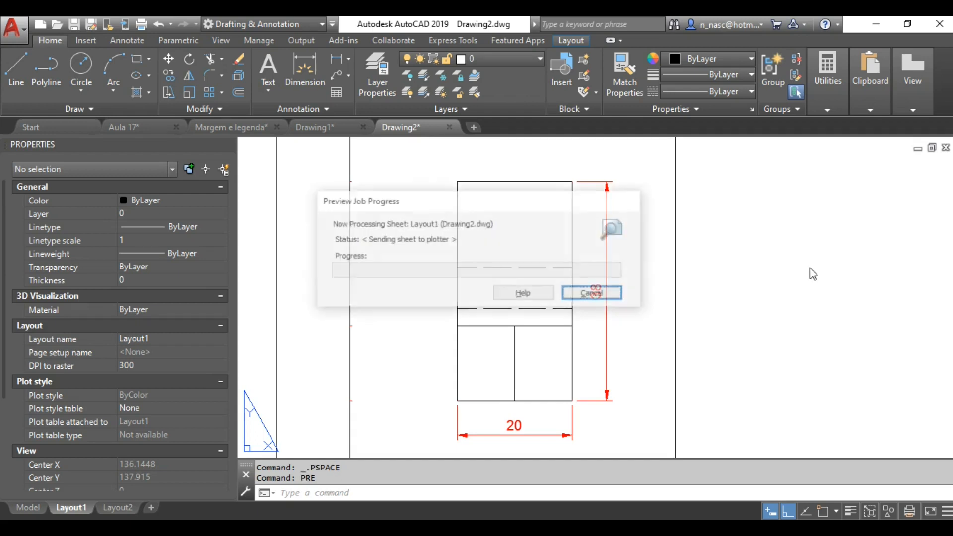
scroll(372, 213, up, 4)
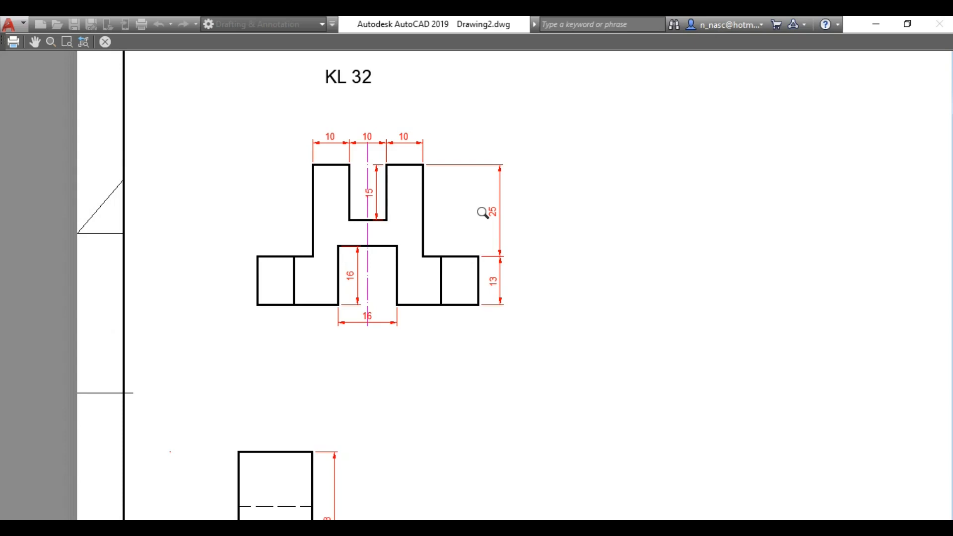
scroll(483, 213, down, 3)
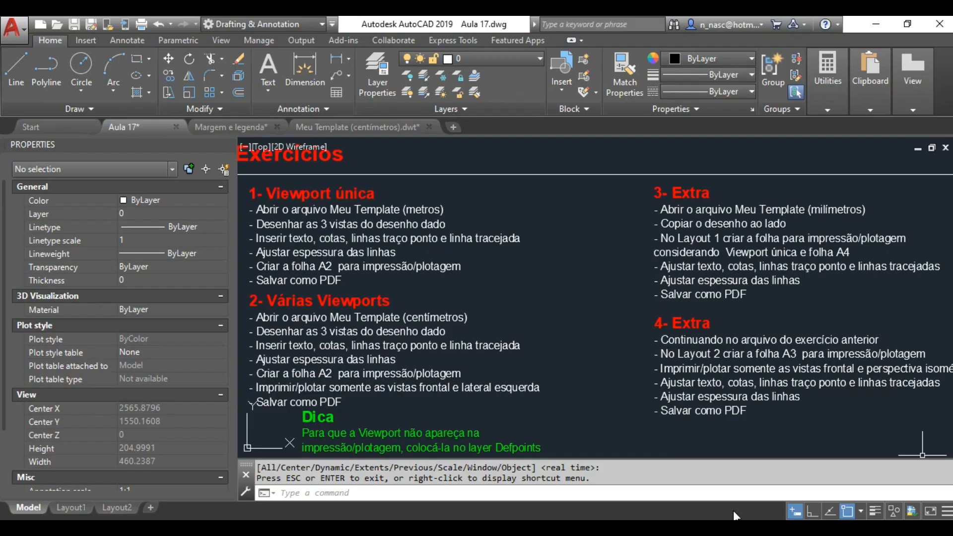